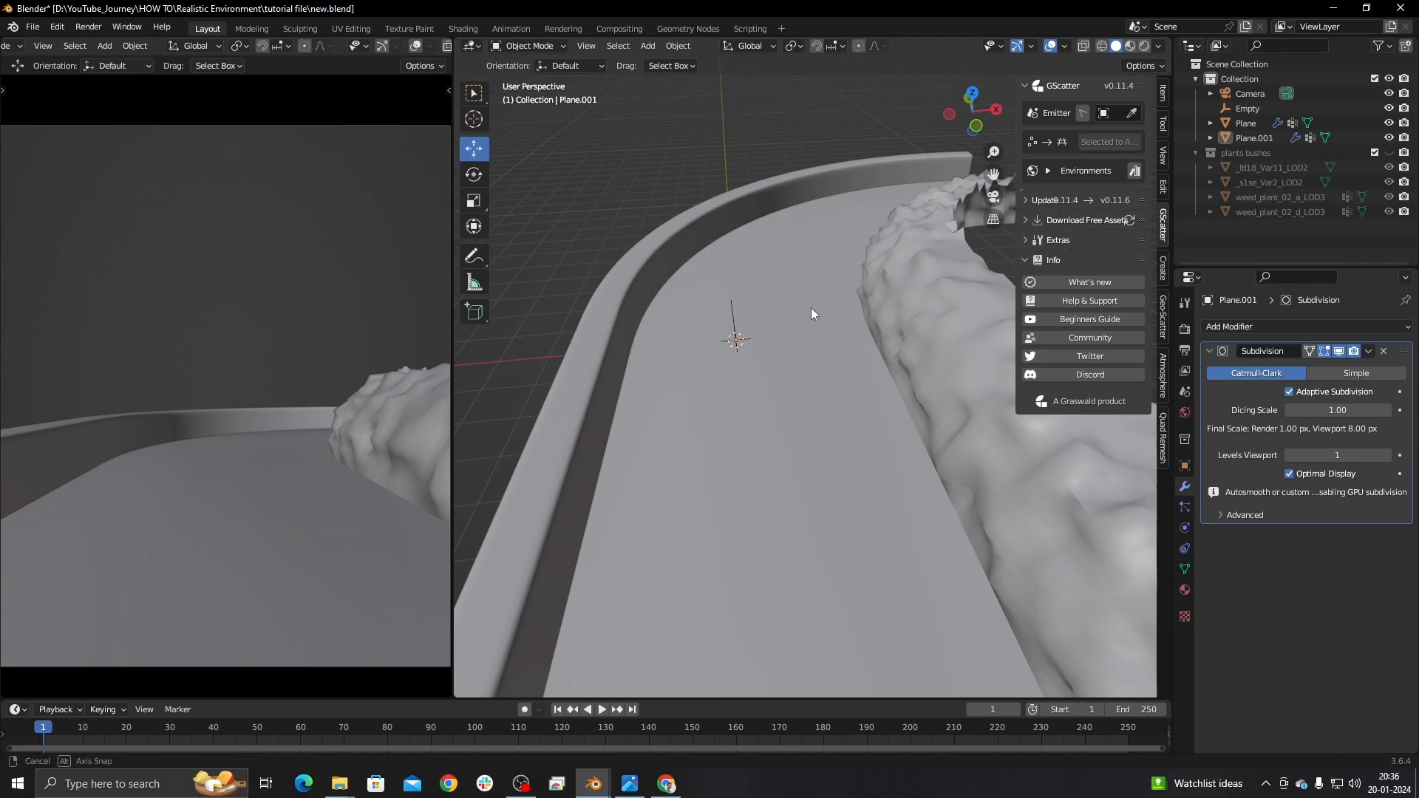
Look at the add-on list in Preferences and the add-on install file browser, closing both without installing anything.
{"action": "middle_click_drag", "start_coordinate": [810, 307], "coordinate": [886, 210]}
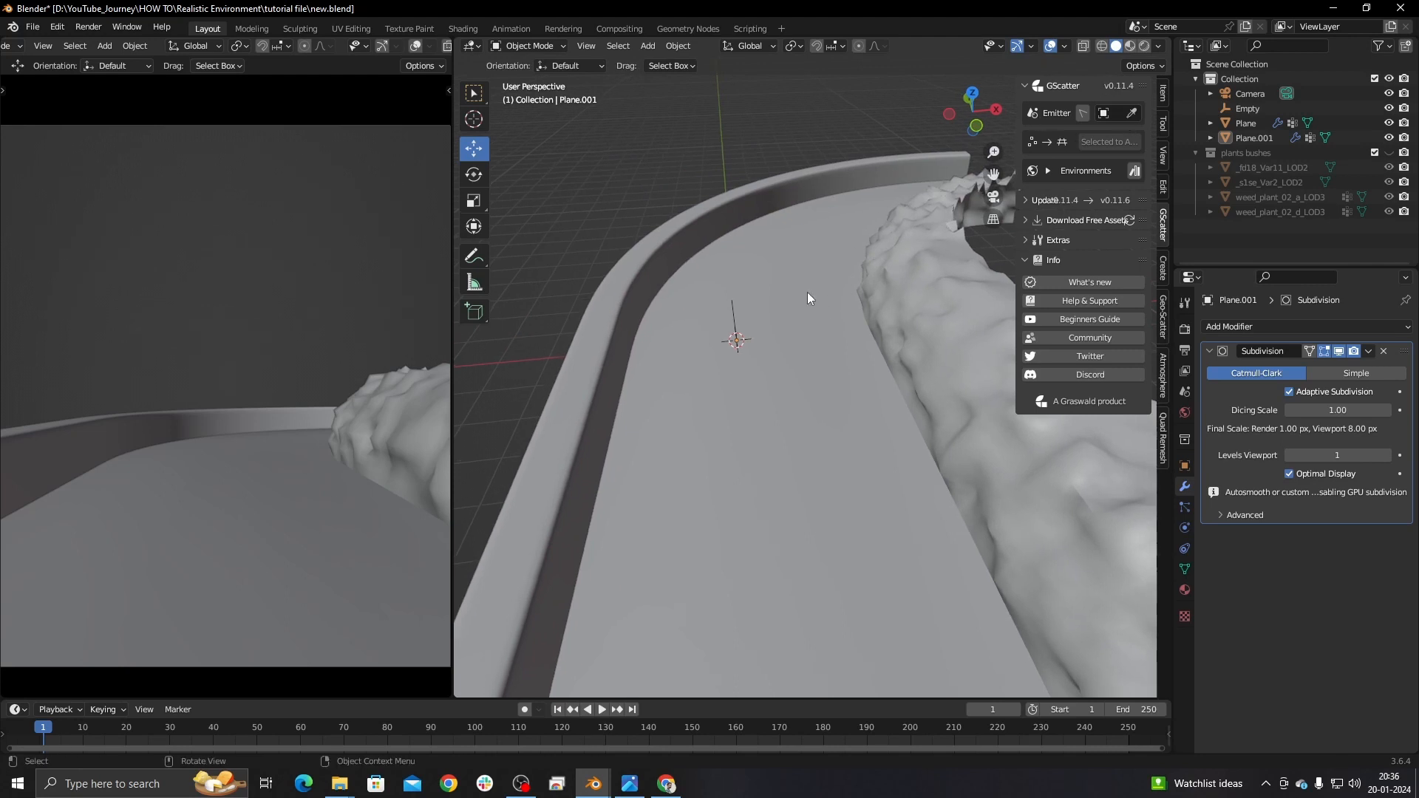
{"action": "left_click", "coordinate": [51, 26]}
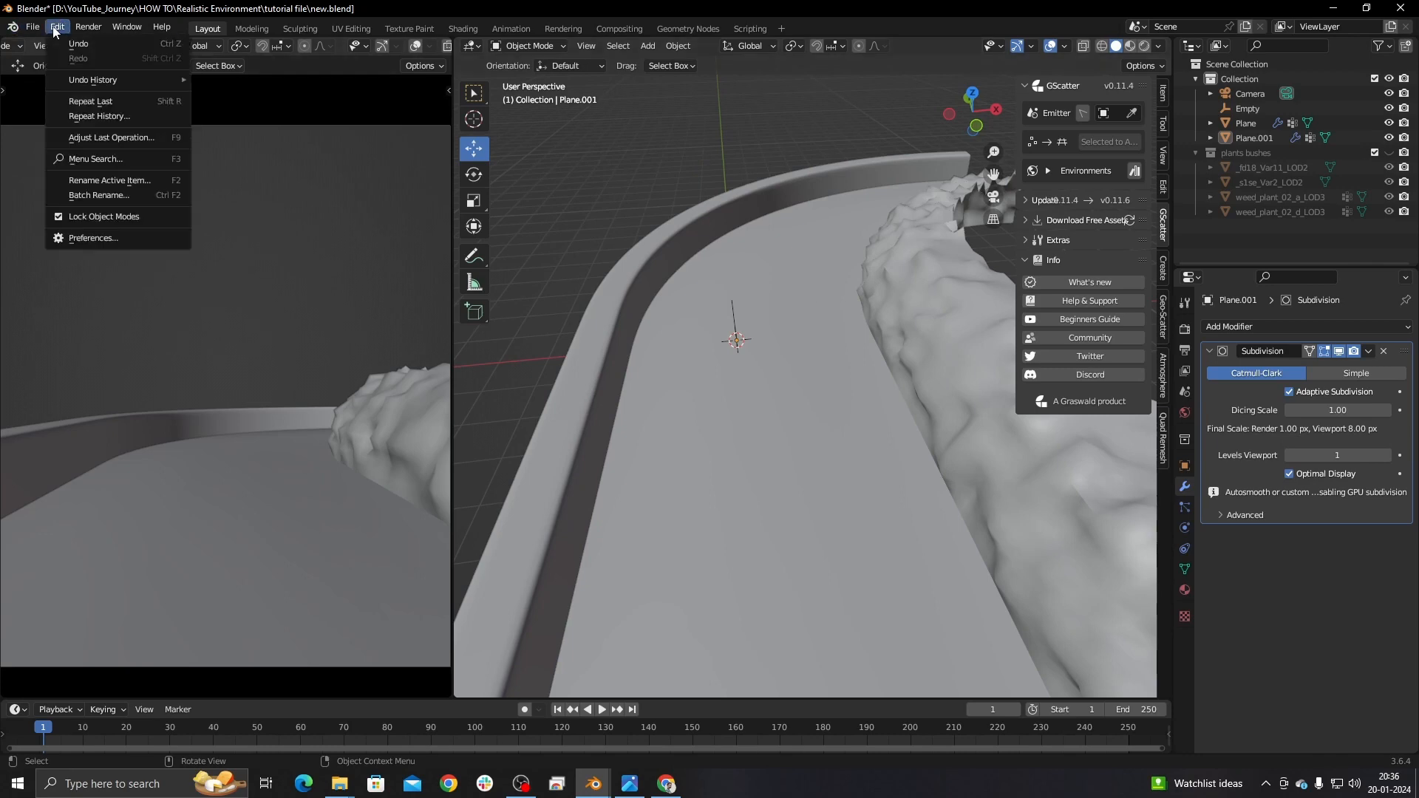
{"action": "left_click", "coordinate": [78, 240]}
{"action": "left_click", "coordinate": [392, 77]}
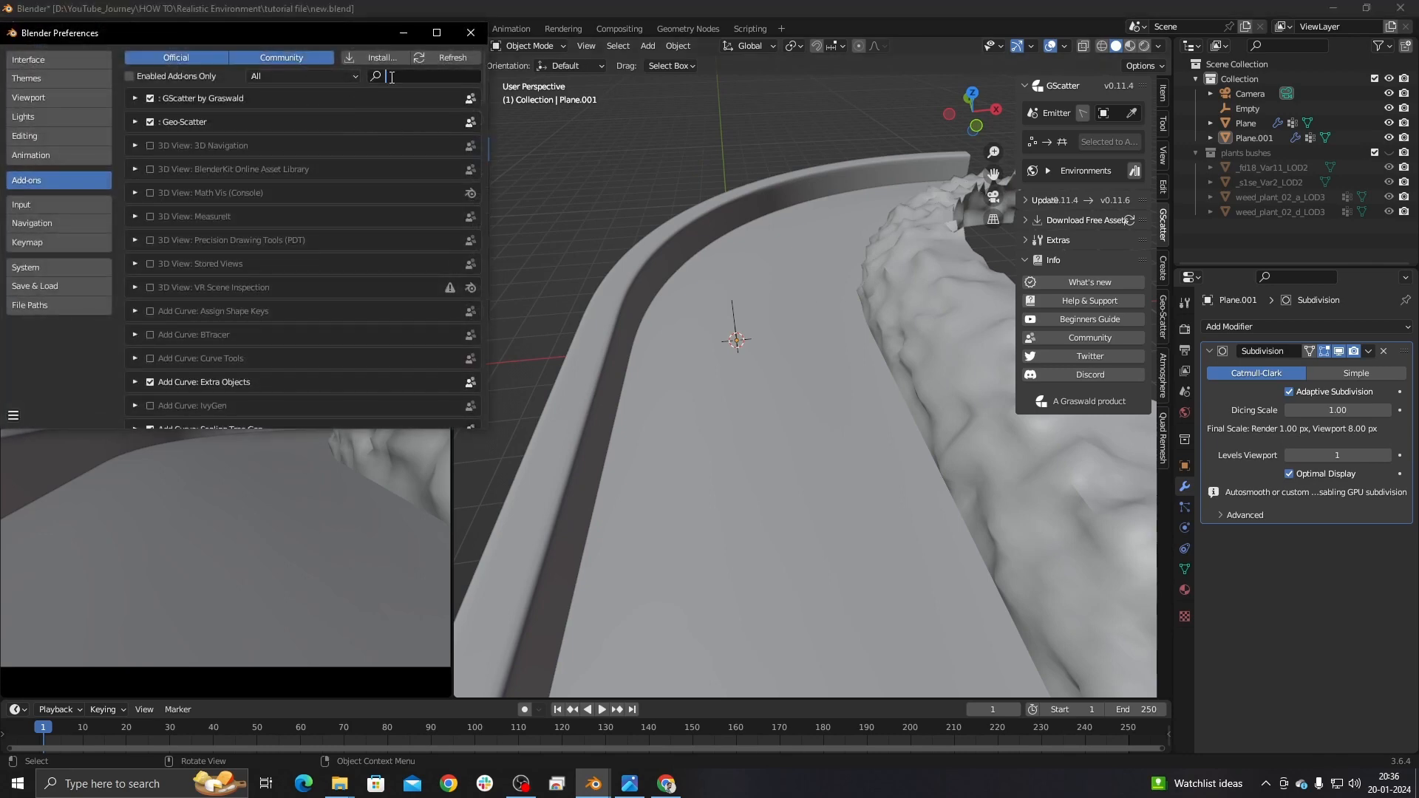
{"action": "left_click", "coordinate": [383, 60]}
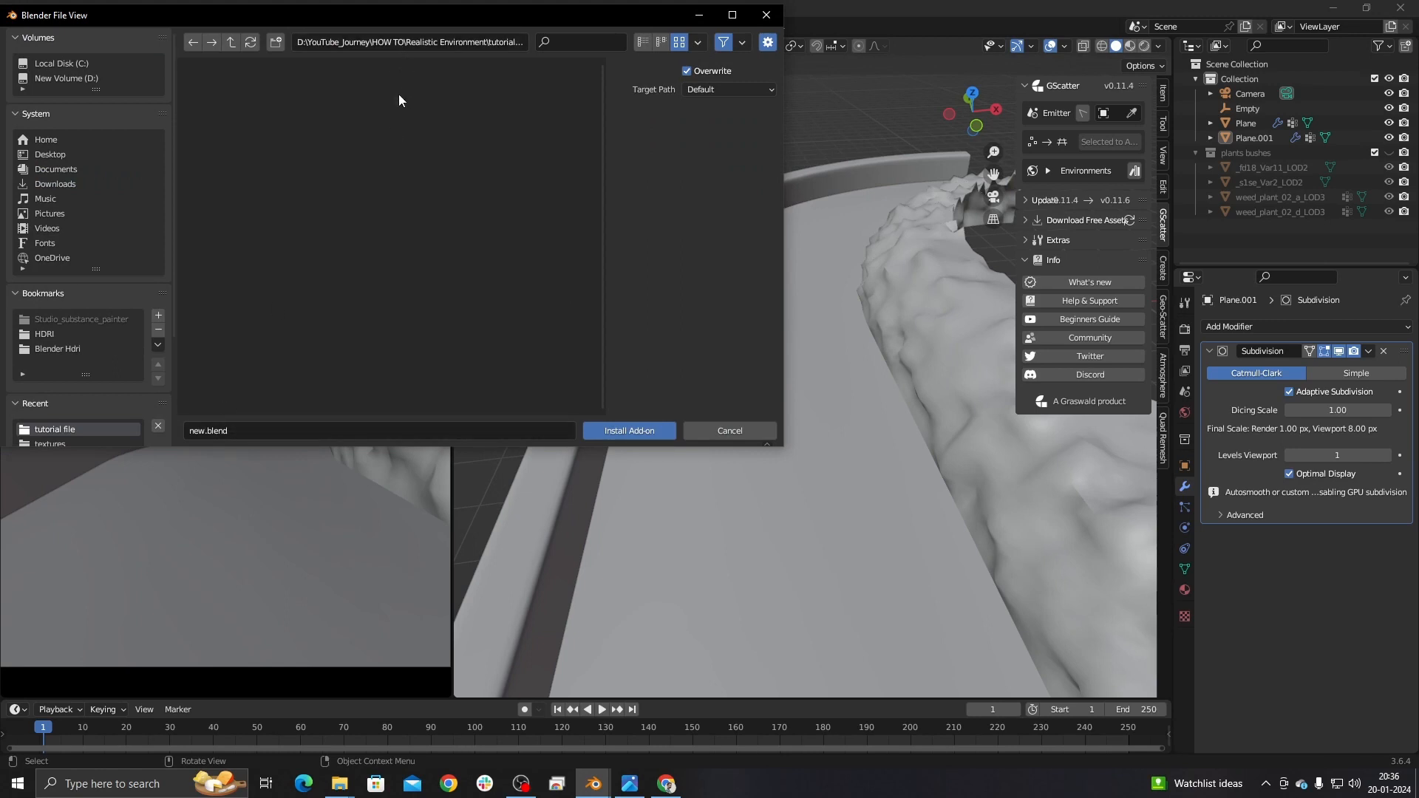
{"action": "left_click", "coordinate": [736, 432]}
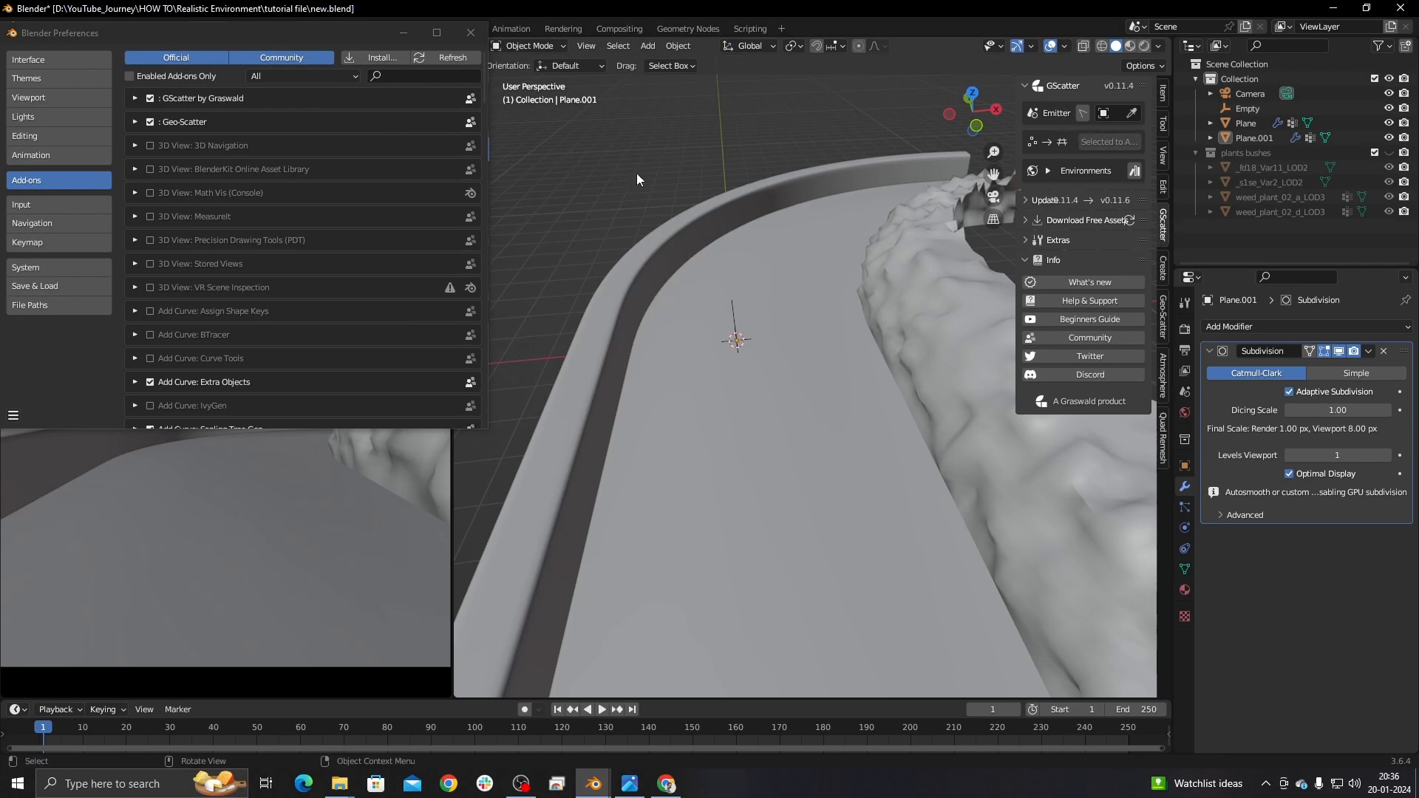
{"action": "left_click", "coordinate": [471, 33]}
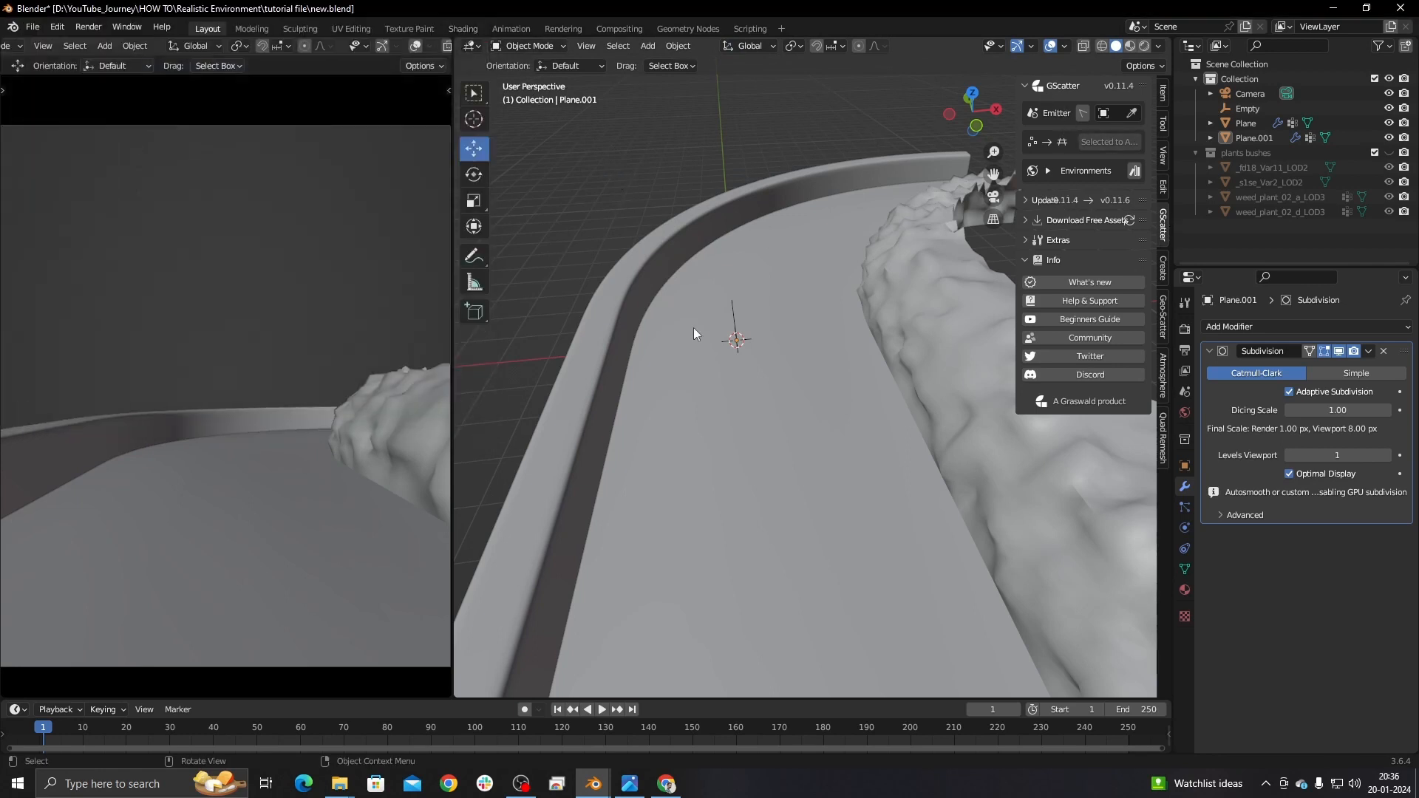
{"action": "middle_click_drag", "start_coordinate": [786, 275], "coordinate": [765, 233]}
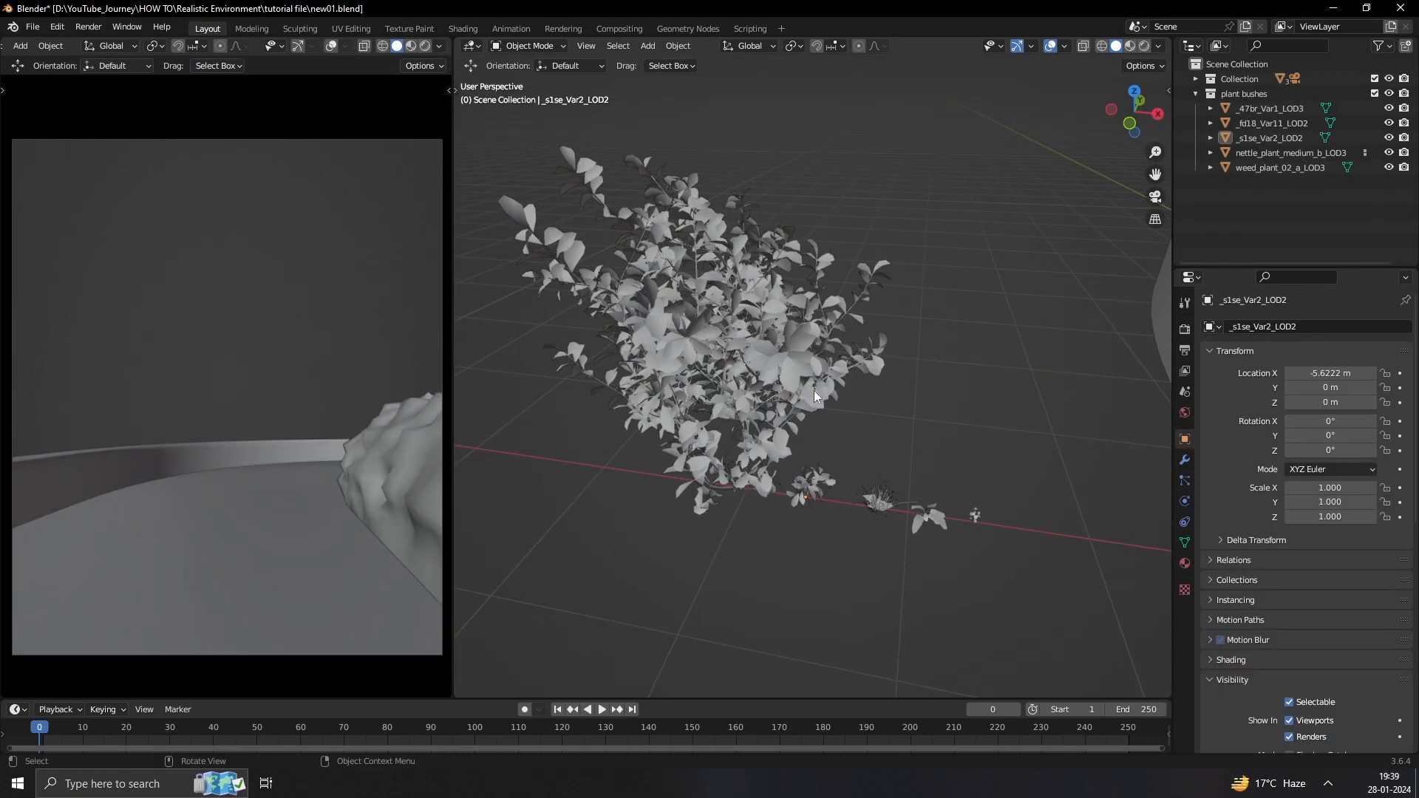
Examine the plant models in the plant bushes collection, selecting the three larger plants and the two smallest ones as separate groups.
{"action": "middle_click_drag", "start_coordinate": [814, 397], "coordinate": [795, 402]}
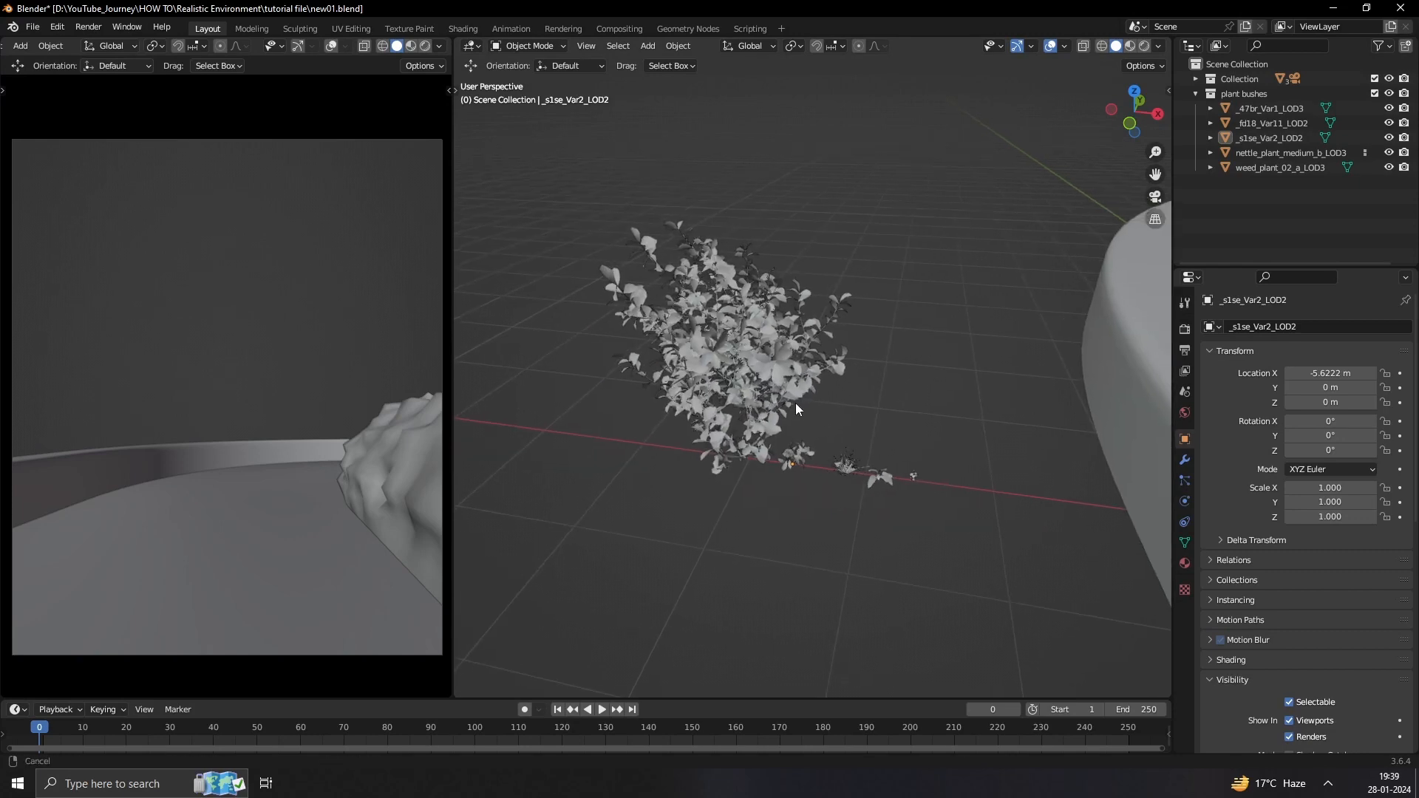
{"action": "scroll", "coordinate": [804, 521], "scroll_direction": "up", "scroll_amount": 2}
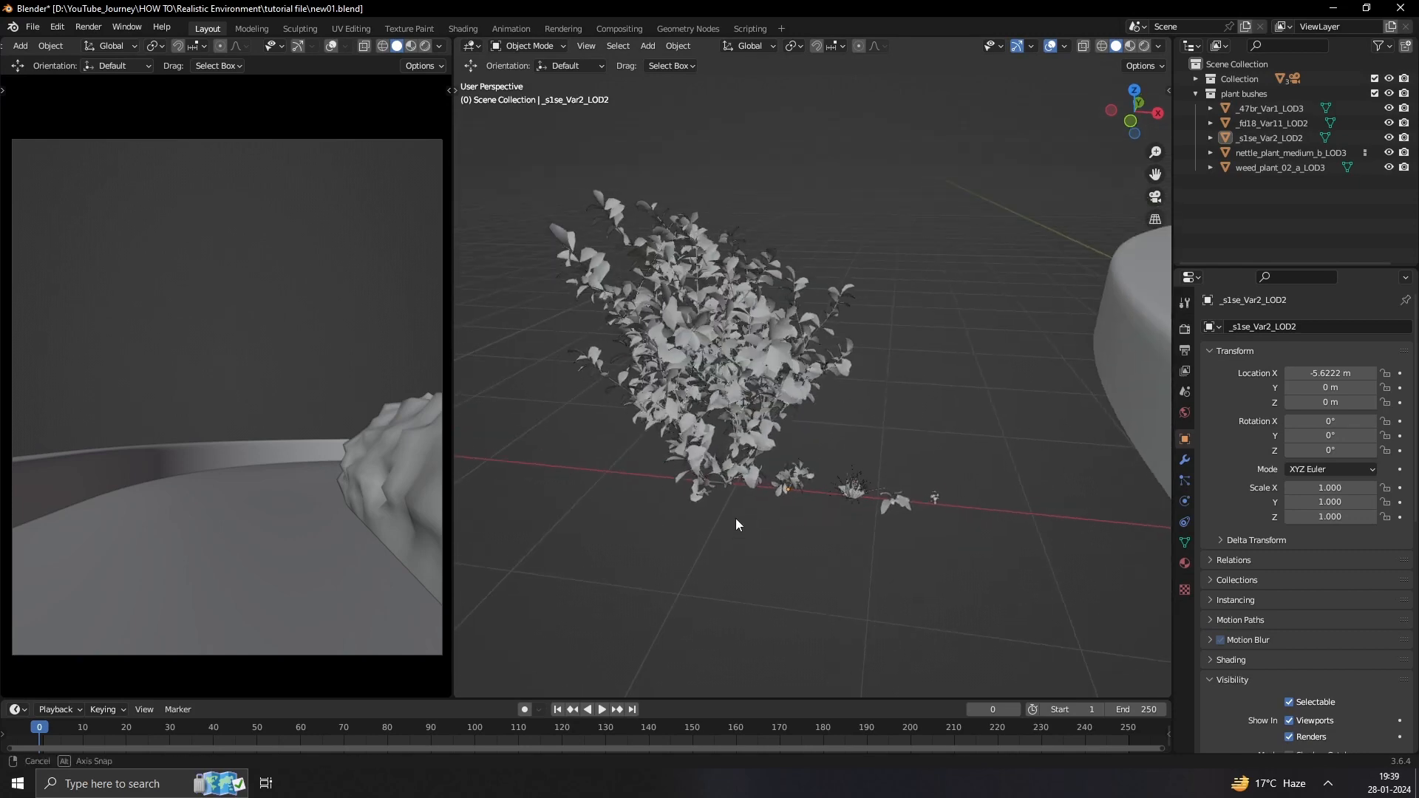
{"action": "key", "text": "shift+b"}
{"action": "left_click_drag", "start_coordinate": [703, 495], "coordinate": [853, 431]}
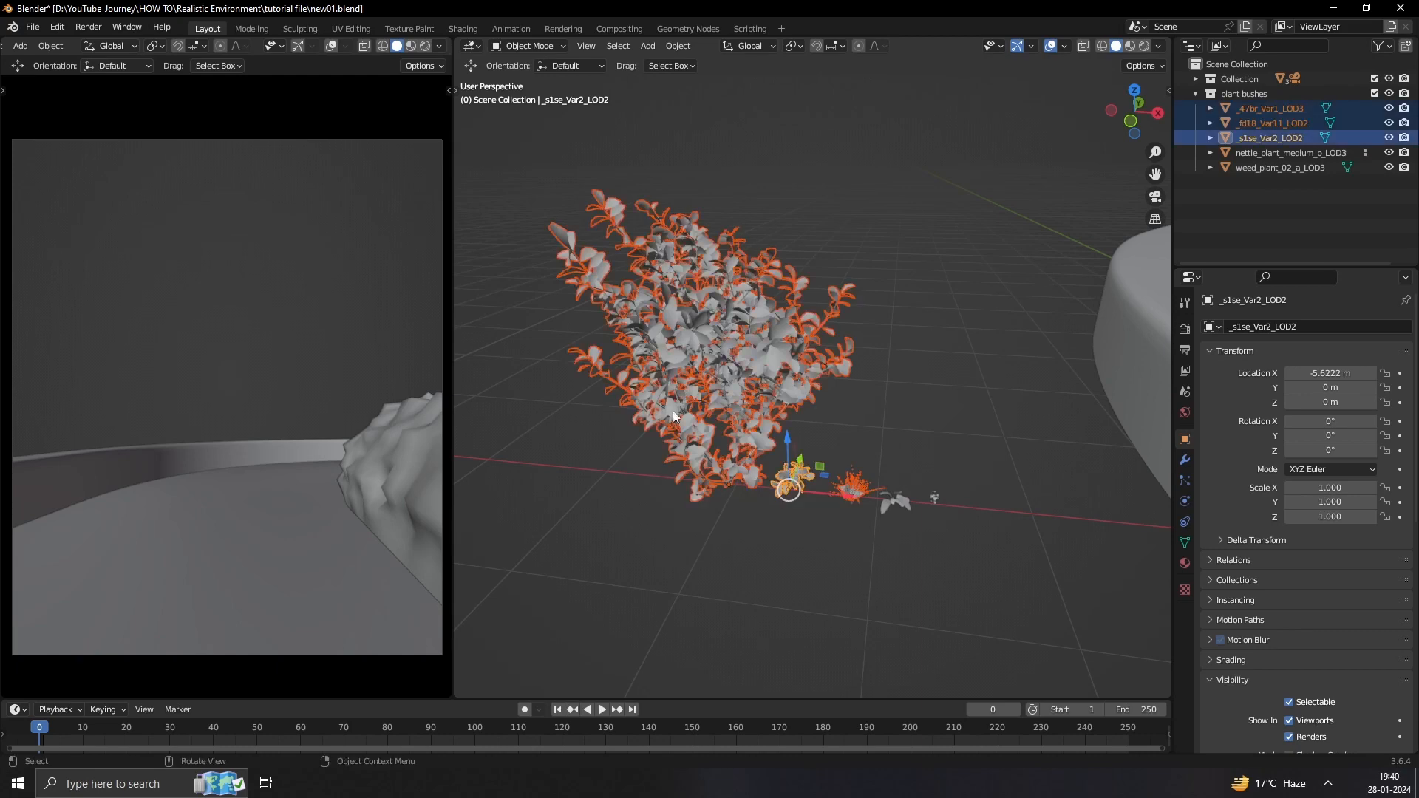
{"action": "middle_click_drag", "start_coordinate": [888, 489], "coordinate": [814, 516]}
{"action": "left_click_drag", "start_coordinate": [813, 524], "coordinate": [929, 489]}
{"action": "scroll", "coordinate": [857, 514], "scroll_direction": "up", "scroll_amount": 3}
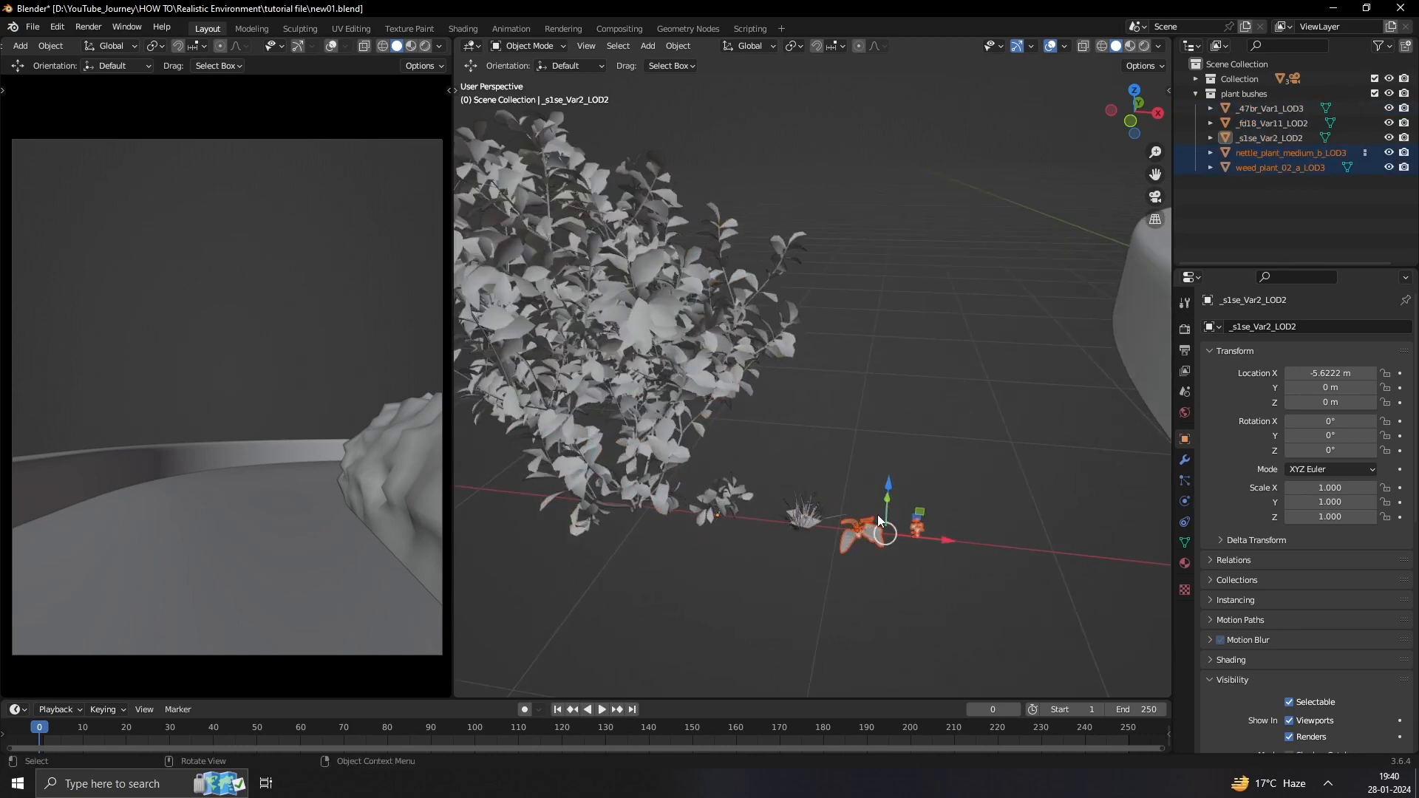
{"action": "scroll", "coordinate": [880, 521], "scroll_direction": "down", "scroll_amount": 2}
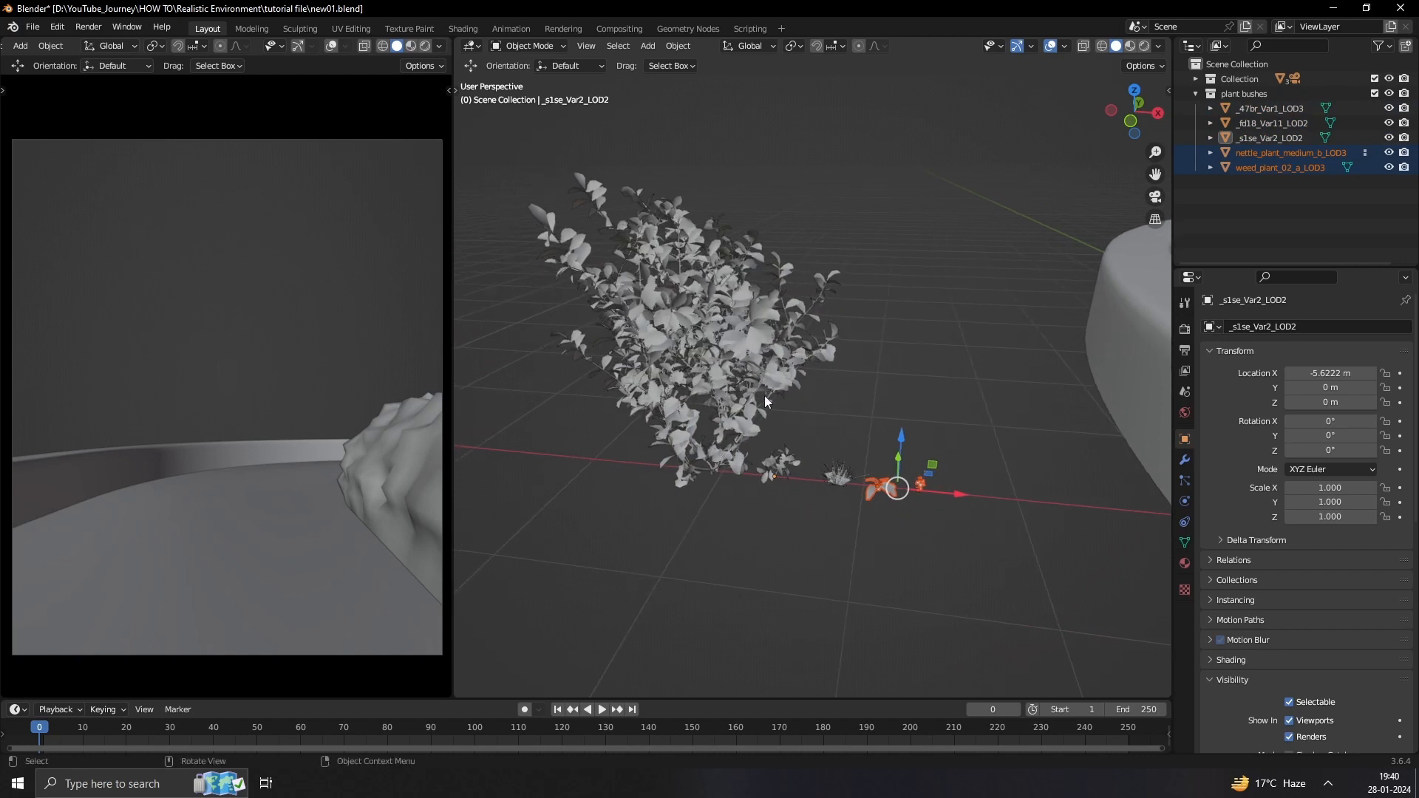
{"action": "left_click_drag", "start_coordinate": [540, 320], "coordinate": [510, 393]}
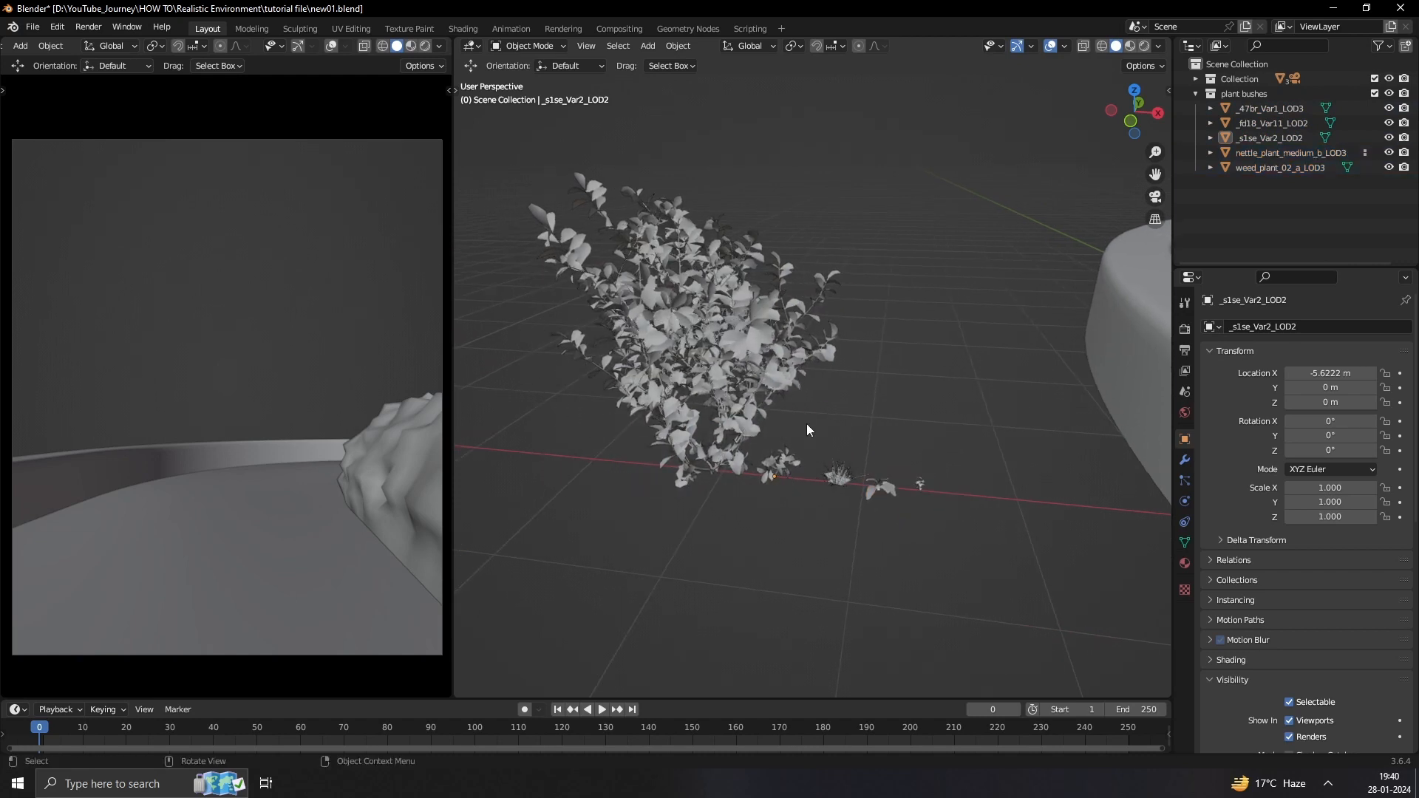
{"action": "middle_click_drag", "start_coordinate": [807, 429], "coordinate": [827, 506]}
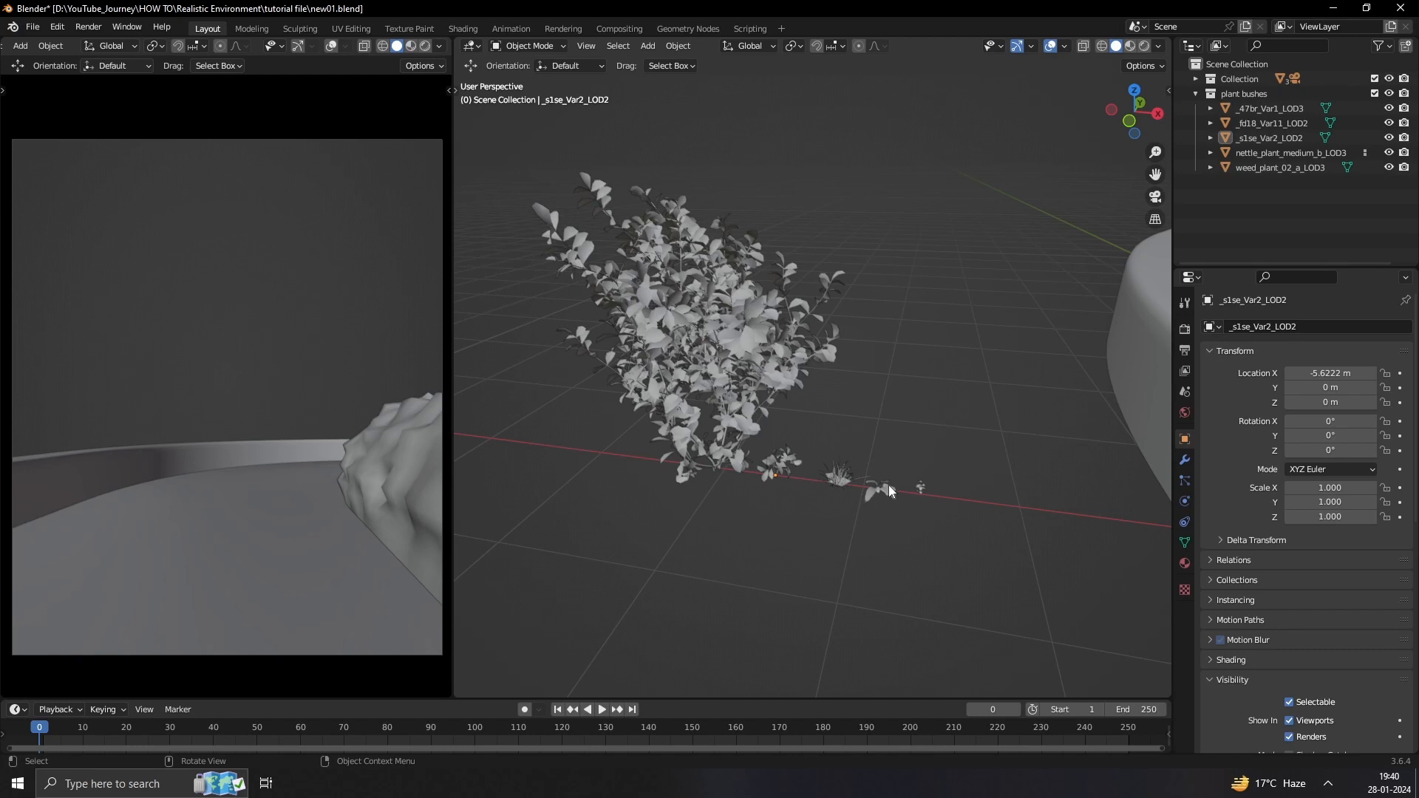
{"action": "left_click_drag", "start_coordinate": [885, 464], "coordinate": [943, 498]}
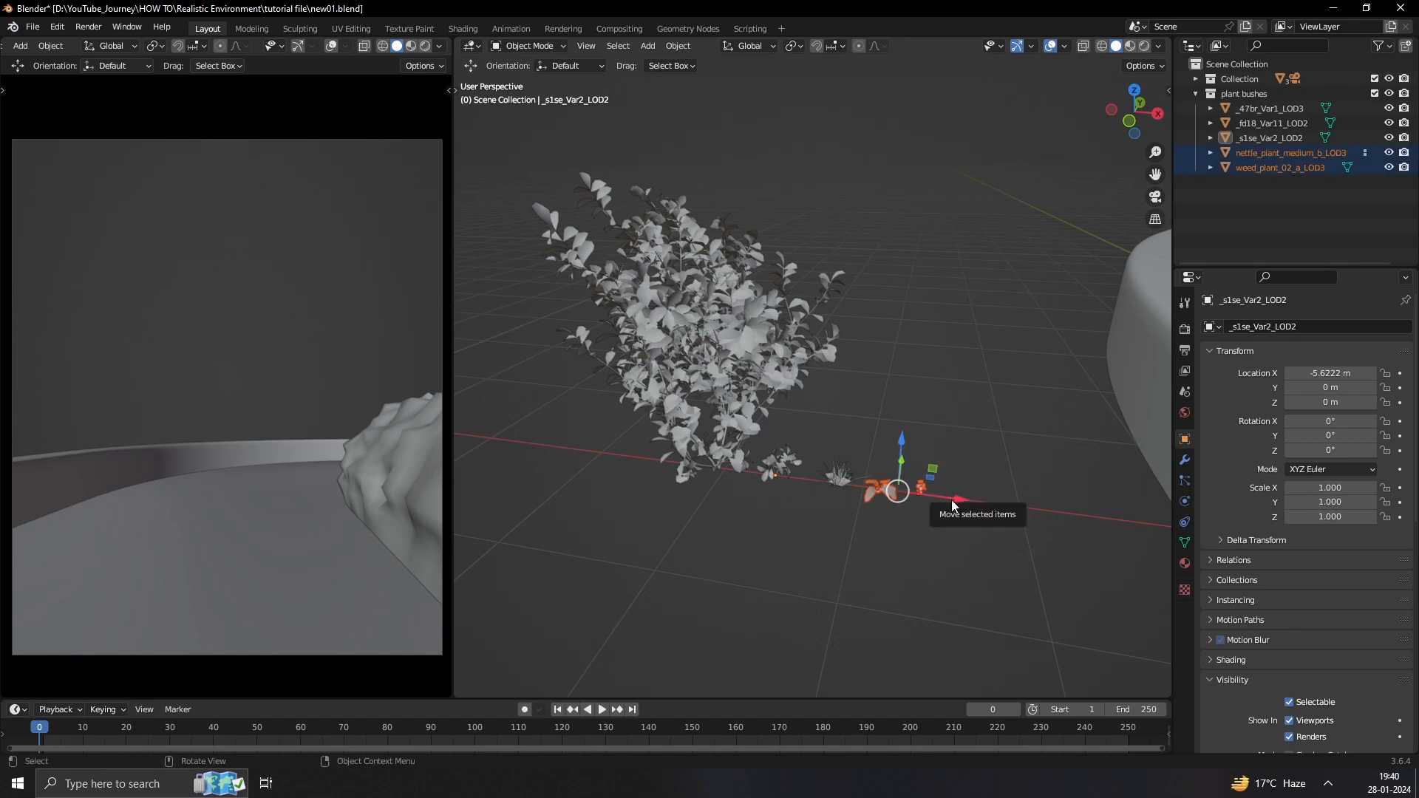
{"action": "left_click_drag", "start_coordinate": [863, 323], "coordinate": [663, 434]}
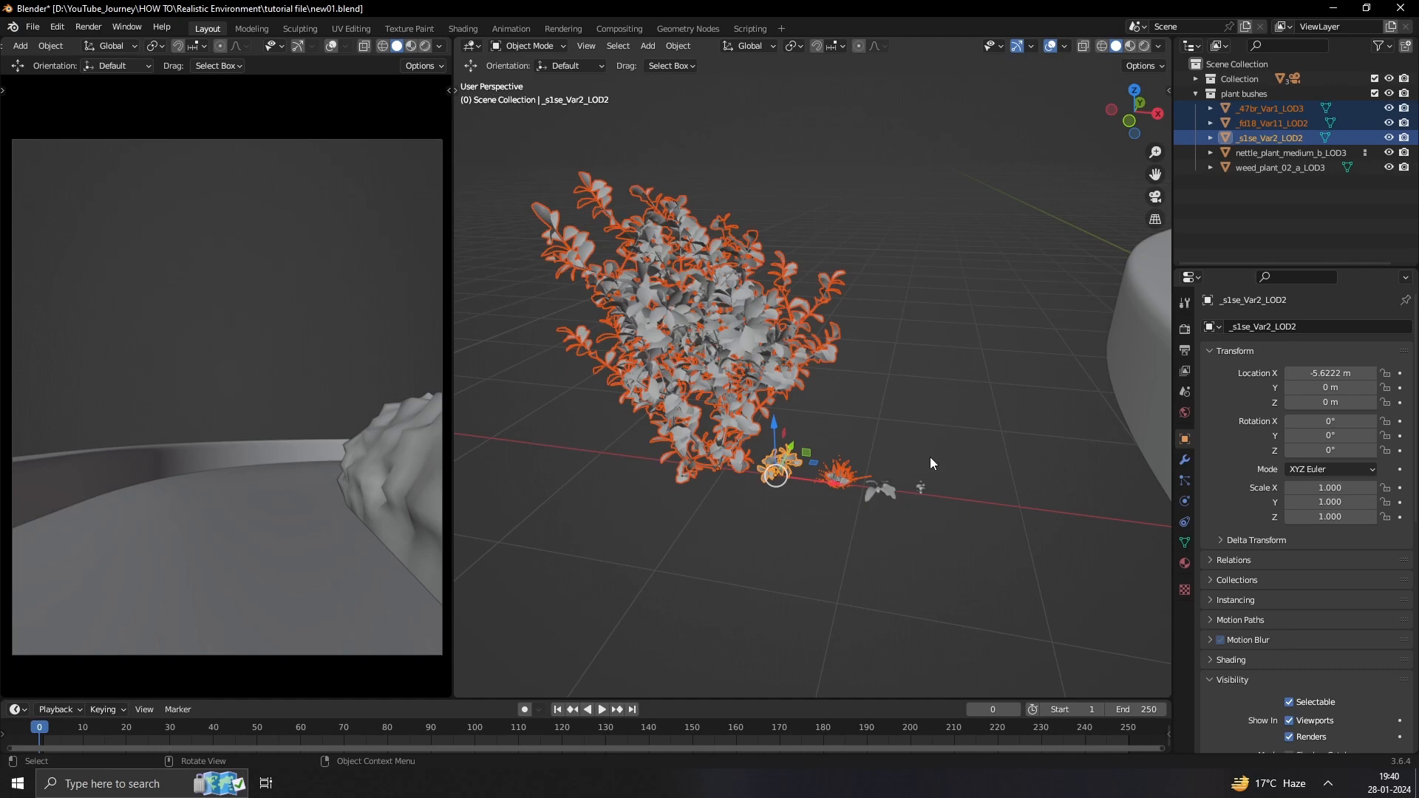
Pick the rocky slope mesh beside the road as the GScatter emitter.
{"action": "middle_click_drag", "start_coordinate": [919, 468], "coordinate": [861, 453]}
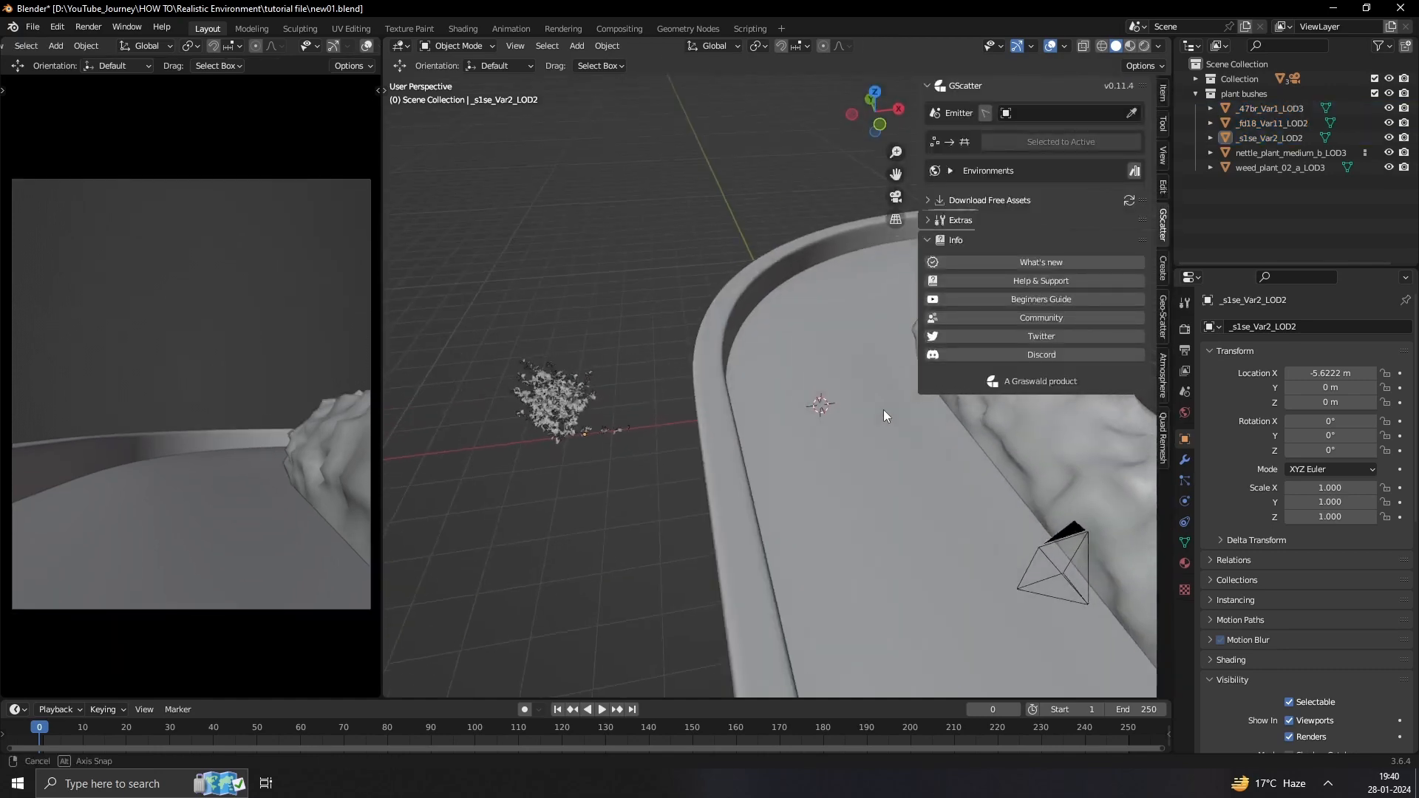
{"action": "middle_click_drag", "start_coordinate": [769, 412], "coordinate": [794, 399]}
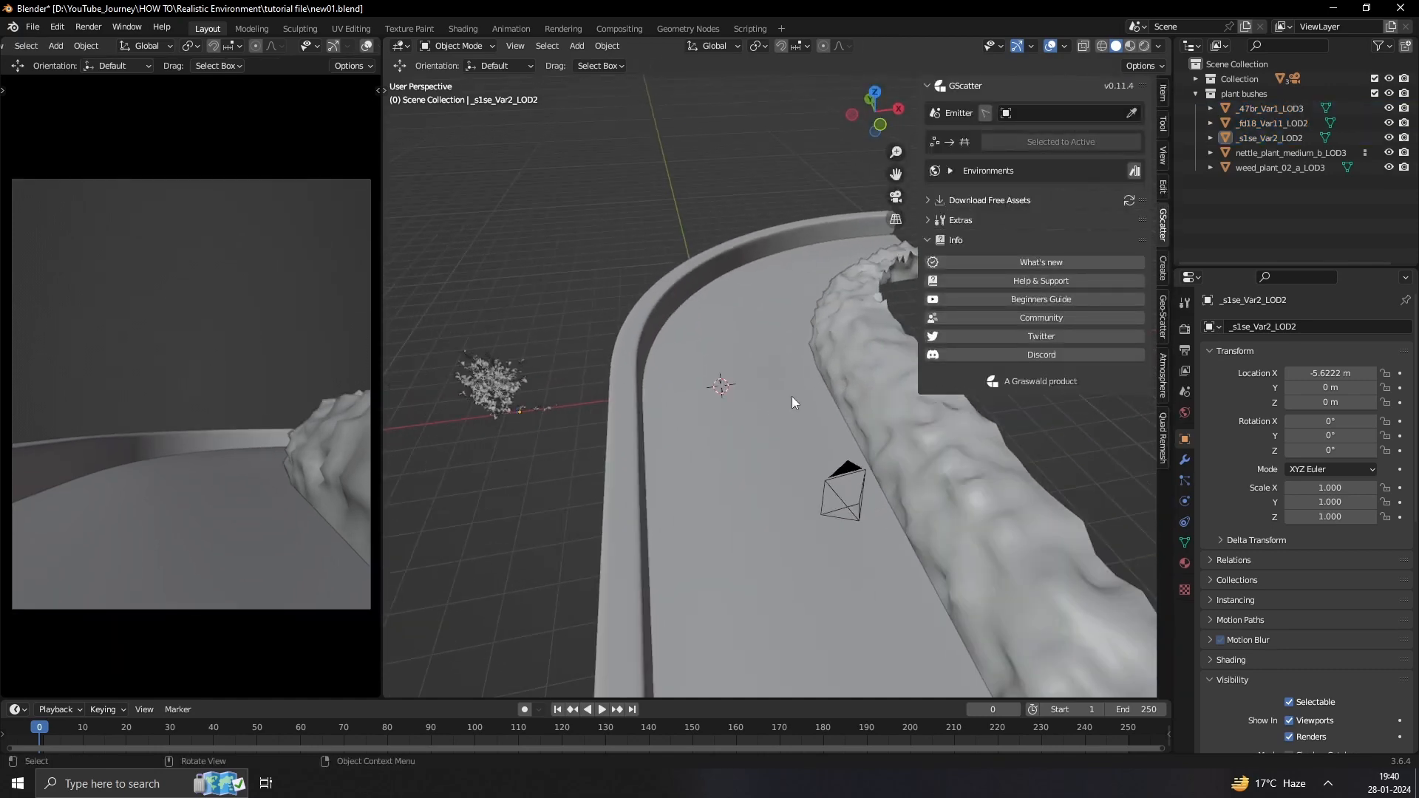
{"action": "left_click", "coordinate": [1131, 112]}
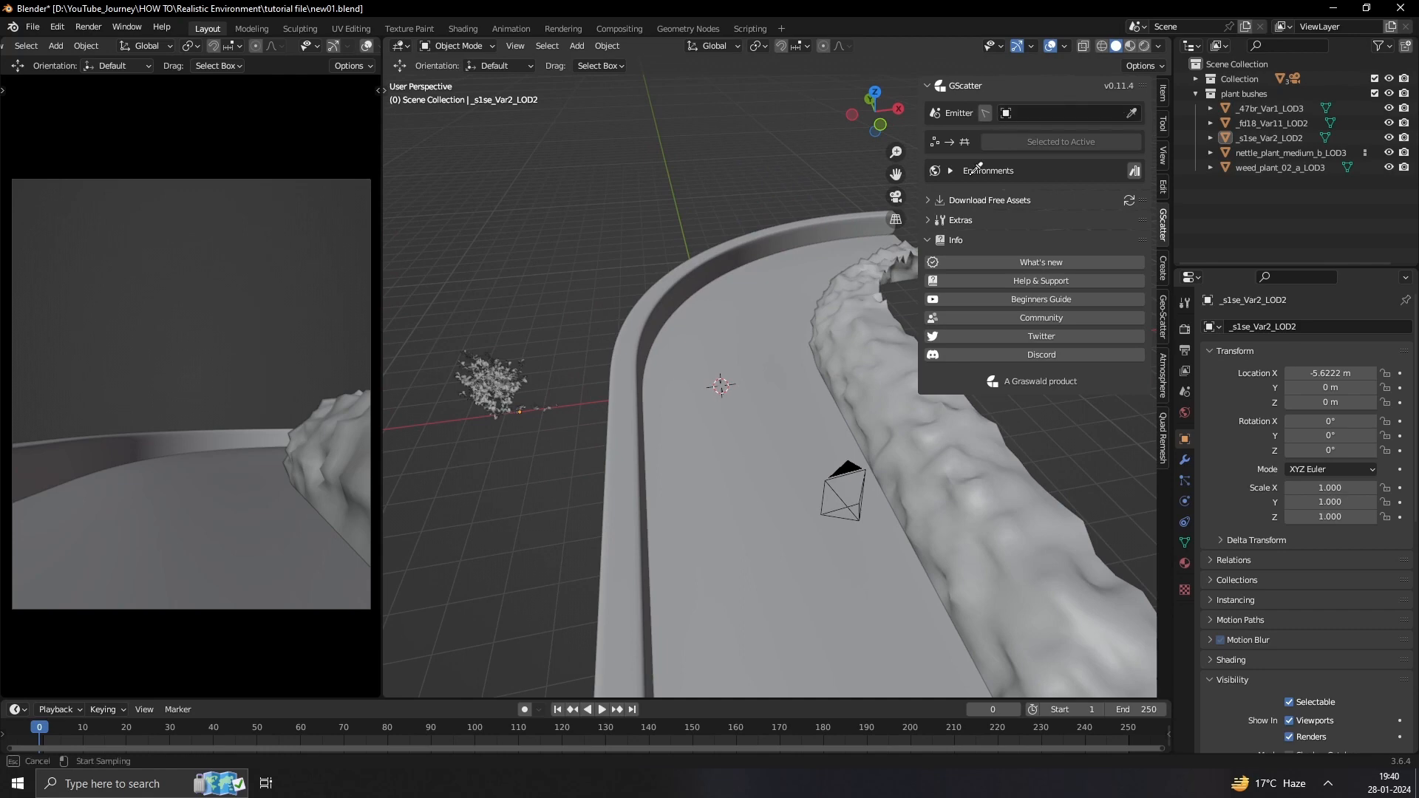
{"action": "left_click", "coordinate": [900, 367]}
{"action": "scroll", "coordinate": [872, 375], "scroll_direction": "down", "scroll_amount": 3}
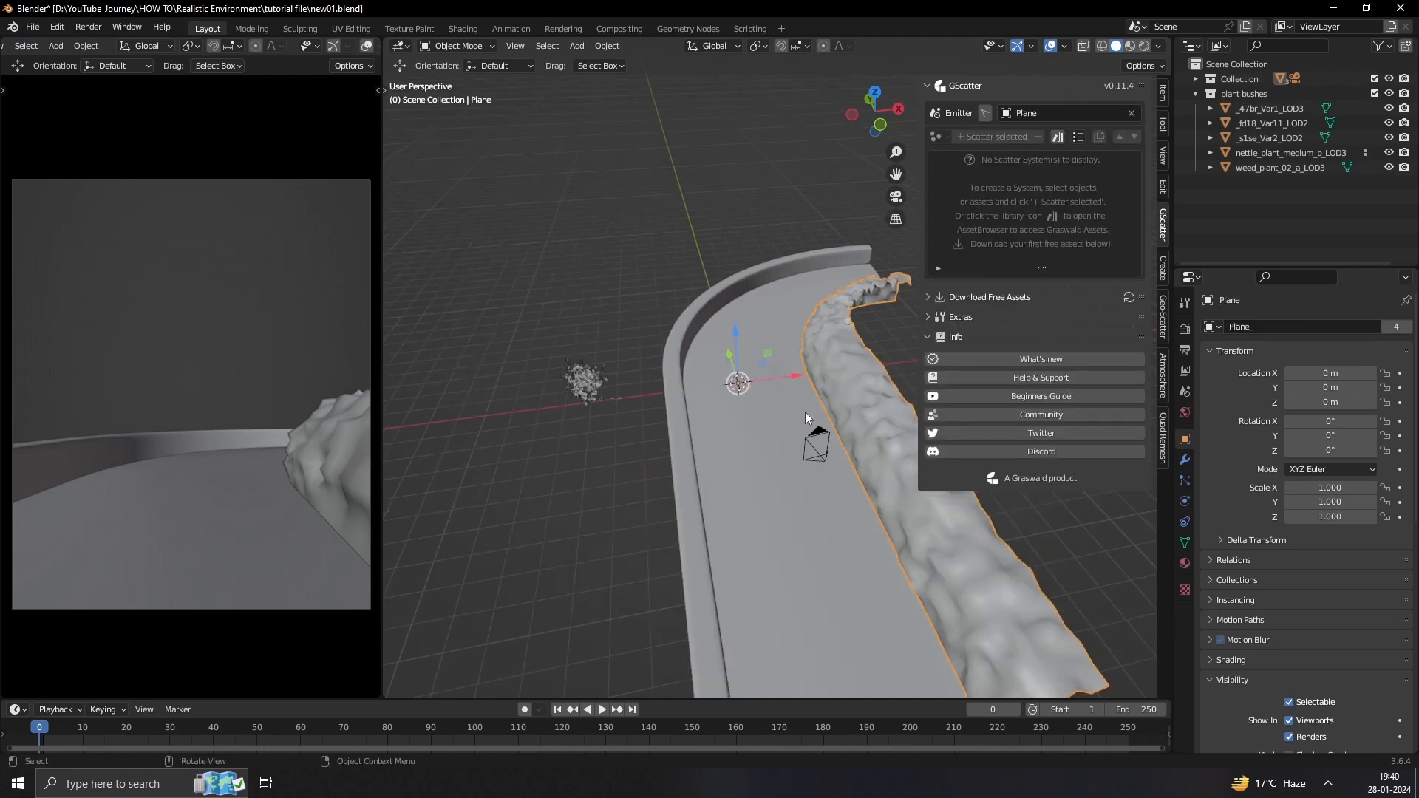
{"action": "left_click", "coordinate": [778, 412]}
{"action": "left_click", "coordinate": [896, 397]}
{"action": "scroll", "coordinate": [857, 380], "scroll_direction": "up", "scroll_amount": 3}
{"action": "middle_click_drag", "start_coordinate": [876, 370], "coordinate": [841, 347], "text": "shift"}
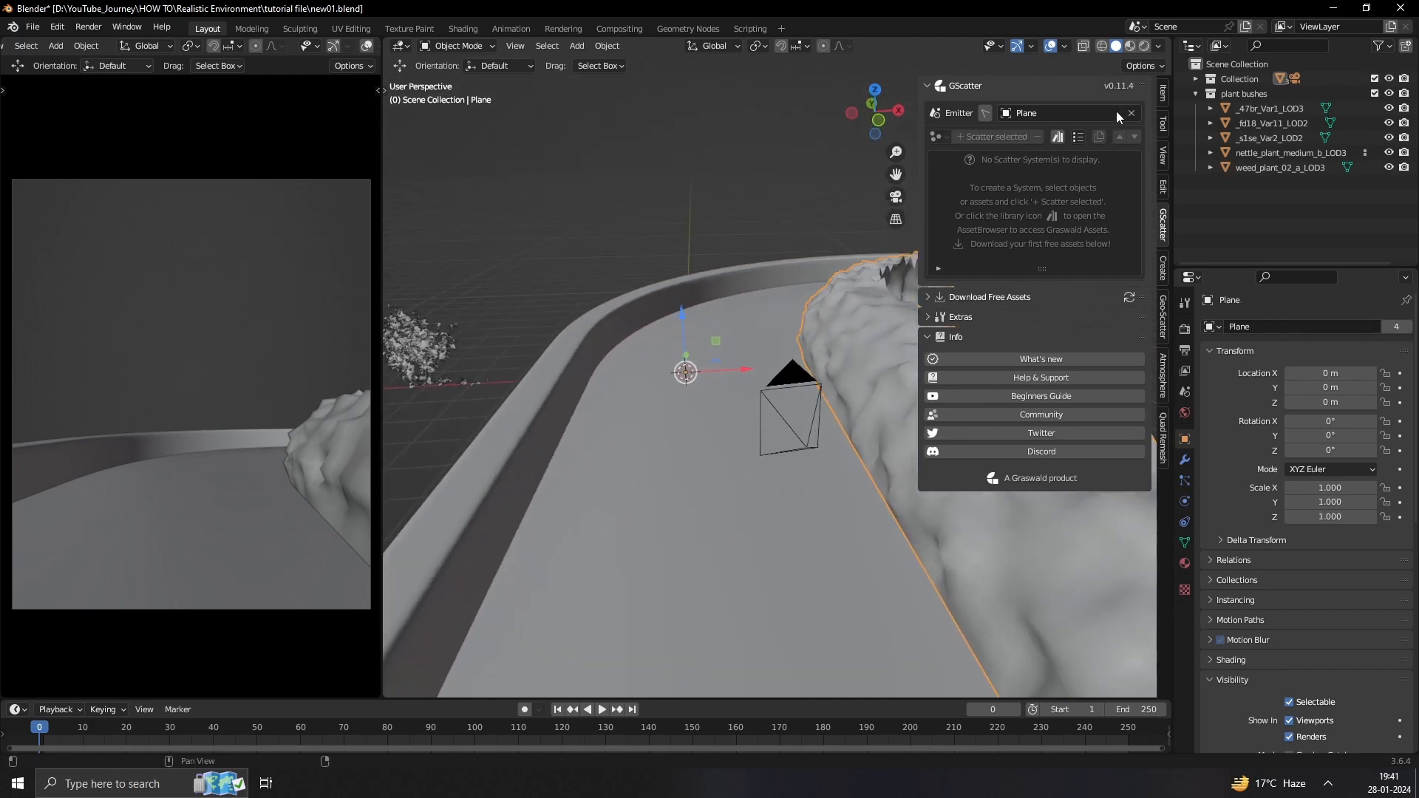
Scatter the smallest plant, weed_plant_02_a_LOD3, over the rocky slope emitter.
{"action": "middle_click_drag", "start_coordinate": [778, 314], "coordinate": [728, 365]}
{"action": "middle_click_drag", "start_coordinate": [596, 398], "coordinate": [690, 408], "text": "shift"}
{"action": "scroll", "coordinate": [690, 408], "scroll_direction": "up", "scroll_amount": 8}
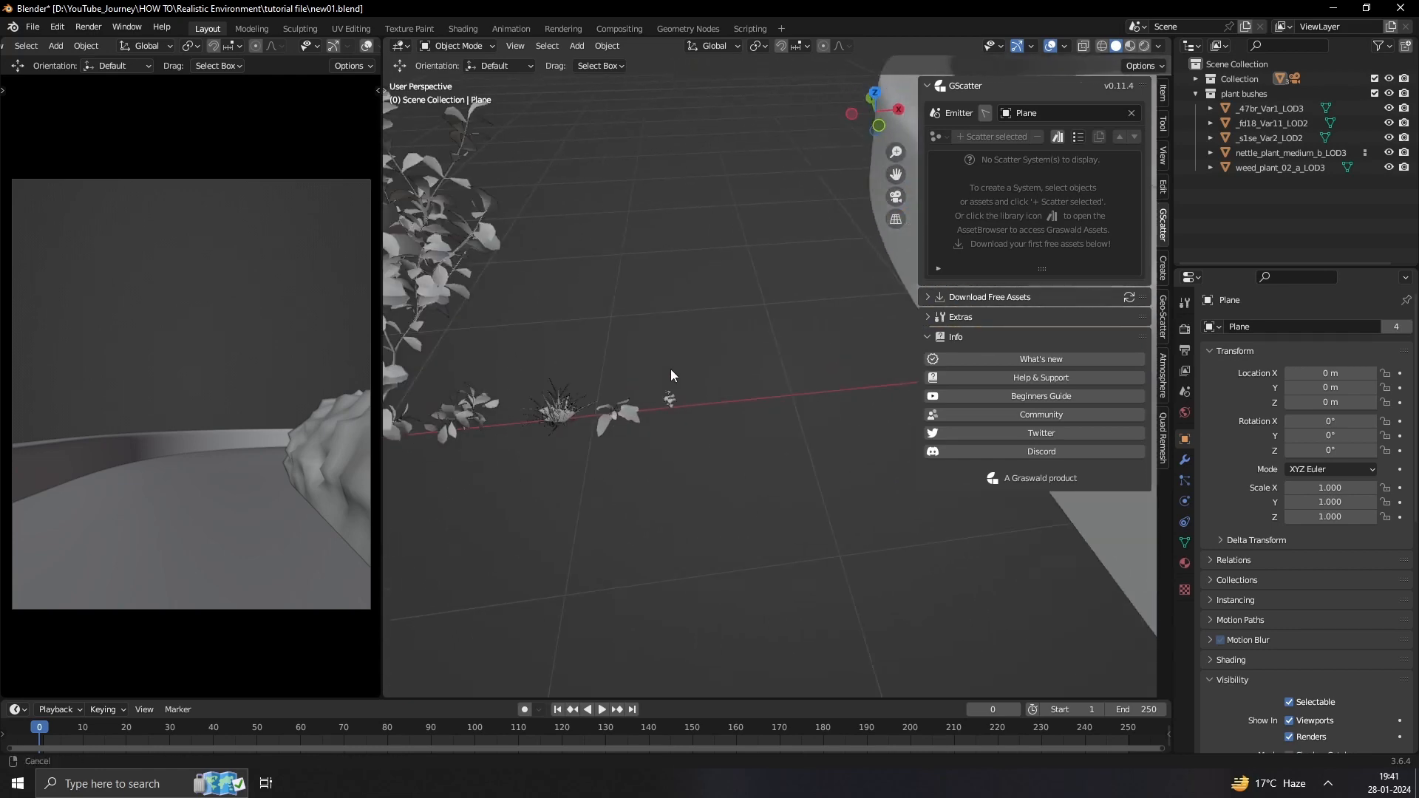
{"action": "middle_click_drag", "start_coordinate": [772, 341], "coordinate": [702, 395]}
{"action": "left_click", "coordinate": [739, 373]}
{"action": "left_click", "coordinate": [980, 137]}
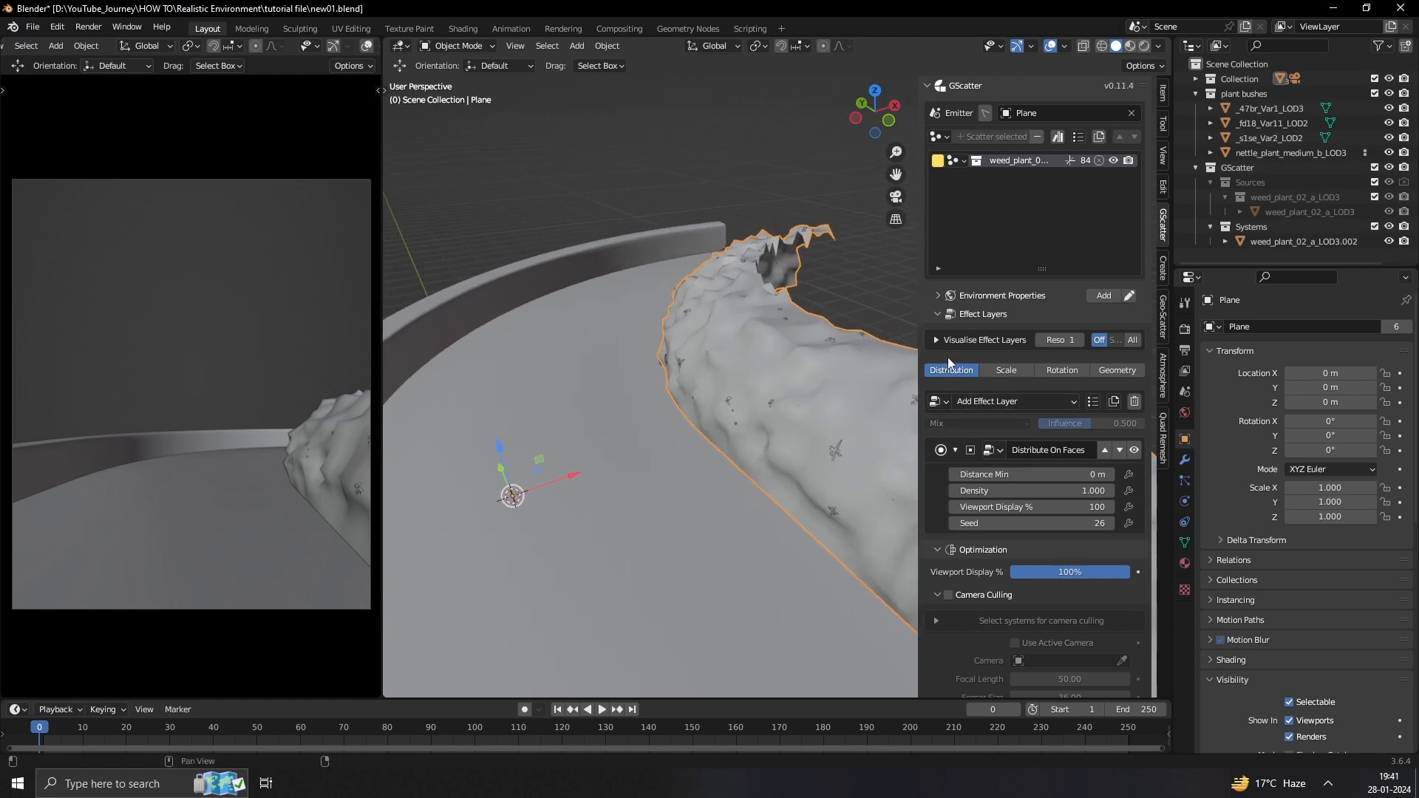
Raise the Distribute On Faces density of the scattered weed plants to 44.4.
{"action": "scroll", "coordinate": [951, 362], "scroll_direction": "down", "scroll_amount": 1}
{"action": "scroll", "coordinate": [956, 316], "scroll_direction": "down", "scroll_amount": 2}
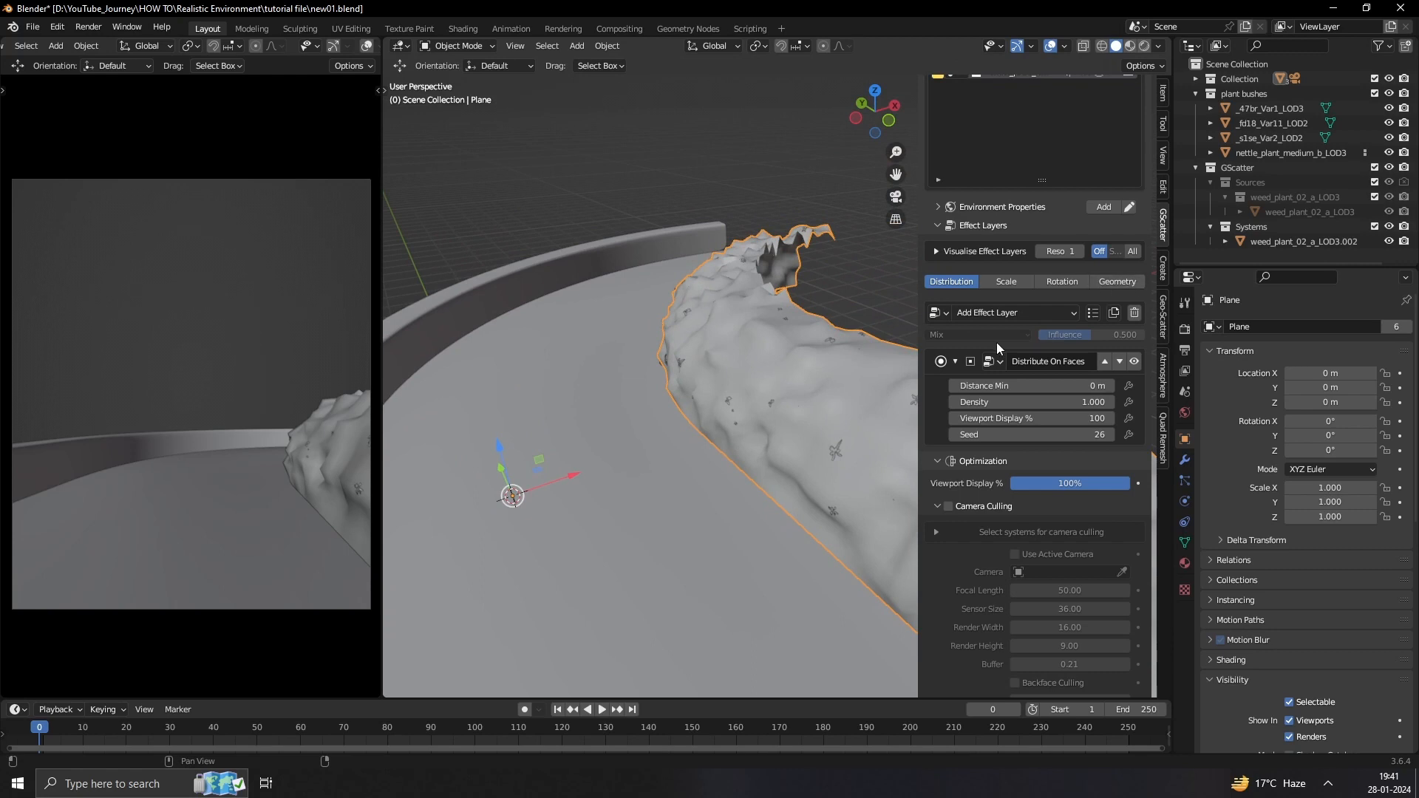
{"action": "left_click", "coordinate": [1009, 405]}
{"action": "type", "text": "35.2"}
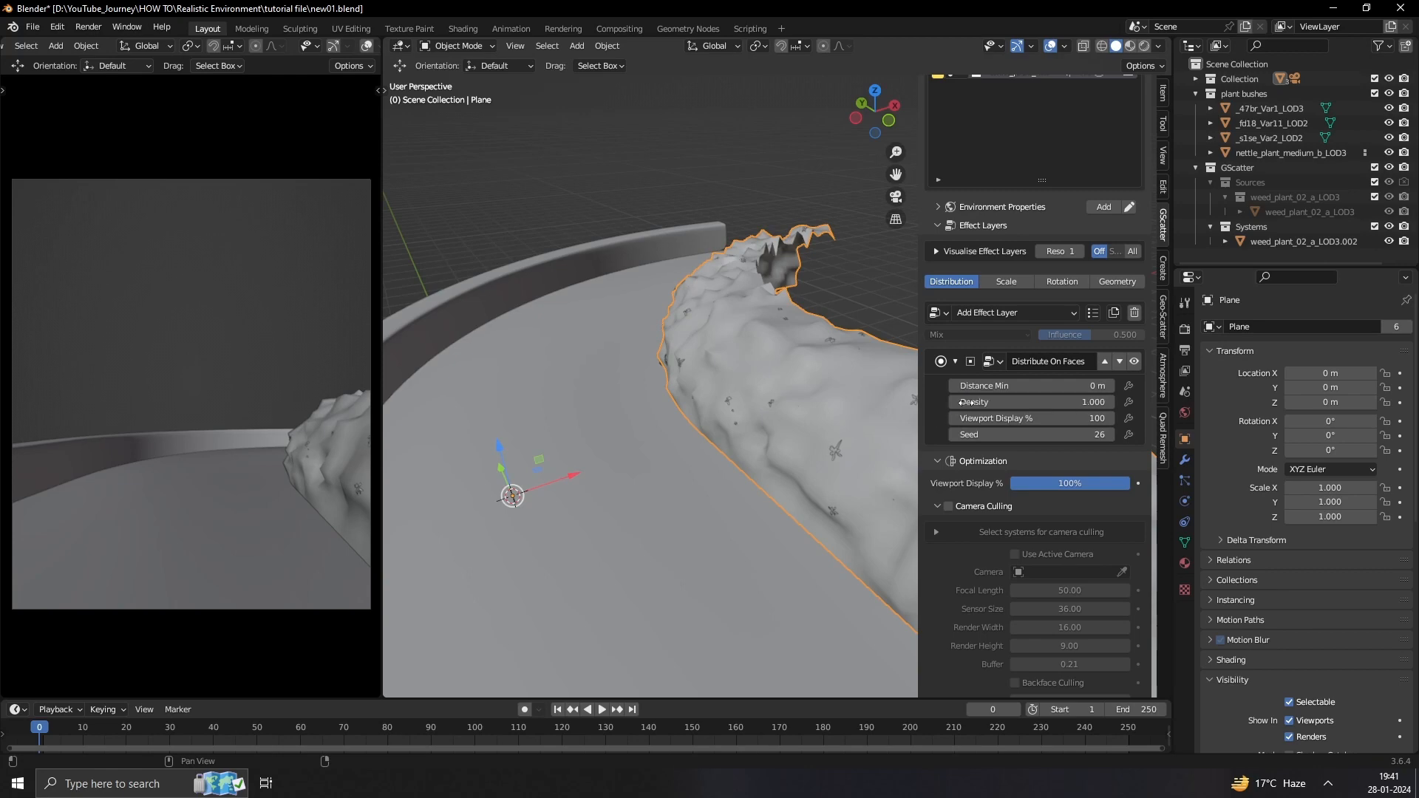
{"action": "key", "text": "Return"}
{"action": "left_click_drag", "start_coordinate": [1035, 403], "coordinate": [1101, 402]}
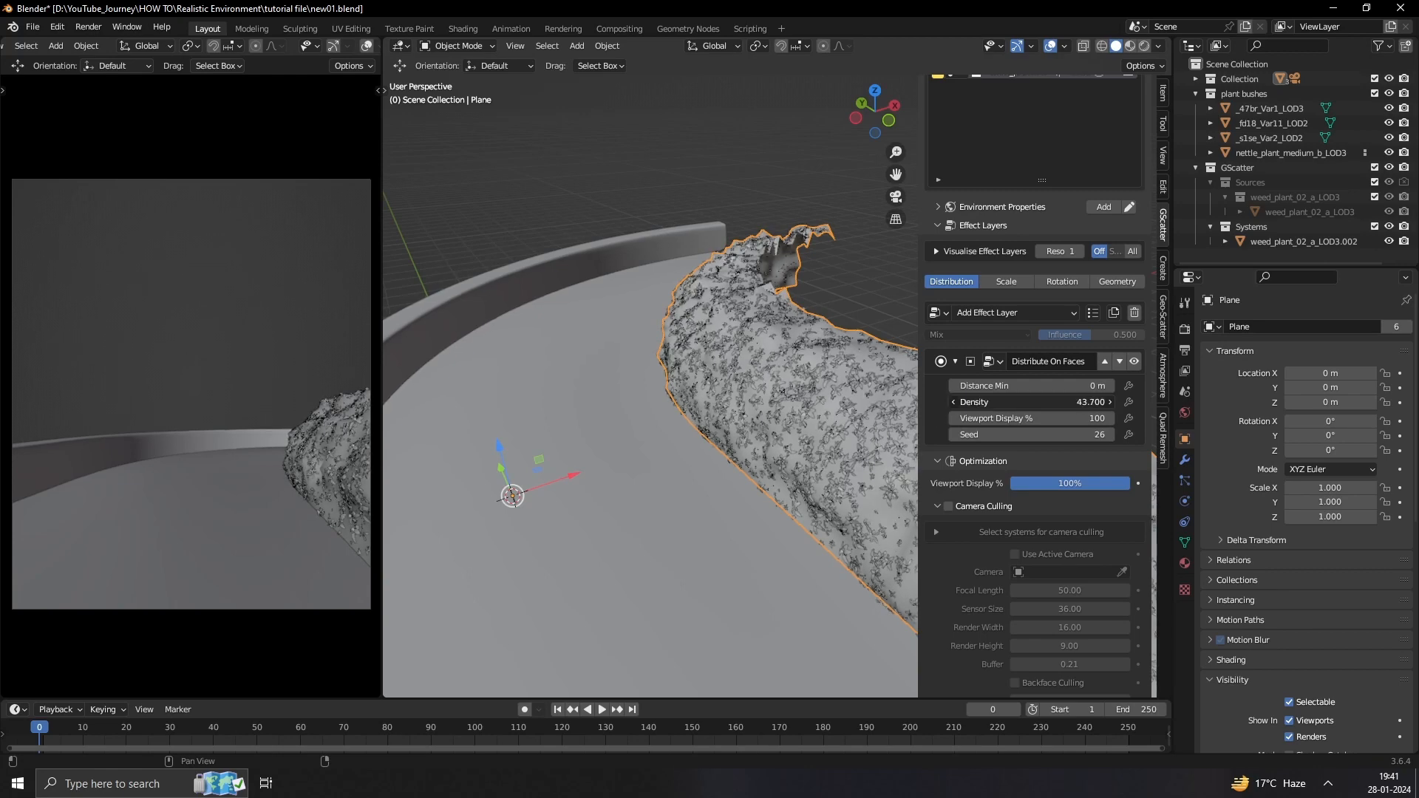
{"action": "scroll", "coordinate": [765, 393], "scroll_direction": "up", "scroll_amount": 3}
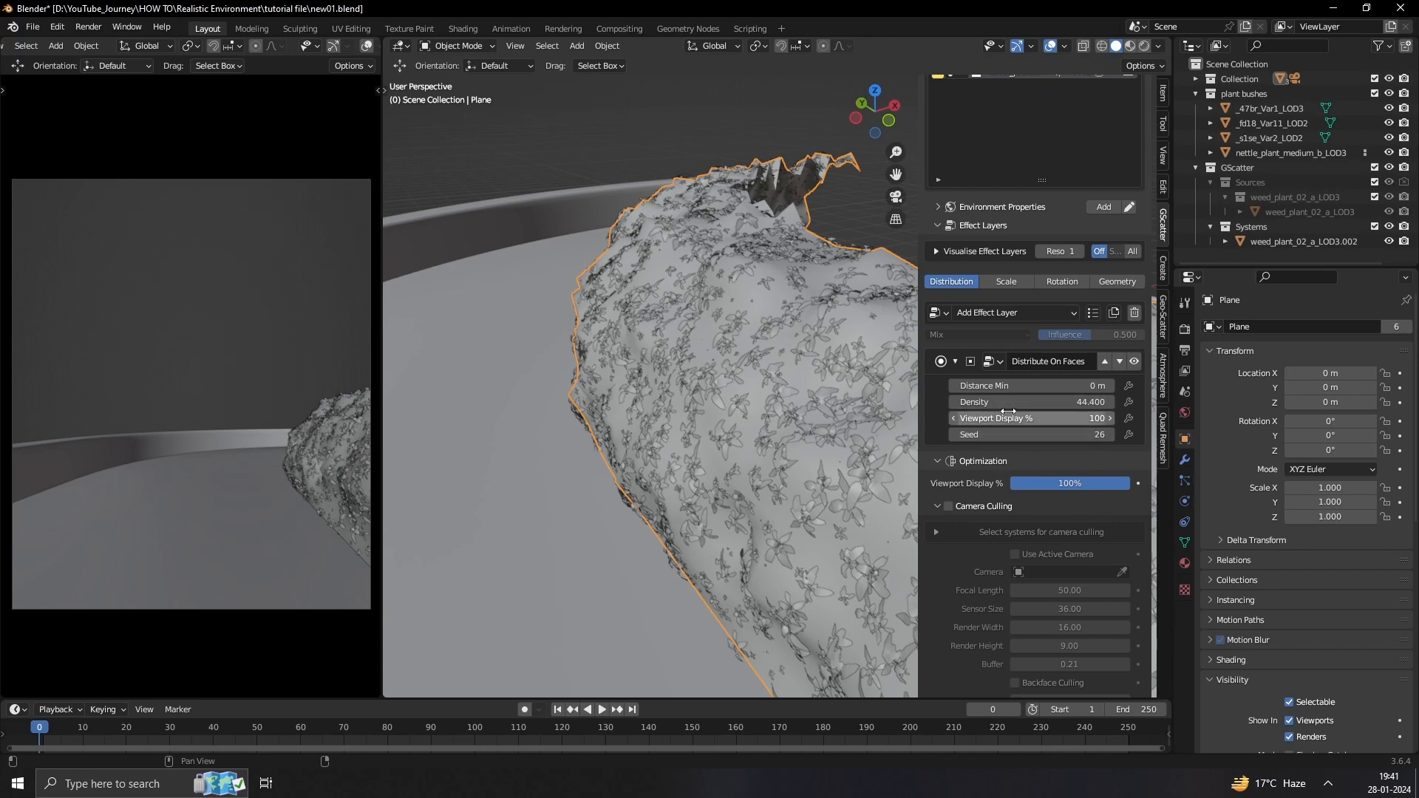
Set the main value of the Scale effect layer for the scattered weed plants to 1.
{"action": "scroll", "coordinate": [960, 399], "scroll_direction": "up", "scroll_amount": 2}
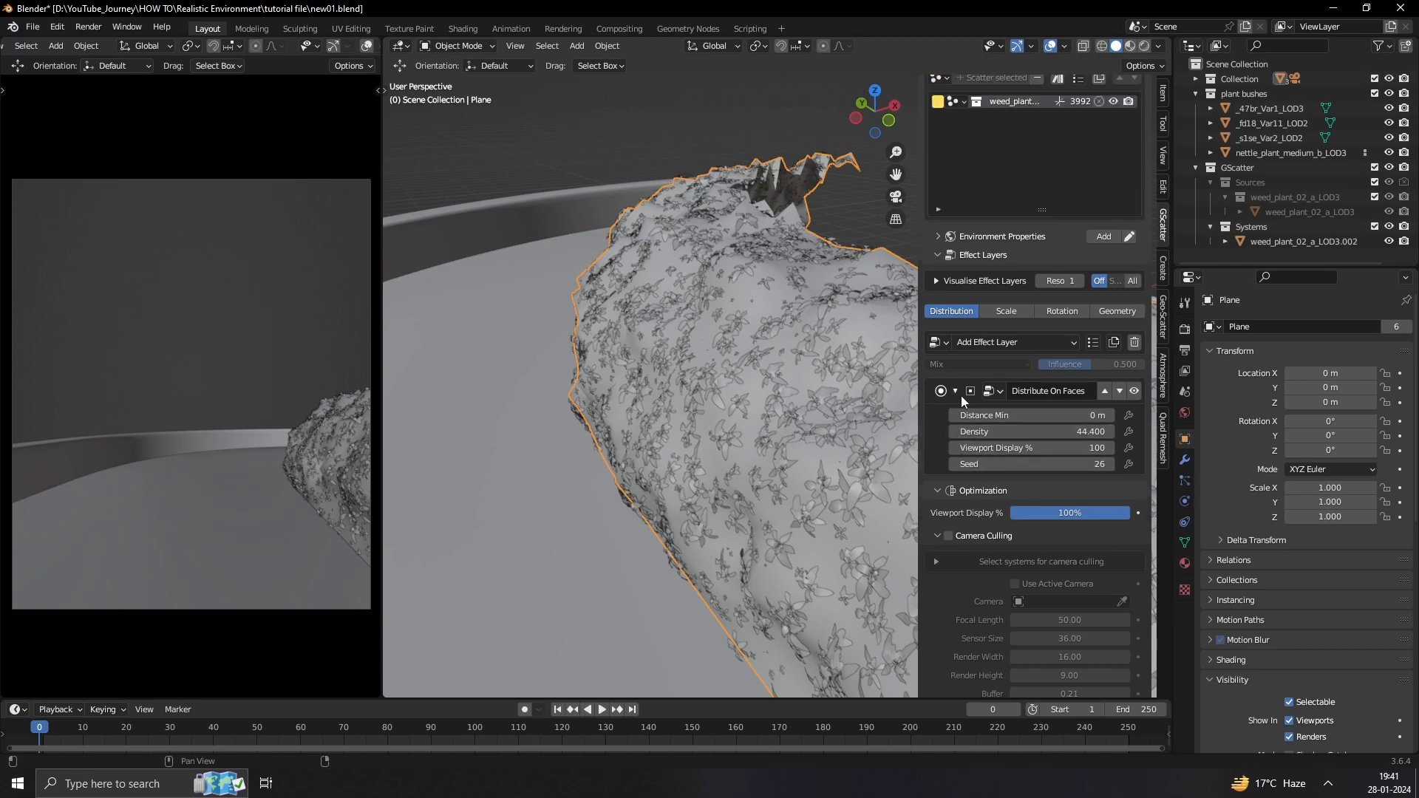
{"action": "left_click", "coordinate": [1003, 311]}
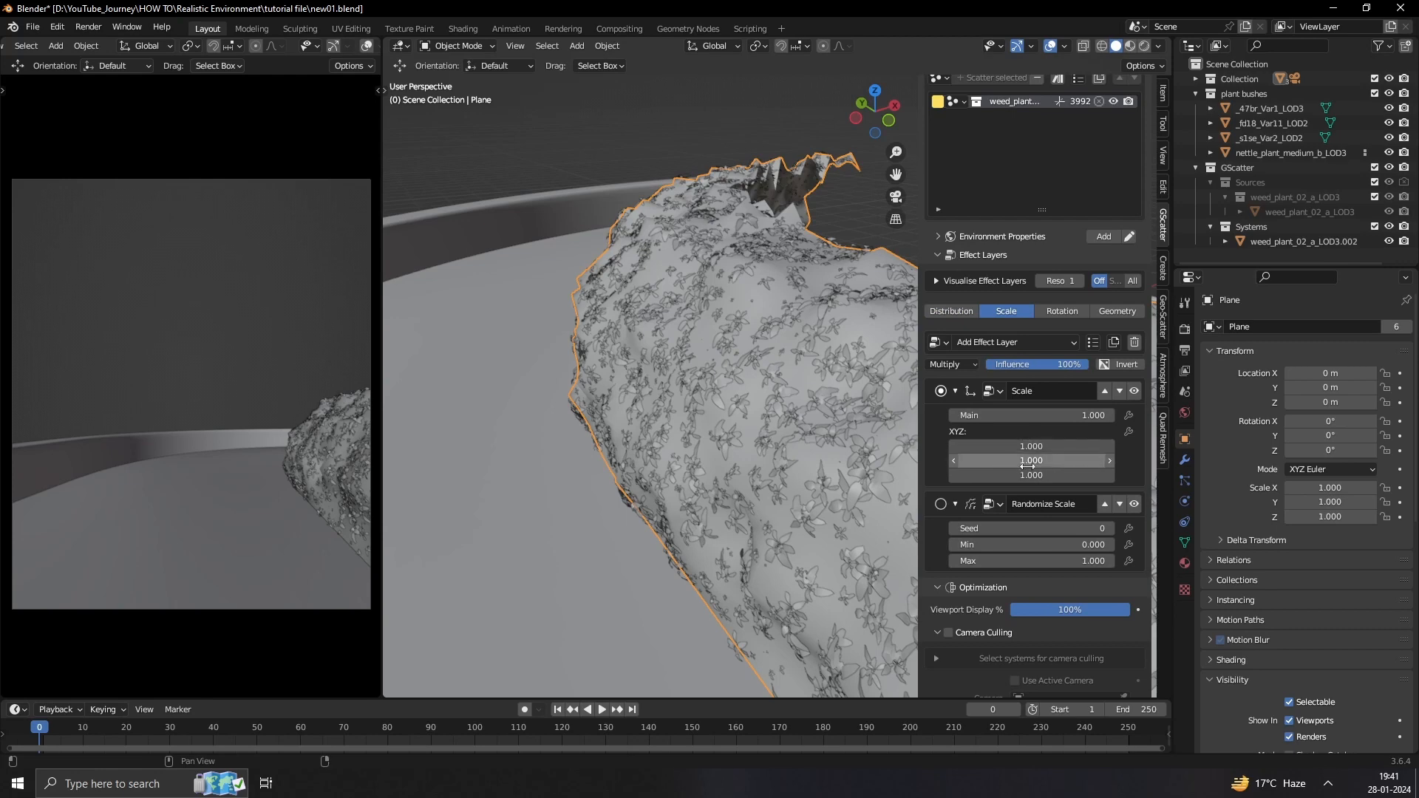
{"action": "scroll", "coordinate": [1036, 531], "scroll_direction": "down", "scroll_amount": 2}
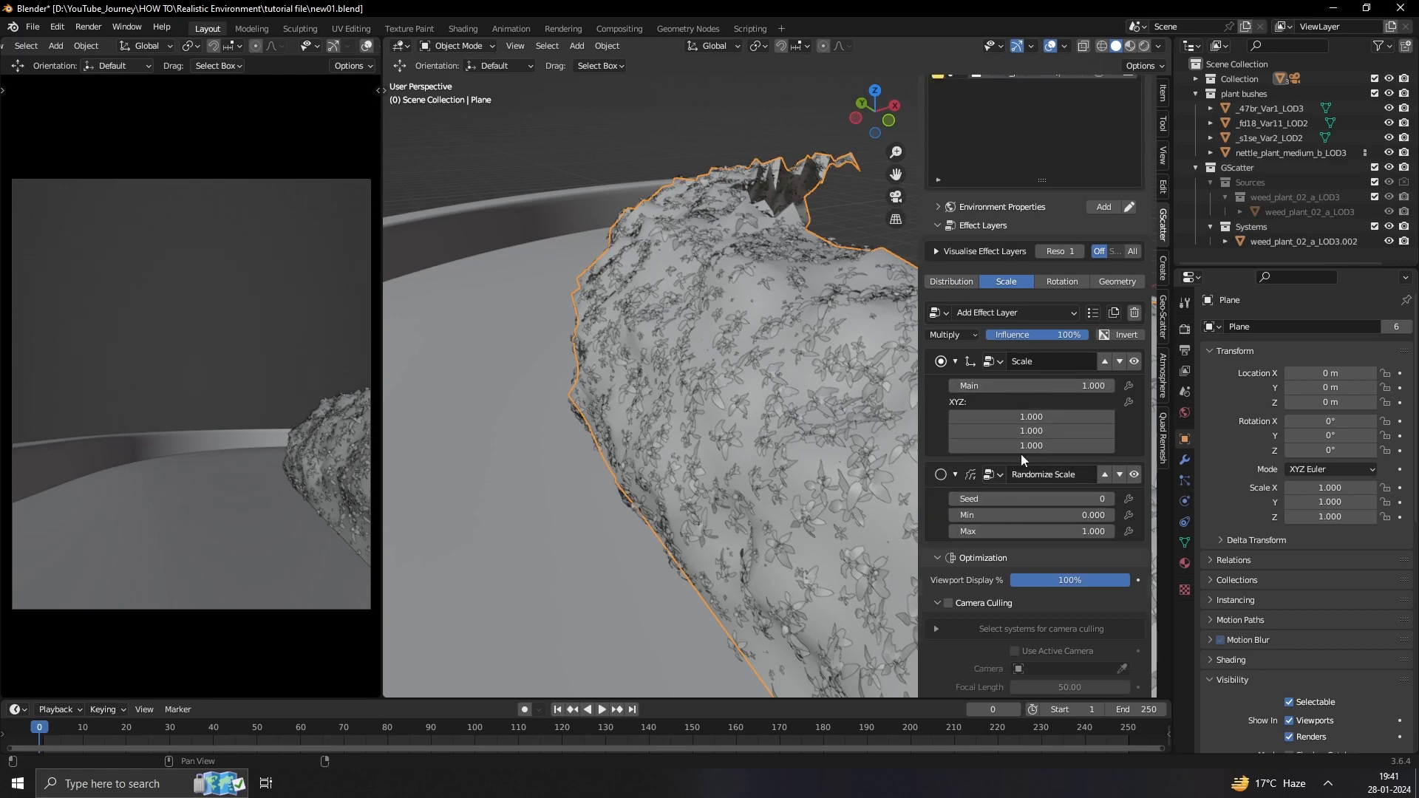
{"action": "mouse_move", "coordinate": [1040, 384]}
{"action": "left_mouse_down"}
{"action": "mouse_move", "coordinate": [1093, 385]}
{"action": "mouse_move", "coordinate": [1039, 384]}
{"action": "left_mouse_up"}
{"action": "left_click", "coordinate": [1039, 384]}
{"action": "type", "text": "1"}
{"action": "key", "text": "Return"}
Set the Randomize Scale effect of the weed plants to a minimum of 0.8 and a maximum of 1.2.
{"action": "scroll", "coordinate": [790, 441], "scroll_direction": "down", "scroll_amount": 1}
{"action": "middle_click_drag", "start_coordinate": [790, 440], "coordinate": [801, 414]}
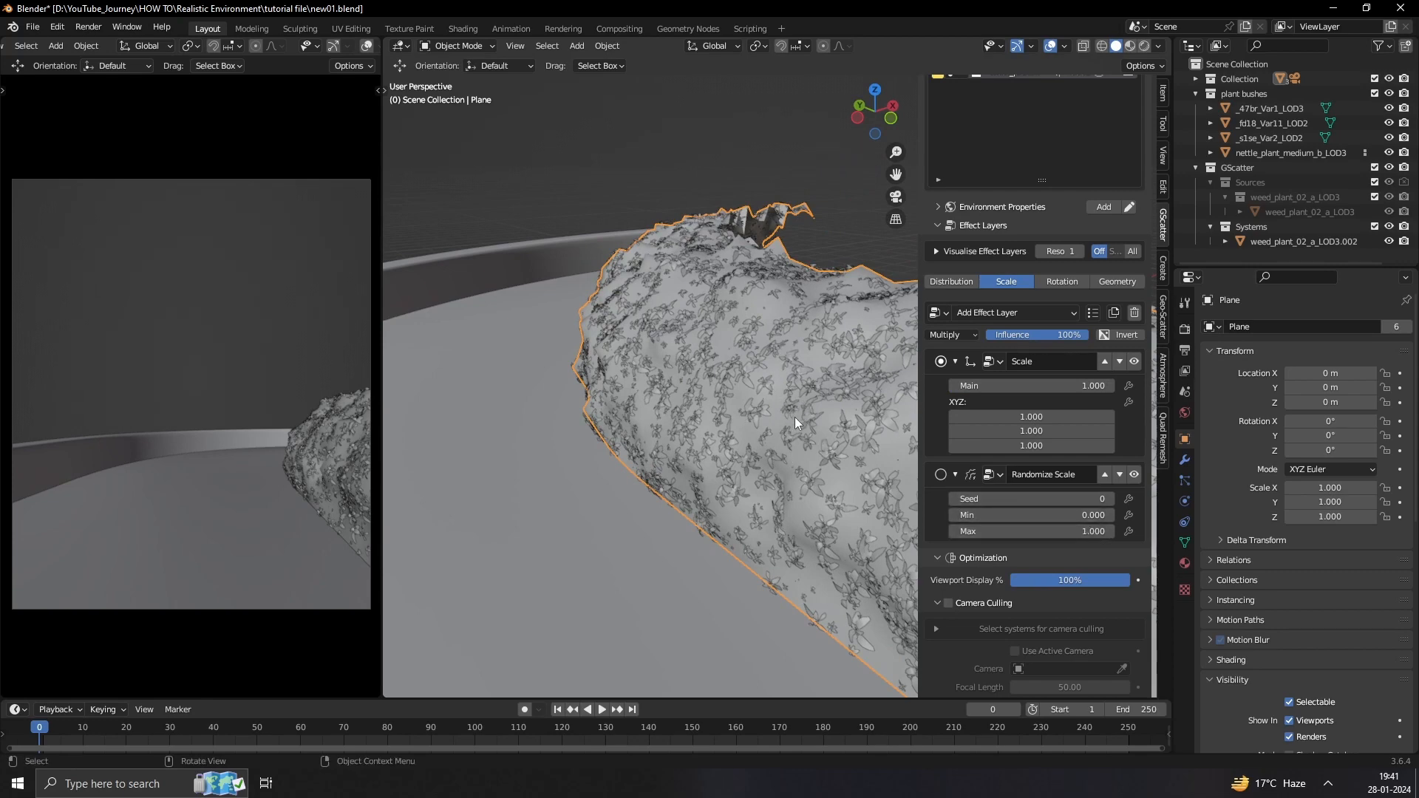
{"action": "middle_click_drag", "start_coordinate": [795, 417], "coordinate": [795, 384]}
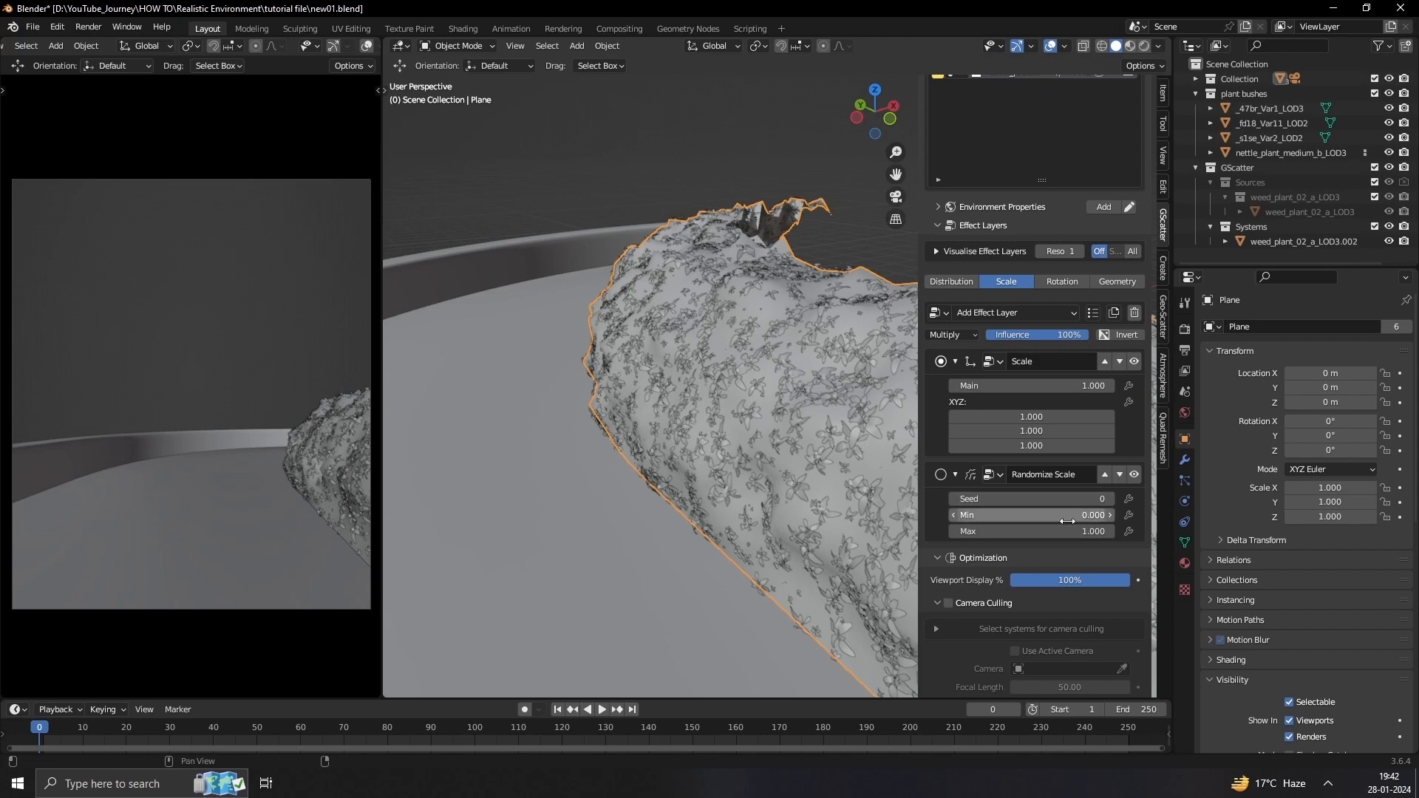
{"action": "left_click", "coordinate": [1021, 518]}
{"action": "type", "text": "0.8"}
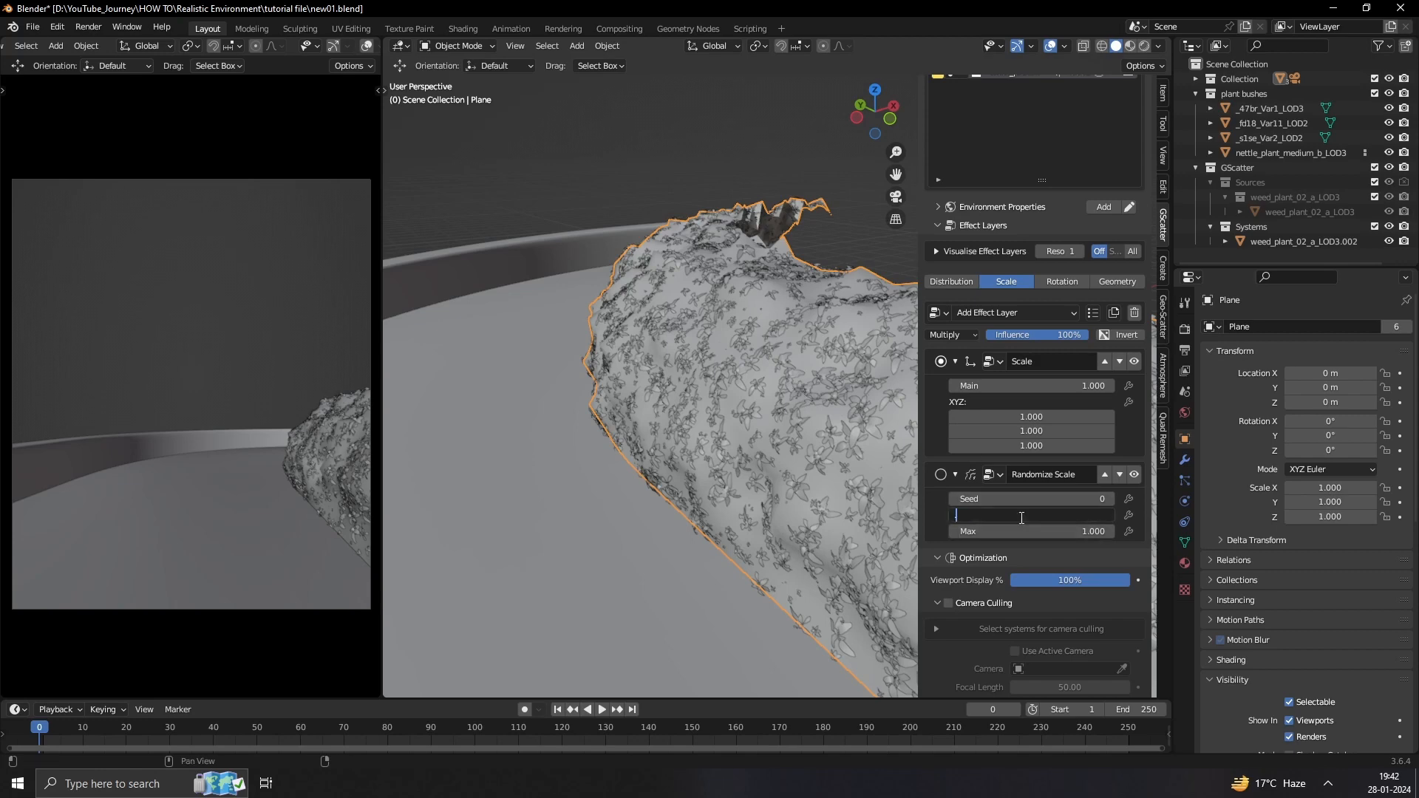
{"action": "key", "text": "Return"}
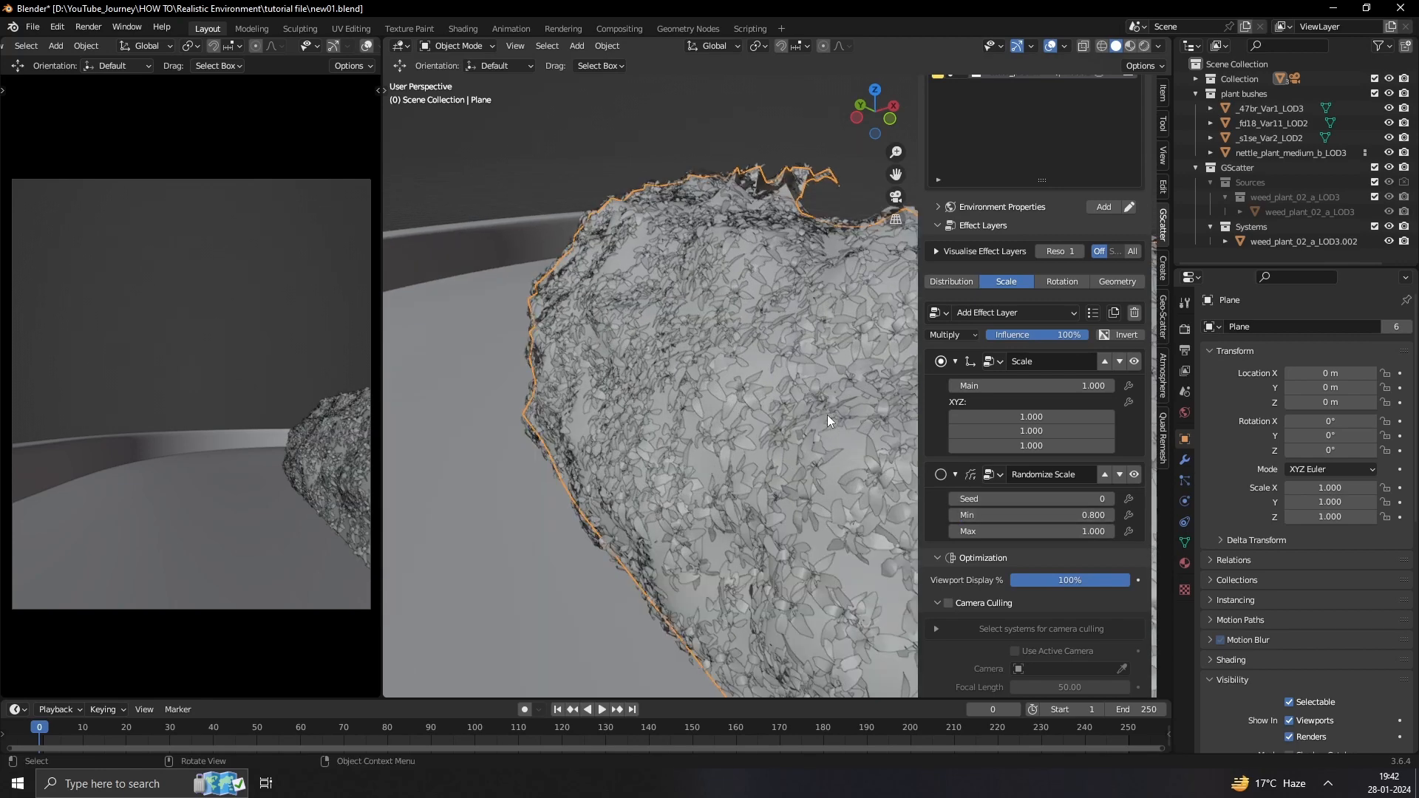
{"action": "left_click", "coordinate": [1054, 531]}
{"action": "type", "text": "1.2"}
{"action": "key", "text": "Return"}
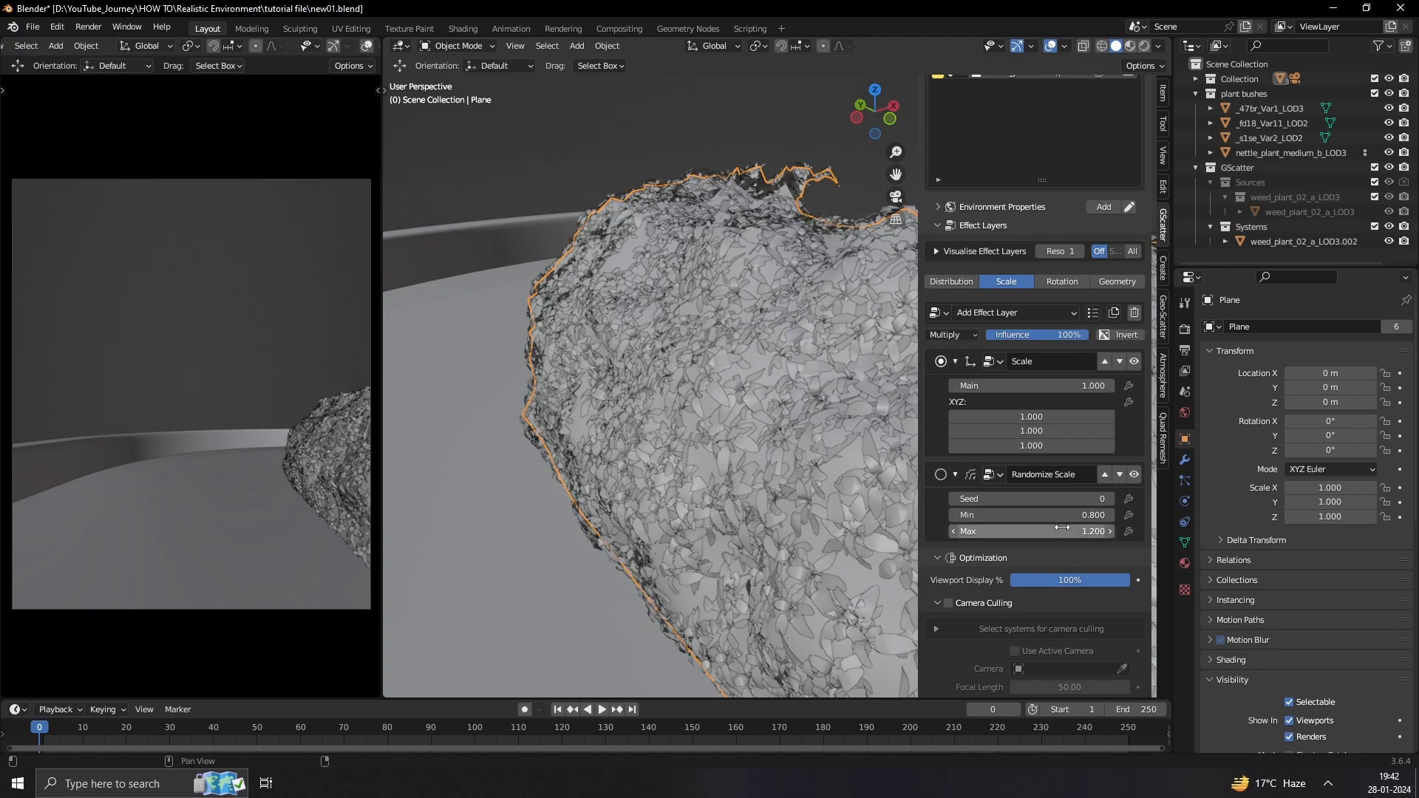
Set the Randomize Scale effect of the scattered weed plants to a minimum of 0.7 and a maximum of 1.1.
{"action": "middle_click_drag", "start_coordinate": [644, 370], "coordinate": [687, 419]}
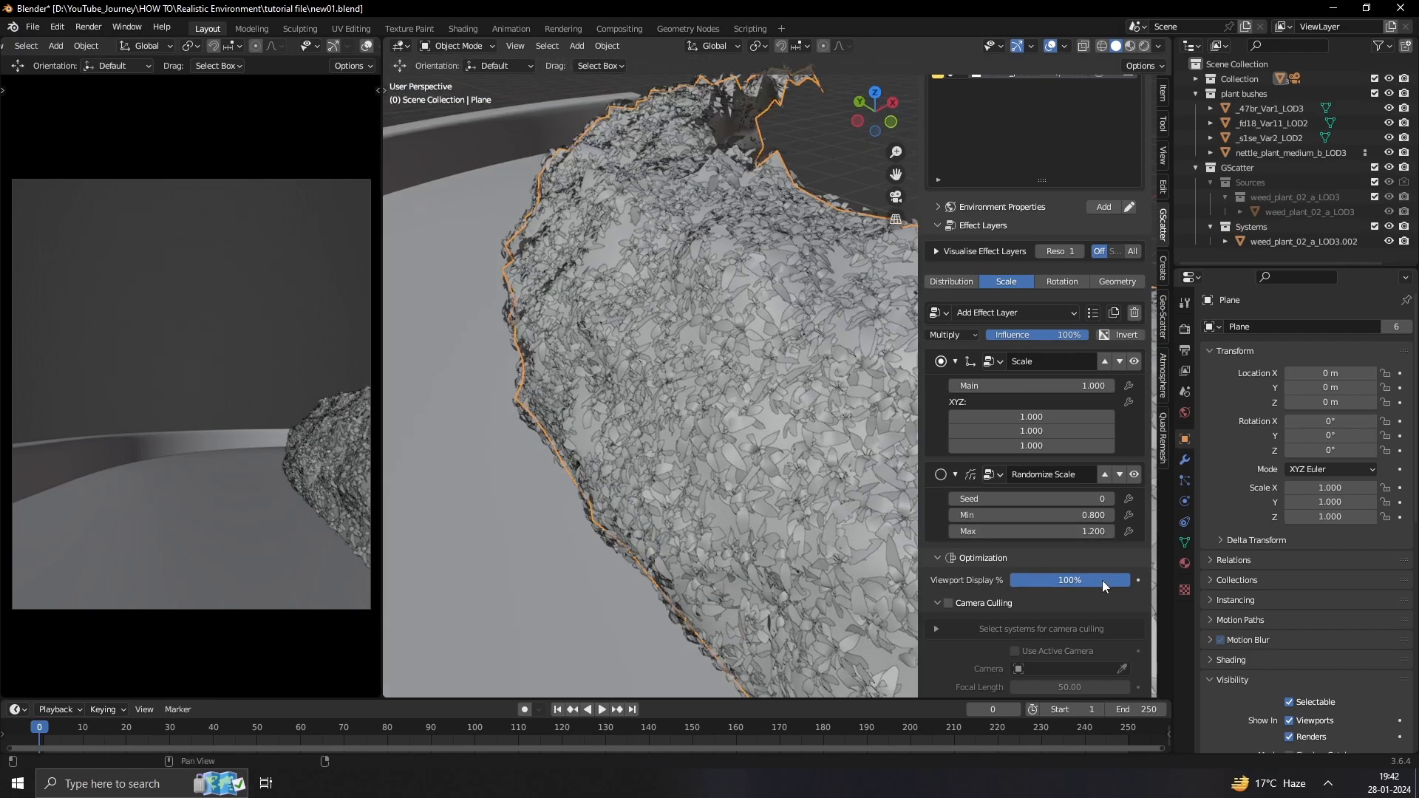
{"action": "left_click", "coordinate": [1071, 532]}
{"action": "type", "text": "1"}
{"action": "key", "text": "Return"}
{"action": "left_click", "coordinate": [1050, 515]}
{"action": "type", "text": ".7"}
{"action": "key", "text": "Return"}
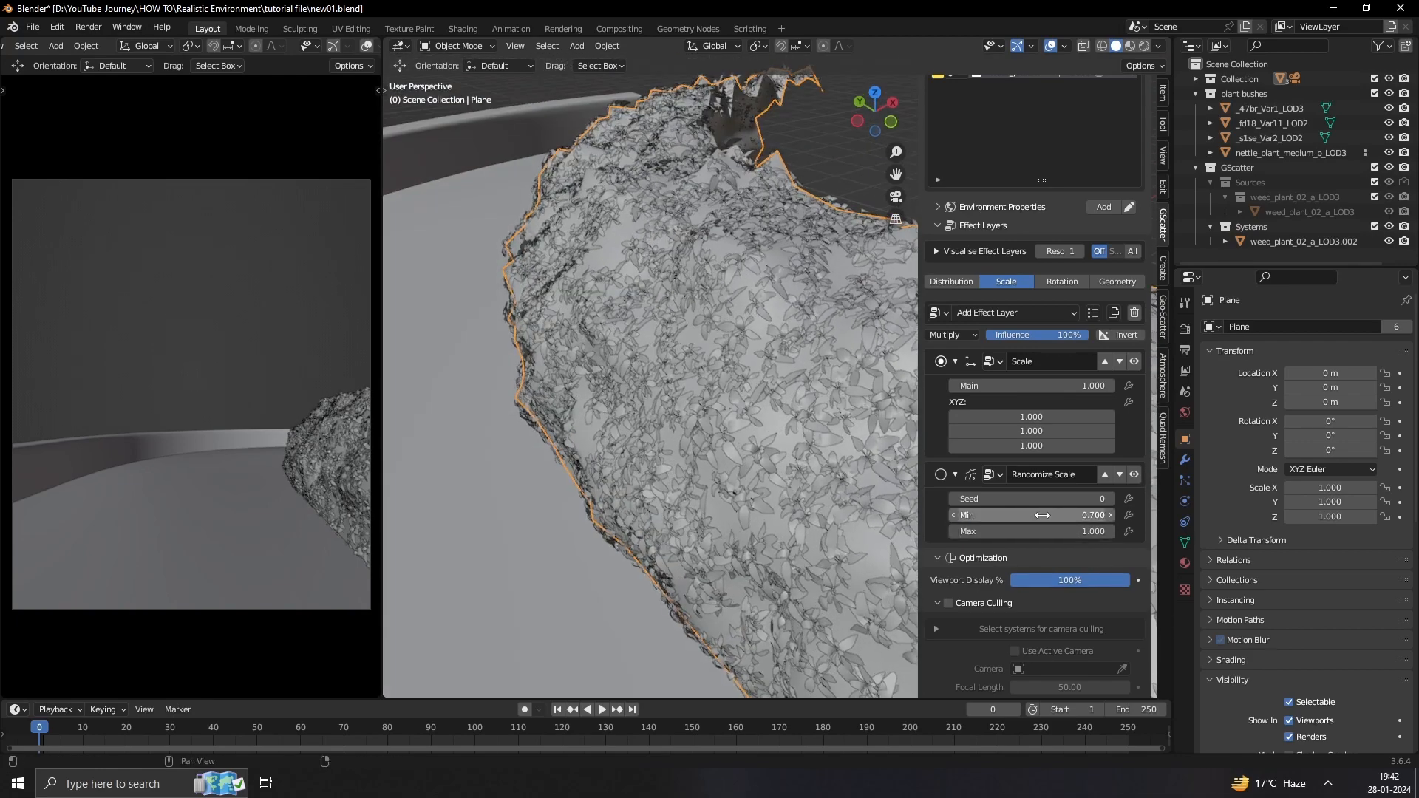
{"action": "left_click", "coordinate": [1049, 531]}
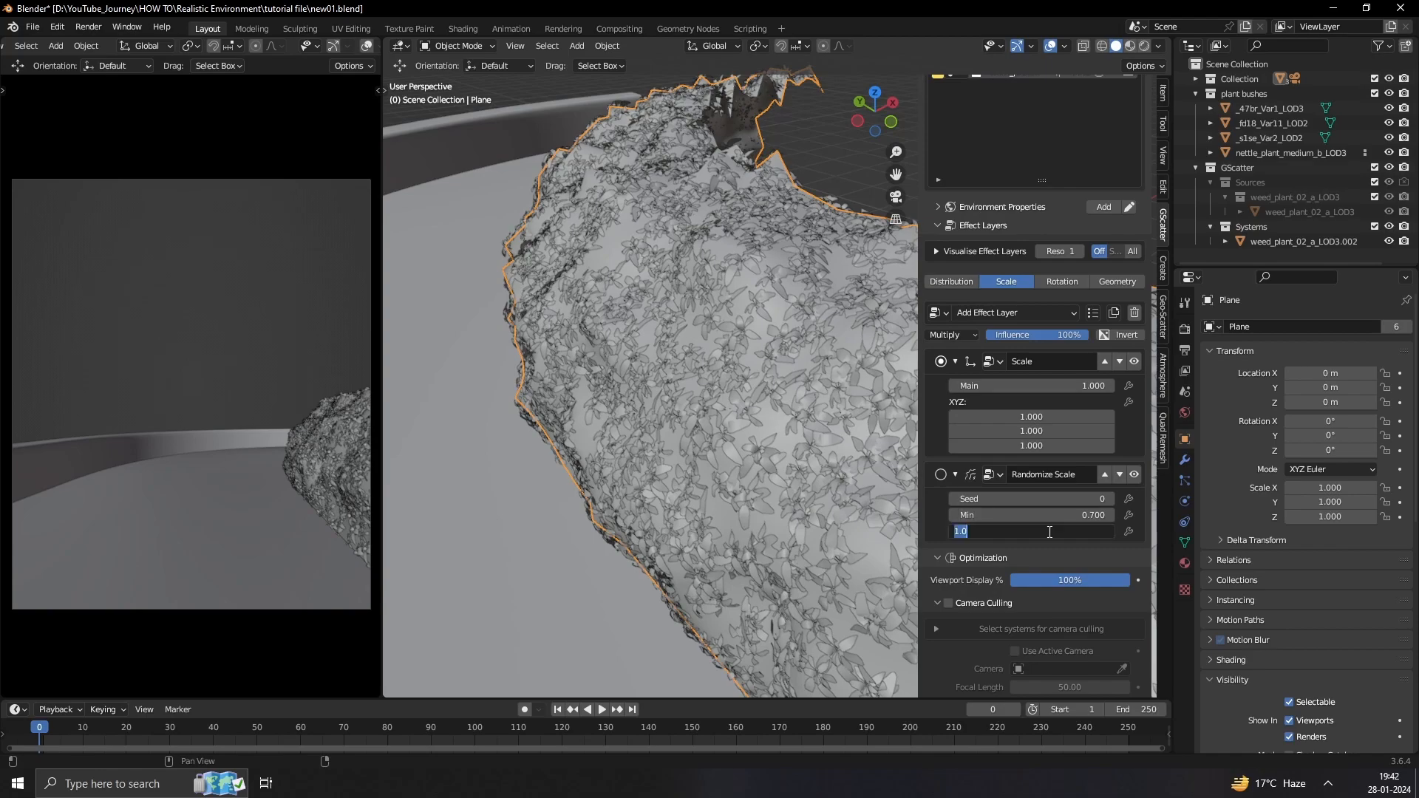
{"action": "type", "text": "1.1"}
{"action": "key", "text": "Return"}
Deselect the slope and inspect the weed plant coverage along its length and around the camera.
{"action": "middle_click_drag", "start_coordinate": [733, 431], "coordinate": [666, 464]}
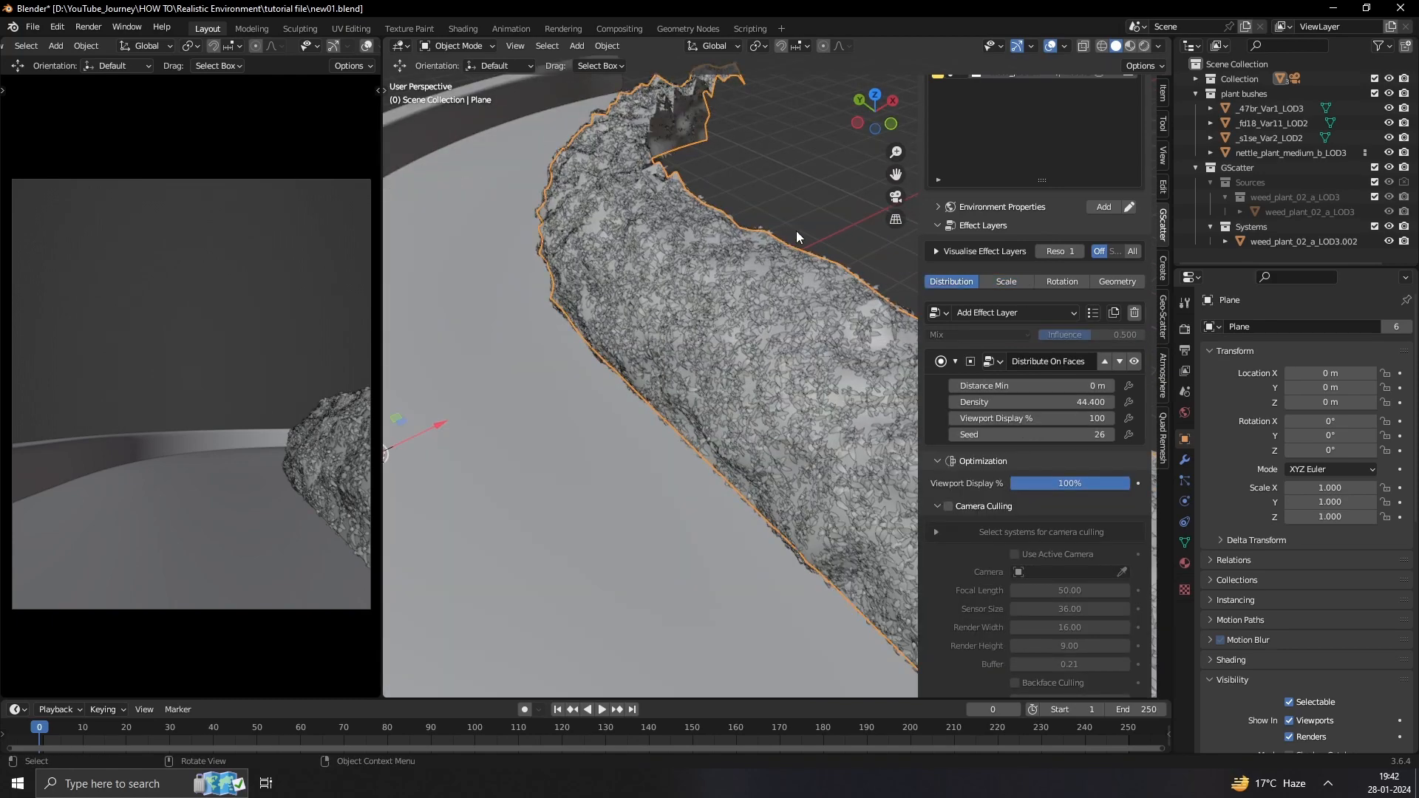
{"action": "left_click", "coordinate": [795, 232]}
{"action": "scroll", "coordinate": [778, 305], "scroll_direction": "down", "scroll_amount": 2}
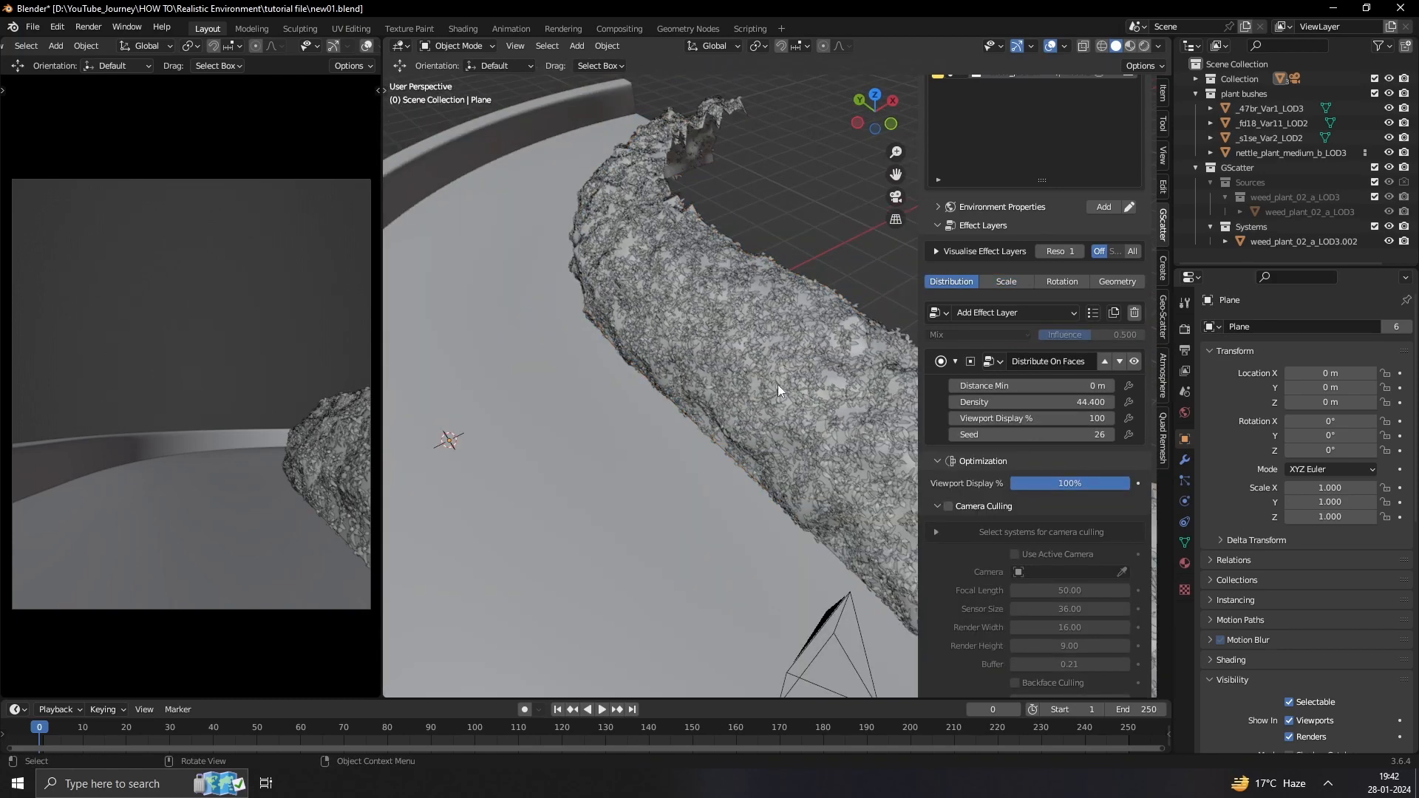
{"action": "middle_click_drag", "start_coordinate": [821, 425], "coordinate": [634, 309]}
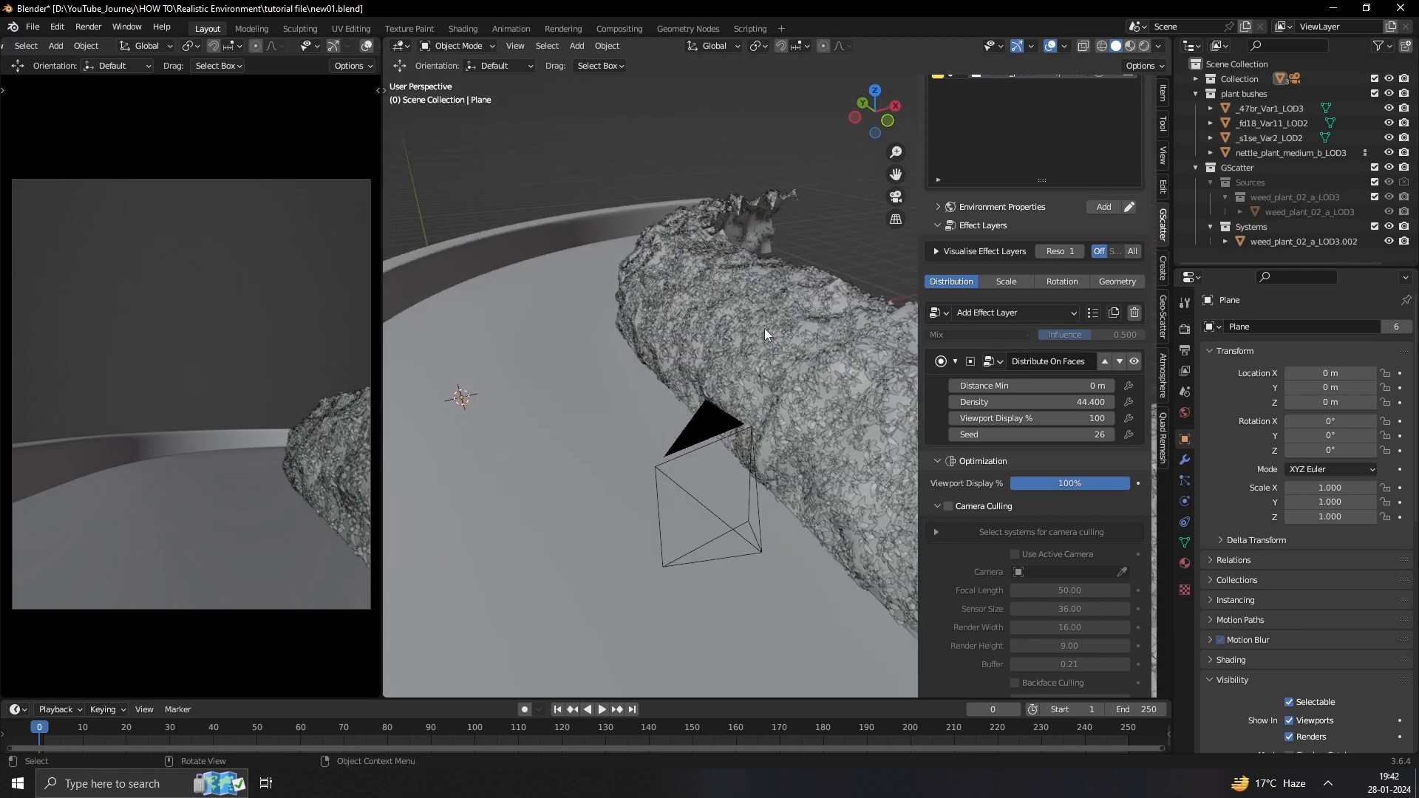
{"action": "middle_click_drag", "start_coordinate": [703, 340], "coordinate": [749, 398]}
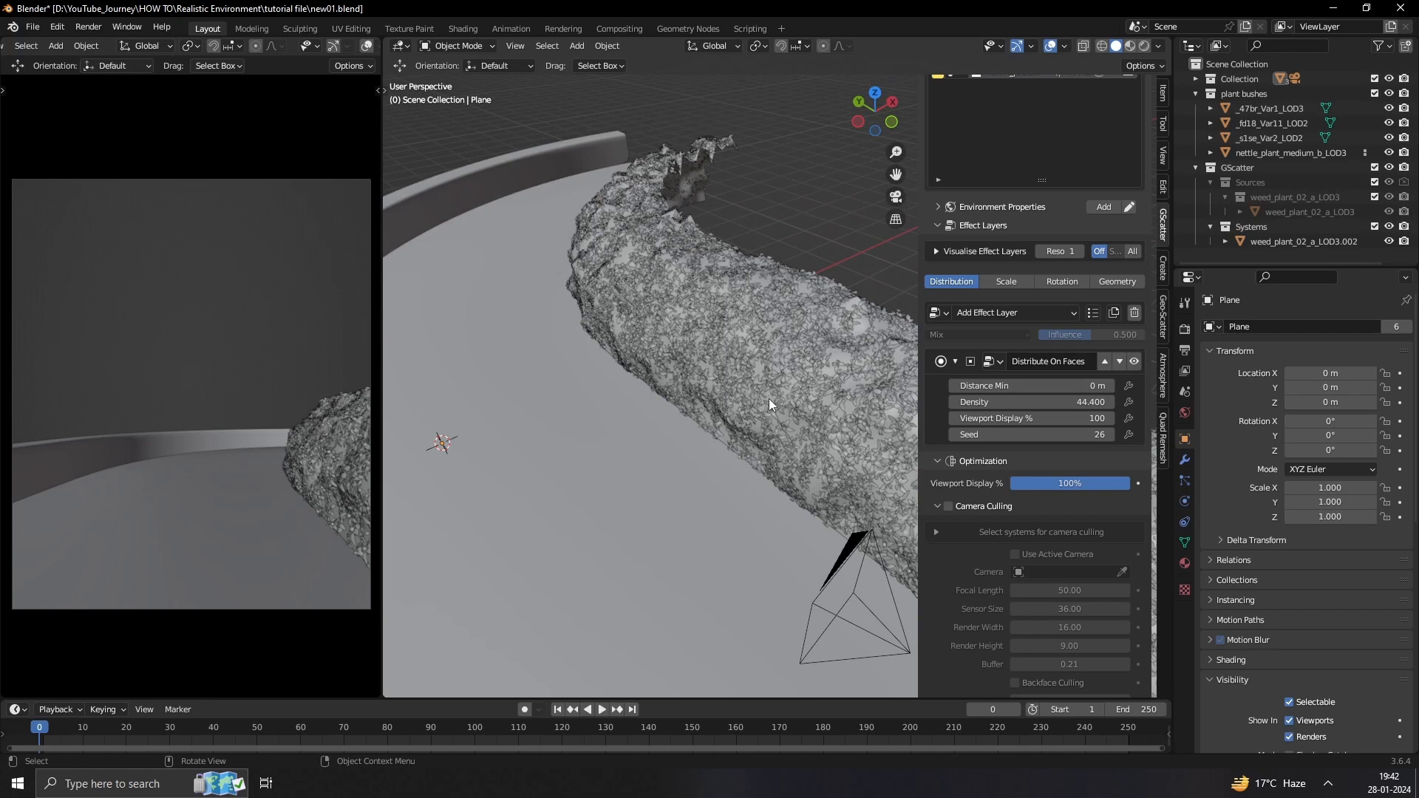
{"action": "mouse_move", "coordinate": [766, 385]}
{"action": "middle_mouse_down"}
{"action": "mouse_move", "coordinate": [737, 372]}
{"action": "mouse_move", "coordinate": [757, 370]}
{"action": "middle_mouse_up"}
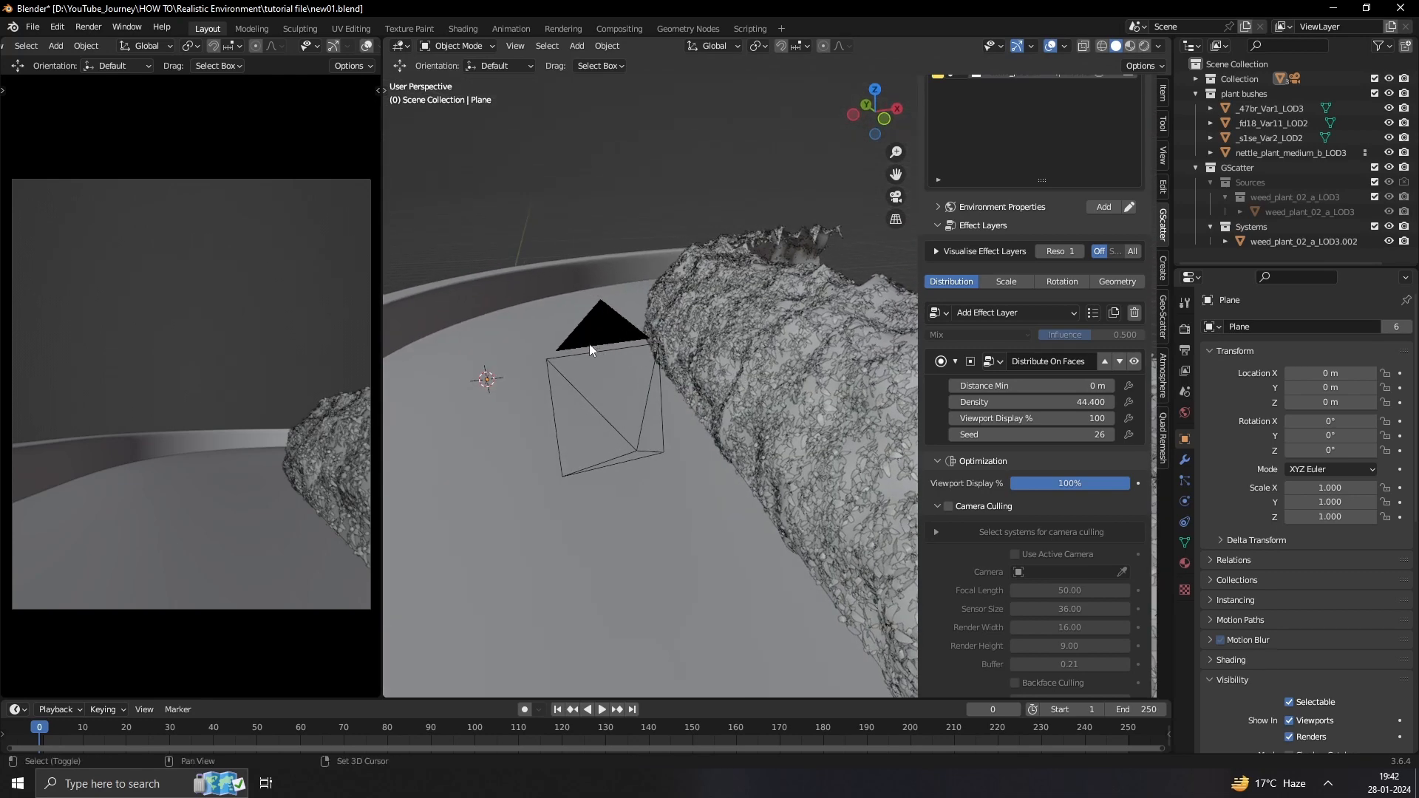
{"action": "middle_click_drag", "start_coordinate": [589, 344], "coordinate": [970, 367], "text": "shift"}
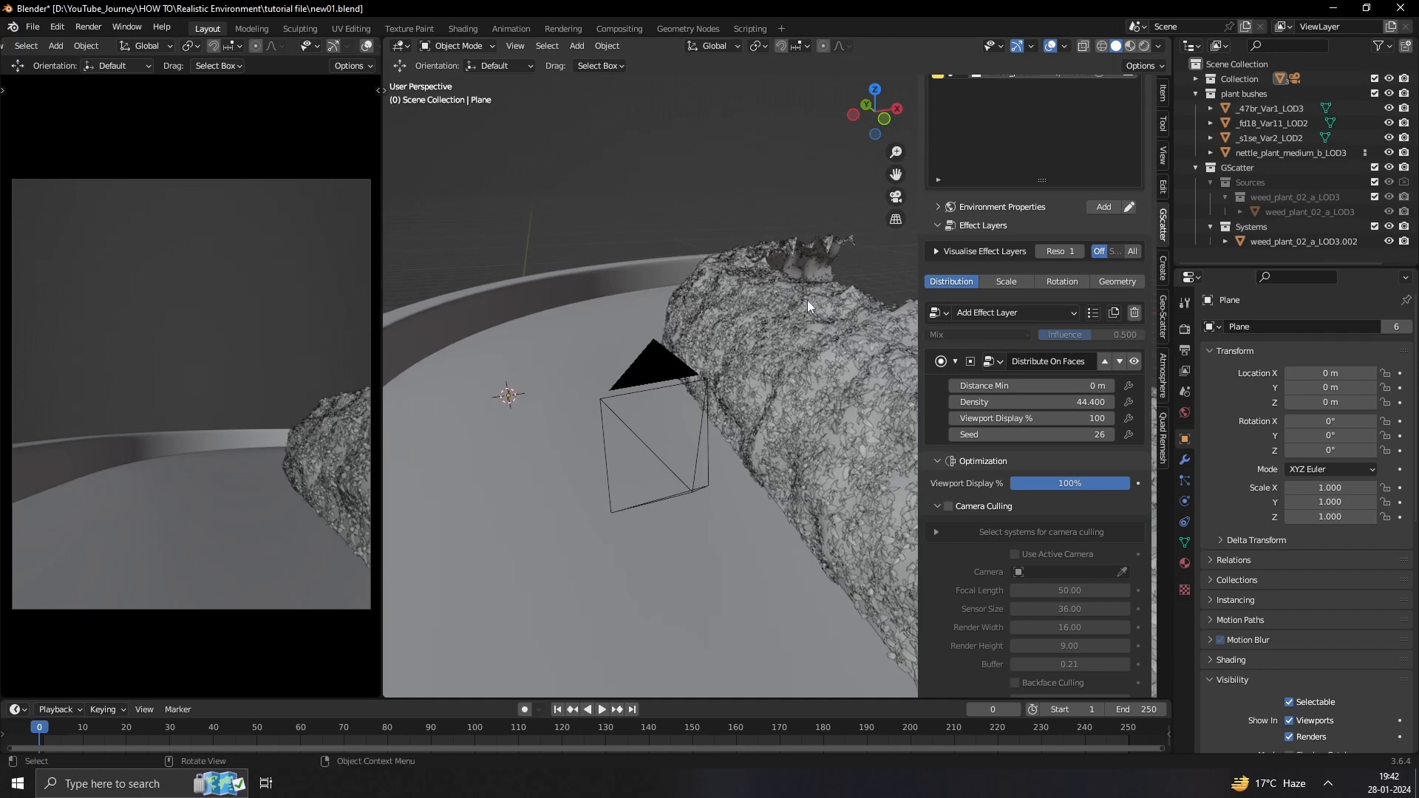
Enable Camera Culling for the scattered weed plants and assign Camera as the culling camera.
{"action": "left_click", "coordinate": [936, 461]}
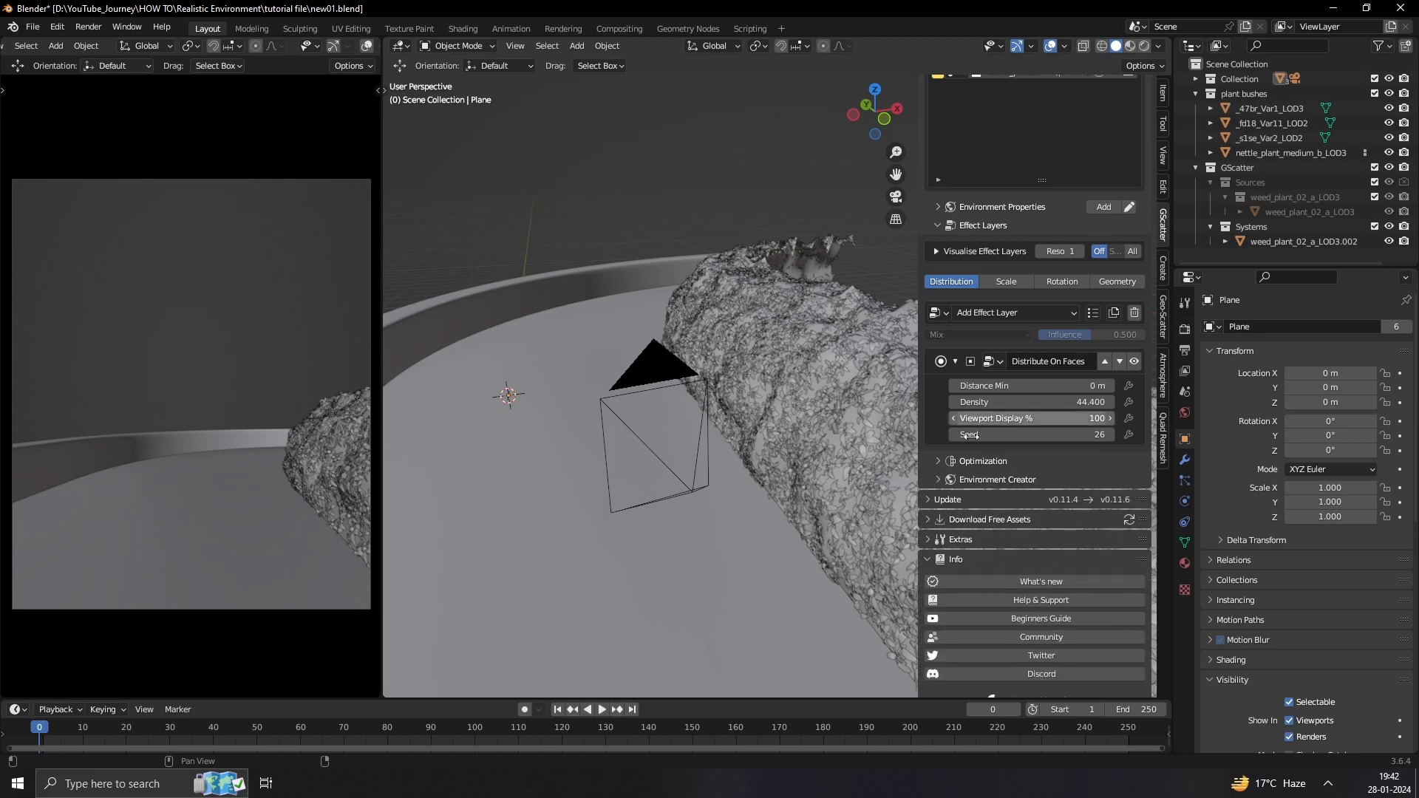
{"action": "left_click", "coordinate": [936, 461]}
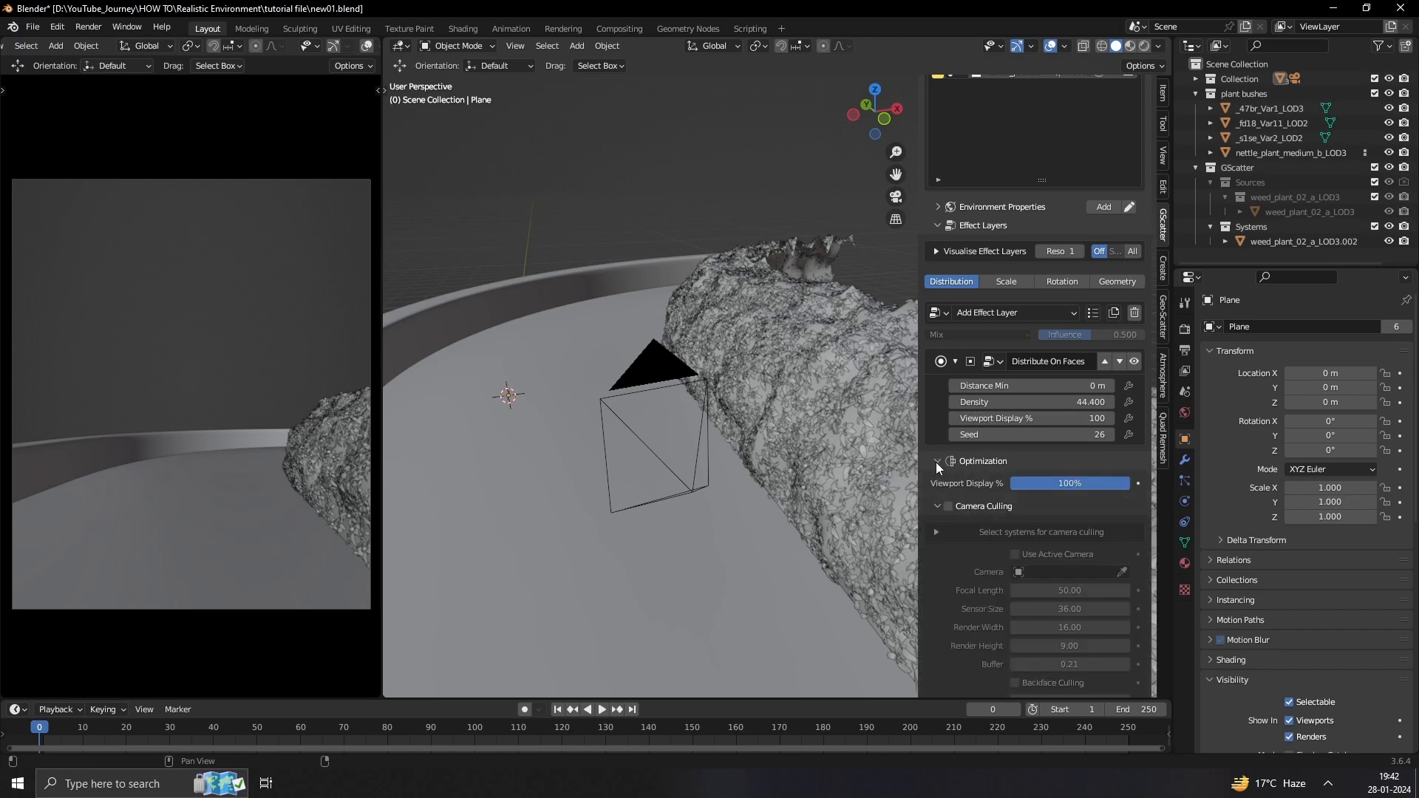
{"action": "left_click", "coordinate": [948, 506]}
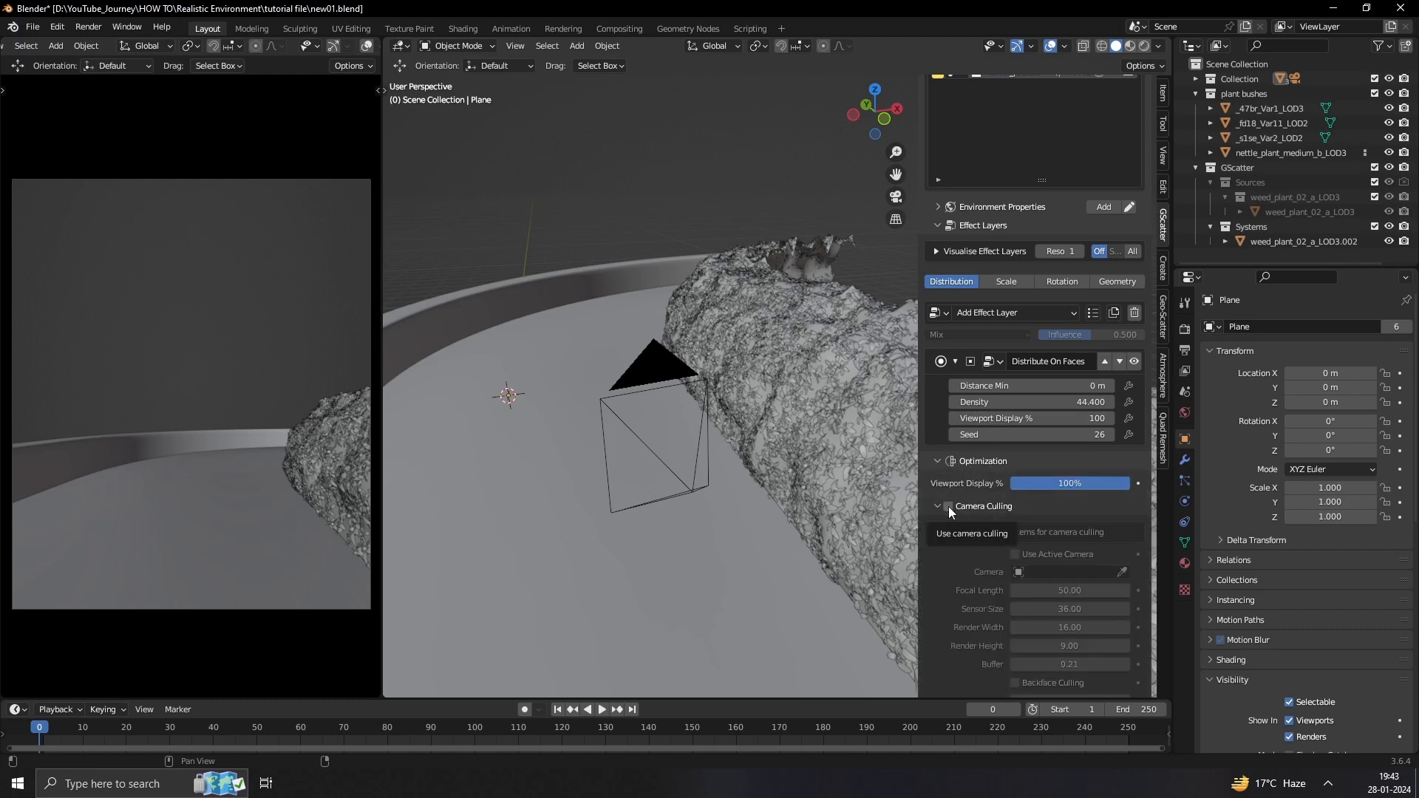
{"action": "middle_click_drag", "start_coordinate": [731, 337], "coordinate": [746, 356]}
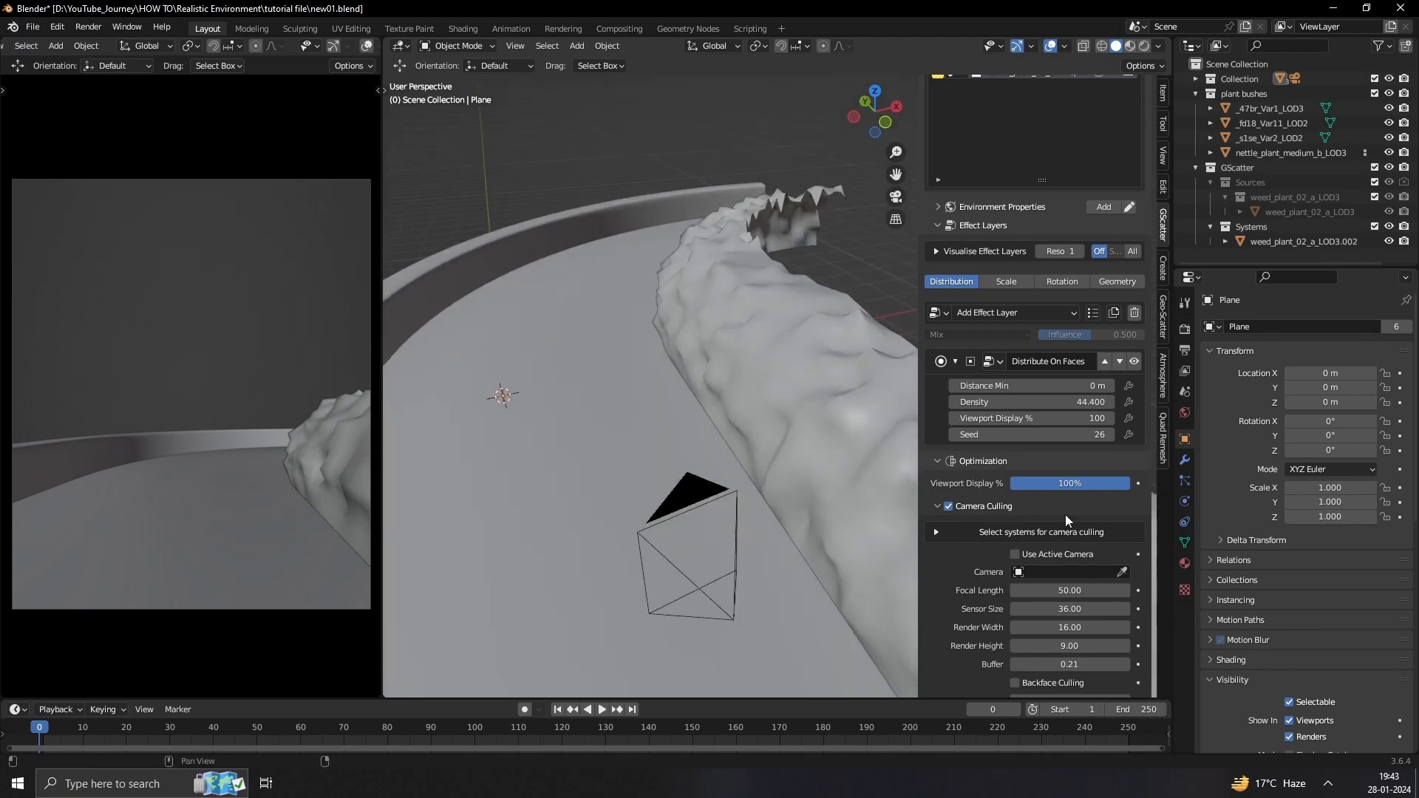
{"action": "left_click", "coordinate": [1079, 573]}
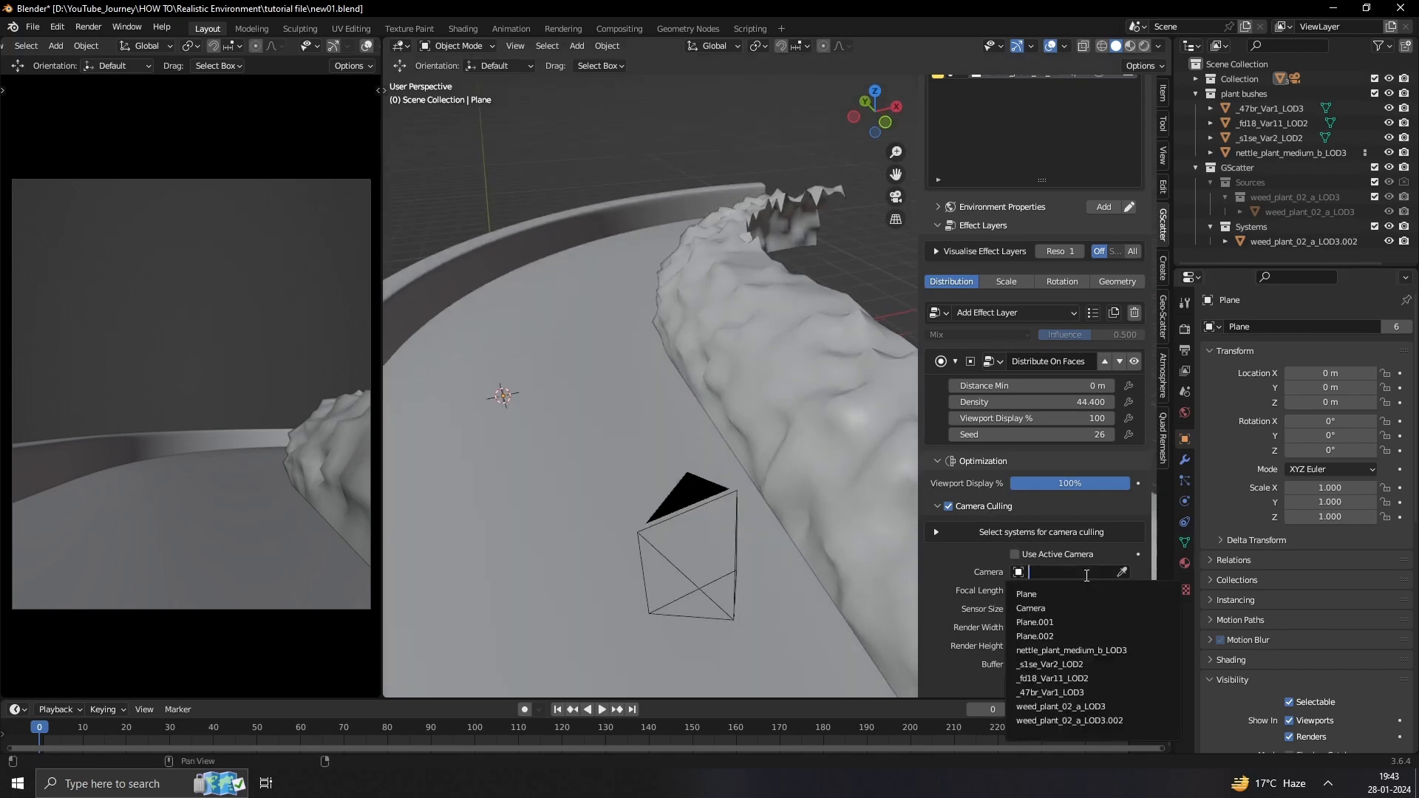
{"action": "left_click", "coordinate": [1054, 608]}
Raise the Camera Culling buffer of the weed plants to 0.36.
{"action": "middle_click_drag", "start_coordinate": [711, 359], "coordinate": [758, 516]}
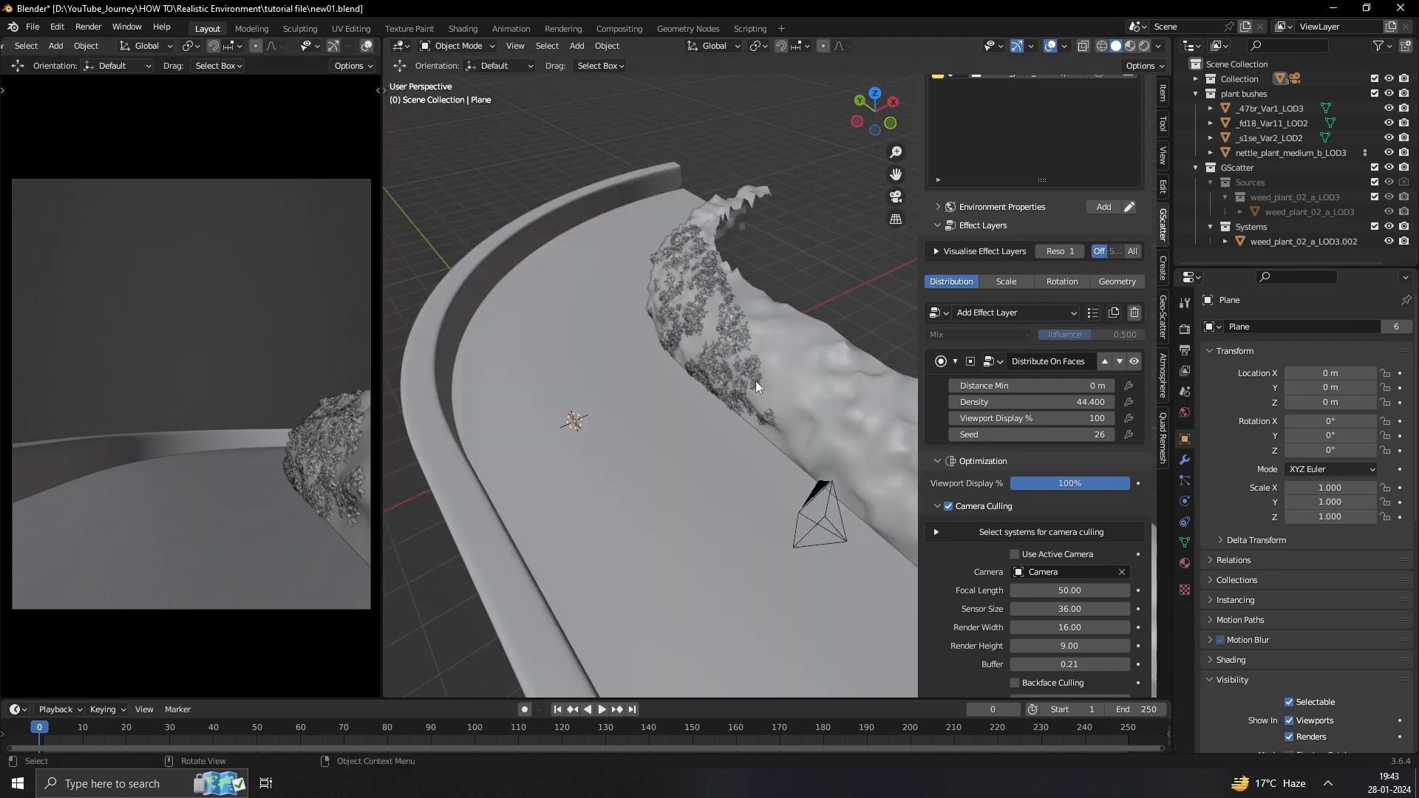
{"action": "mouse_move", "coordinate": [742, 383]}
{"action": "middle_mouse_down"}
{"action": "mouse_move", "coordinate": [746, 420]}
{"action": "mouse_move", "coordinate": [763, 360]}
{"action": "mouse_move", "coordinate": [682, 344]}
{"action": "mouse_move", "coordinate": [704, 384]}
{"action": "mouse_move", "coordinate": [739, 403]}
{"action": "middle_mouse_up"}
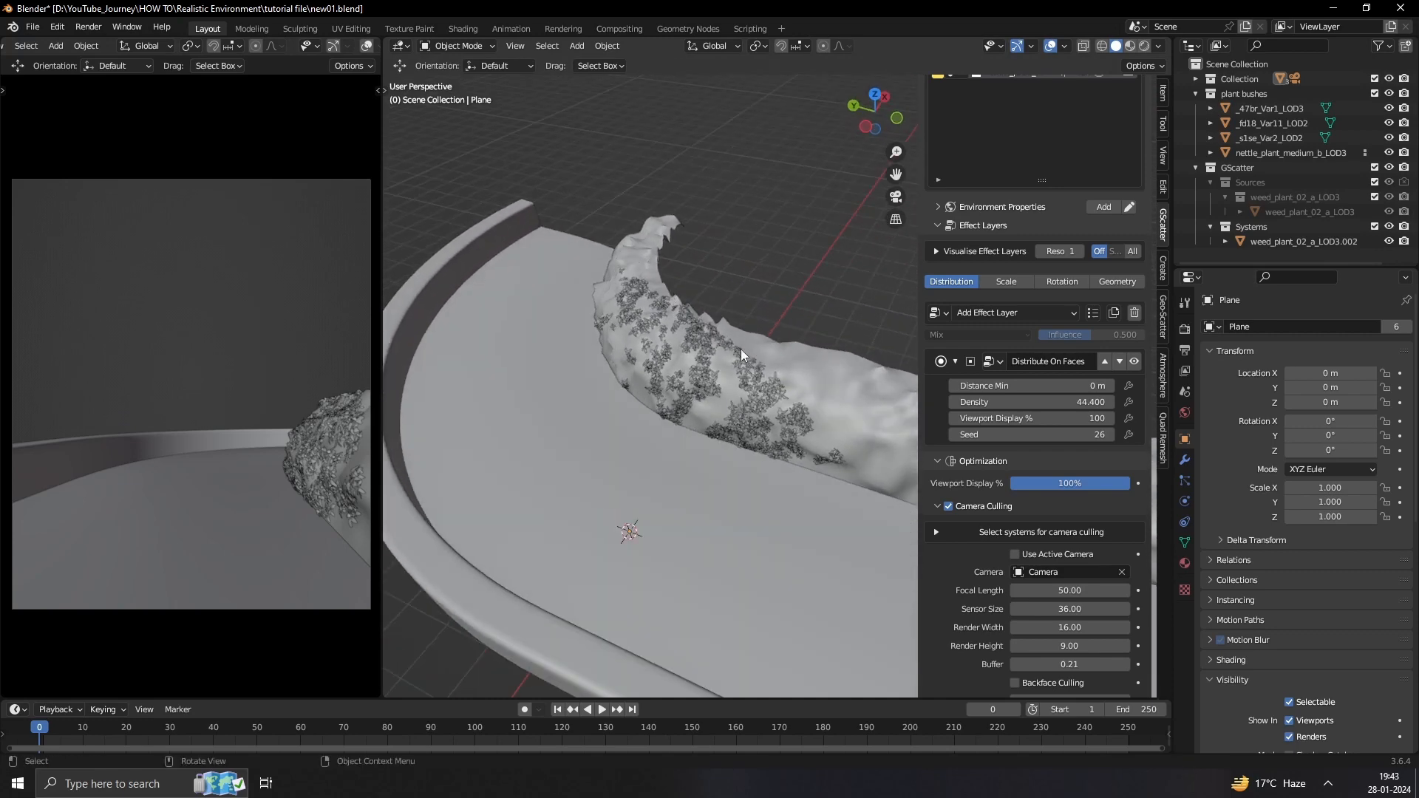
{"action": "middle_click_drag", "start_coordinate": [779, 389], "coordinate": [782, 452]}
{"action": "scroll", "coordinate": [790, 454], "scroll_direction": "up", "scroll_amount": 3}
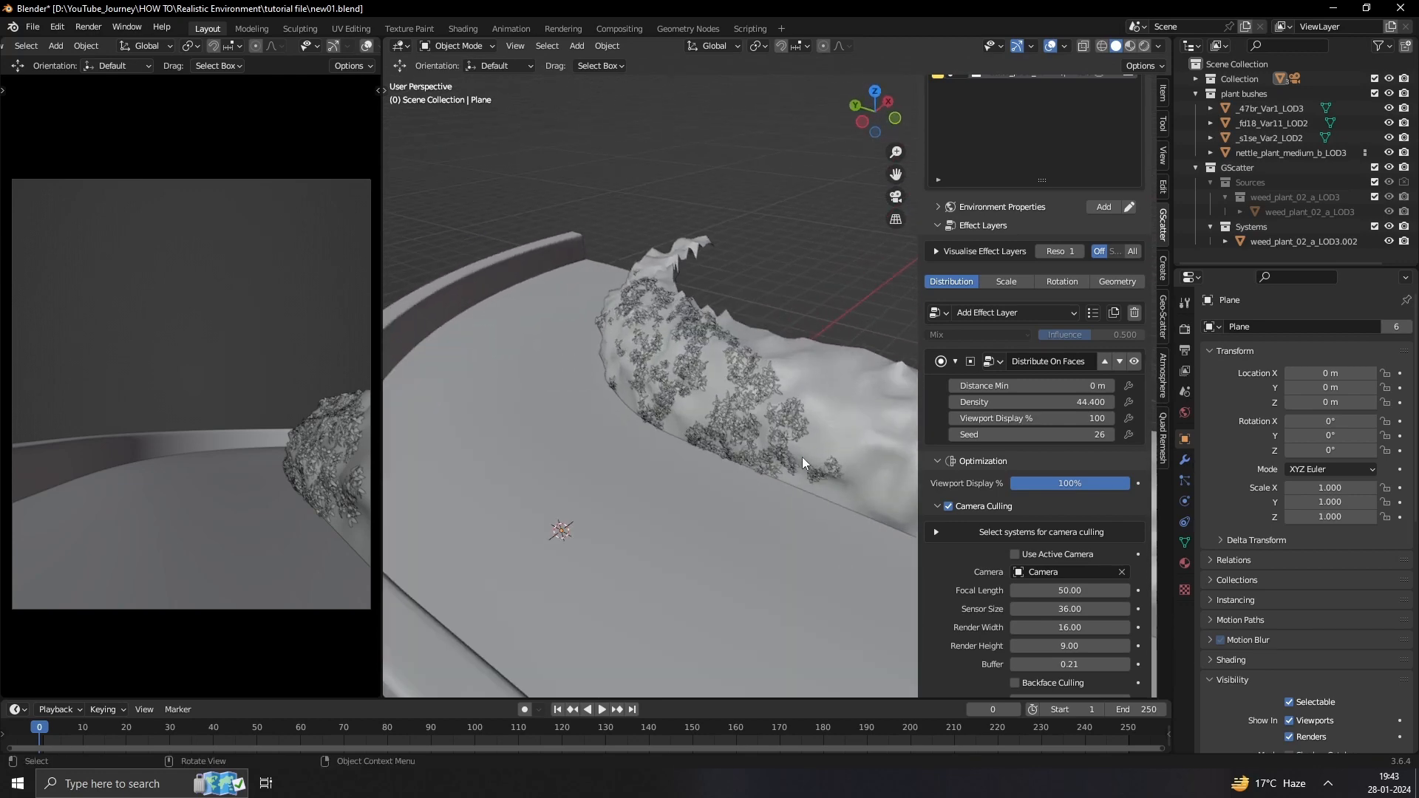
{"action": "middle_click_drag", "start_coordinate": [801, 457], "coordinate": [742, 433]}
{"action": "scroll", "coordinate": [814, 441], "scroll_direction": "up", "scroll_amount": 1}
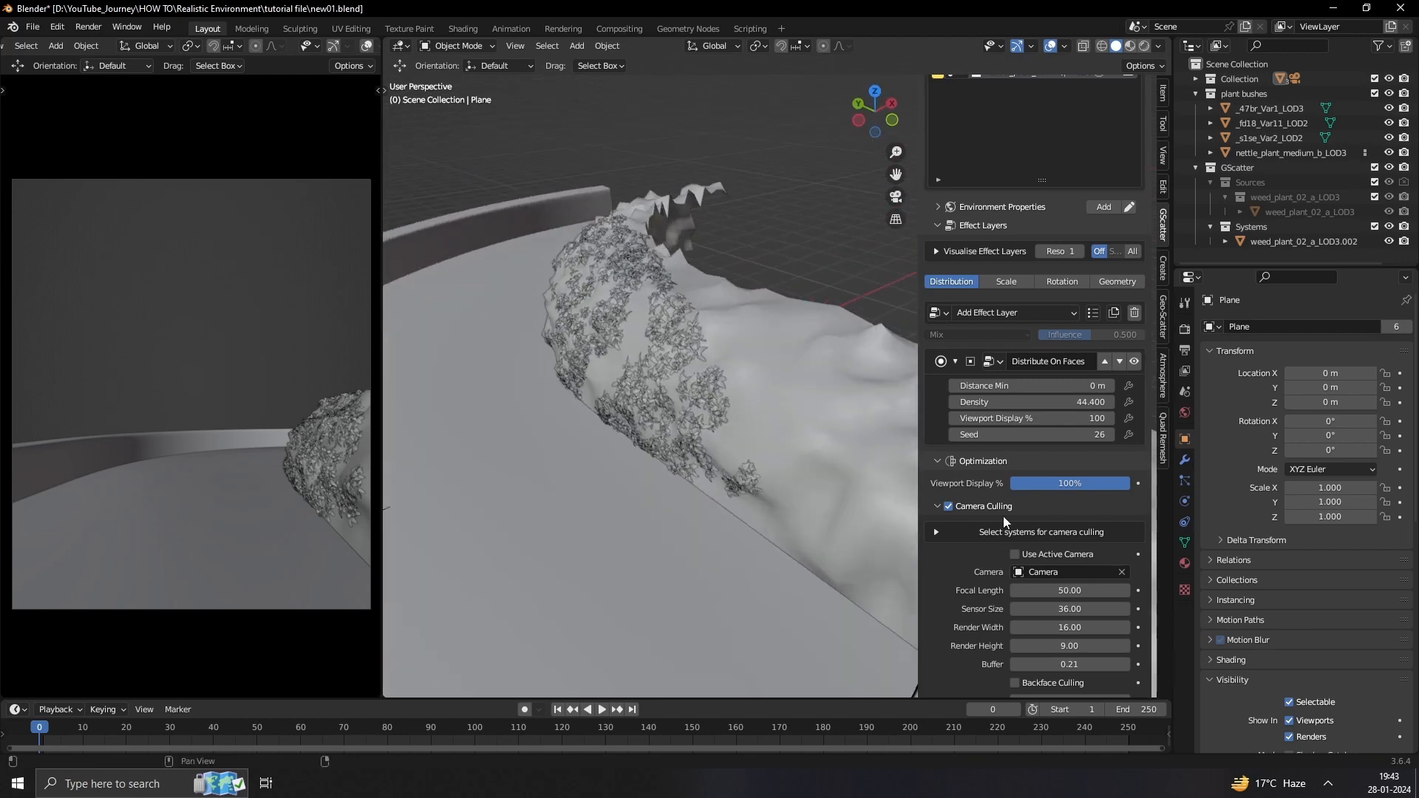
{"action": "scroll", "coordinate": [993, 520], "scroll_direction": "down", "scroll_amount": 1}
{"action": "scroll", "coordinate": [988, 564], "scroll_direction": "down", "scroll_amount": 1}
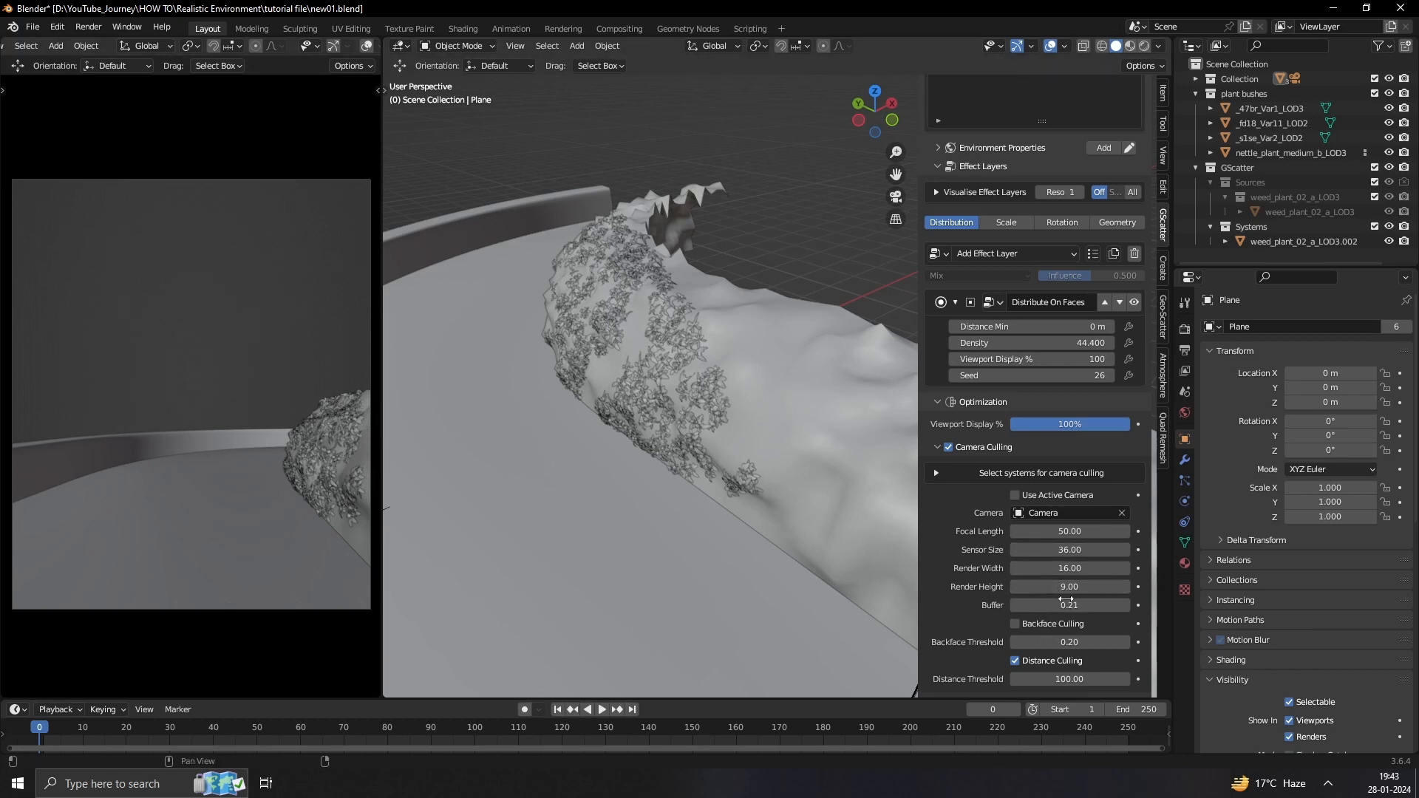
{"action": "left_click_drag", "start_coordinate": [1044, 604], "coordinate": [1086, 604]}
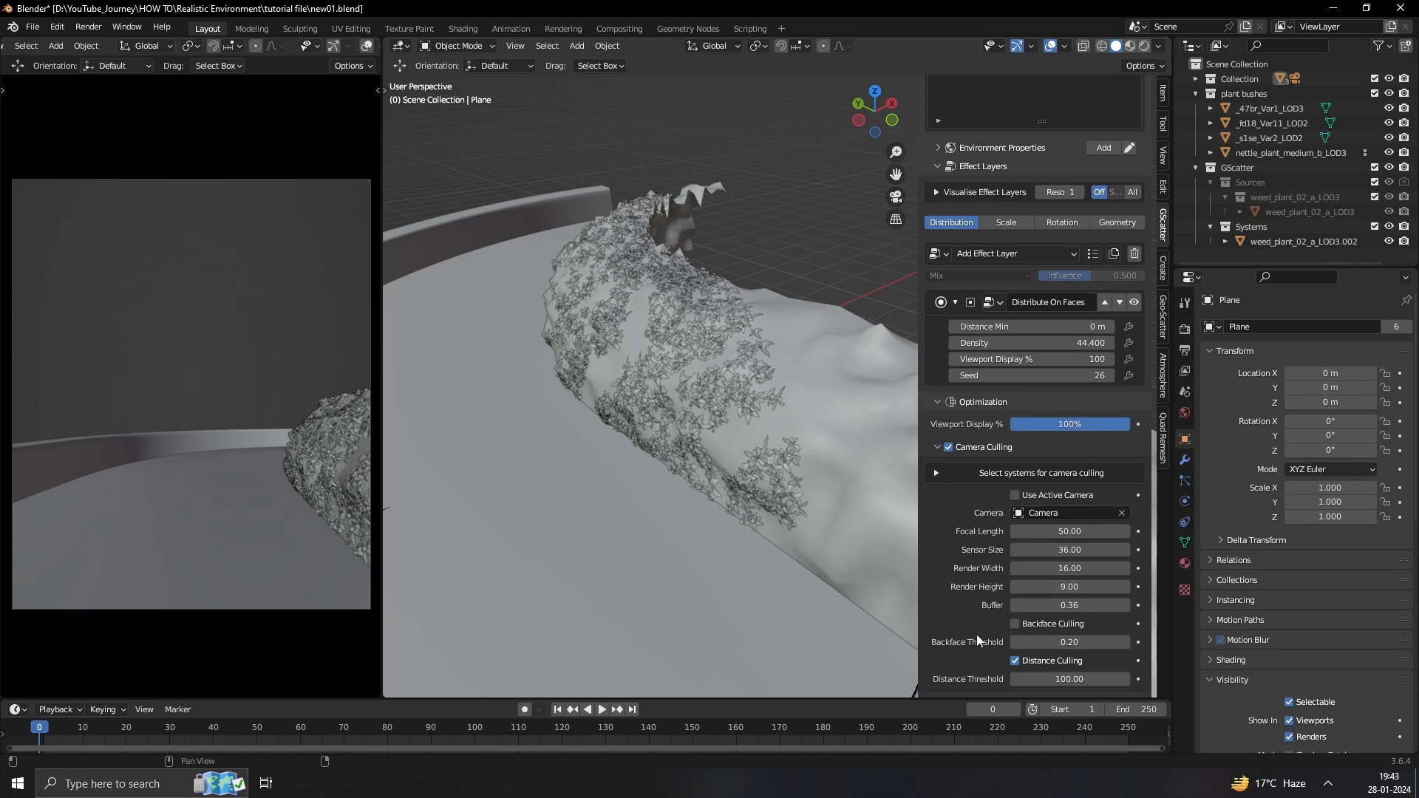
Try Backface Culling on the scattered weed plants, compare the slope's far side with and without it, and turn it off.
{"action": "middle_click_drag", "start_coordinate": [742, 385], "coordinate": [794, 385]}
{"action": "left_click", "coordinate": [1014, 623]}
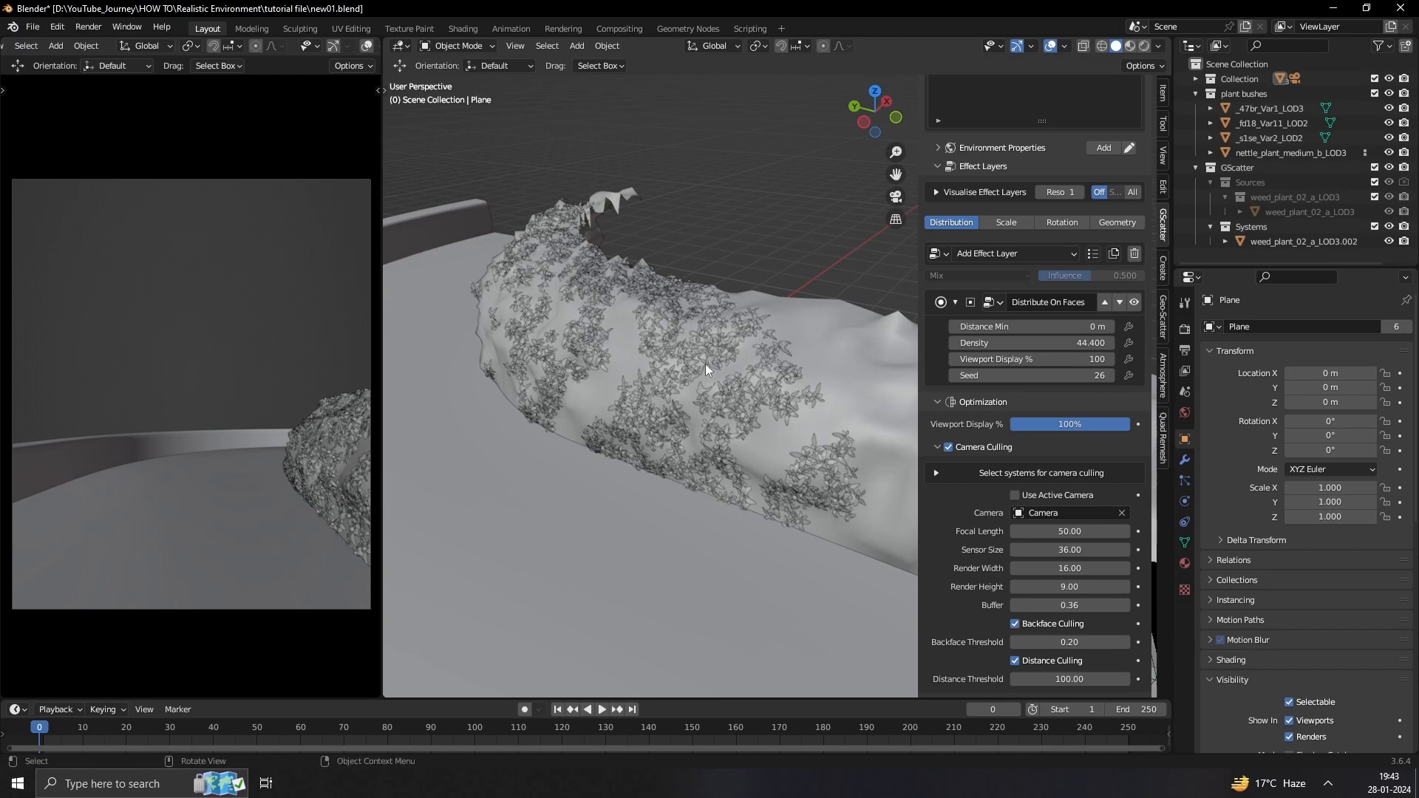
{"action": "middle_click_drag", "start_coordinate": [625, 333], "coordinate": [663, 325]}
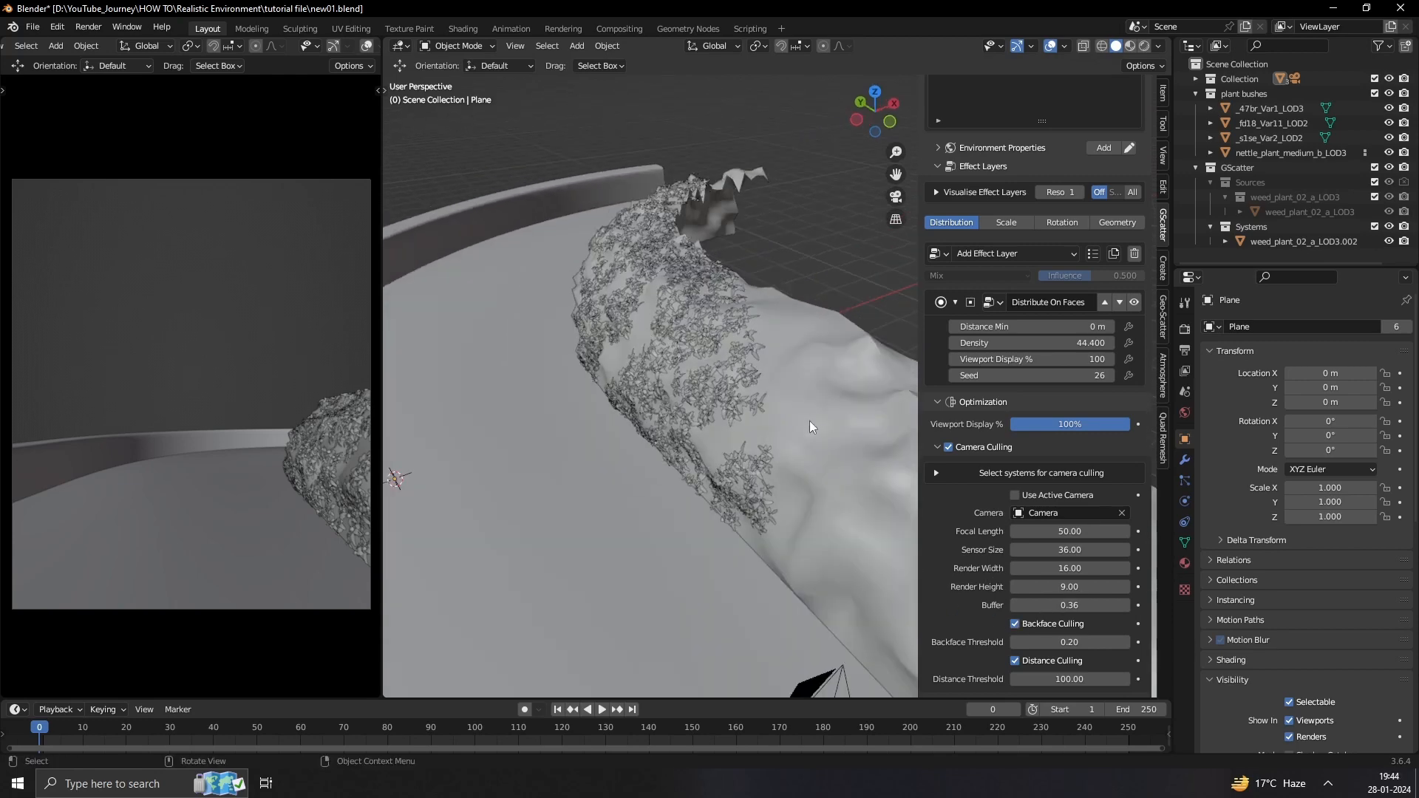
{"action": "middle_click_drag", "start_coordinate": [809, 427], "coordinate": [1000, 560]}
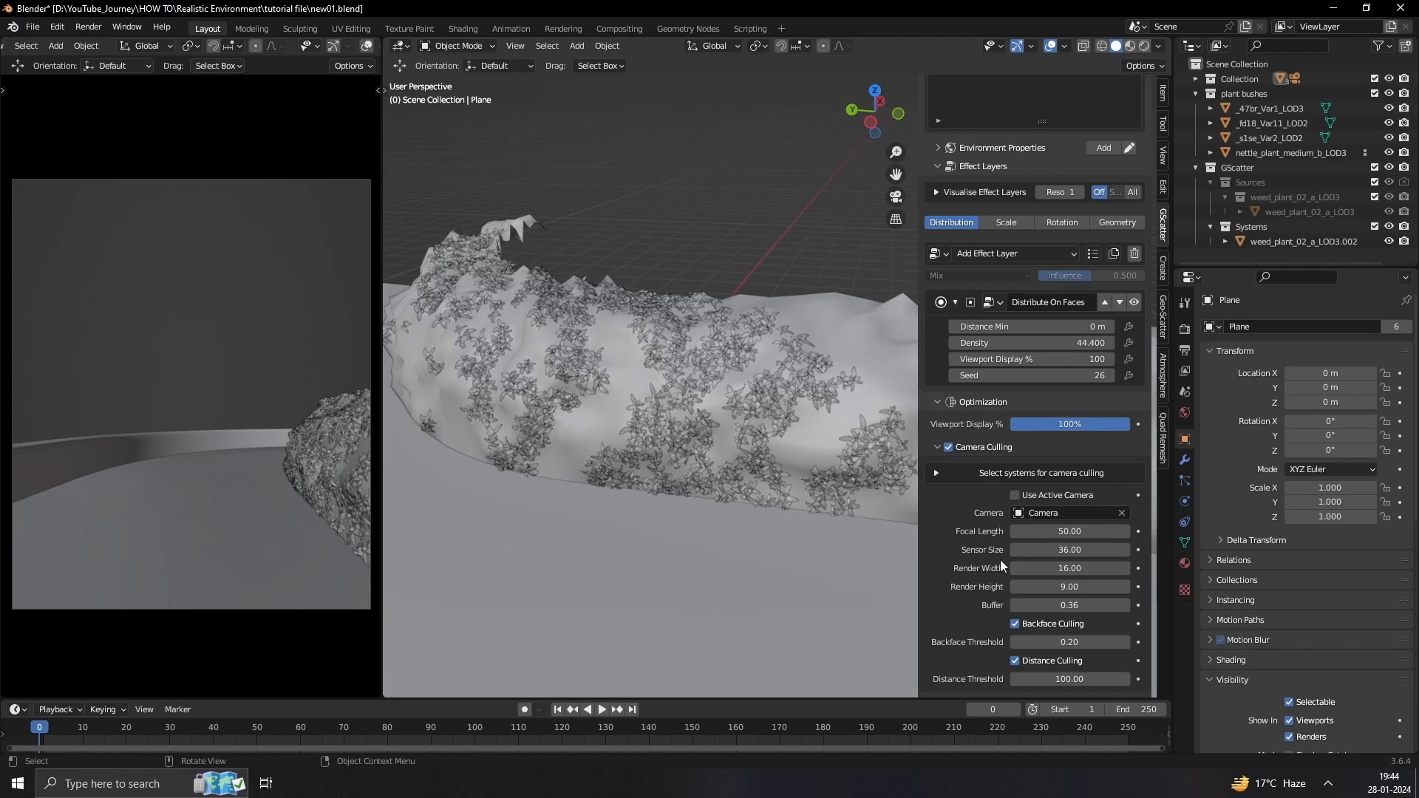
{"action": "left_click", "coordinate": [1016, 623]}
{"action": "left_click", "coordinate": [1015, 623]}
{"action": "middle_click_drag", "start_coordinate": [806, 468], "coordinate": [787, 399]}
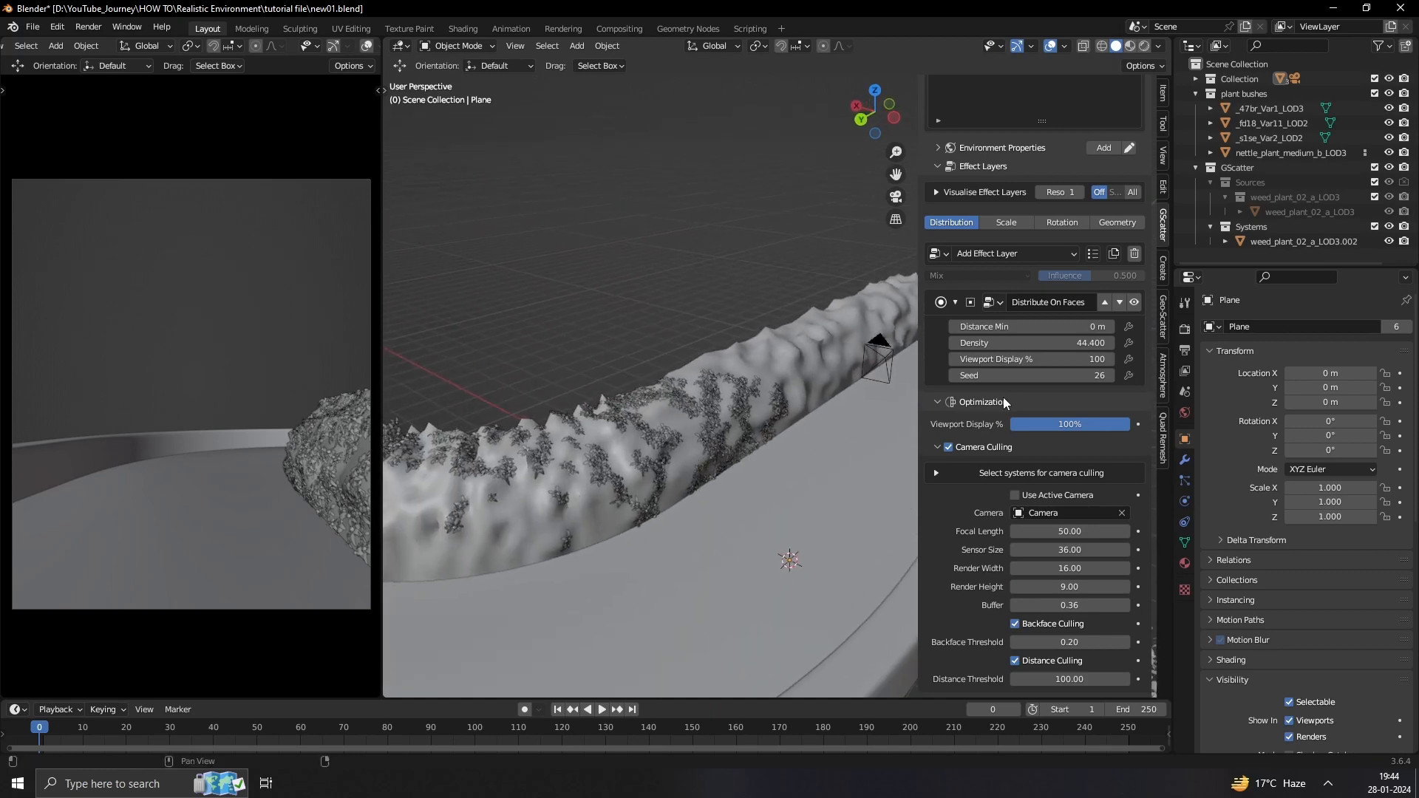
{"action": "left_click", "coordinate": [1014, 624]}
{"action": "middle_click_drag", "start_coordinate": [765, 418], "coordinate": [706, 388]}
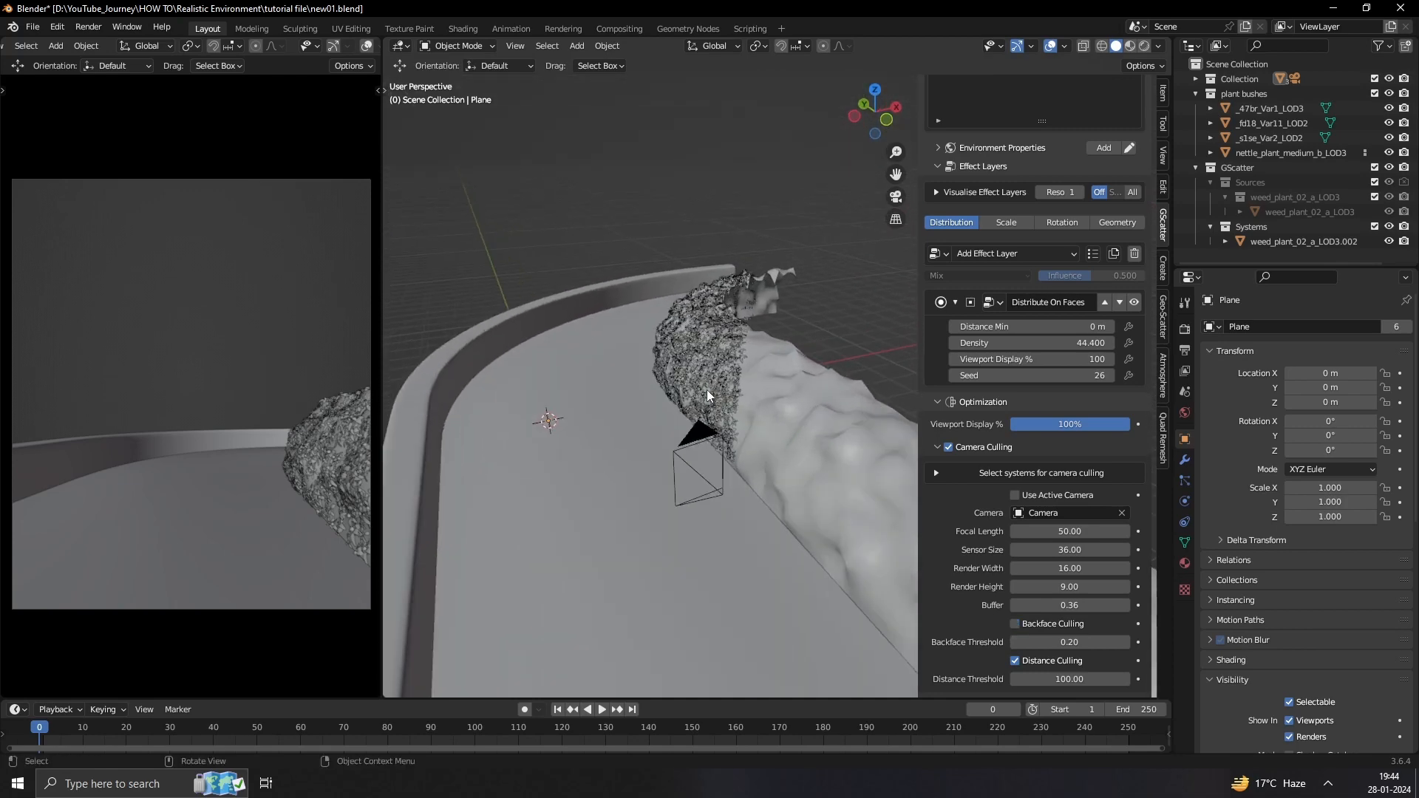
Switch the camera view to Rendered shading.
{"action": "mouse_move", "coordinate": [646, 289]}
{"action": "middle_mouse_down"}
{"action": "mouse_move", "coordinate": [624, 323]}
{"action": "mouse_move", "coordinate": [316, 335]}
{"action": "middle_mouse_up"}
{"action": "key", "text": "z"}
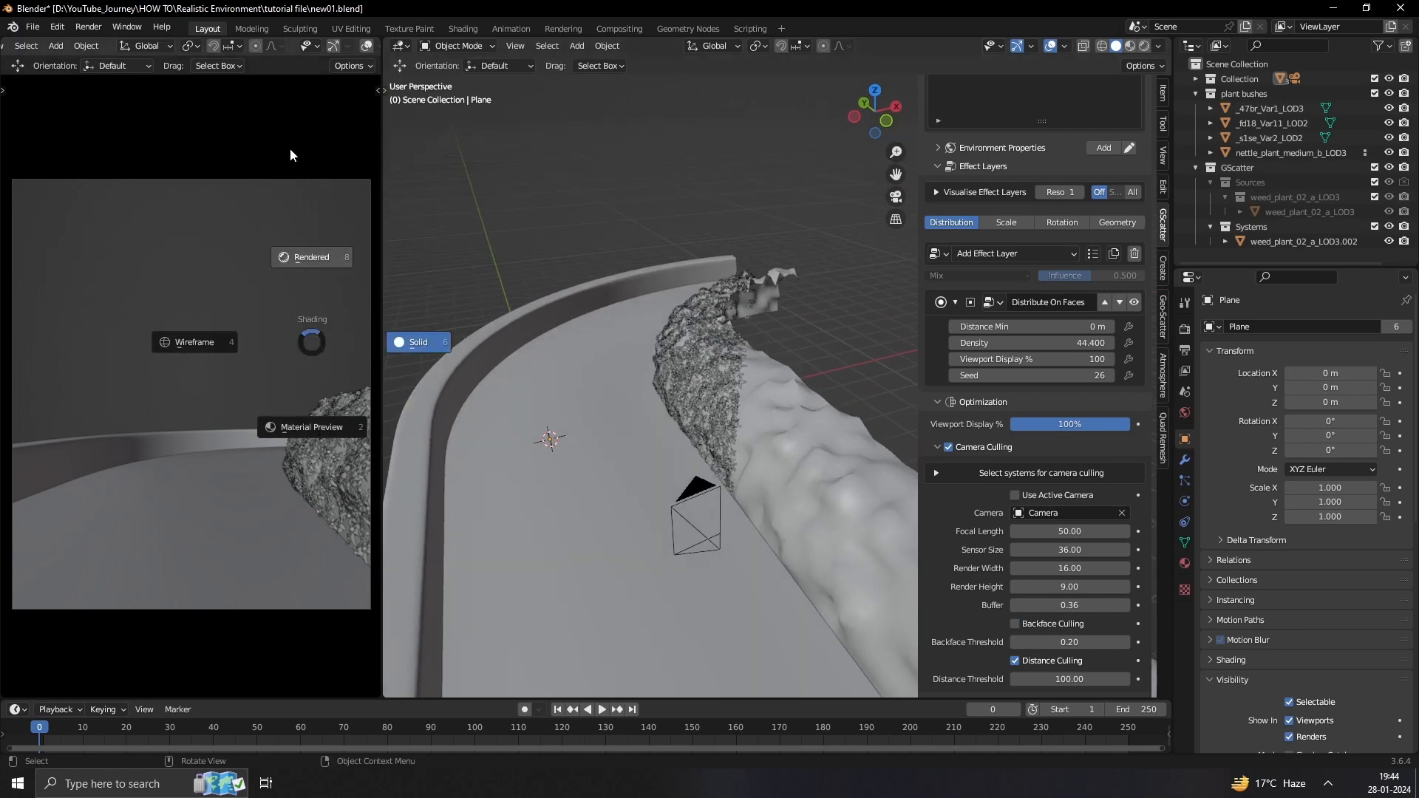
{"action": "left_click", "coordinate": [521, 195]}
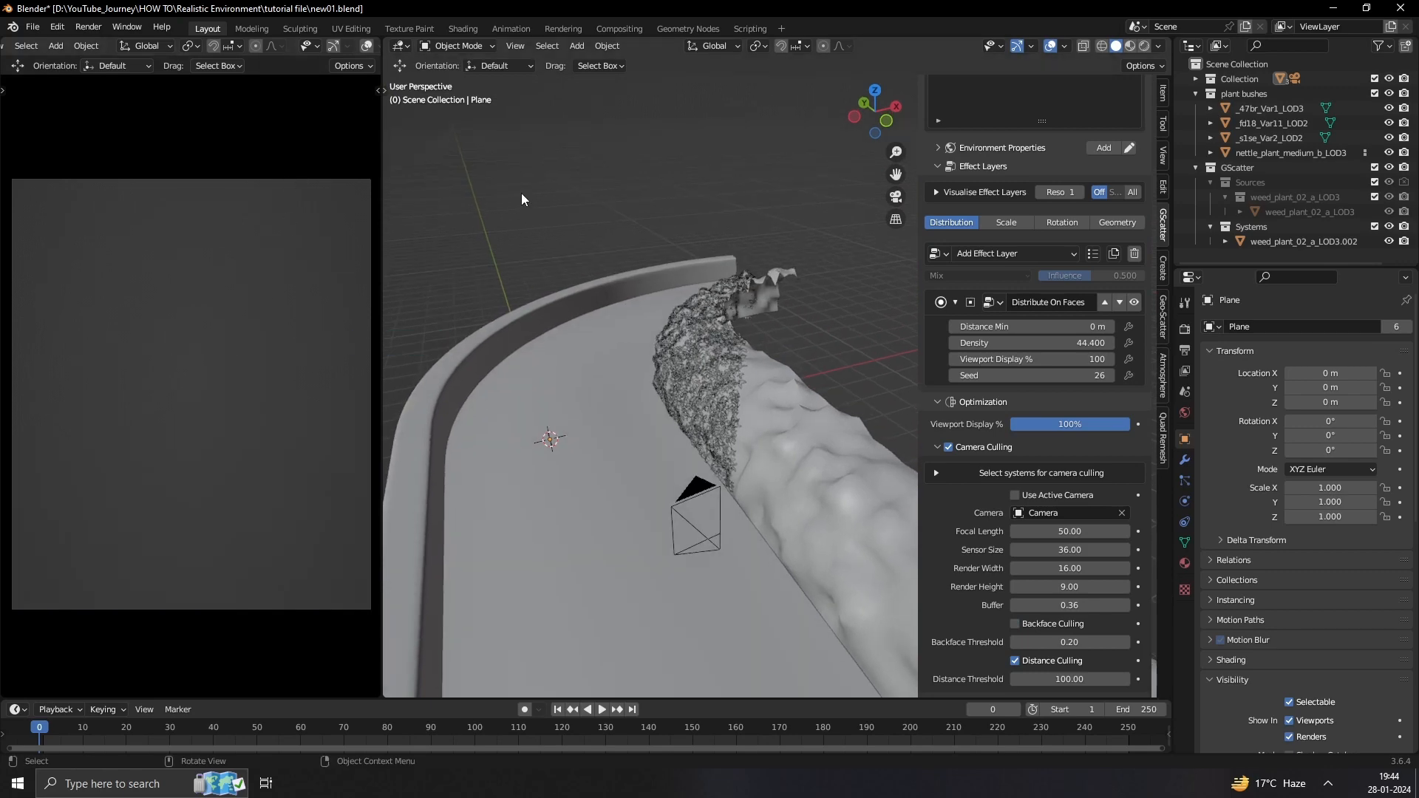
Select the rocky slope, show its elevation material in the Shader Editor and deselect all nodes.
{"action": "left_click", "coordinate": [482, 391]}
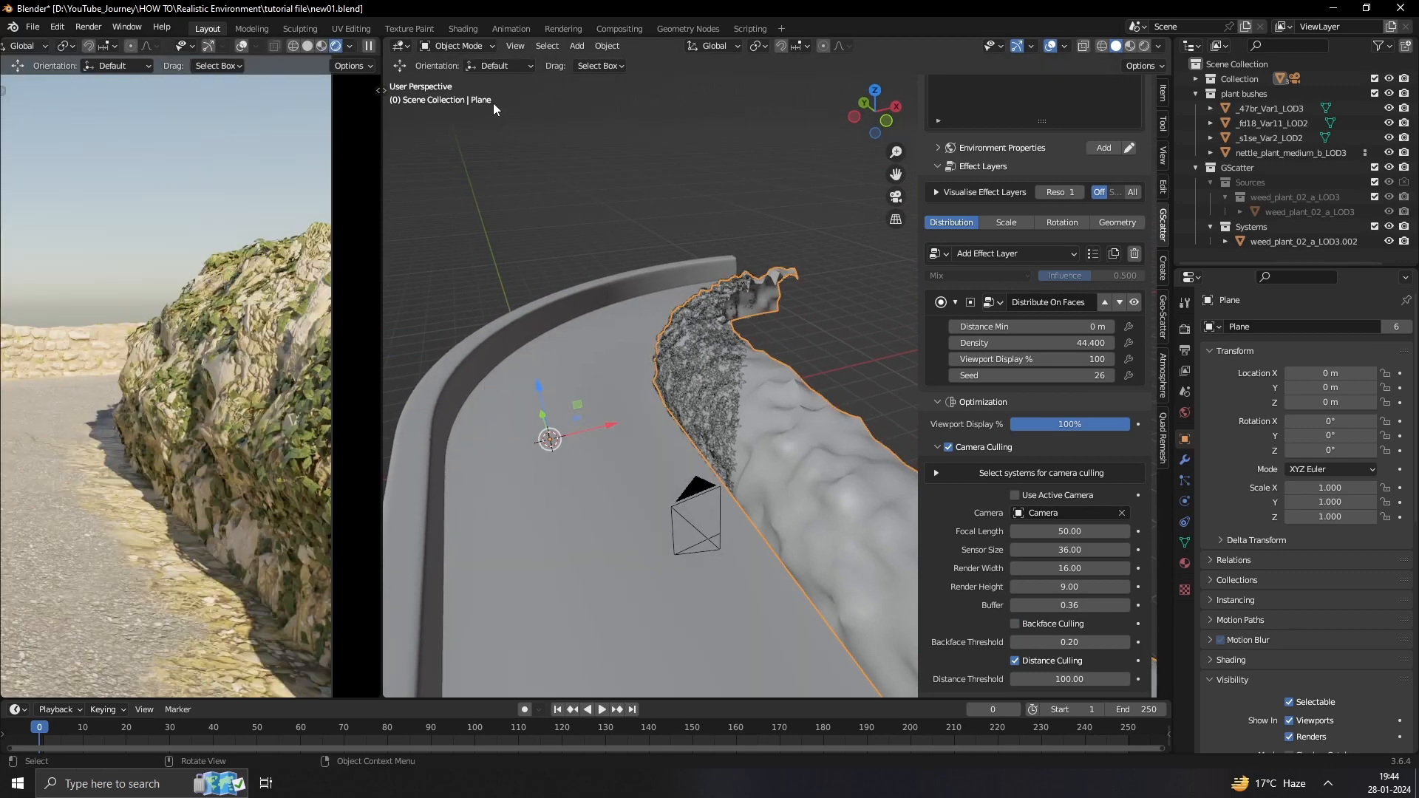
{"action": "left_click", "coordinate": [400, 46]}
{"action": "left_click", "coordinate": [452, 207]}
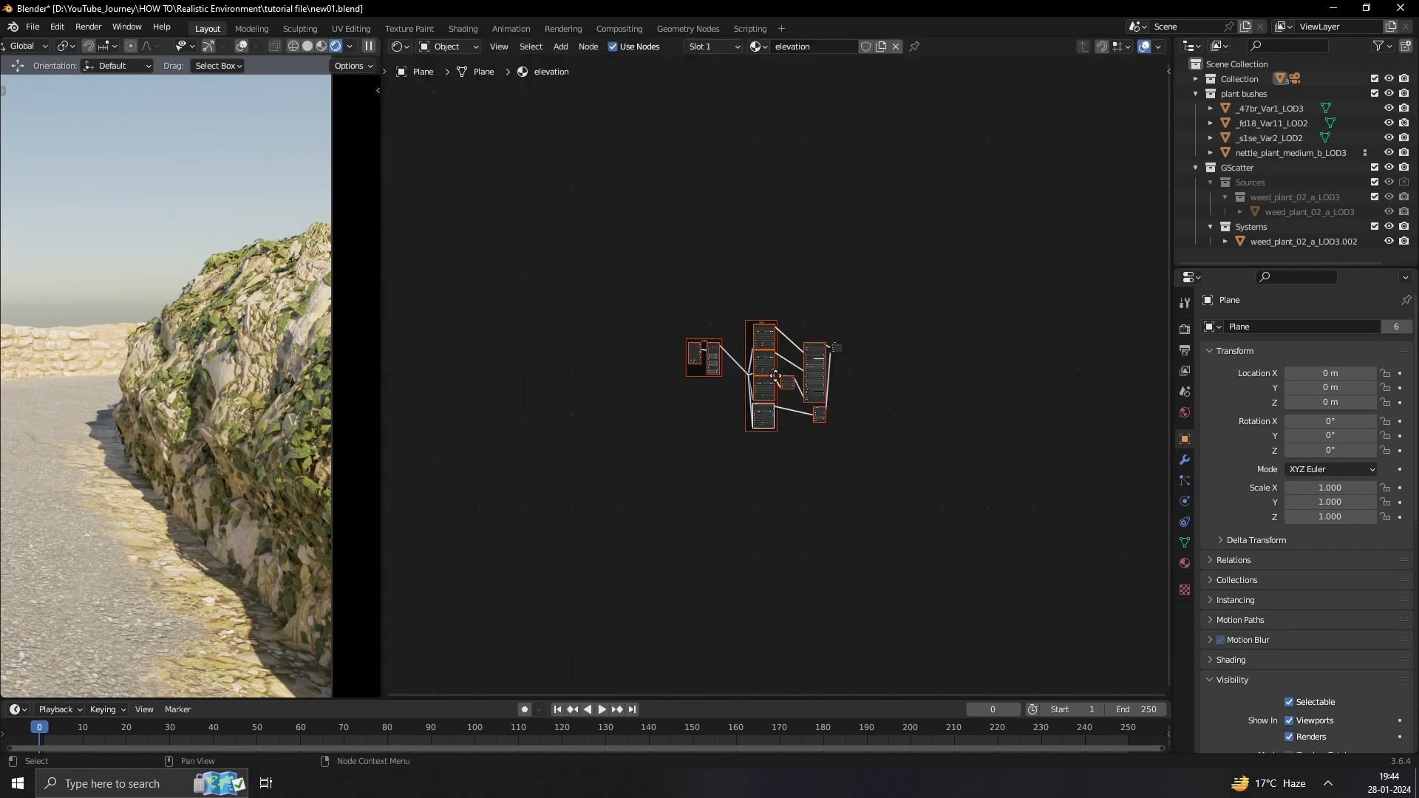
{"action": "scroll", "coordinate": [775, 376], "scroll_direction": "up", "scroll_amount": 8}
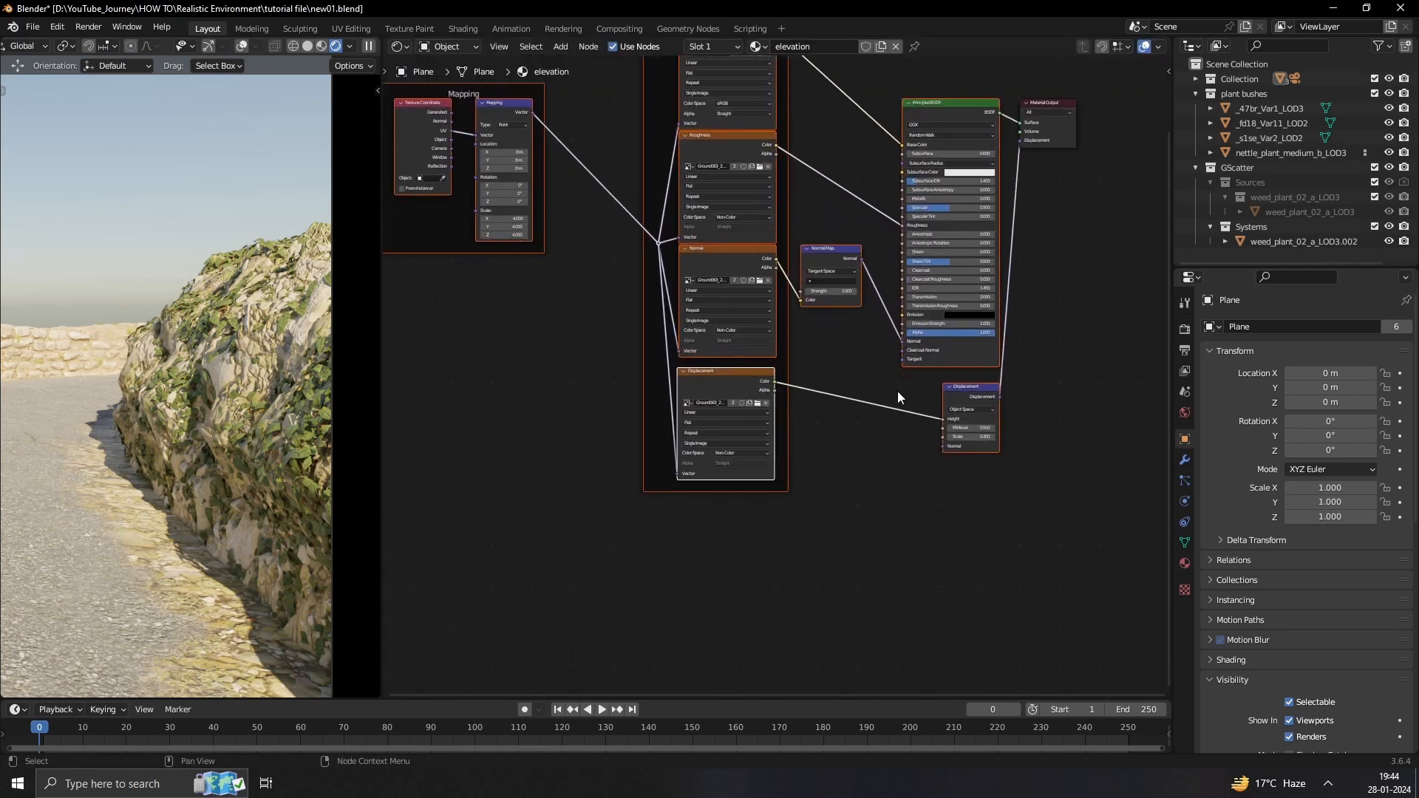
{"action": "left_click", "coordinate": [898, 393]}
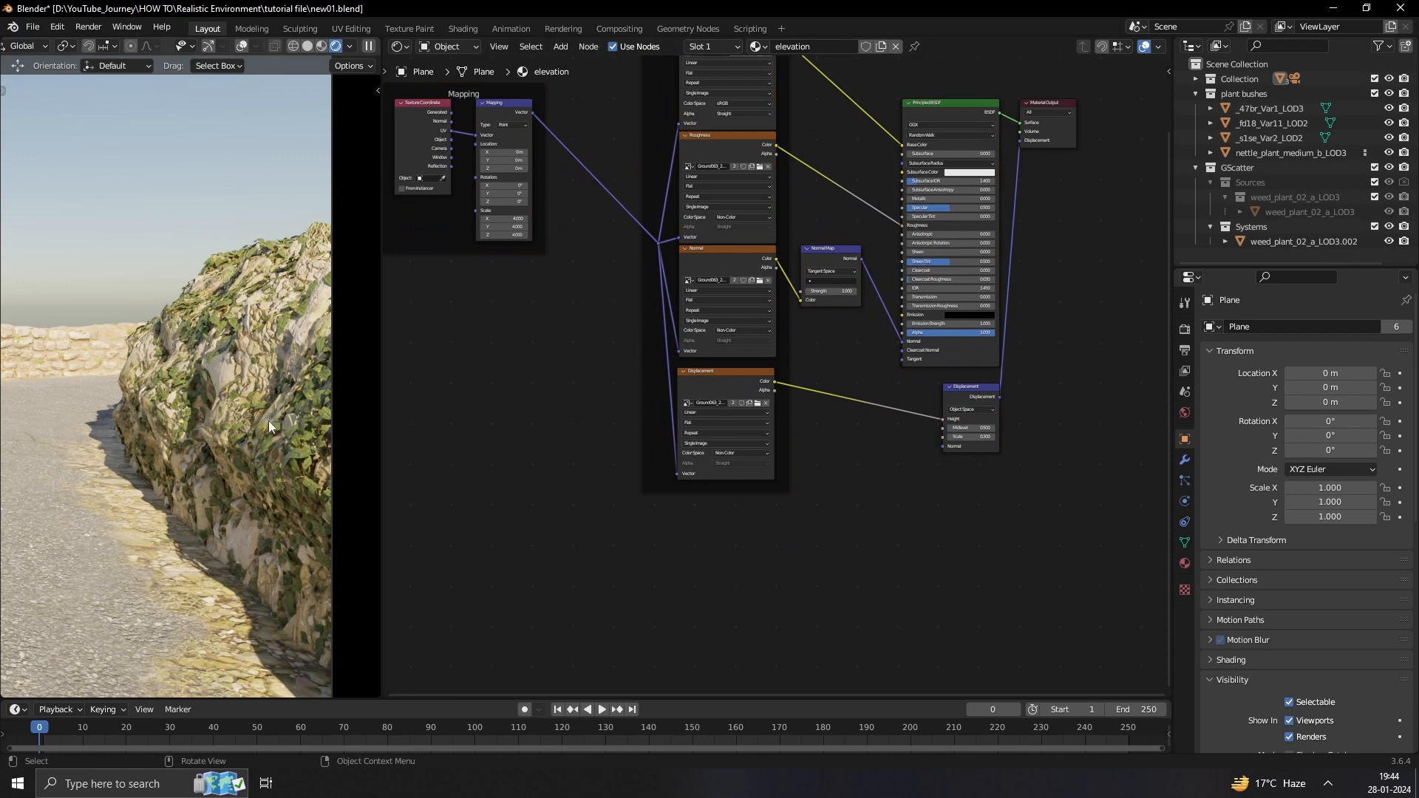
Set the Scale of the Displacement node in the elevation material to 0.
{"action": "scroll", "coordinate": [1057, 457], "scroll_direction": "up", "scroll_amount": 2}
{"action": "middle_click_drag", "start_coordinate": [1056, 458], "coordinate": [1044, 420]}
{"action": "scroll", "coordinate": [862, 459], "scroll_direction": "up", "scroll_amount": 2}
{"action": "left_click", "coordinate": [1044, 420]}
{"action": "type", "text": "0"}
{"action": "key", "text": "Return"}
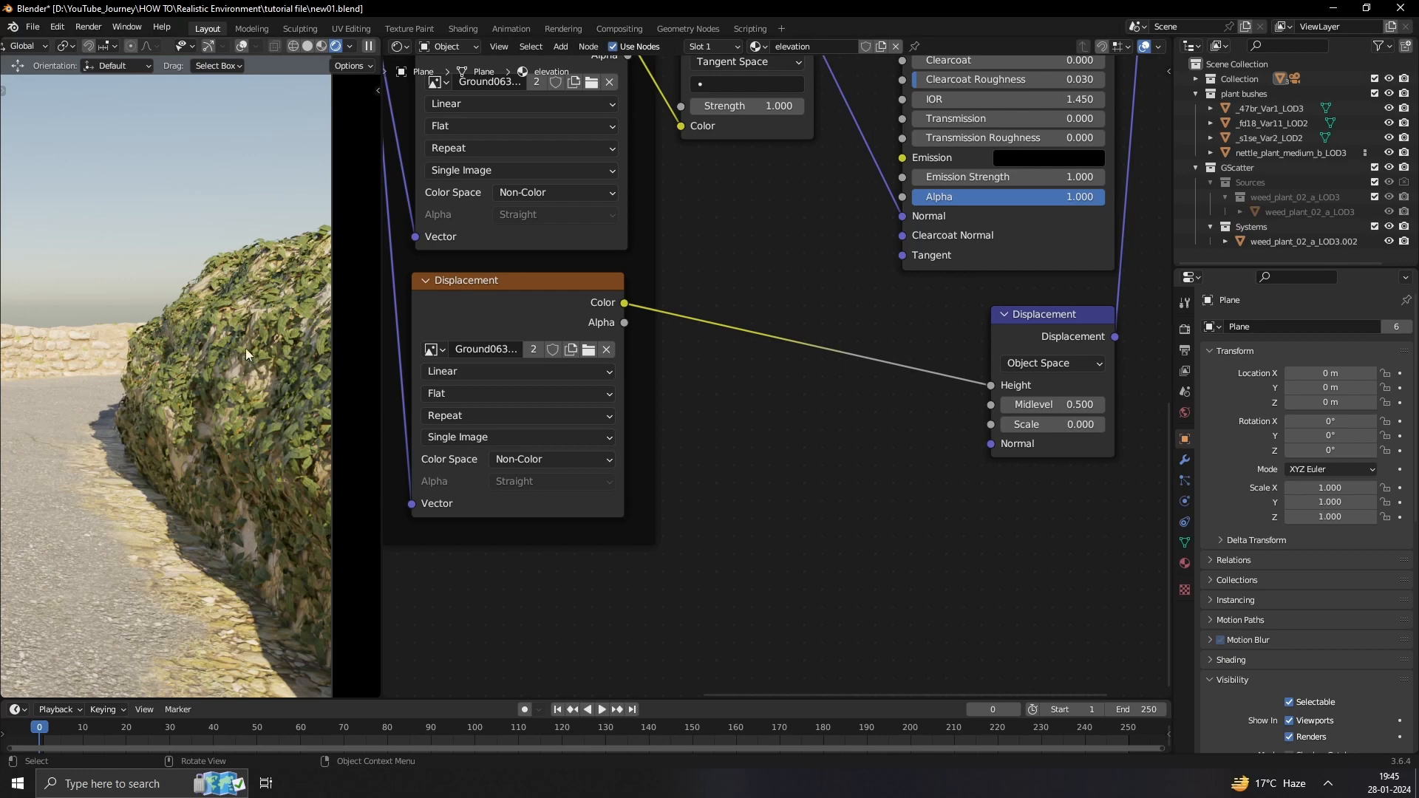
{"action": "left_click", "coordinate": [1053, 424]}
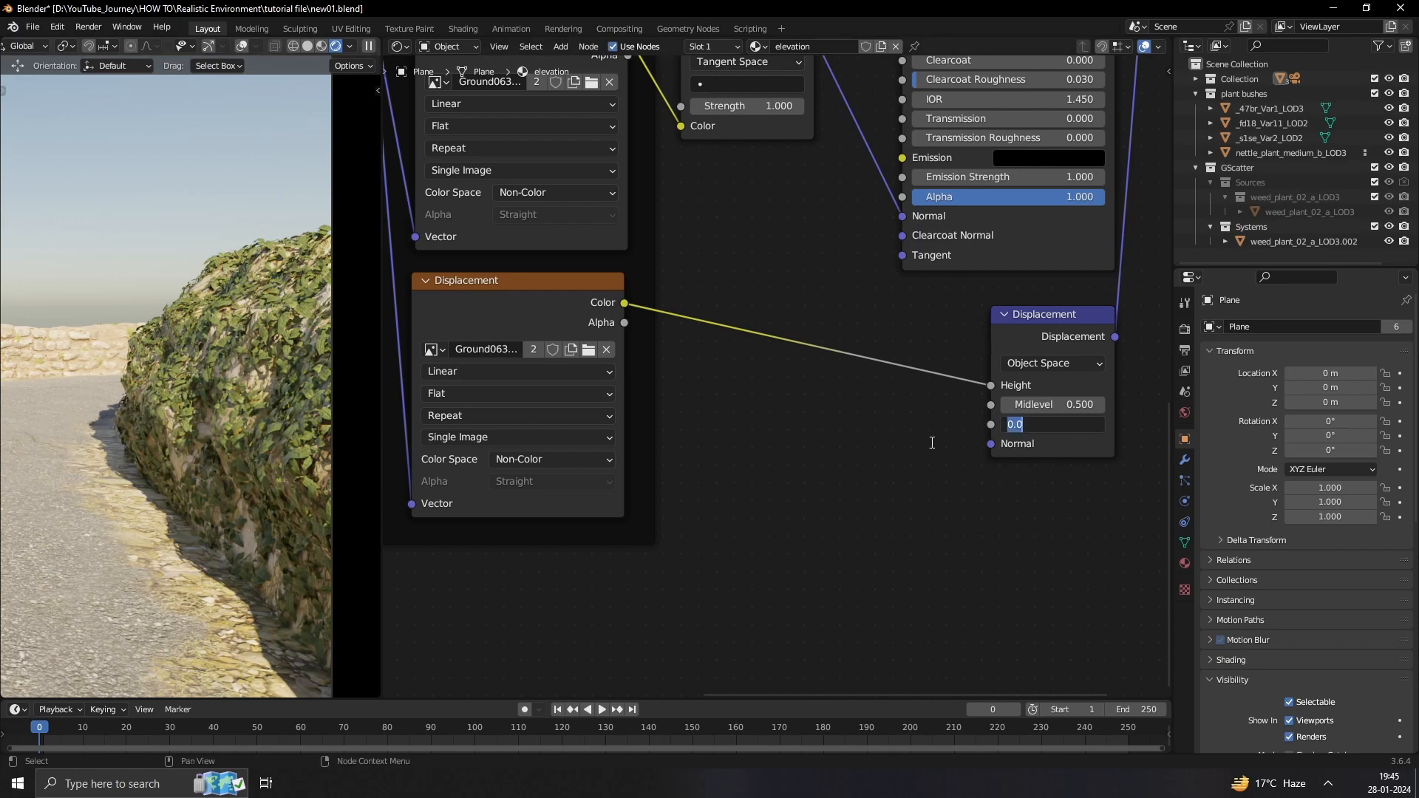
{"action": "key", "text": "Return"}
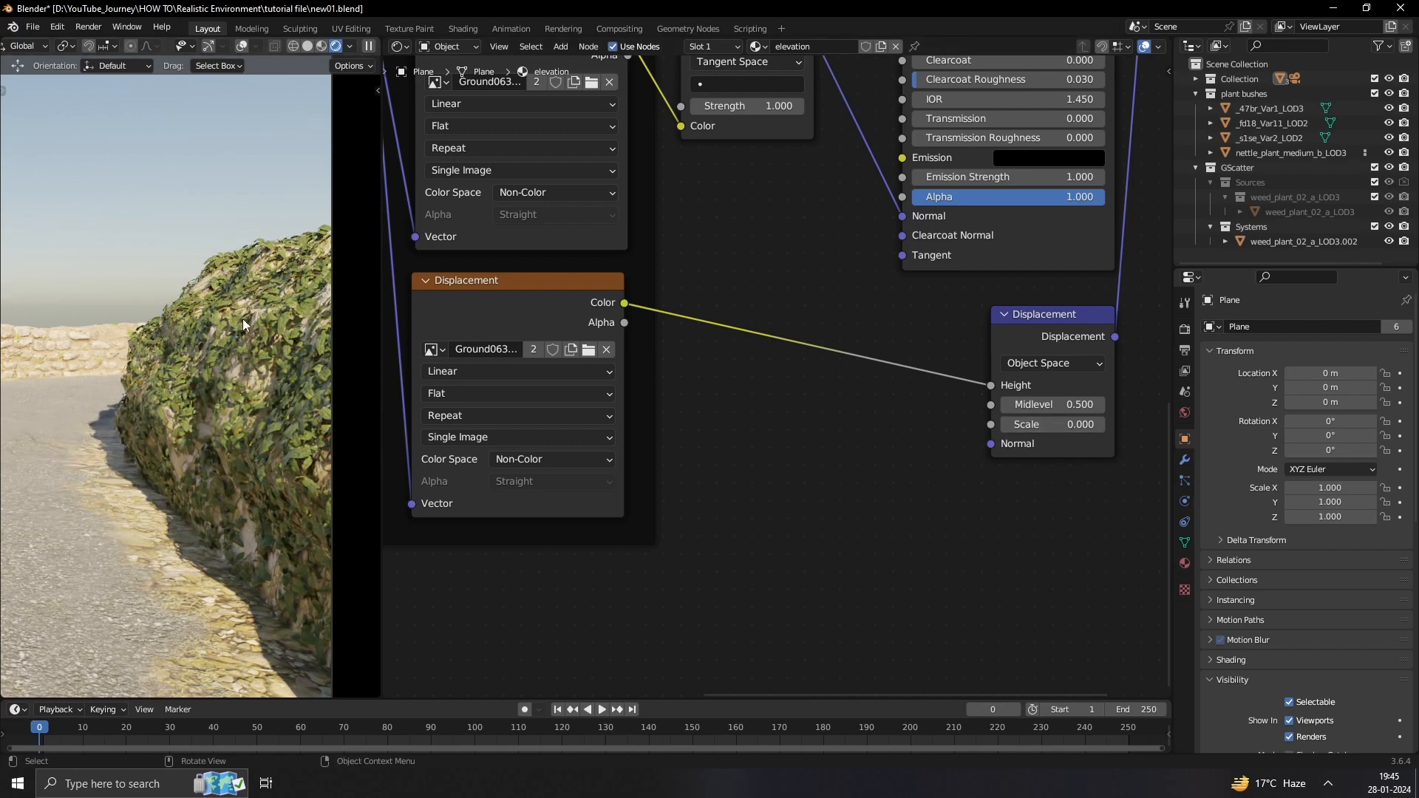
Set the Scale of the Displacement node in the elevation material to 0.1.
{"action": "left_click", "coordinate": [1042, 424]}
{"action": "type", "text": "0.1"}
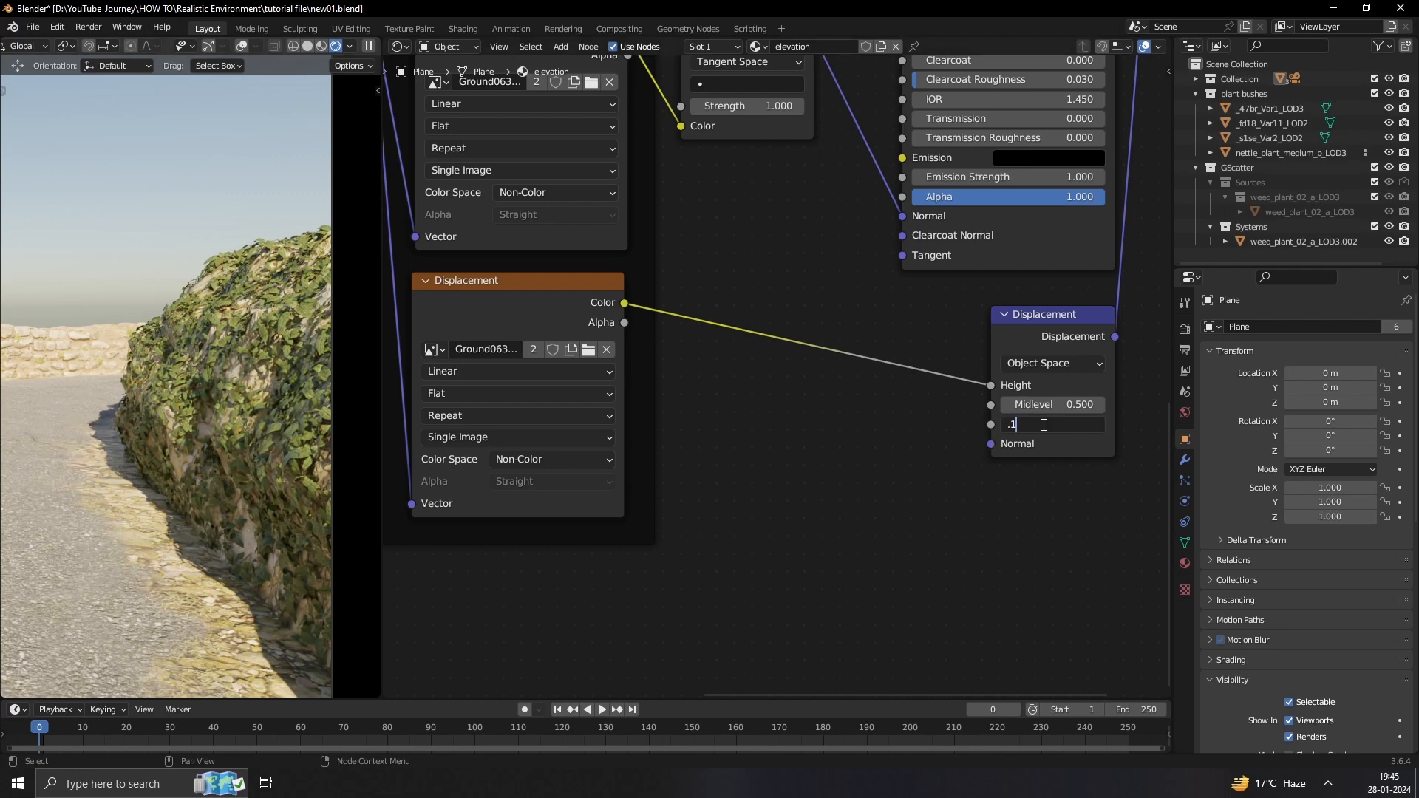
{"action": "key", "text": "Return"}
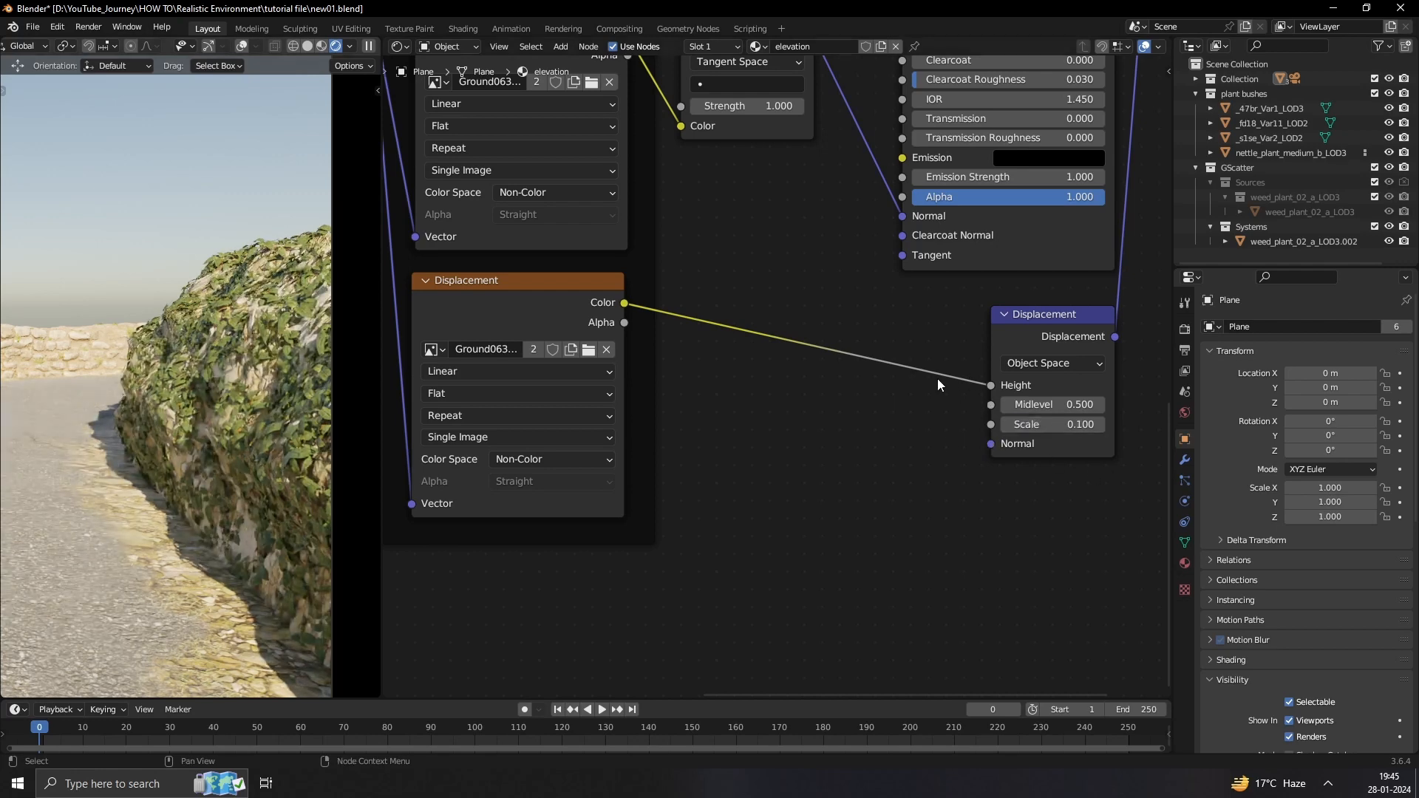
{"action": "scroll", "coordinate": [768, 370], "scroll_direction": "down", "scroll_amount": 8}
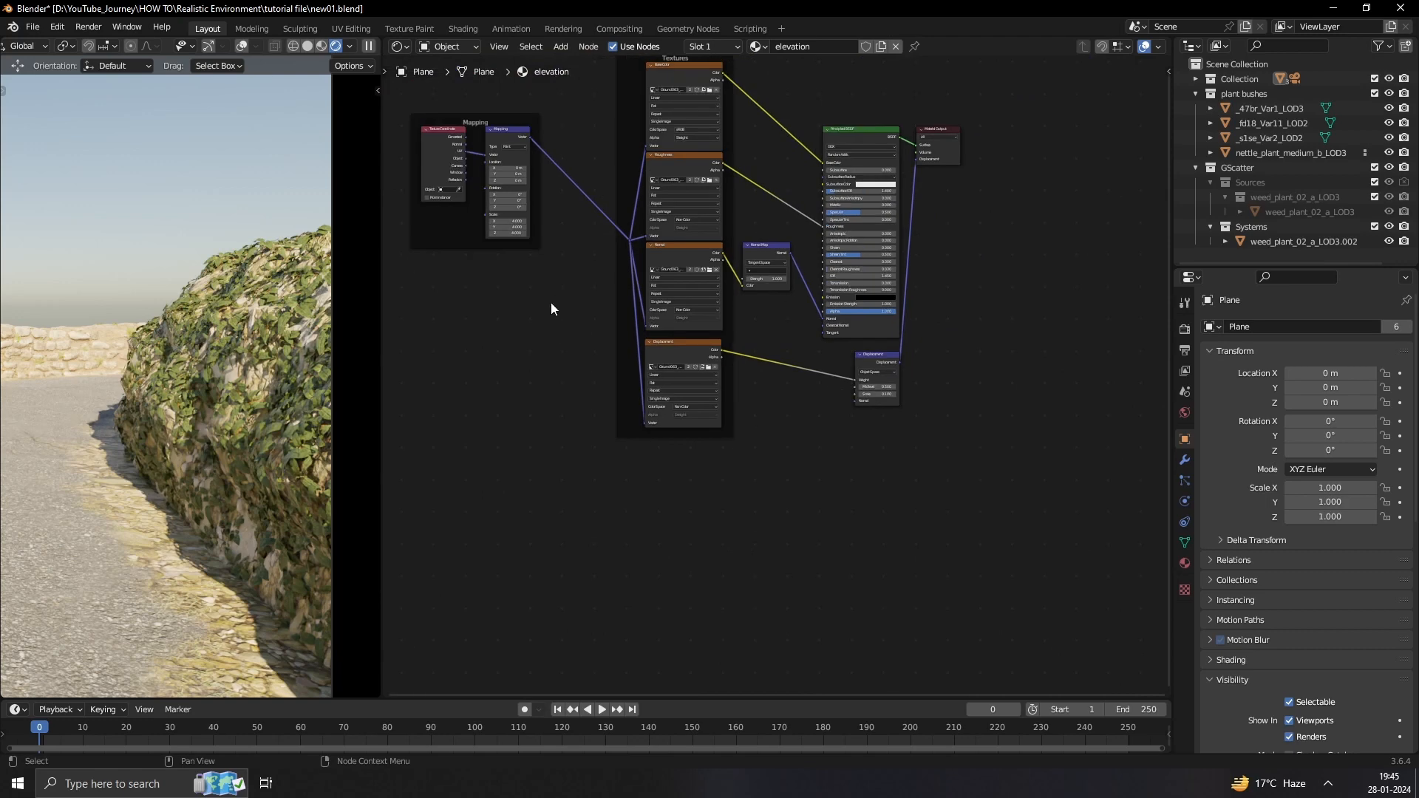
{"action": "key", "text": "Home"}
Switch the shader editor area back to a 3D Viewport and scatter nettle_plant_medium_b_LOD3 over the slope with GScatter.
{"action": "left_click", "coordinate": [399, 46]}
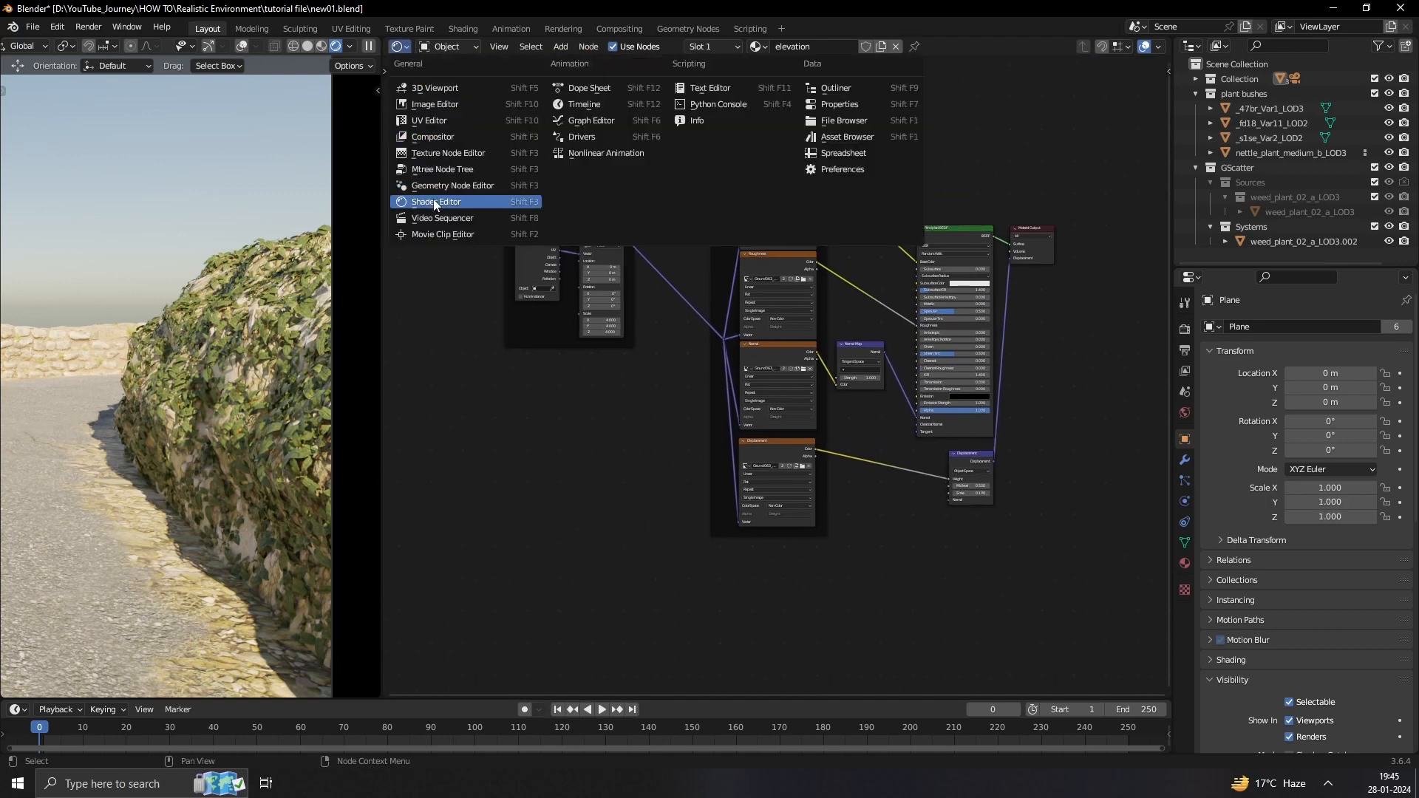
{"action": "left_click", "coordinate": [435, 88]}
{"action": "middle_click_drag", "start_coordinate": [671, 270], "coordinate": [707, 378]}
{"action": "scroll", "coordinate": [468, 399], "scroll_direction": "up", "scroll_amount": 2}
{"action": "scroll", "coordinate": [707, 379], "scroll_direction": "up", "scroll_amount": 3}
{"action": "middle_click_drag", "start_coordinate": [451, 380], "coordinate": [506, 366]}
{"action": "middle_click_drag", "start_coordinate": [506, 365], "coordinate": [600, 434], "text": "shift"}
{"action": "left_click", "coordinate": [591, 434]}
{"action": "key", "text": "KP_Decimal"}
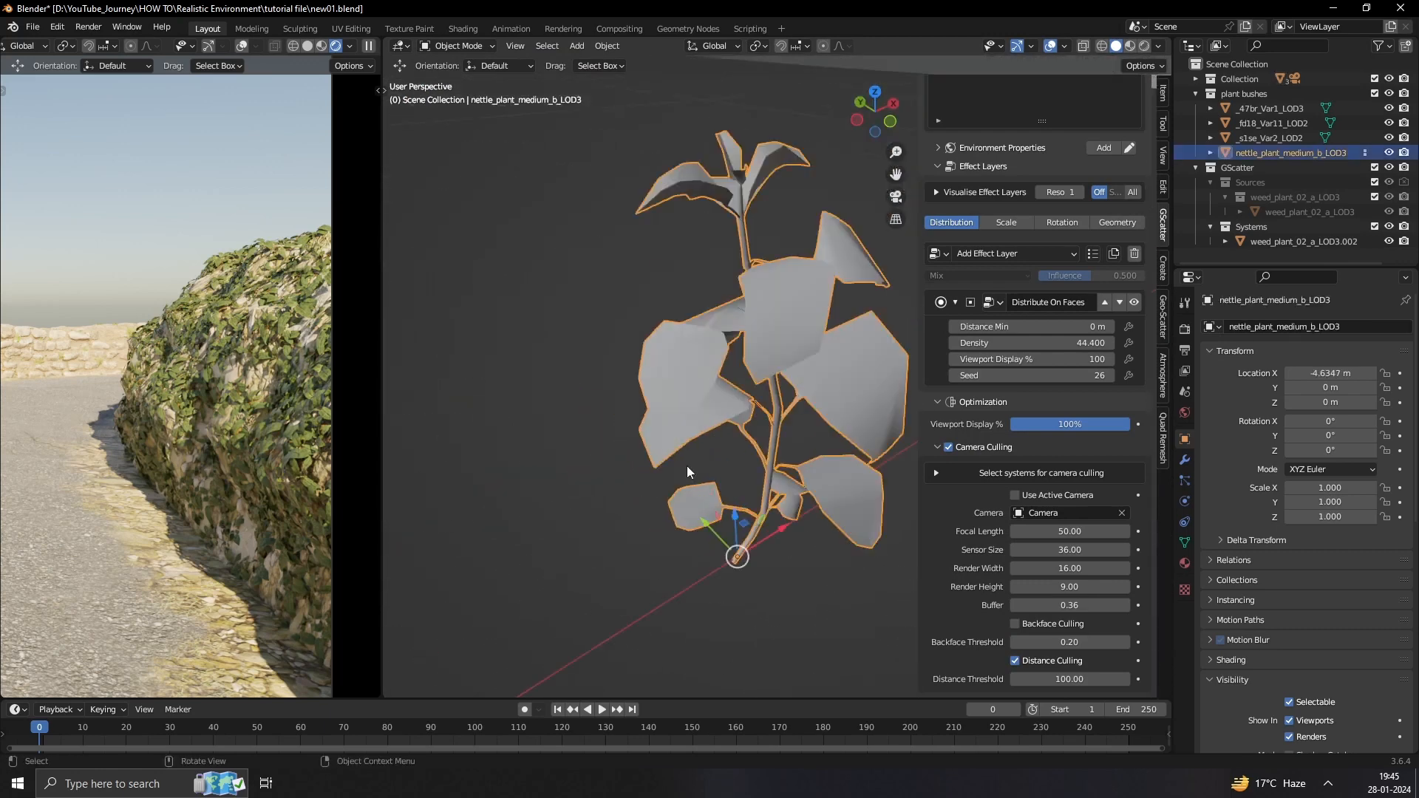
{"action": "scroll", "coordinate": [695, 457], "scroll_direction": "down", "scroll_amount": 5}
{"action": "scroll", "coordinate": [971, 304], "scroll_direction": "up", "scroll_amount": 5}
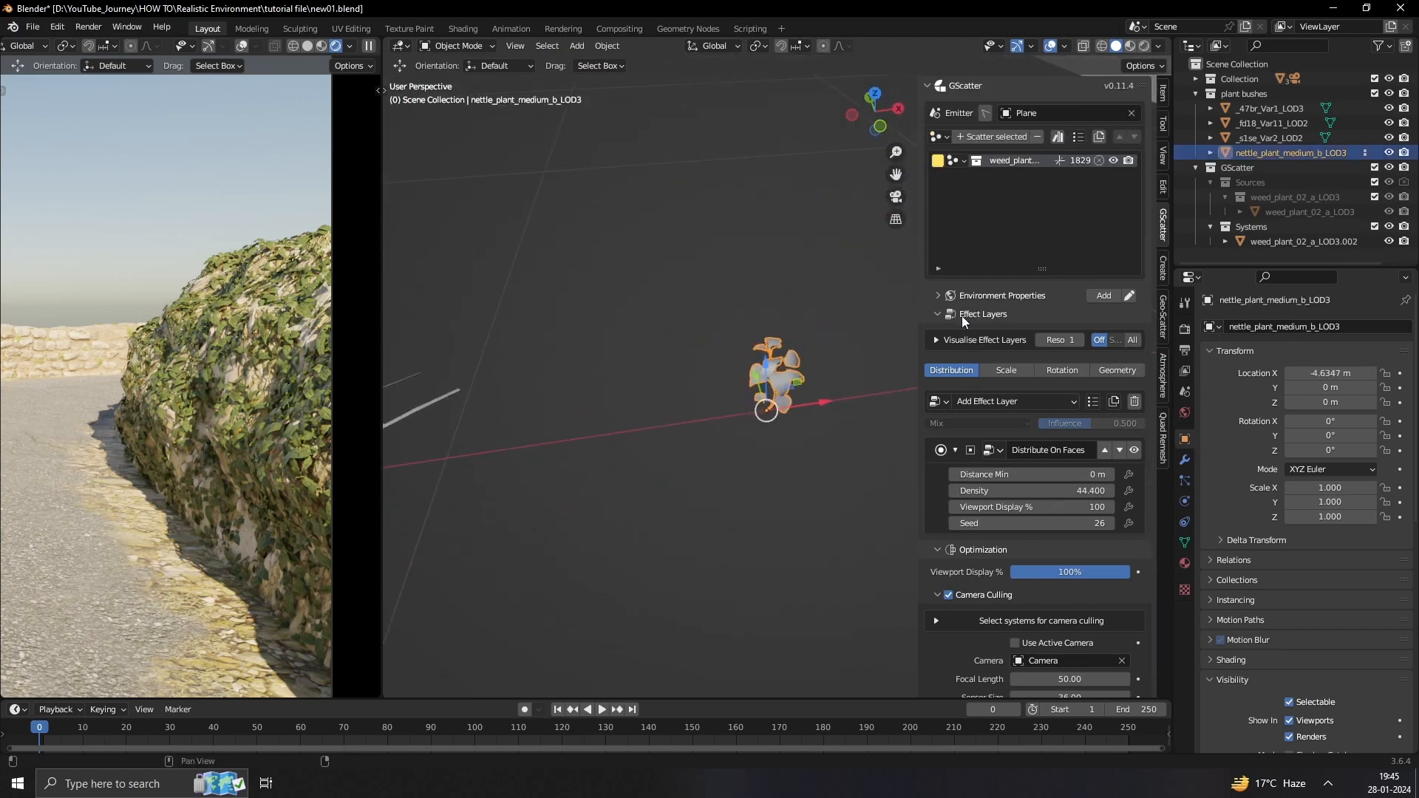
{"action": "key", "text": "g"}
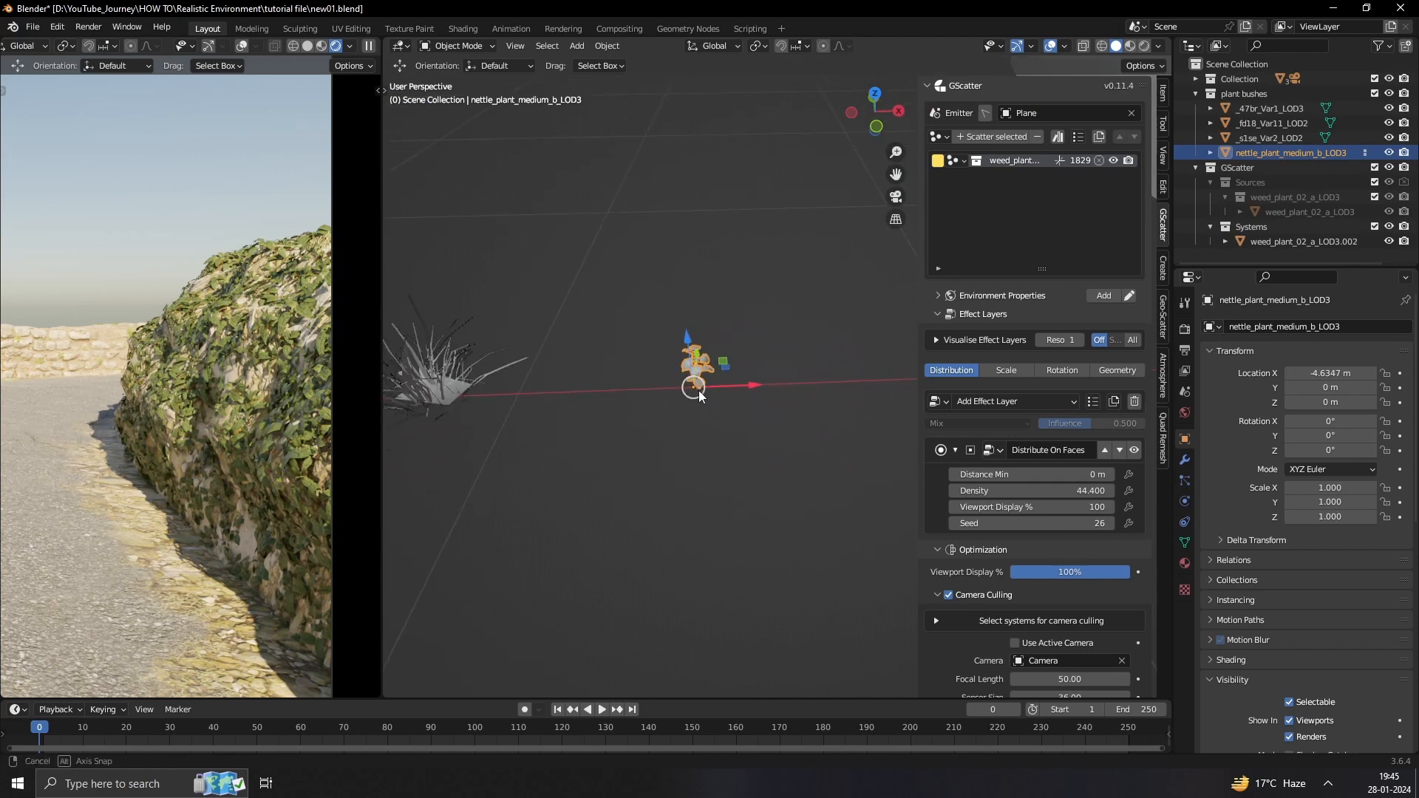
{"action": "left_click", "coordinate": [698, 390]}
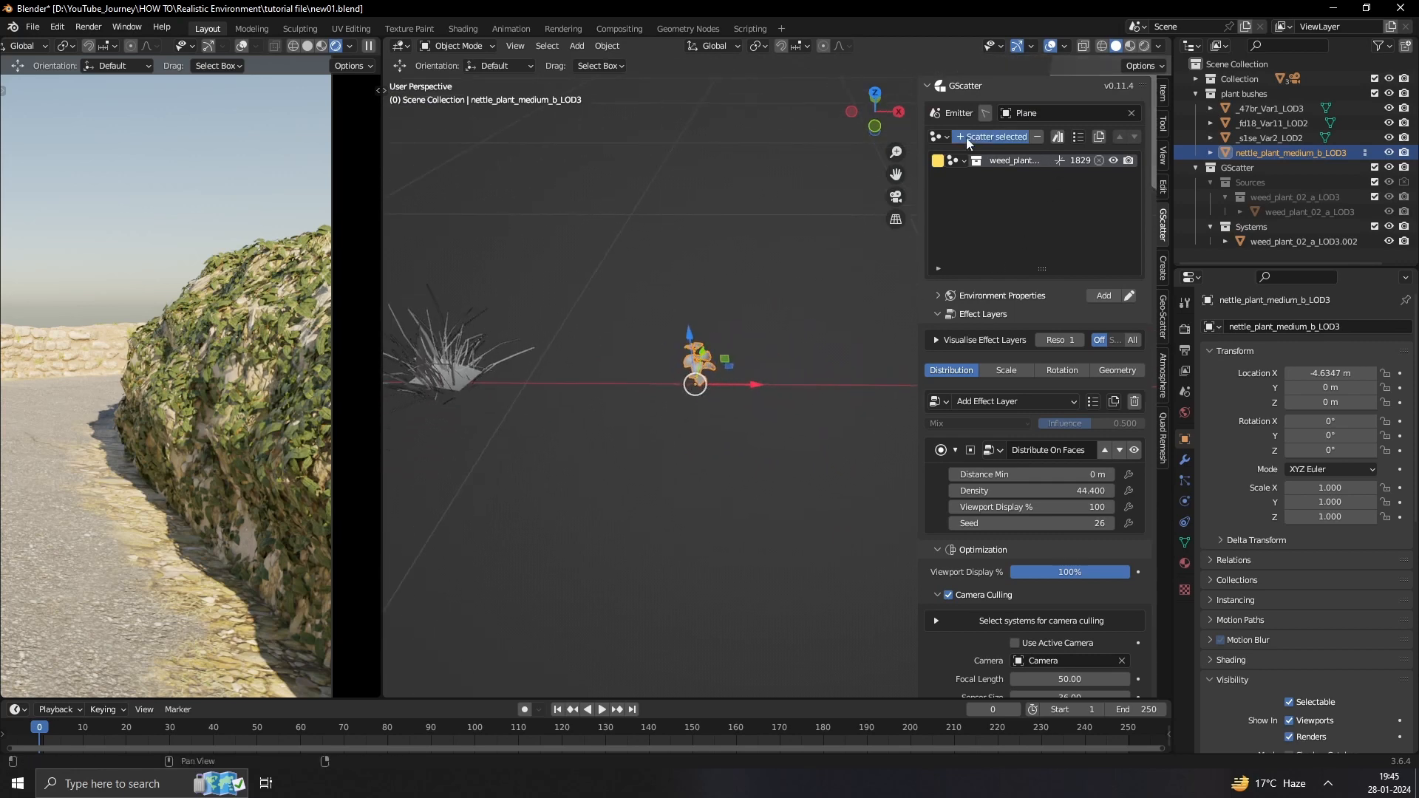
{"action": "left_click", "coordinate": [965, 137]}
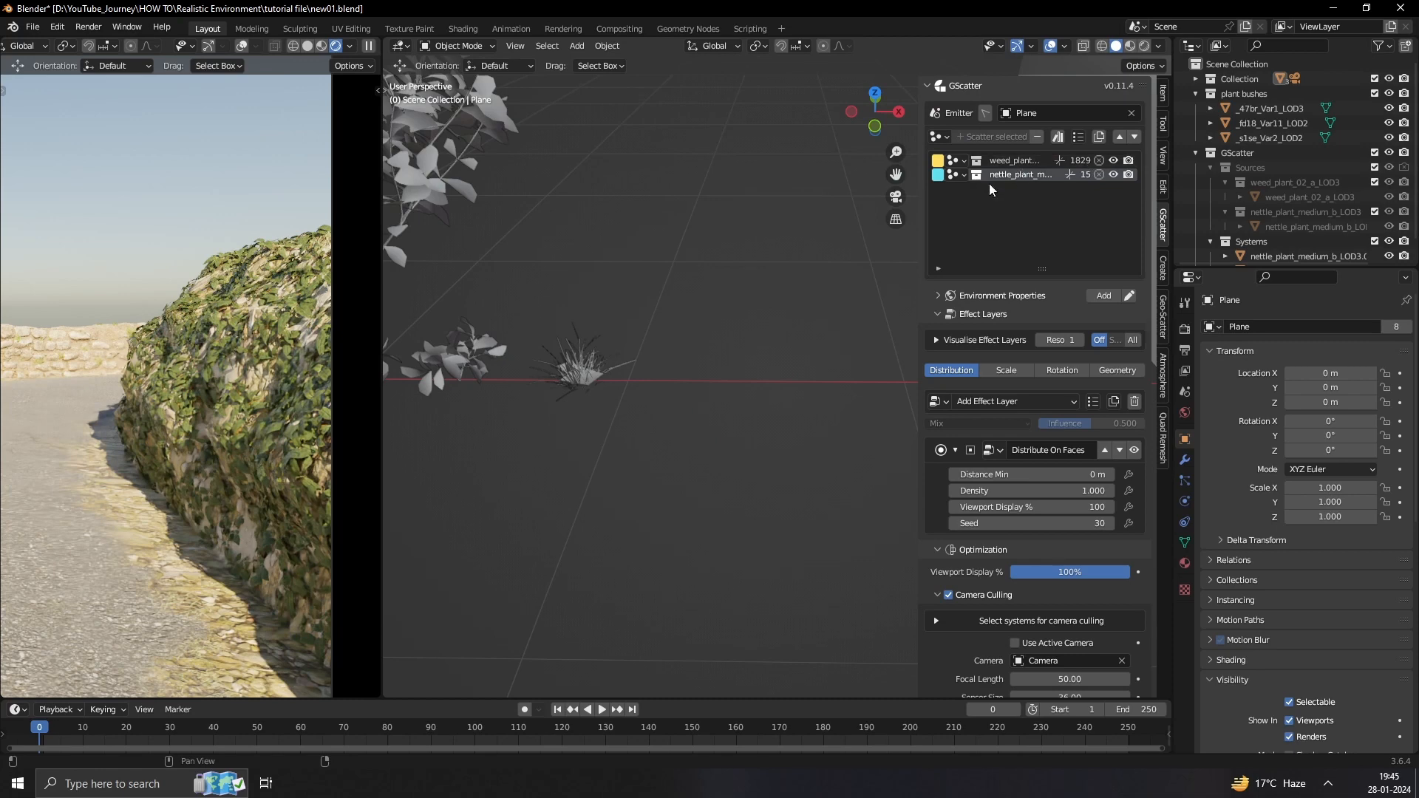
Set the distribution density of the scattered nettle plants to 10.
{"action": "middle_click_drag", "start_coordinate": [738, 396], "coordinate": [903, 428]}
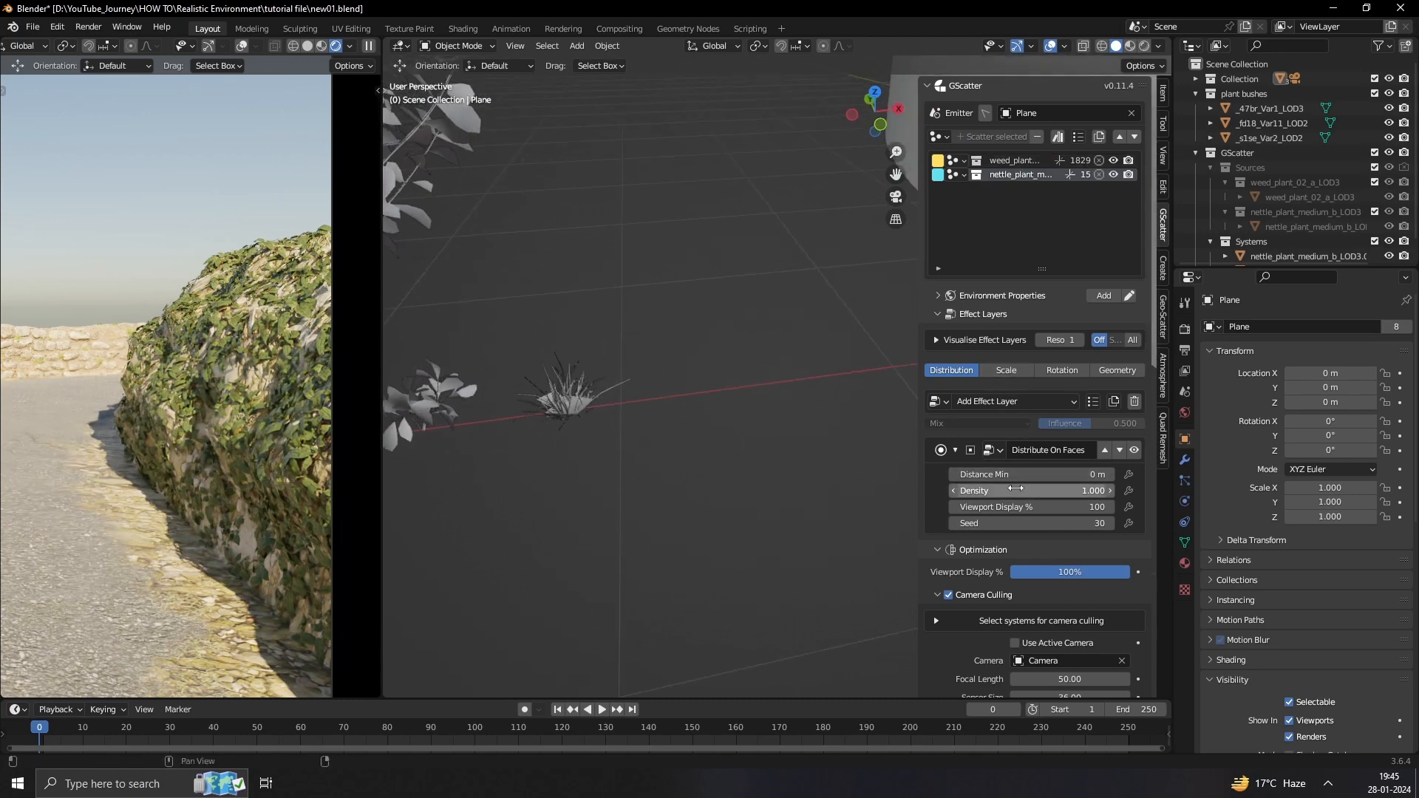
{"action": "left_click", "coordinate": [1018, 491]}
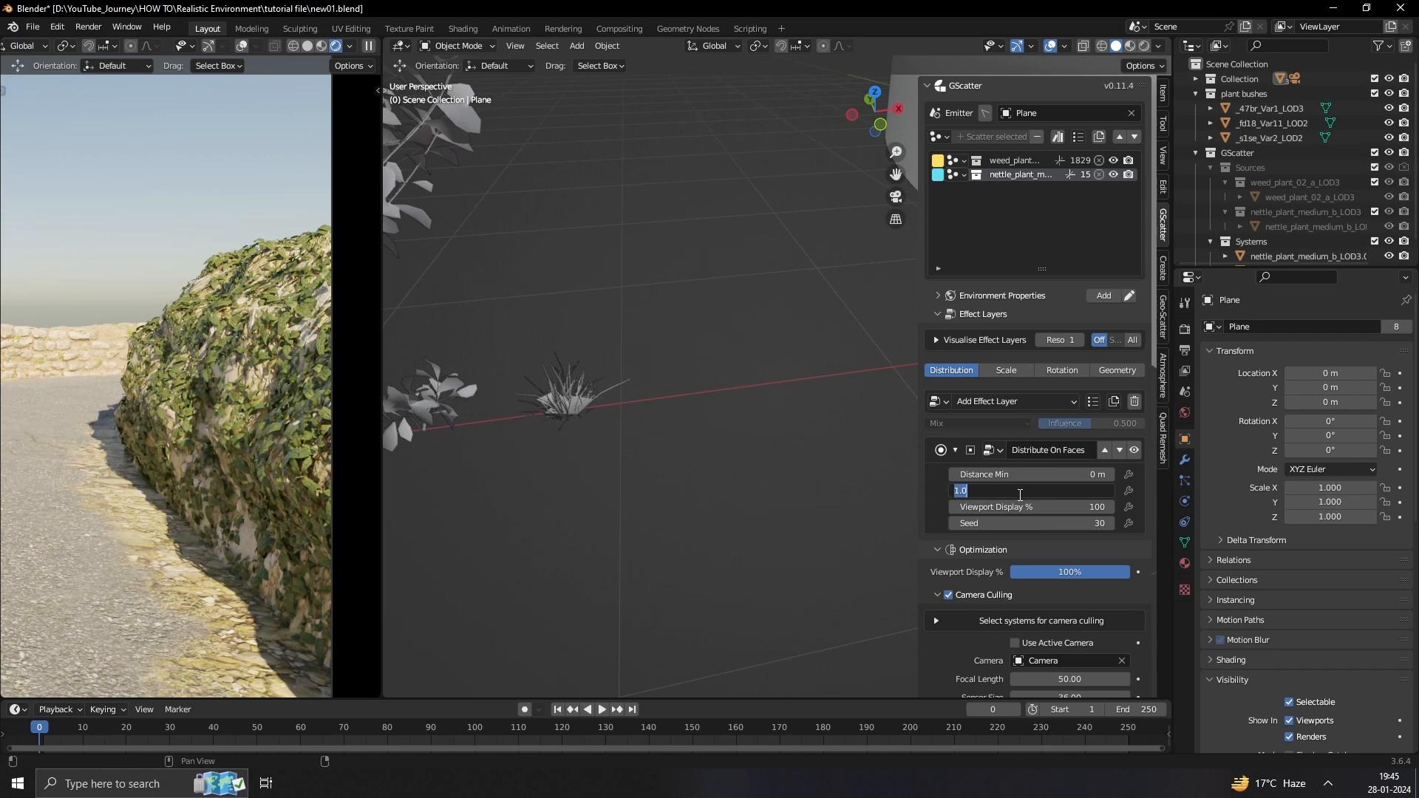
{"action": "key", "text": "Return"}
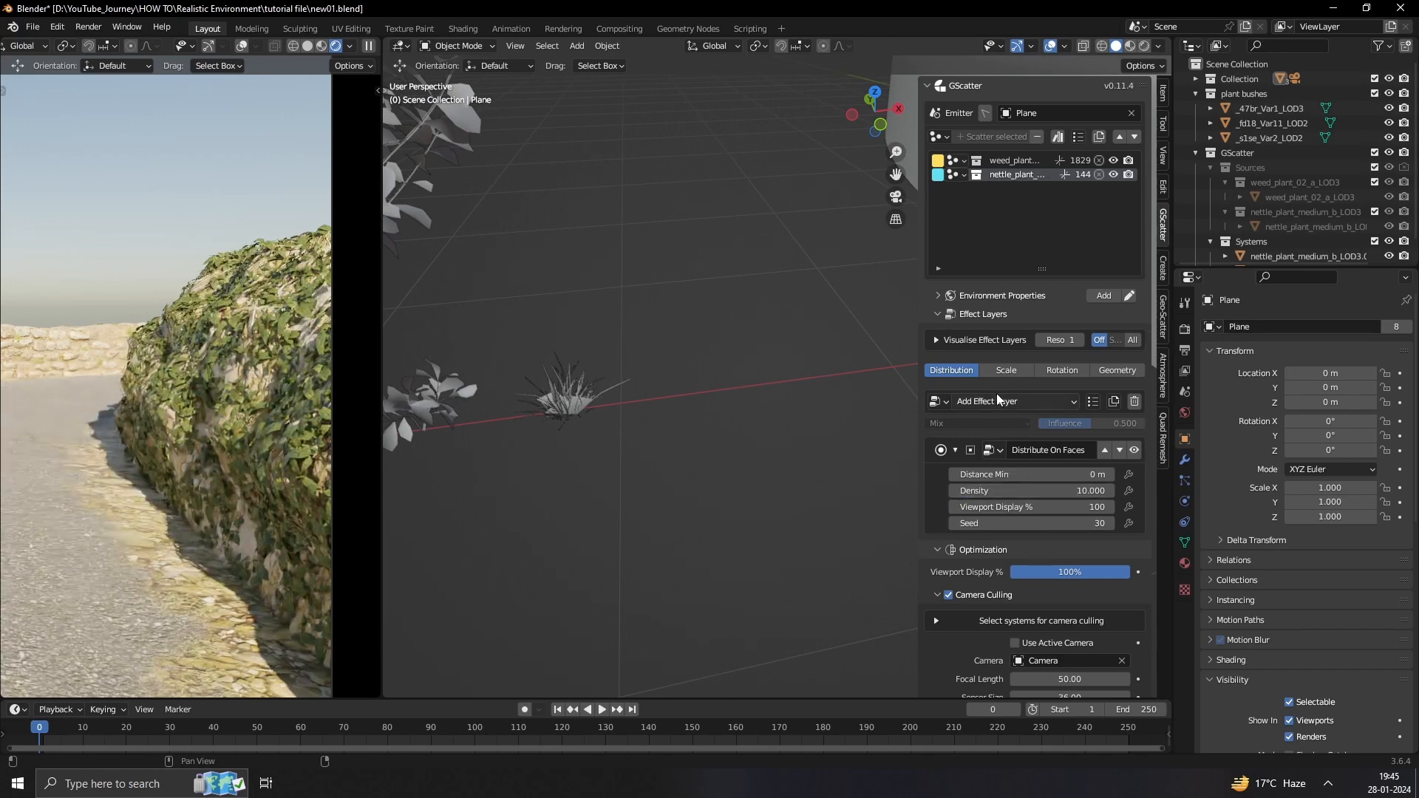
Randomize the scale of the scattered nettle plants between a minimum of 1 and a maximum of 2.
{"action": "left_click", "coordinate": [1007, 370]}
{"action": "left_click", "coordinate": [1039, 602]}
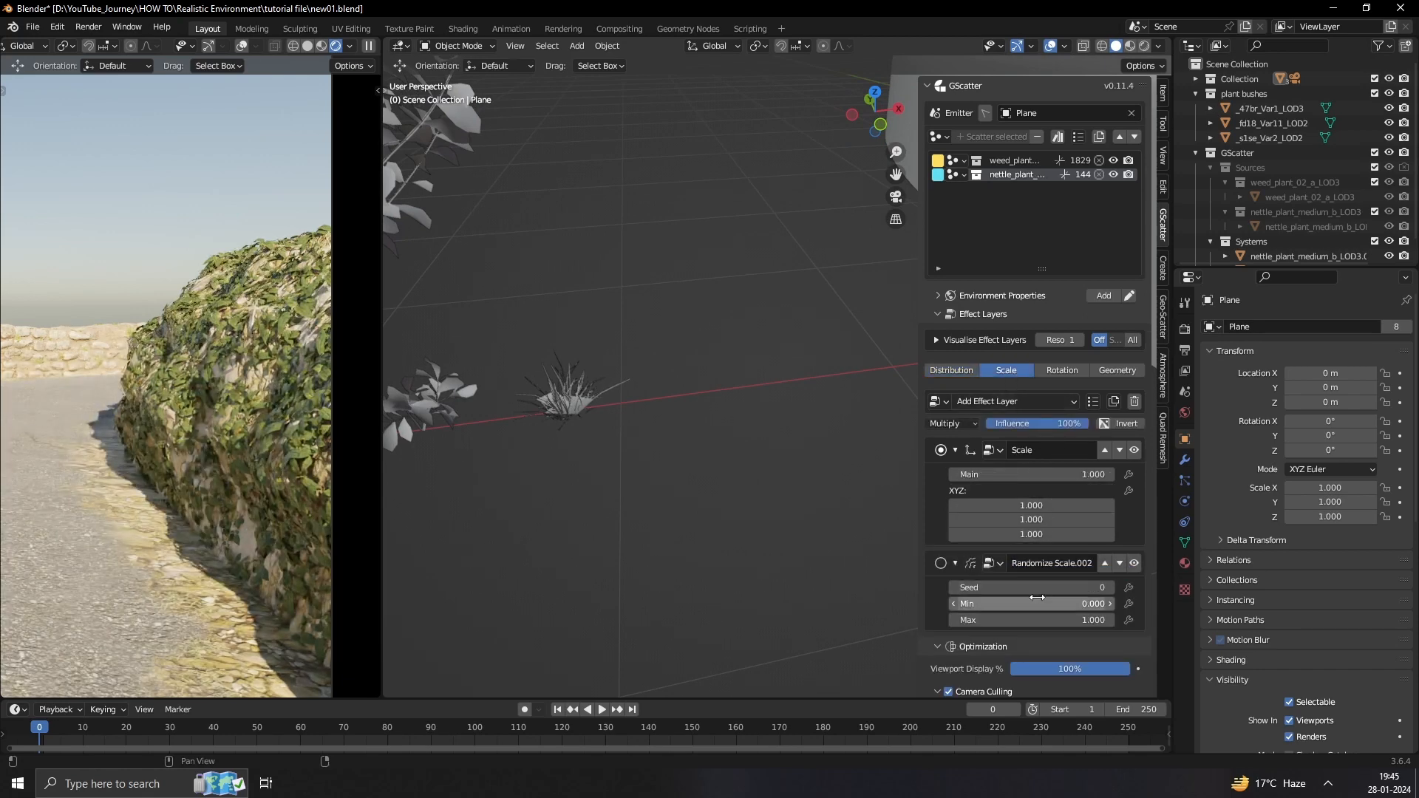
{"action": "type", "text": "1"}
{"action": "key", "text": "Return"}
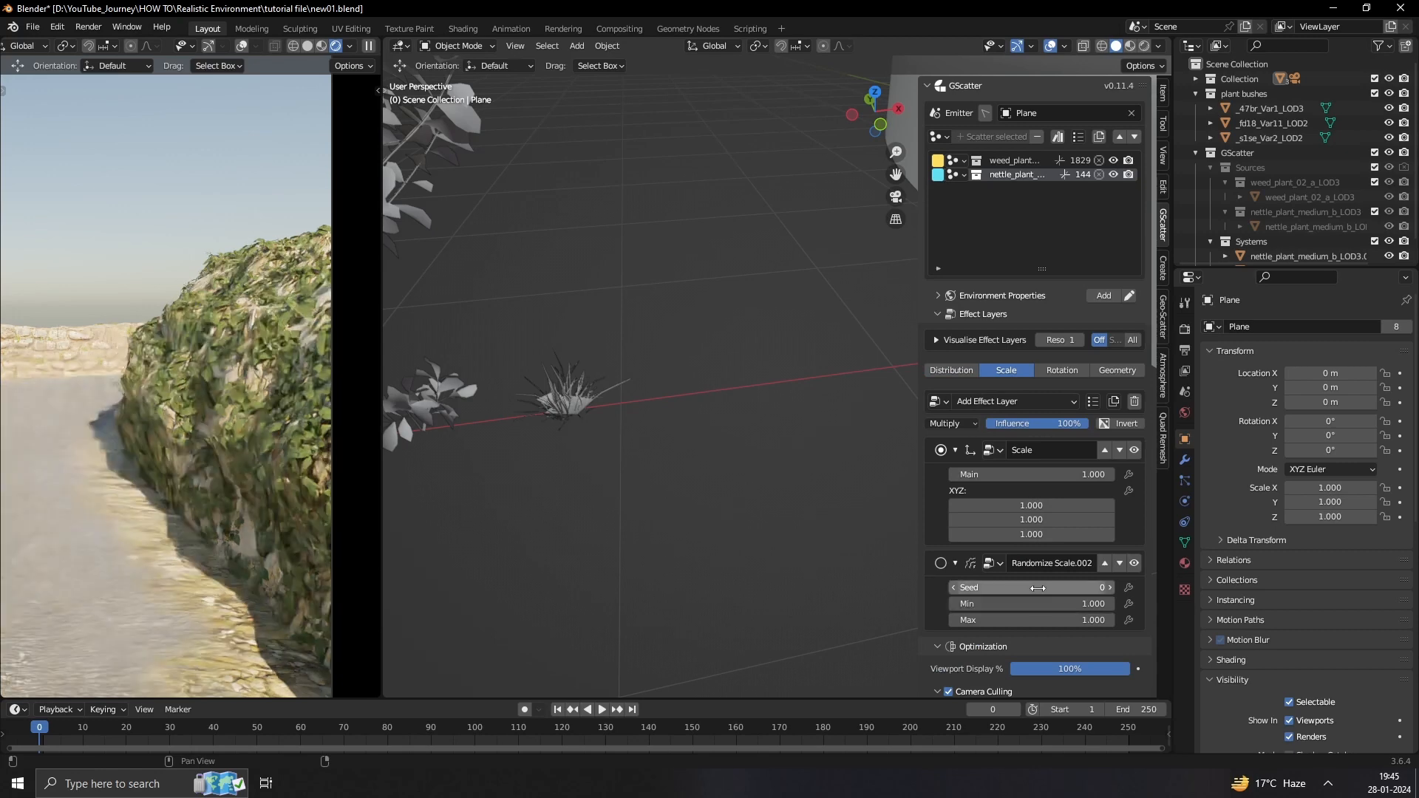
{"action": "left_click", "coordinate": [1012, 619]}
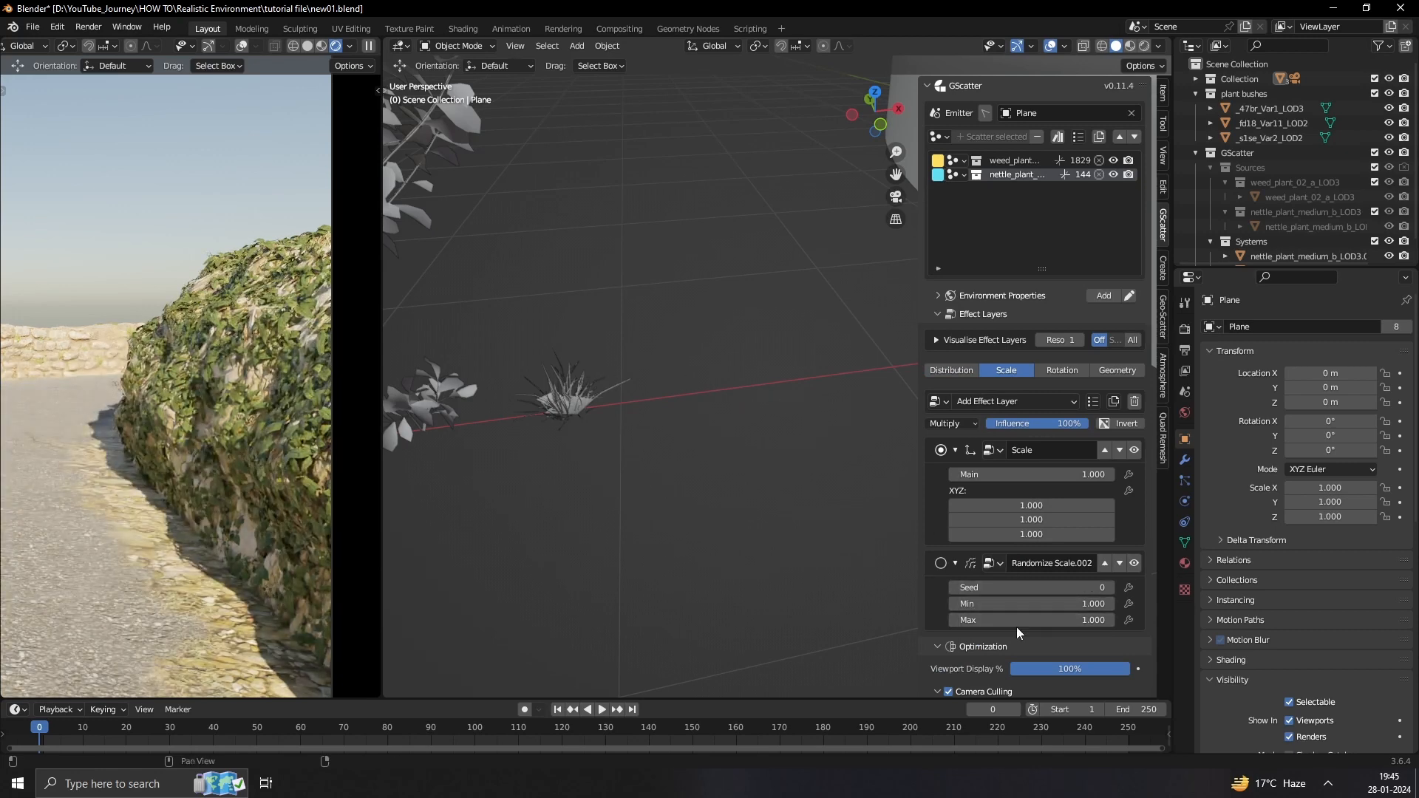
{"action": "type", "text": "2"}
{"action": "key", "text": "Return"}
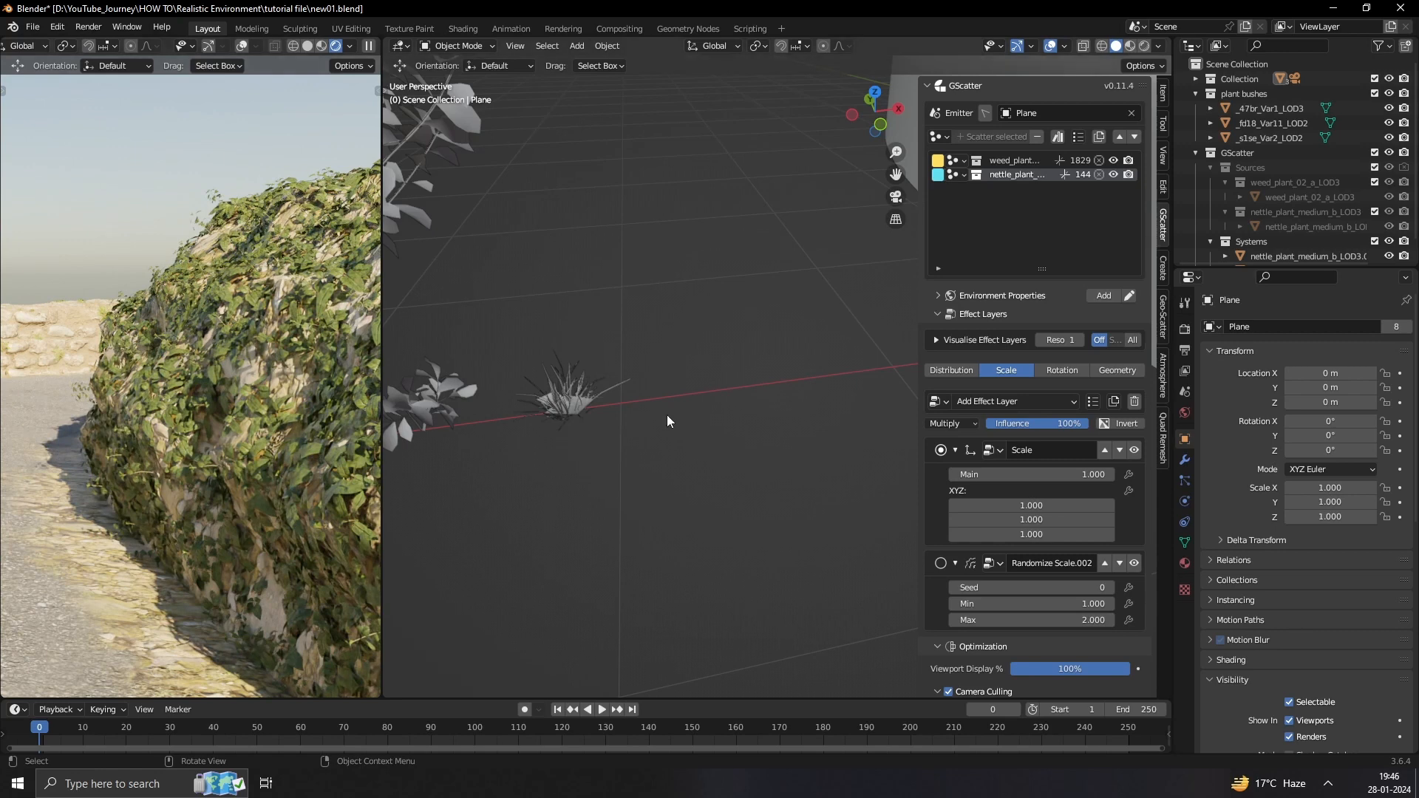
Select the grass clump _47br_Var1_LOD3 beside the bush and scatter it over the slope.
{"action": "scroll", "coordinate": [571, 348], "scroll_direction": "up", "scroll_amount": 2}
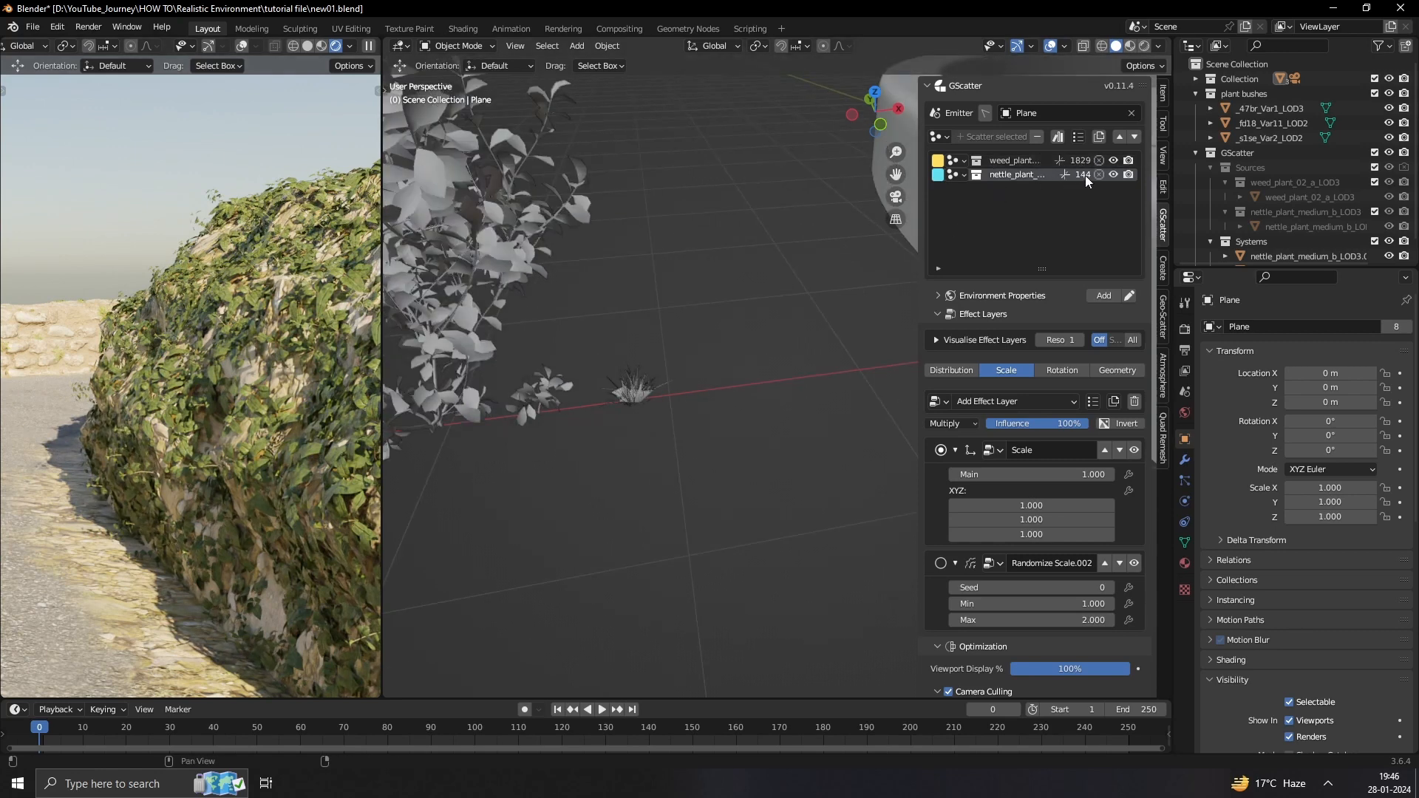
{"action": "middle_click_drag", "start_coordinate": [746, 325], "coordinate": [696, 339]}
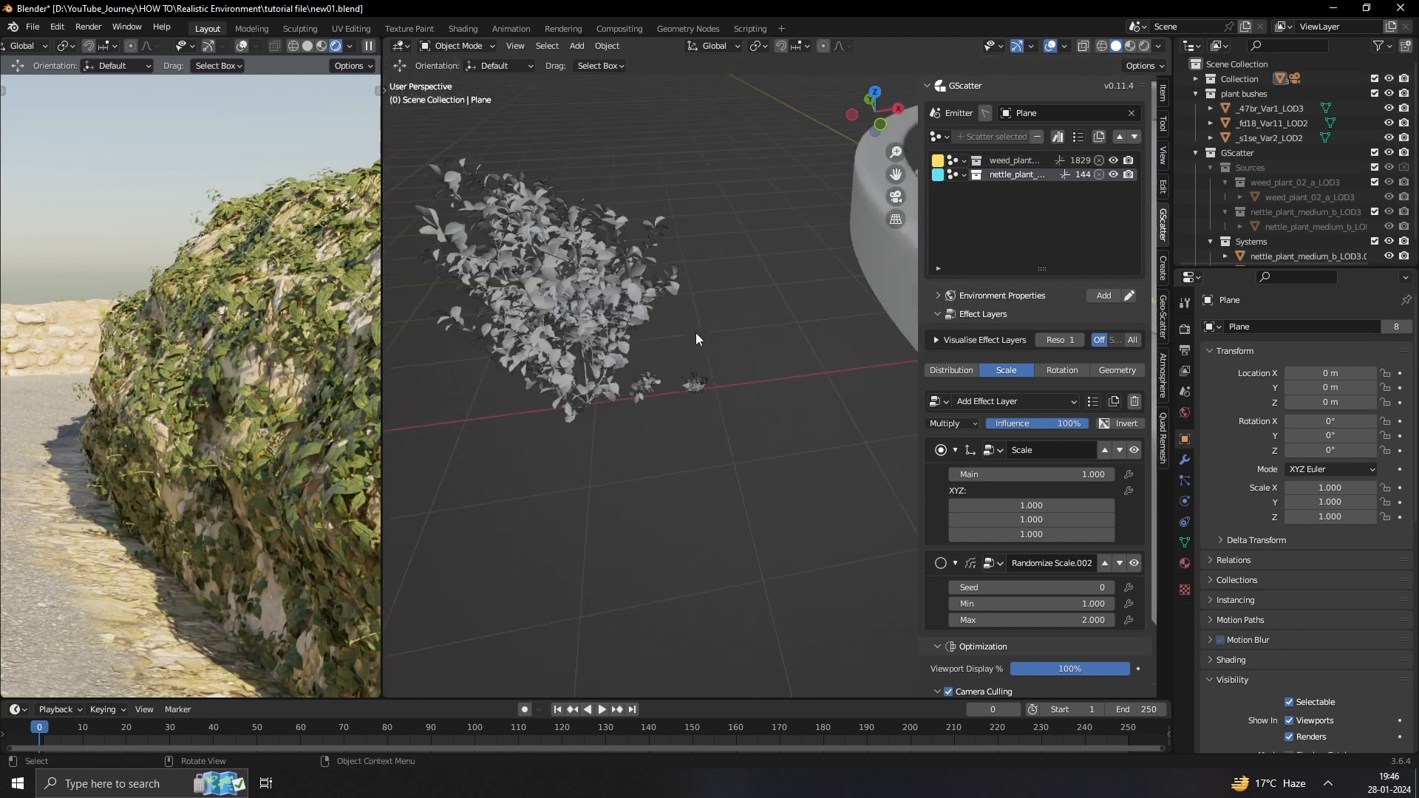
{"action": "scroll", "coordinate": [680, 360], "scroll_direction": "up", "scroll_amount": 5}
{"action": "left_click", "coordinate": [683, 378]}
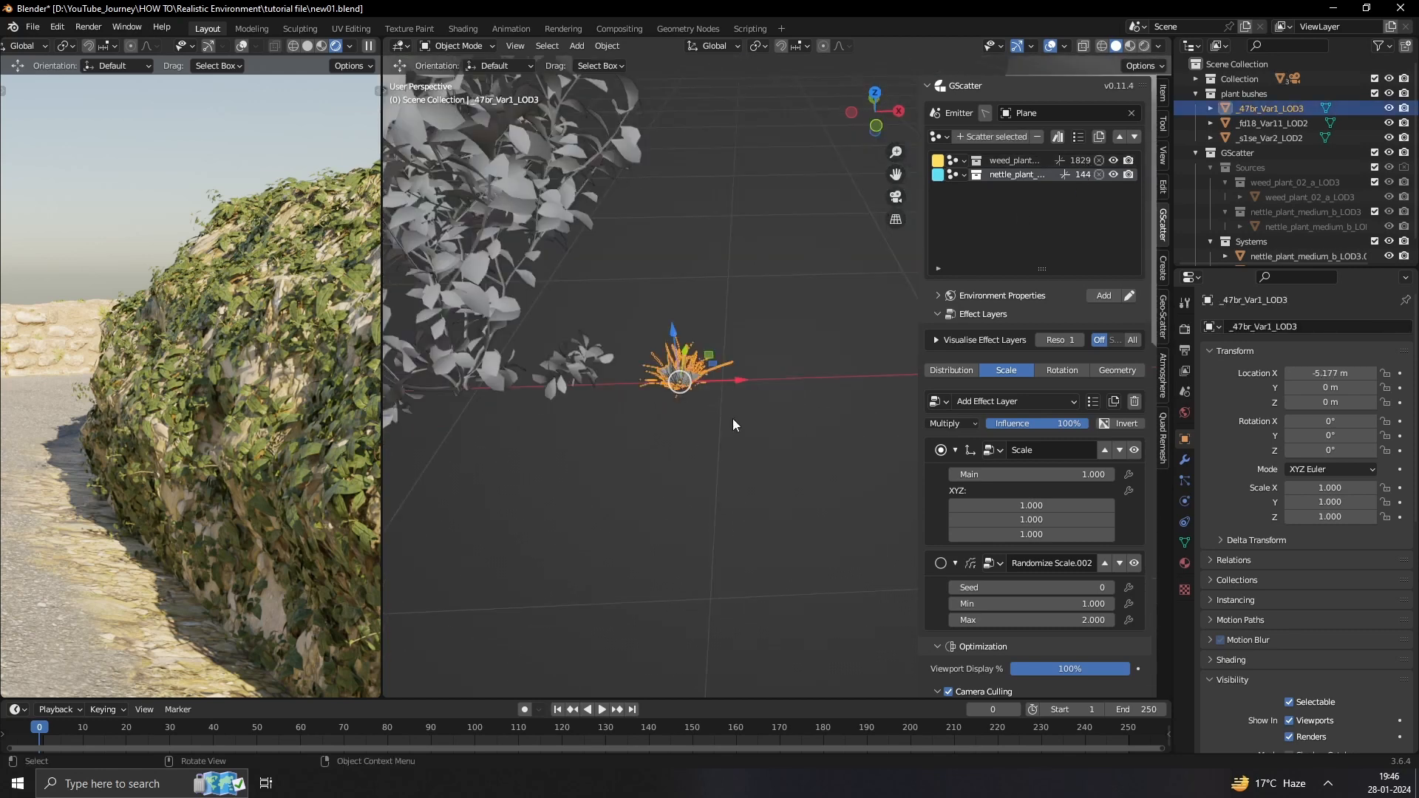
{"action": "left_click", "coordinate": [973, 135]}
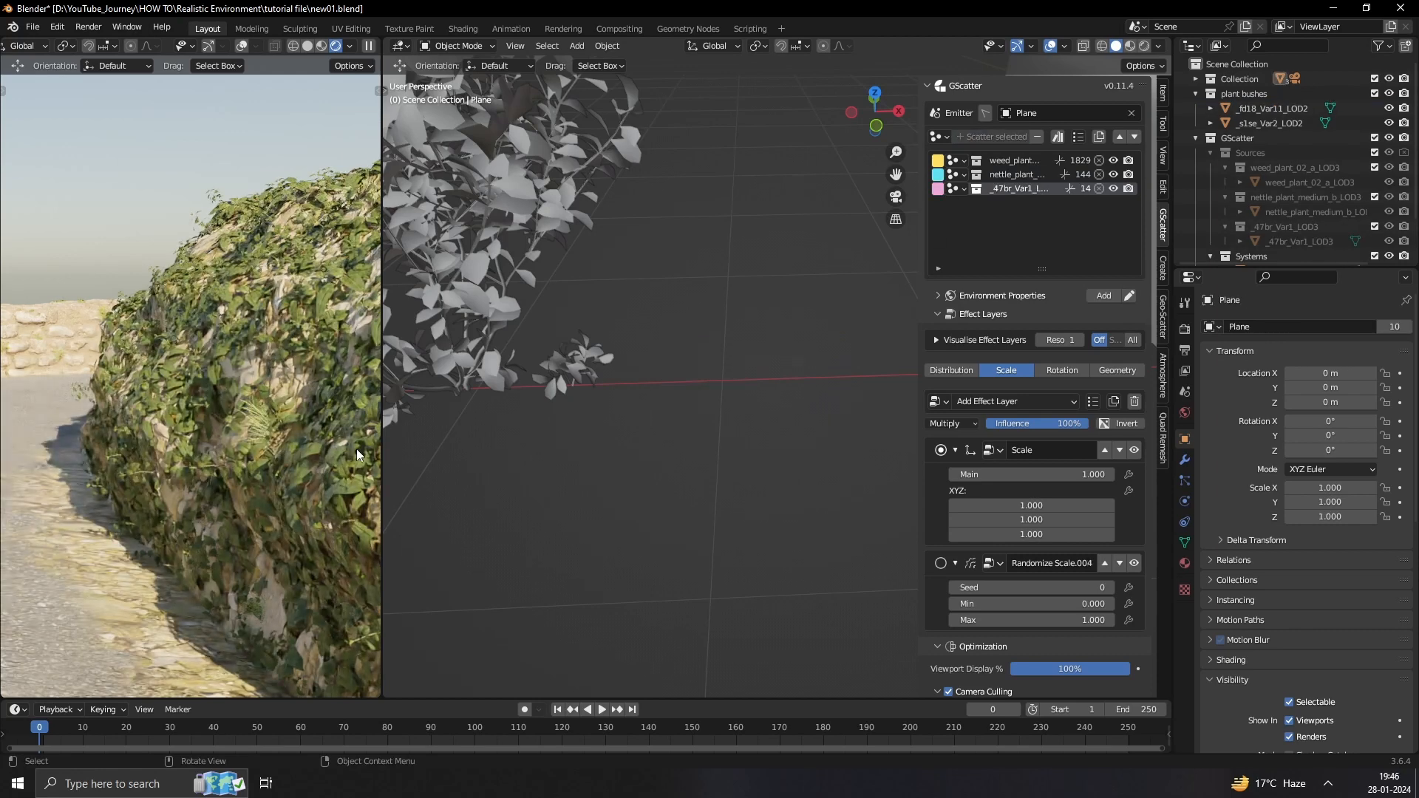
Randomize the scale of the scattered grass clumps between a minimum of 0.5 and a maximum of 1.2.
{"action": "double_click", "coordinate": [1024, 603]}
{"action": "type", "text": "0.5"}
{"action": "key", "text": "Return"}
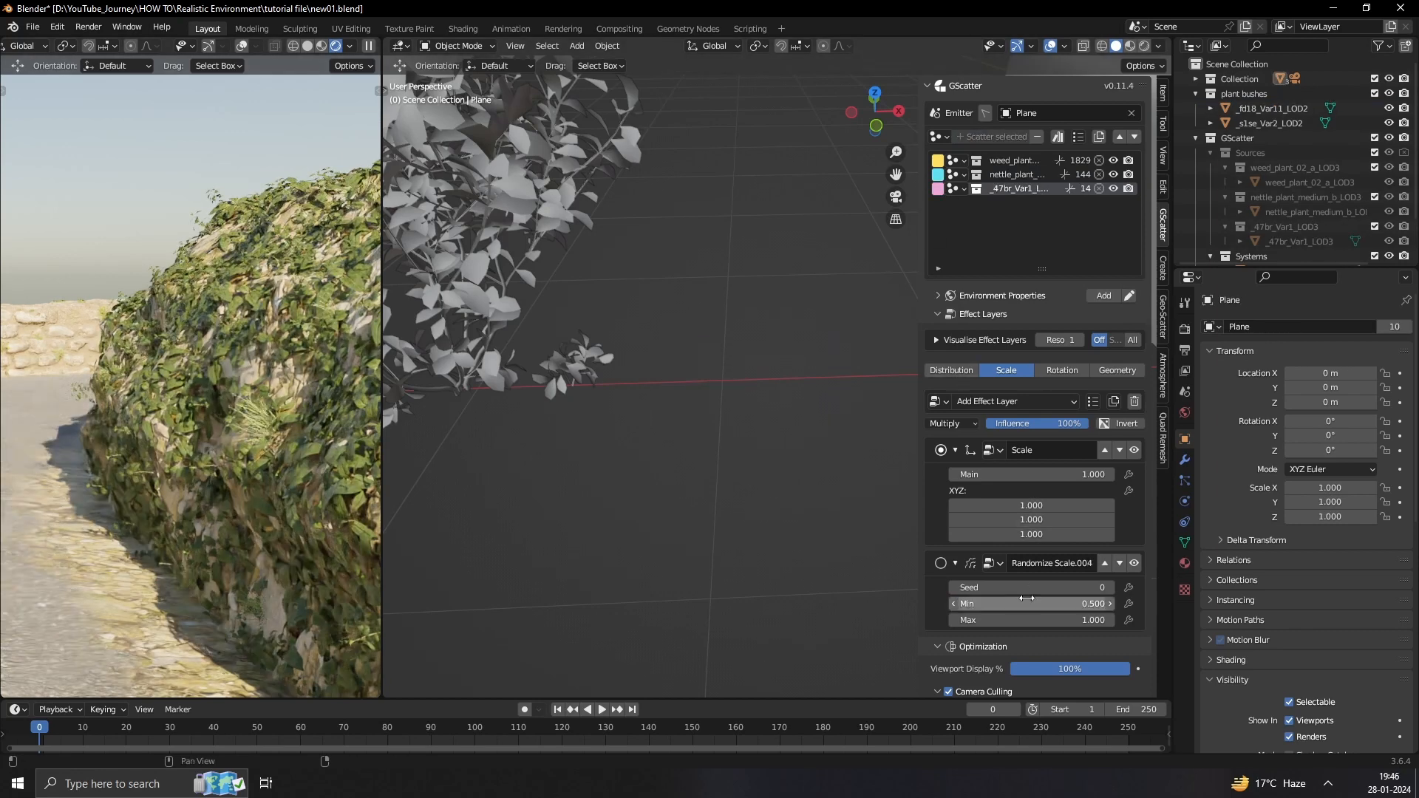
{"action": "double_click", "coordinate": [1044, 616]}
{"action": "type", "text": "1.2"}
{"action": "key", "text": "Return"}
Set the distribution density of the scattered grass clumps to 5 and check them in the camera view.
{"action": "left_click", "coordinate": [951, 369]}
{"action": "double_click", "coordinate": [1031, 489]}
{"action": "type", "text": "5"}
{"action": "key", "text": "Return"}
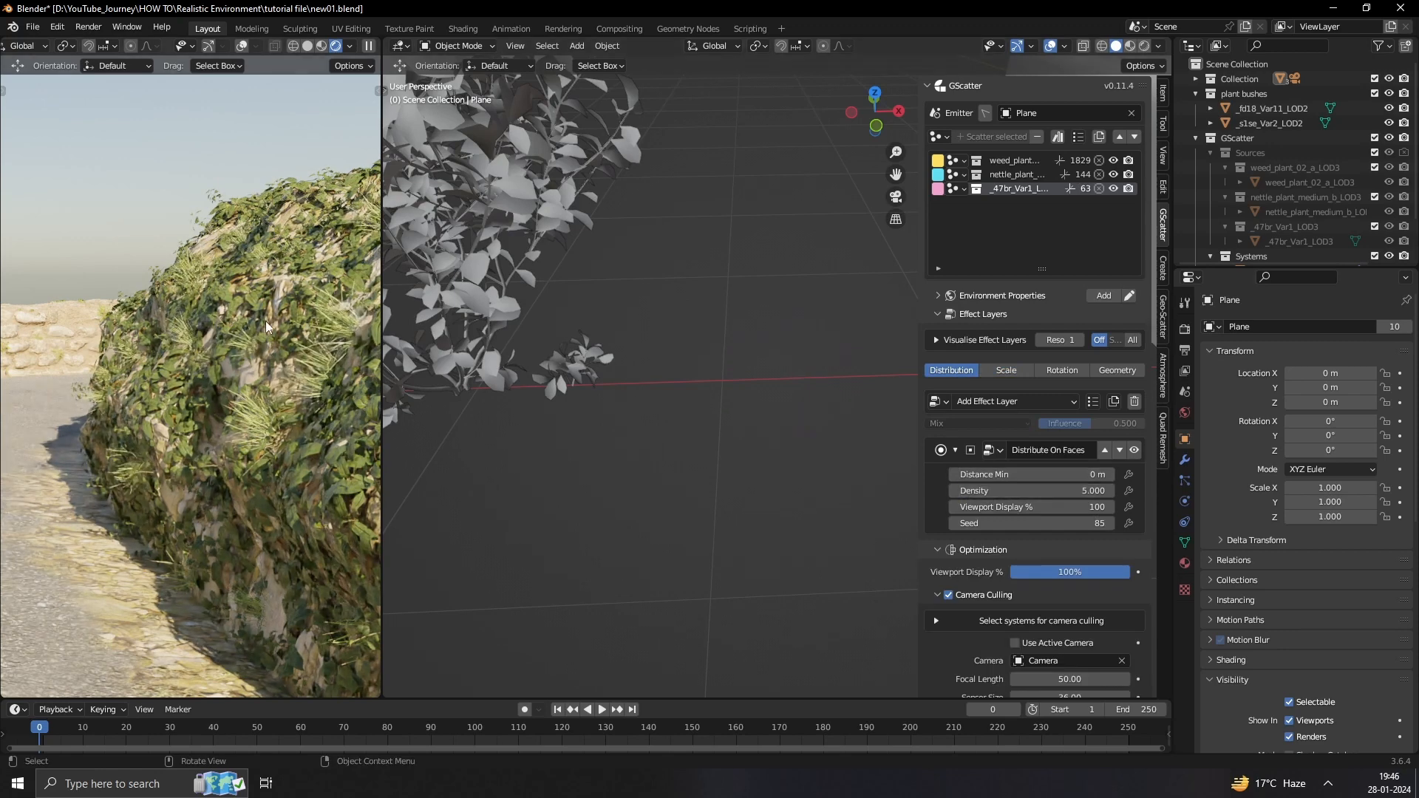
{"action": "scroll", "coordinate": [298, 414], "scroll_direction": "down", "scroll_amount": 1}
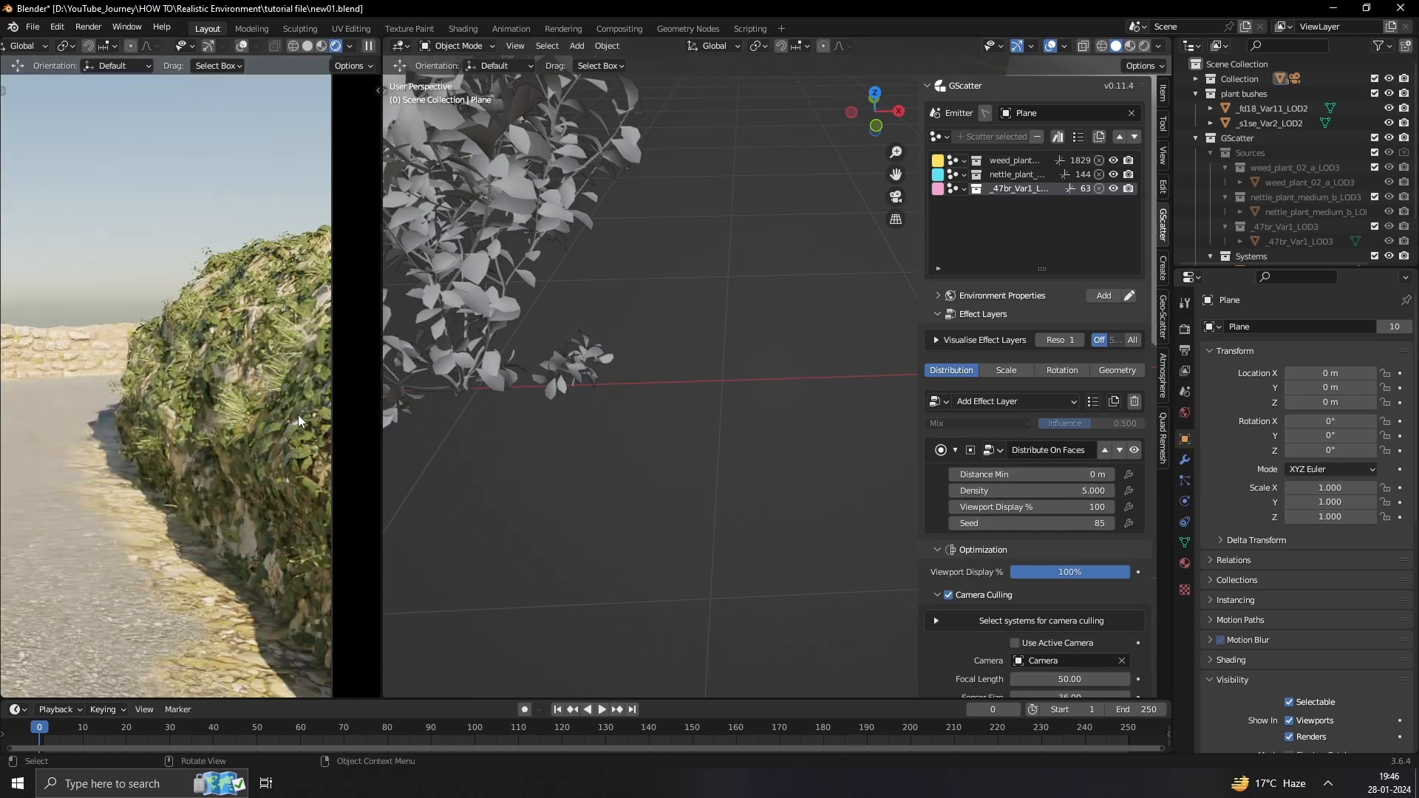
{"action": "scroll", "coordinate": [245, 404], "scroll_direction": "up", "scroll_amount": 1}
{"action": "scroll", "coordinate": [650, 429], "scroll_direction": "down", "scroll_amount": 1}
Scatter the small leafy plant _s1se_Var2_LOD2 over the slope and randomize its scale between 0.5 and 1.5.
{"action": "left_click", "coordinate": [638, 372]}
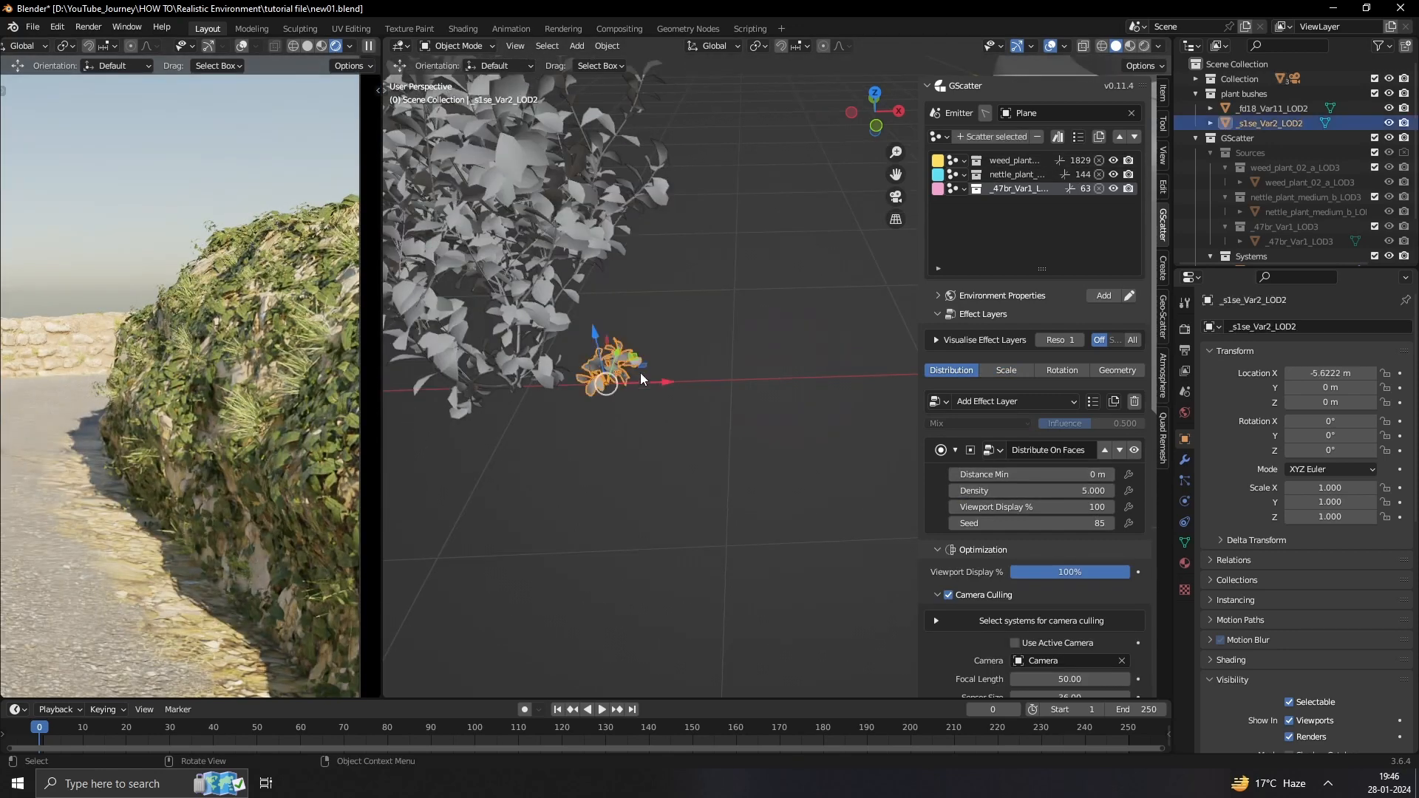
{"action": "middle_click_drag", "start_coordinate": [752, 414], "coordinate": [755, 428]}
{"action": "left_click", "coordinate": [976, 138]}
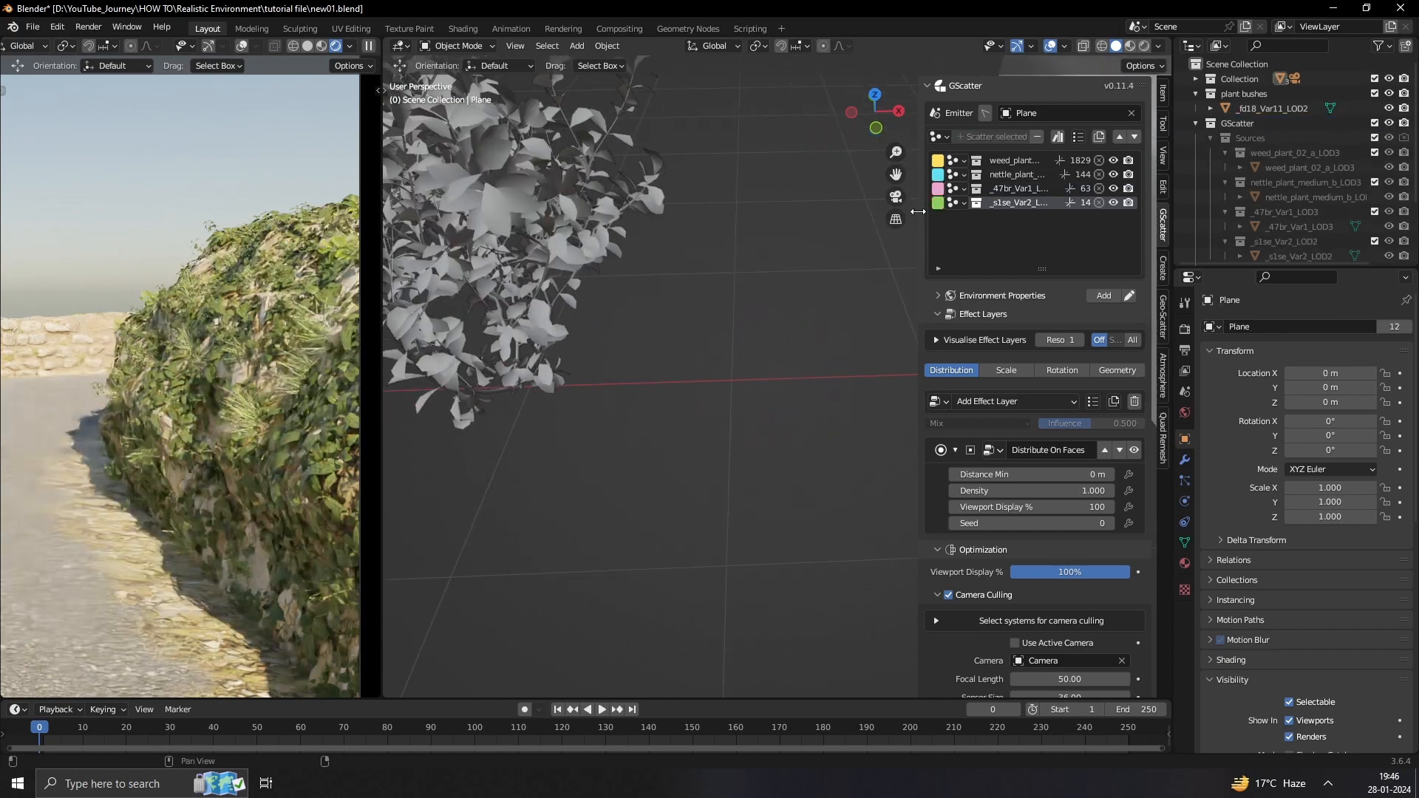
{"action": "left_click", "coordinate": [1000, 369]}
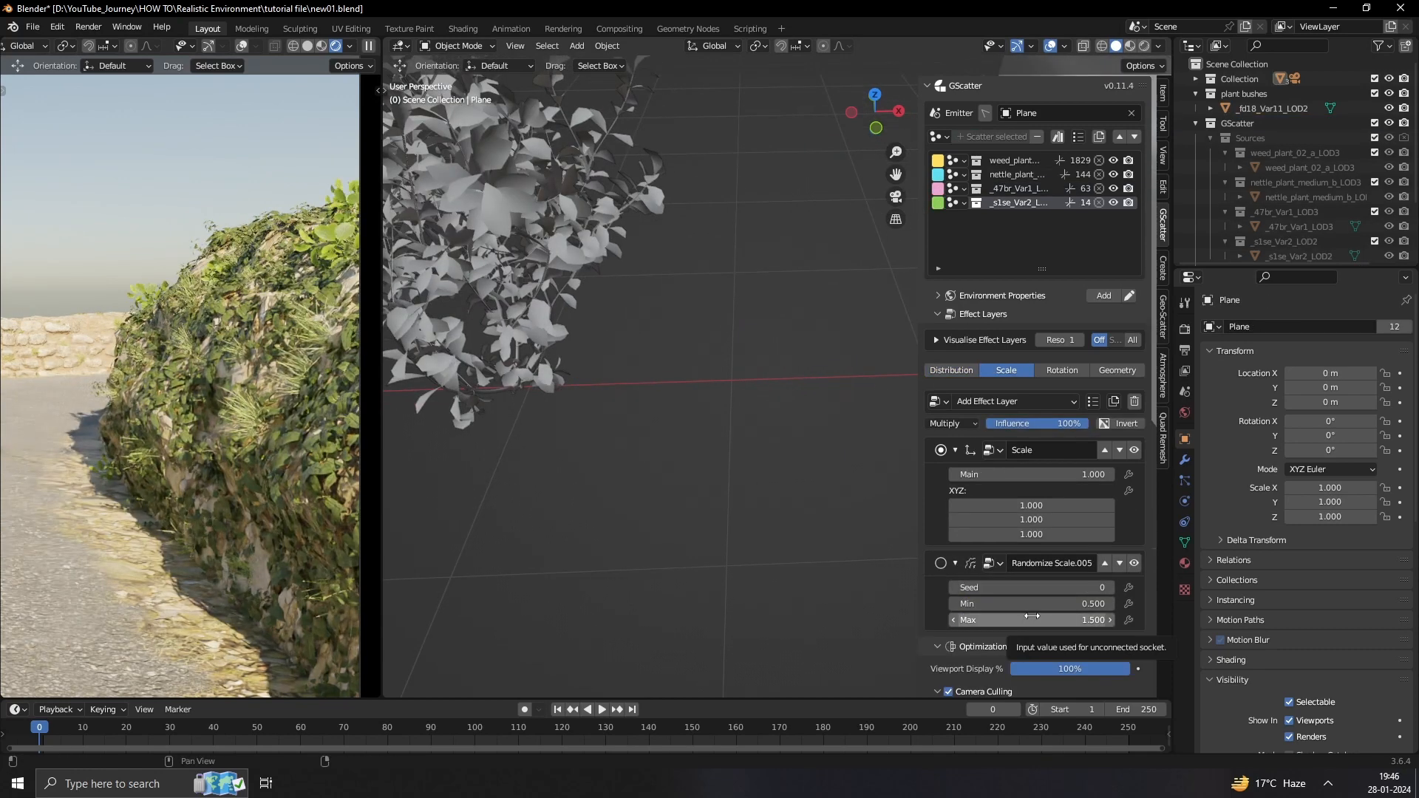
Try a distribution density of 50 on the scattered _s1se_Var2_LOD2 plants and settle on 10.
{"action": "left_click", "coordinate": [953, 370]}
{"action": "double_click", "coordinate": [1042, 491]}
{"action": "type", "text": "50"}
{"action": "key", "text": "Return"}
{"action": "double_click", "coordinate": [1043, 489]}
{"action": "type", "text": "10"}
{"action": "key", "text": "Return"}
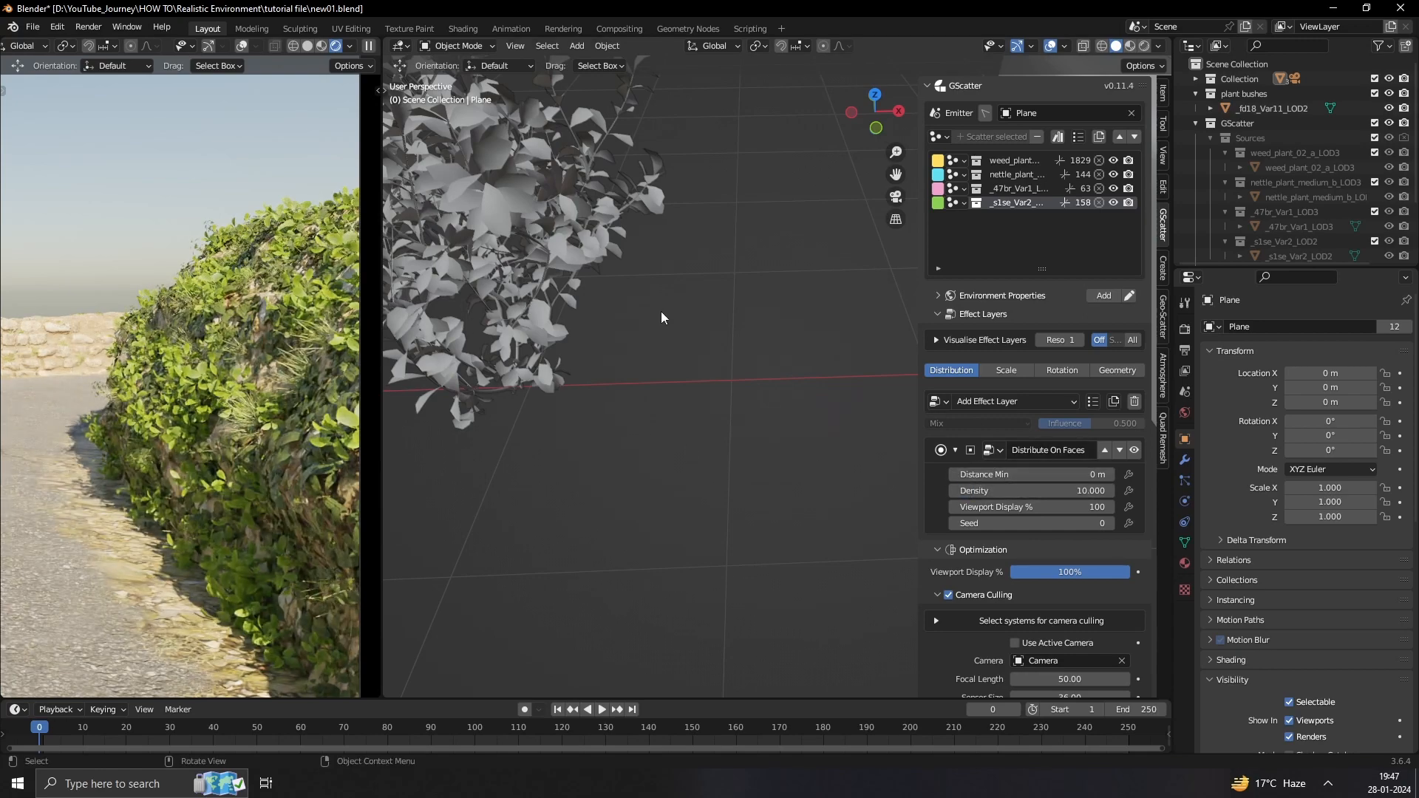
Select the _s1se_Var2_LOD2 scatter system on the slope and set its Distance Min to 0.1 m.
{"action": "scroll", "coordinate": [660, 309], "scroll_direction": "down", "scroll_amount": 7}
{"action": "middle_click_drag", "start_coordinate": [695, 298], "coordinate": [626, 260]}
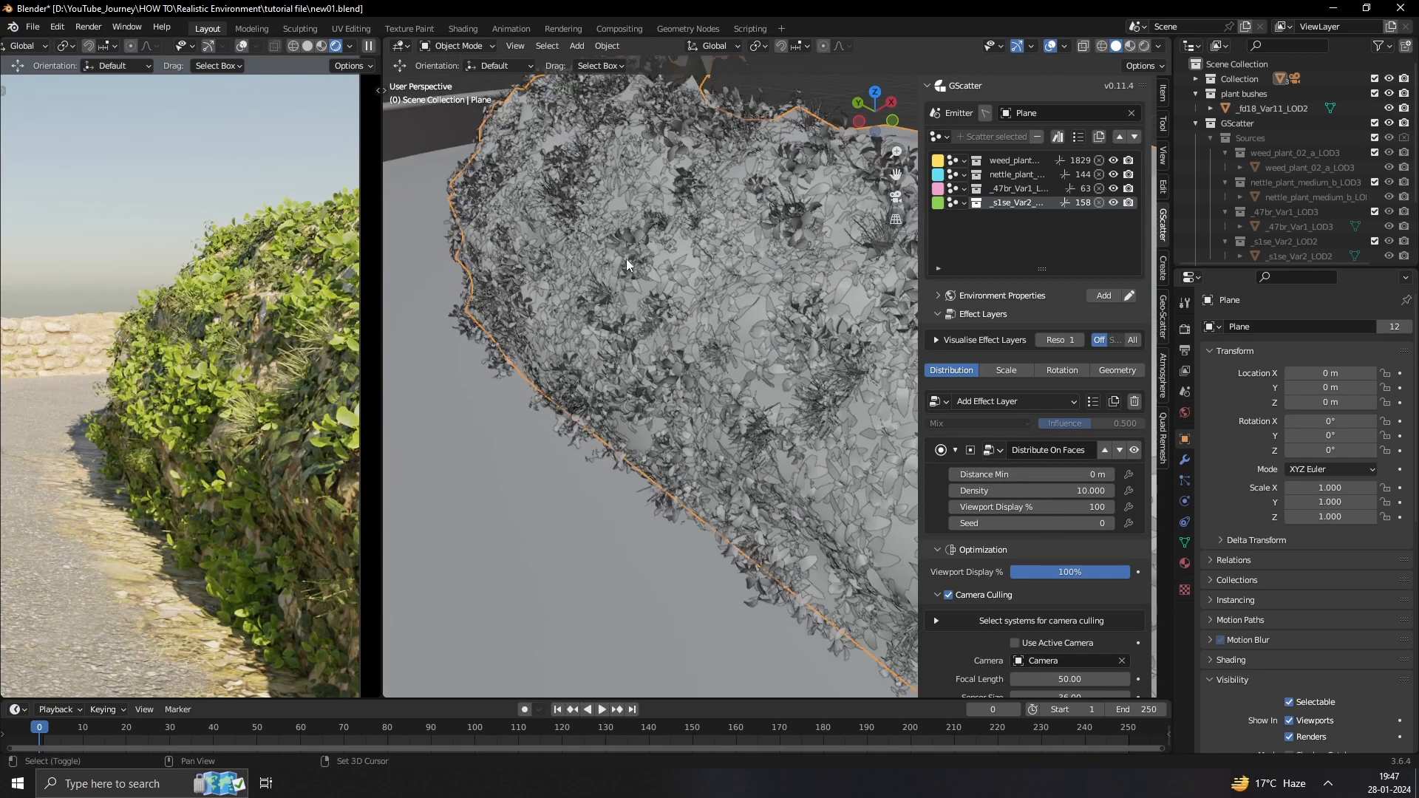
{"action": "scroll", "coordinate": [627, 263], "scroll_direction": "down", "scroll_amount": 2}
{"action": "left_click", "coordinate": [1013, 202]}
{"action": "scroll", "coordinate": [721, 300], "scroll_direction": "up", "scroll_amount": 2}
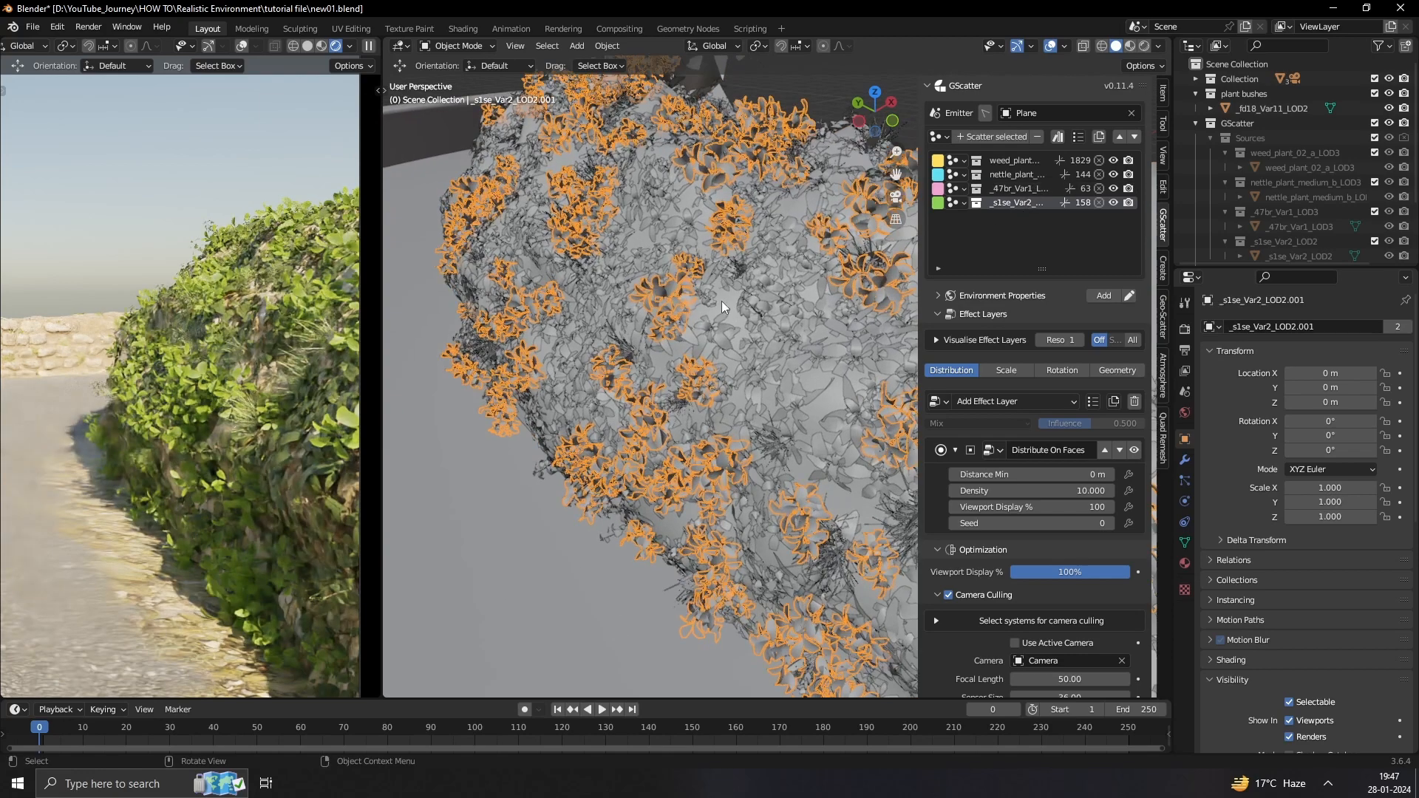
{"action": "middle_click_drag", "start_coordinate": [721, 300], "coordinate": [637, 317]}
{"action": "scroll", "coordinate": [637, 318], "scroll_direction": "up", "scroll_amount": 2}
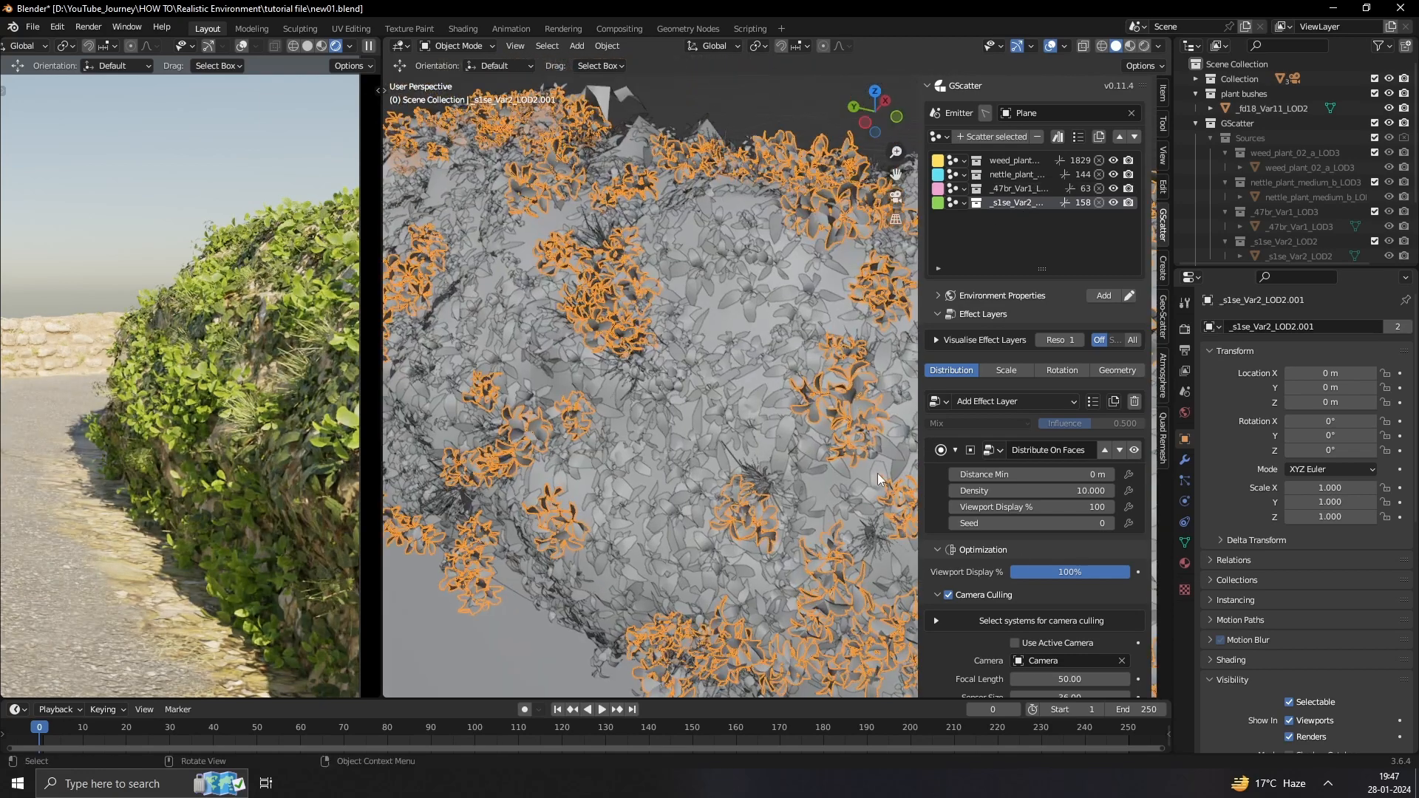
{"action": "left_click", "coordinate": [1016, 477]}
{"action": "type", "text": ".1"}
{"action": "key", "text": "Return"}
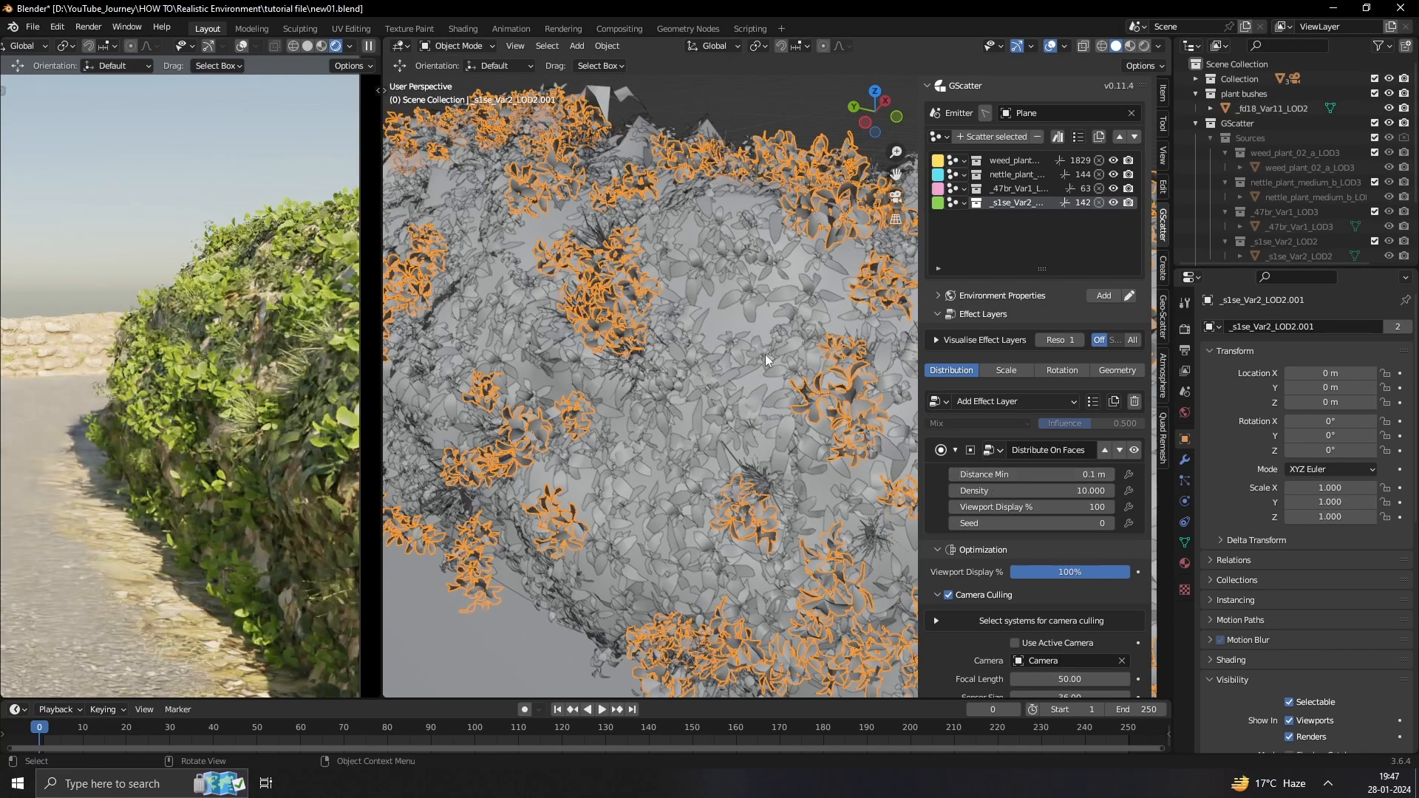
Try a Distance Min of 0.2 m on the _s1se_Var2_LOD2 scatter and return it to 0.1 m.
{"action": "left_click", "coordinate": [1063, 475]}
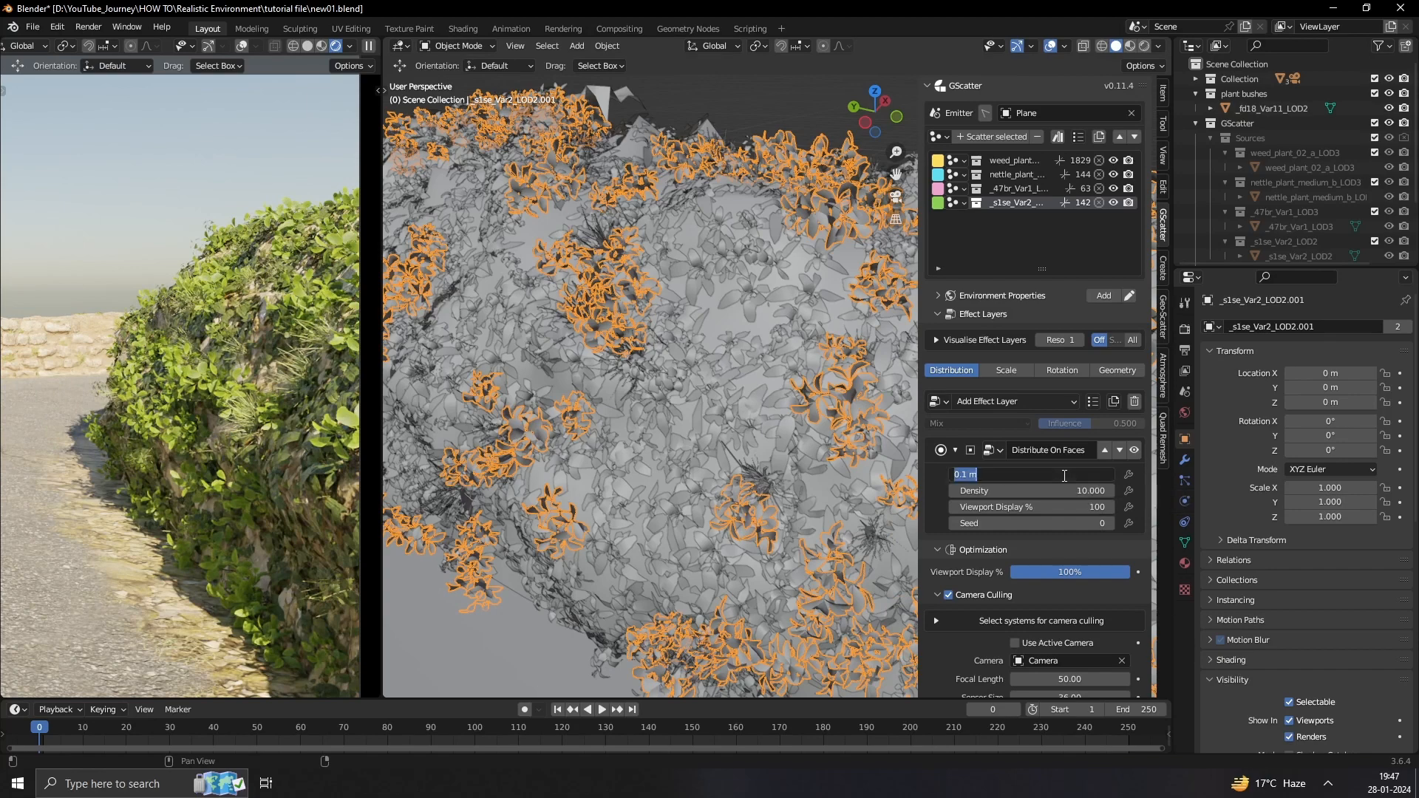
{"action": "type", "text": ".2"}
{"action": "key", "text": "Return"}
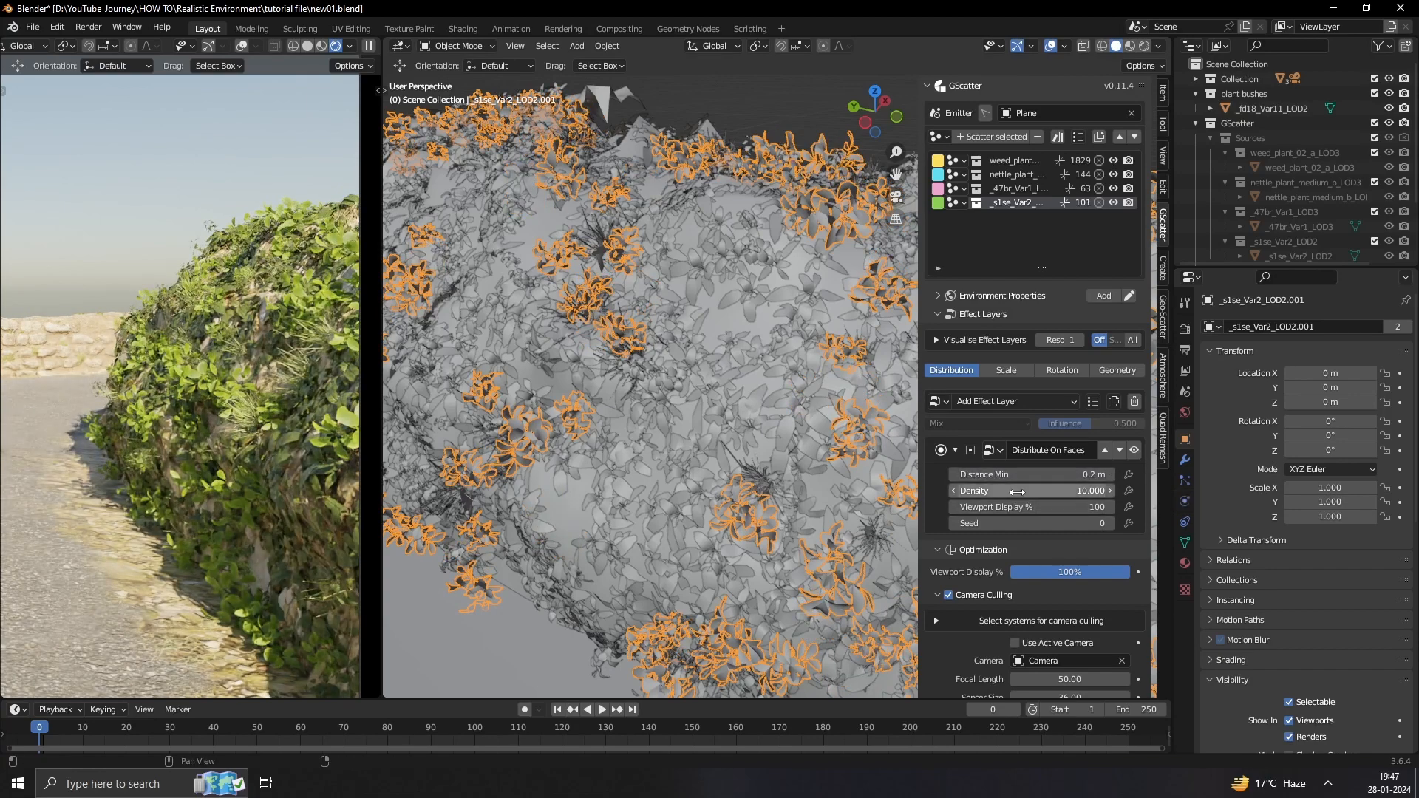
{"action": "left_click", "coordinate": [953, 475]}
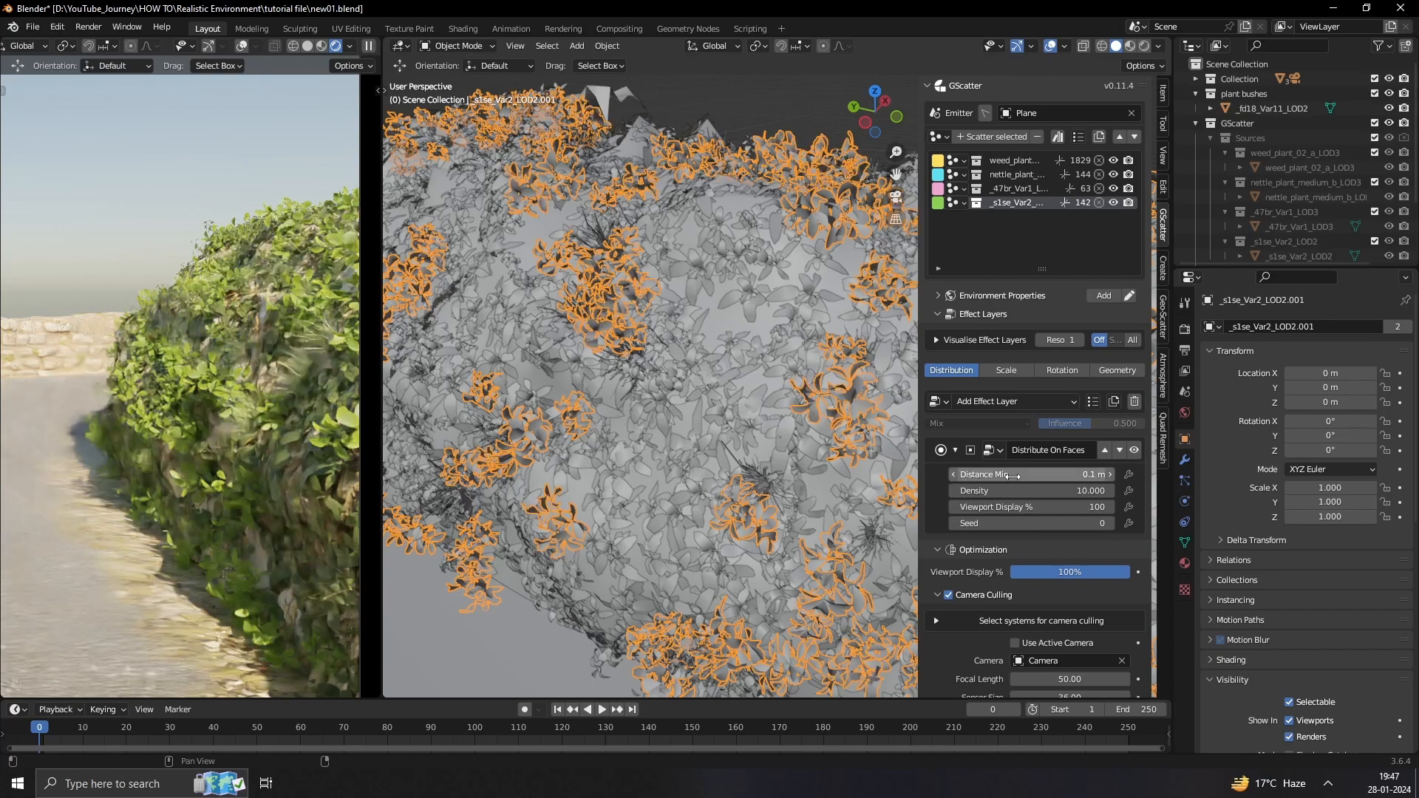
Select the _fd18_Var11_LOD2 bush standing outside the road and scatter it over the slope.
{"action": "scroll", "coordinate": [714, 223], "scroll_direction": "down", "scroll_amount": 3}
{"action": "middle_click_drag", "start_coordinate": [714, 223], "coordinate": [697, 358]}
{"action": "scroll", "coordinate": [697, 354], "scroll_direction": "down", "scroll_amount": 4}
{"action": "middle_click_drag", "start_coordinate": [538, 402], "coordinate": [592, 374], "text": "shift"}
{"action": "scroll", "coordinate": [651, 376], "scroll_direction": "up", "scroll_amount": 2}
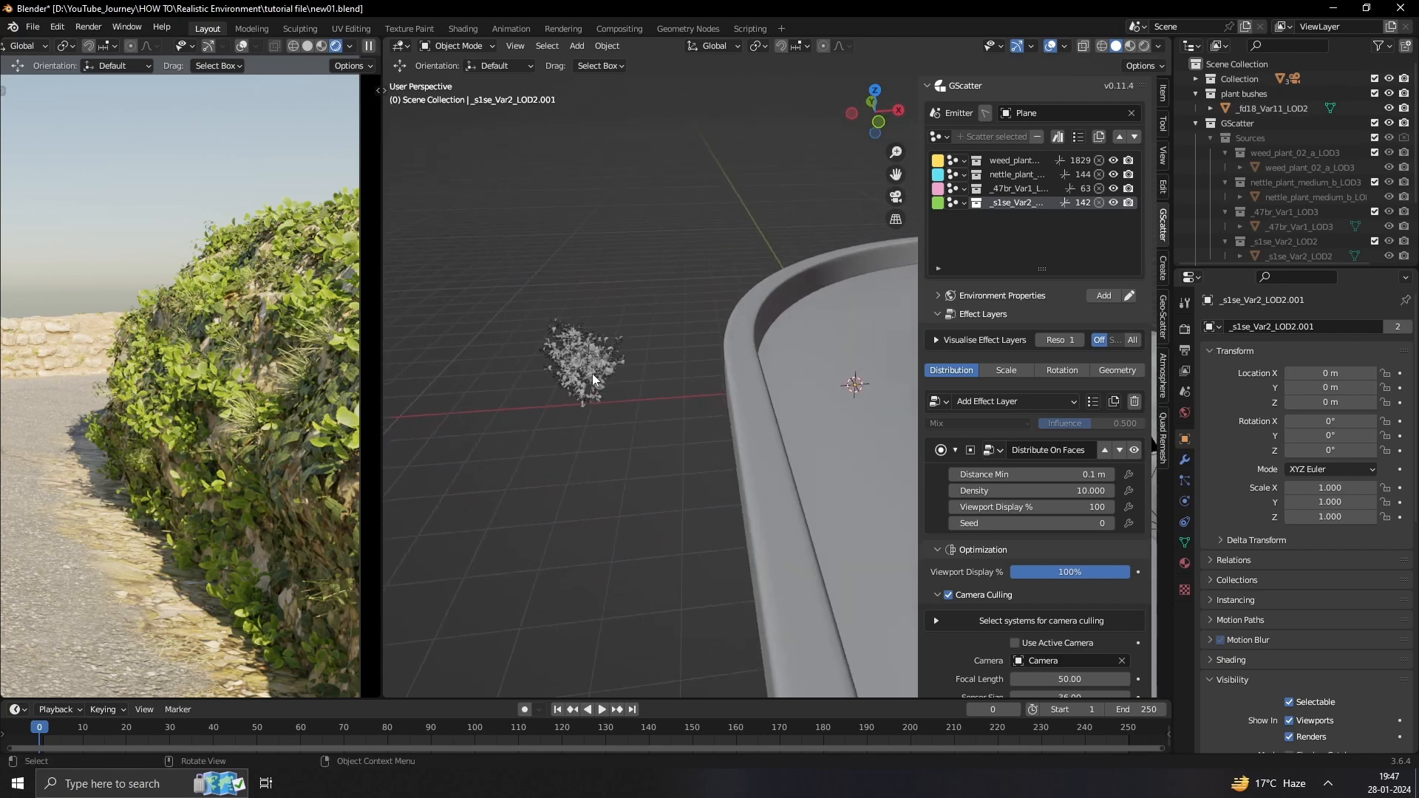
{"action": "middle_click_drag", "start_coordinate": [563, 314], "coordinate": [566, 297], "text": "shift"}
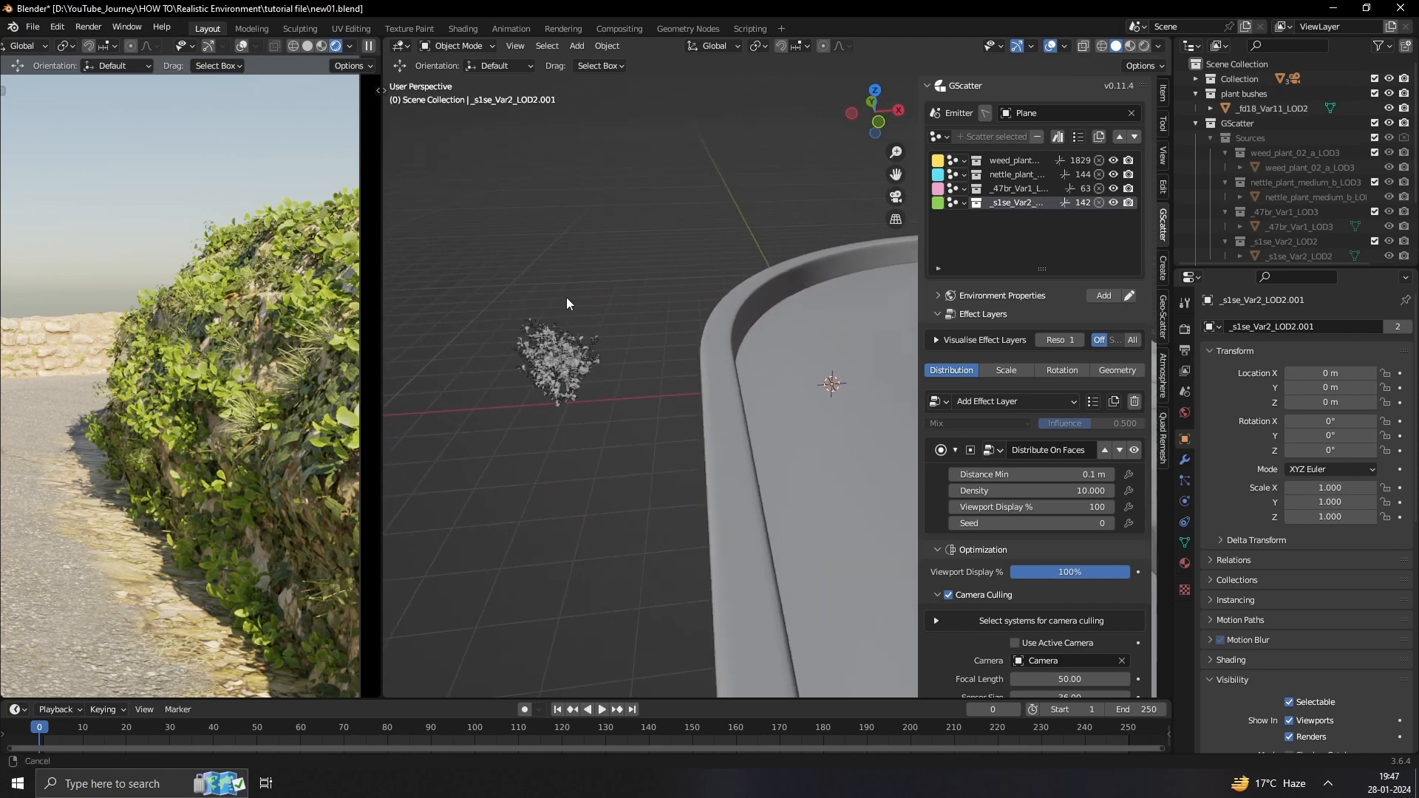
{"action": "left_click", "coordinate": [549, 384], "text": "shift"}
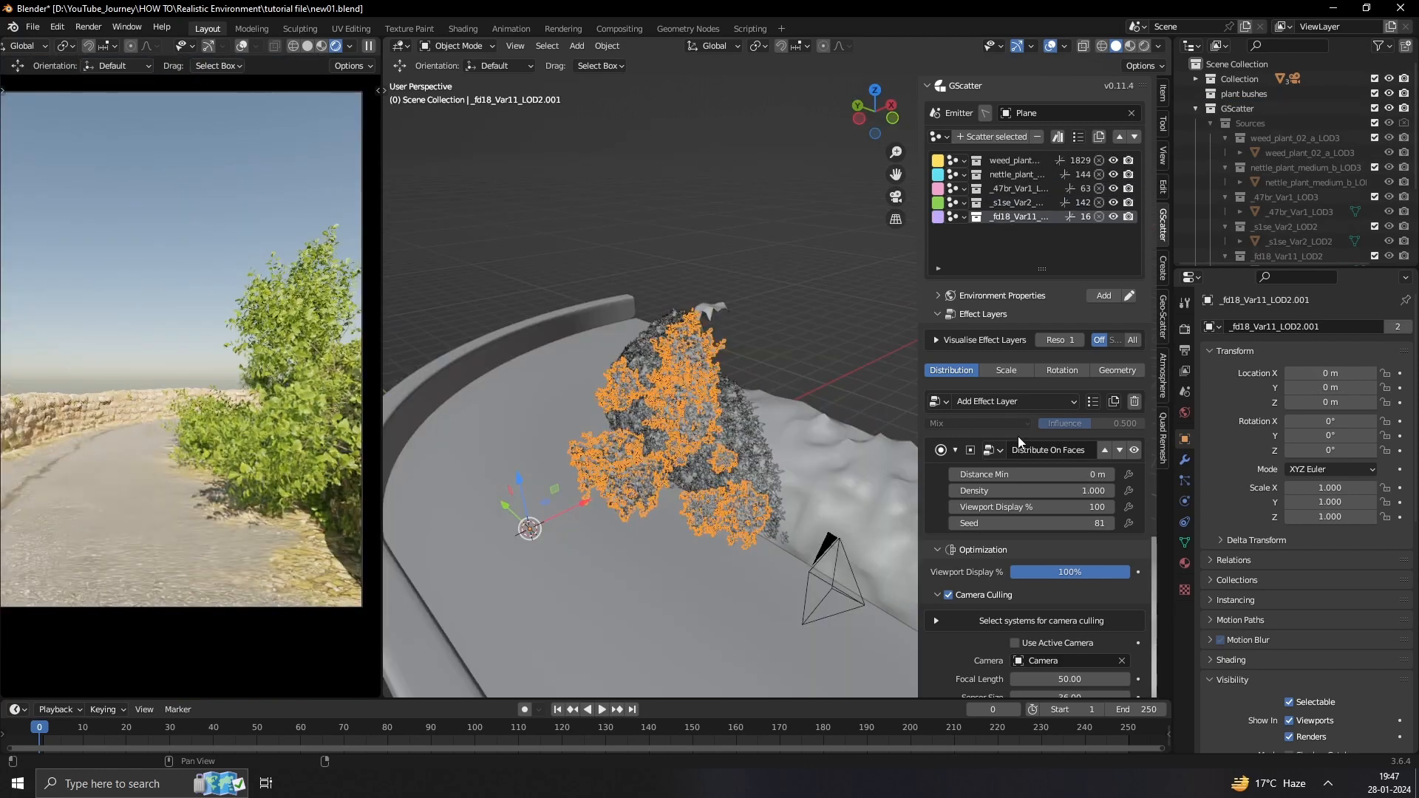
Randomize the scale of the scattered _fd18_Var11_LOD2 bushes between 0.2 and 0.5.
{"action": "left_click", "coordinate": [1009, 374]}
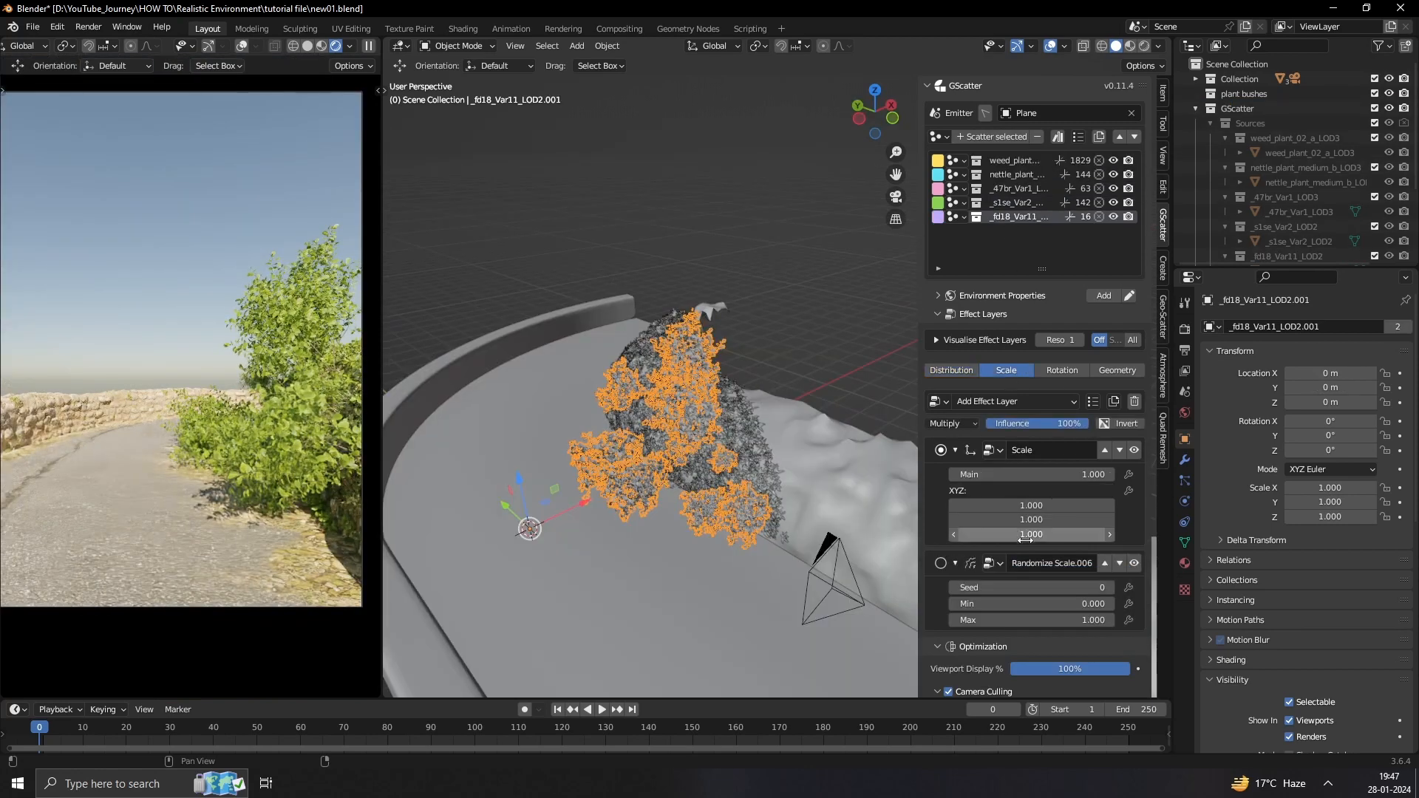
{"action": "left_click", "coordinate": [1024, 602]}
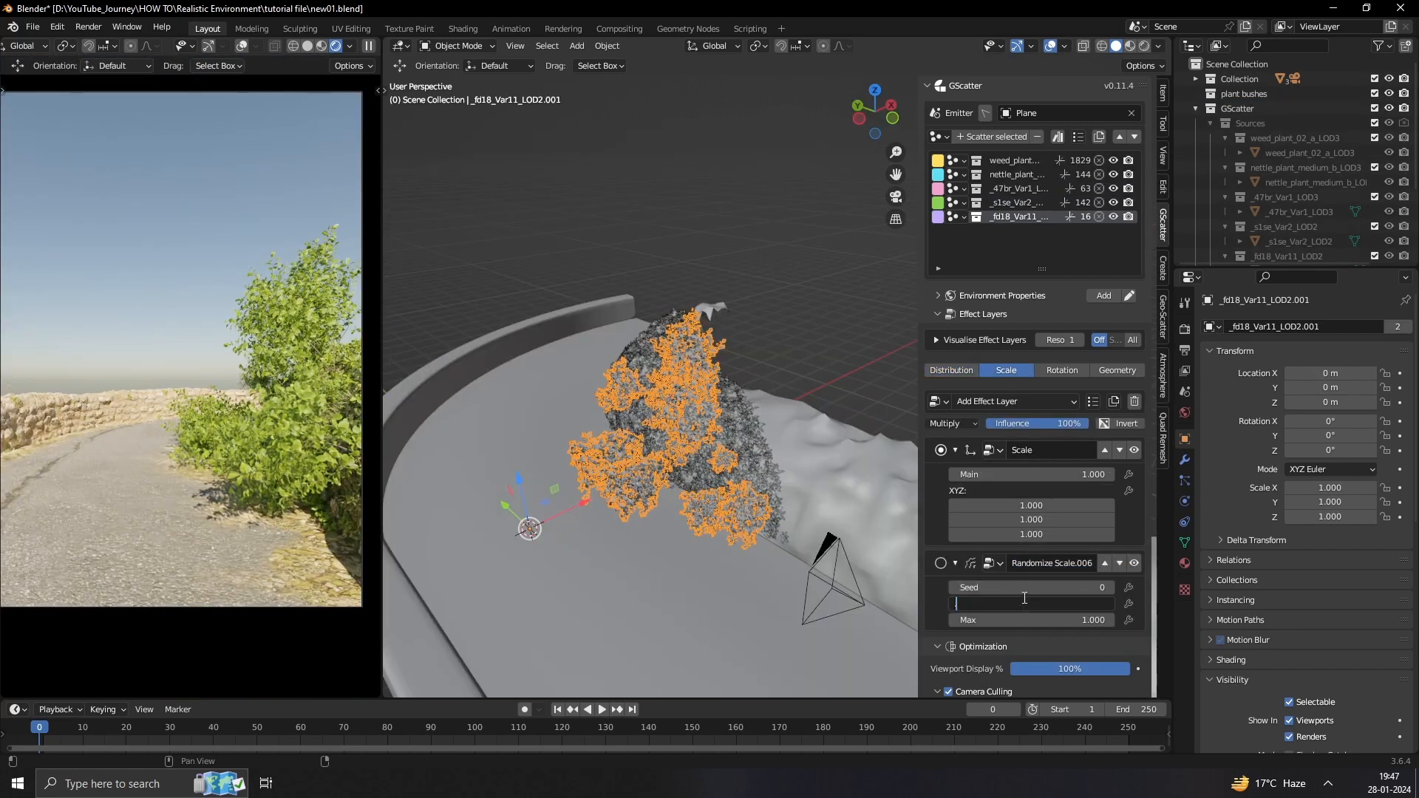
{"action": "type", "text": "0.2"}
{"action": "key", "text": "Return"}
{"action": "left_click", "coordinate": [1024, 620]}
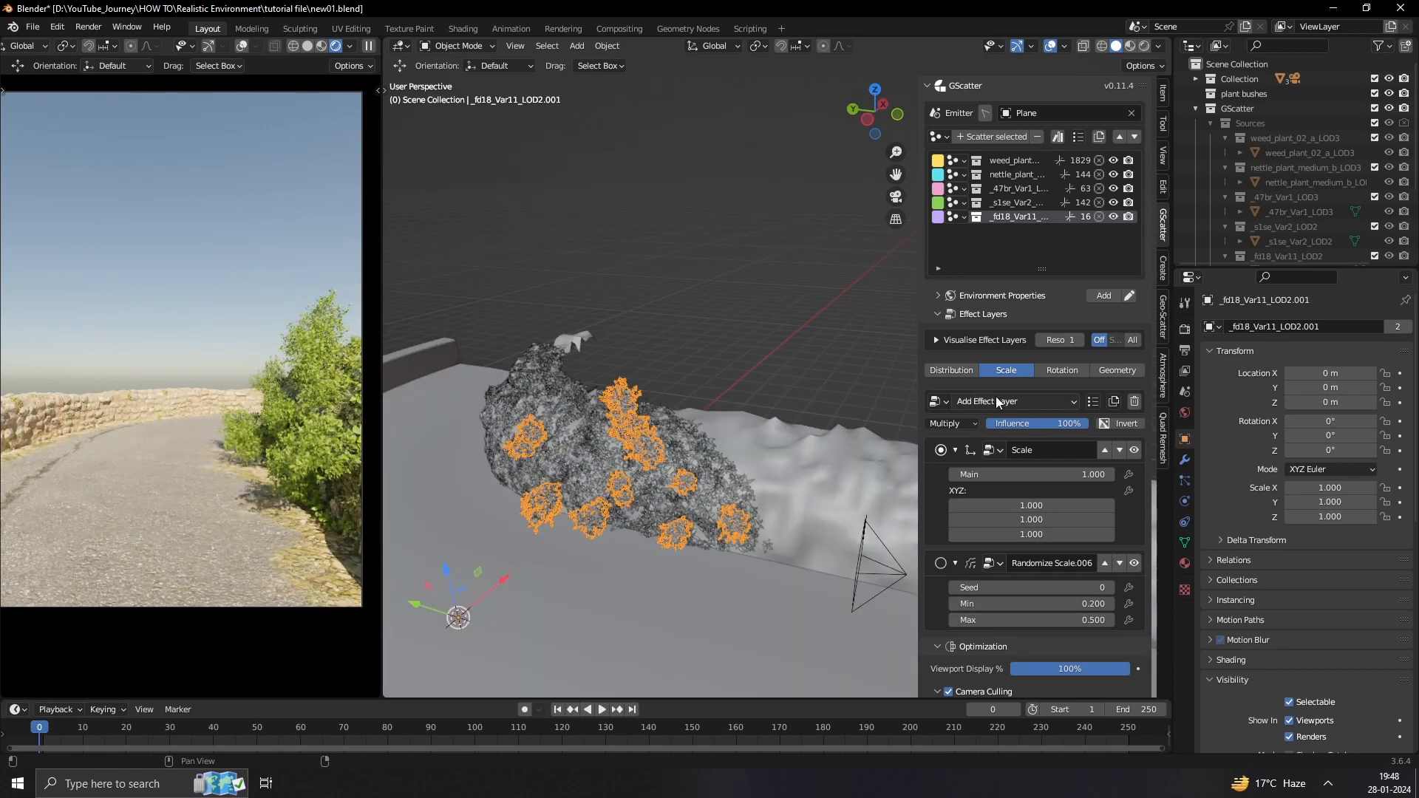
Set the distribution density of the _fd18_Var11_LOD2 scatter to 0.5, deselect it and check the slope in the render.
{"action": "left_click", "coordinate": [951, 369]}
{"action": "left_click", "coordinate": [747, 300]}
{"action": "scroll", "coordinate": [244, 391], "scroll_direction": "up", "scroll_amount": 2}
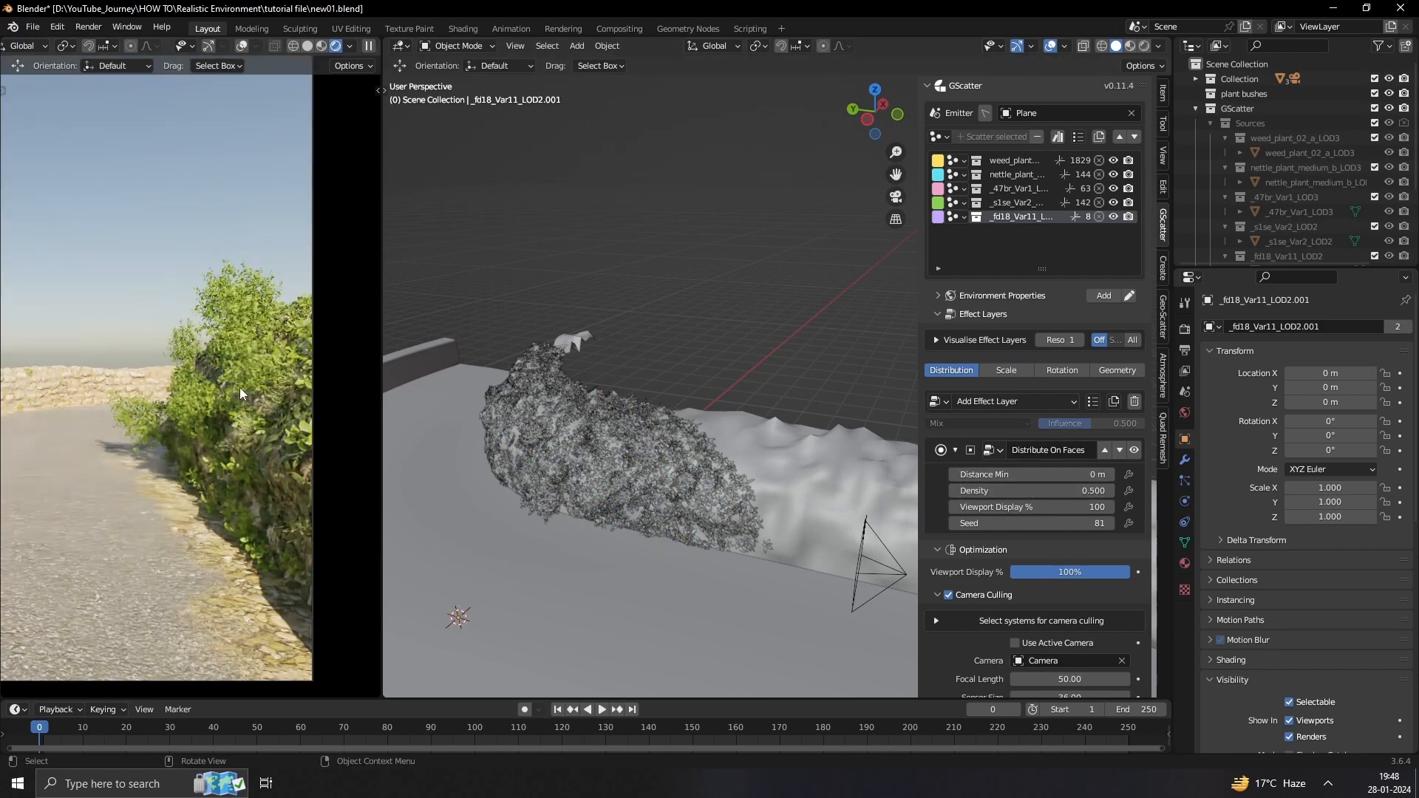
{"action": "middle_click_drag", "start_coordinate": [288, 396], "coordinate": [268, 380], "text": "shift"}
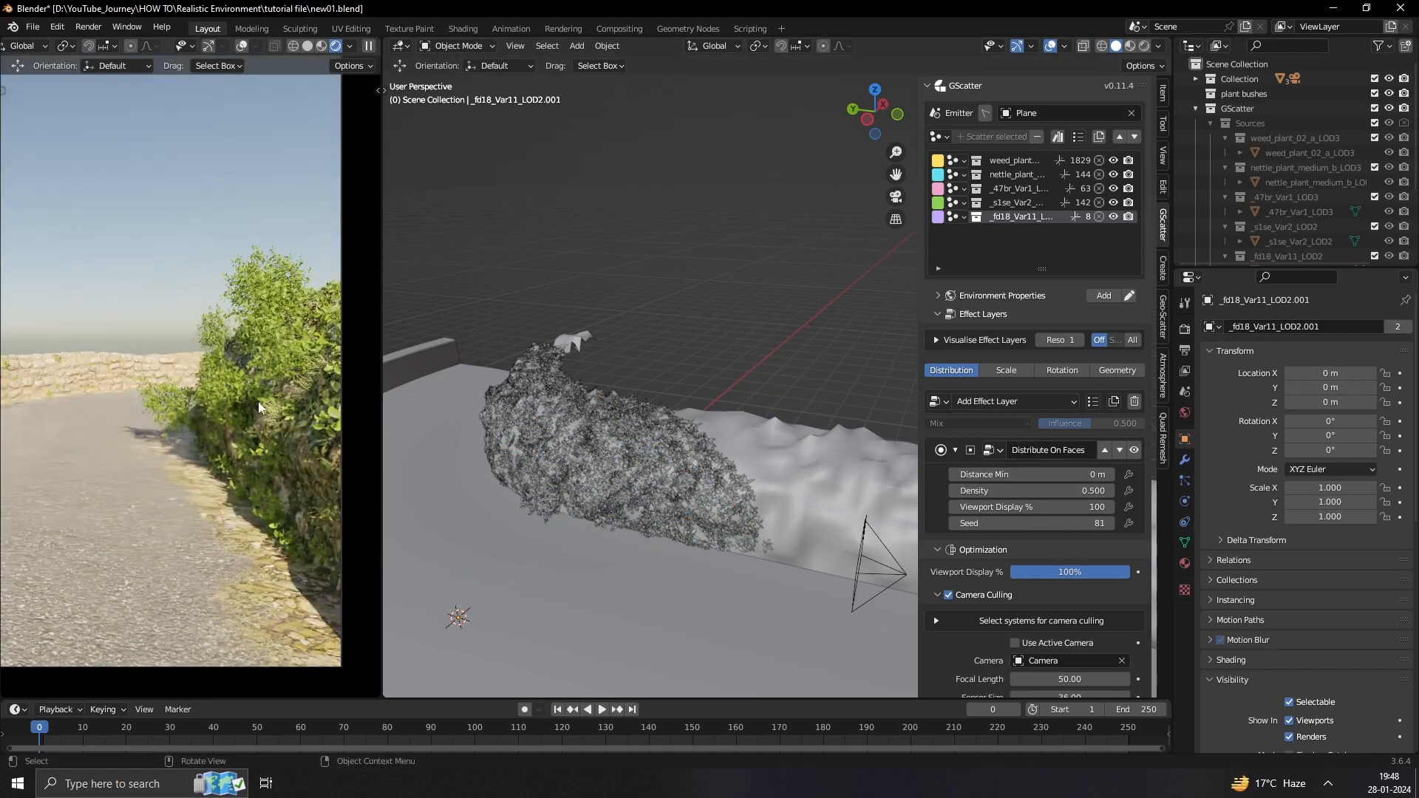
{"action": "scroll", "coordinate": [263, 396], "scroll_direction": "up", "scroll_amount": 1}
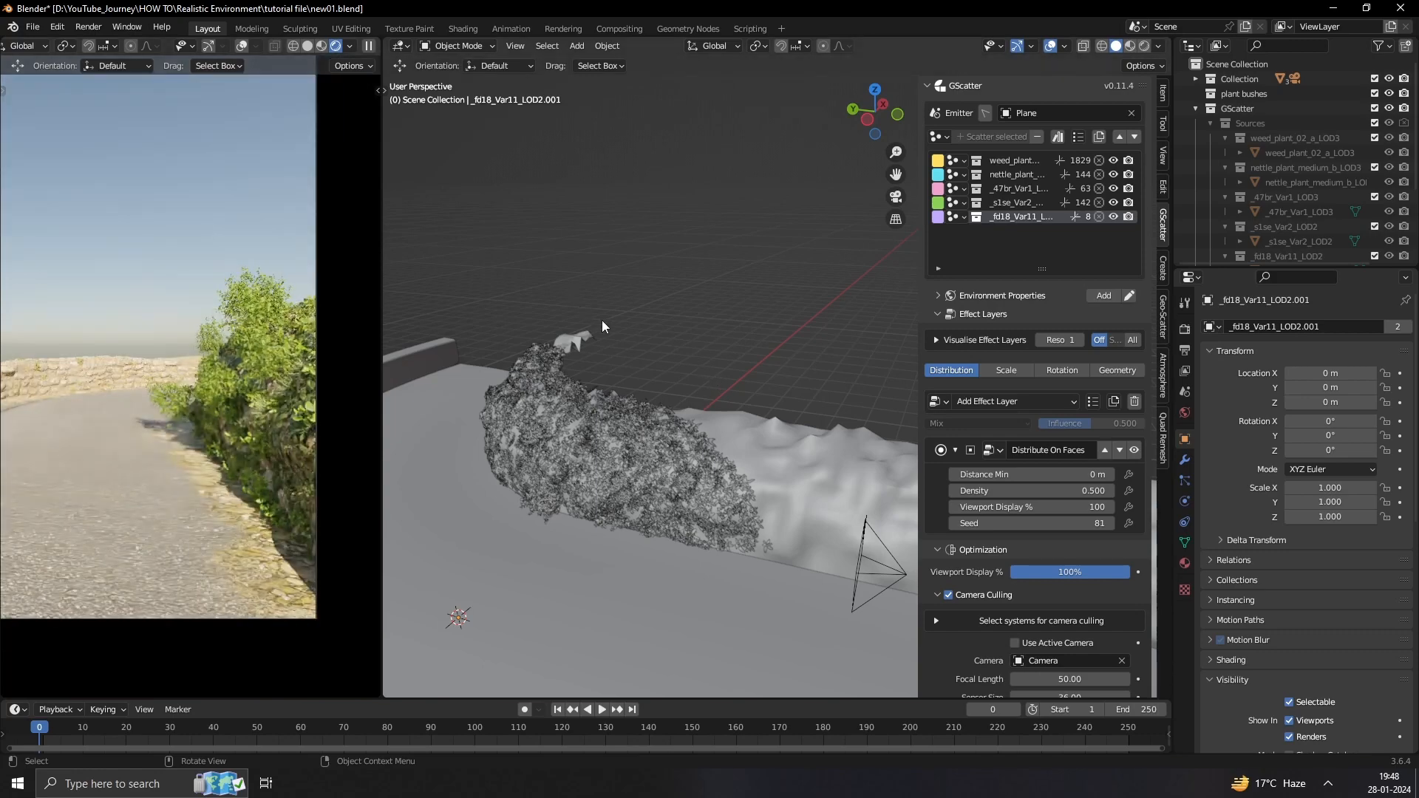
{"action": "middle_click_drag", "start_coordinate": [601, 321], "coordinate": [568, 334]}
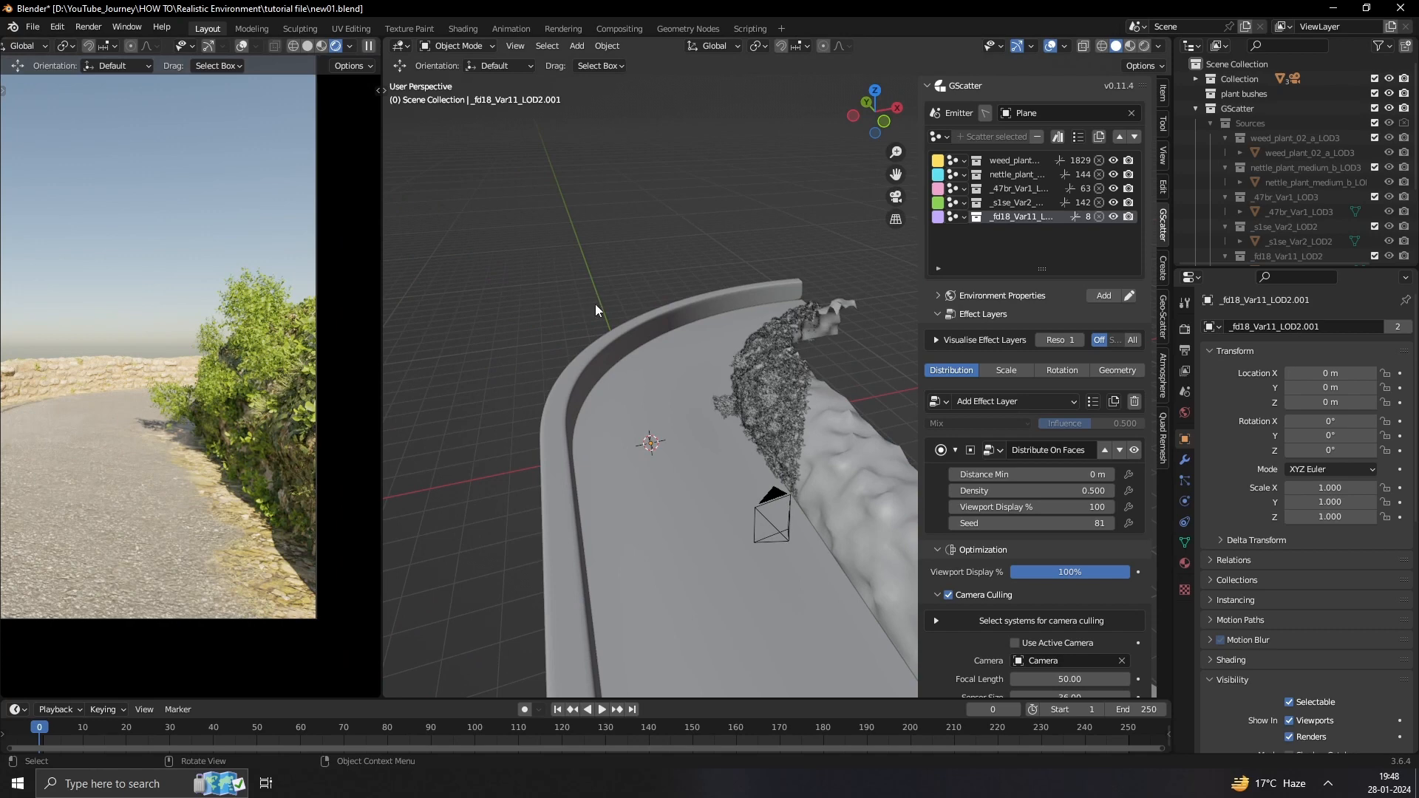
{"action": "middle_click_drag", "start_coordinate": [596, 304], "coordinate": [644, 281]}
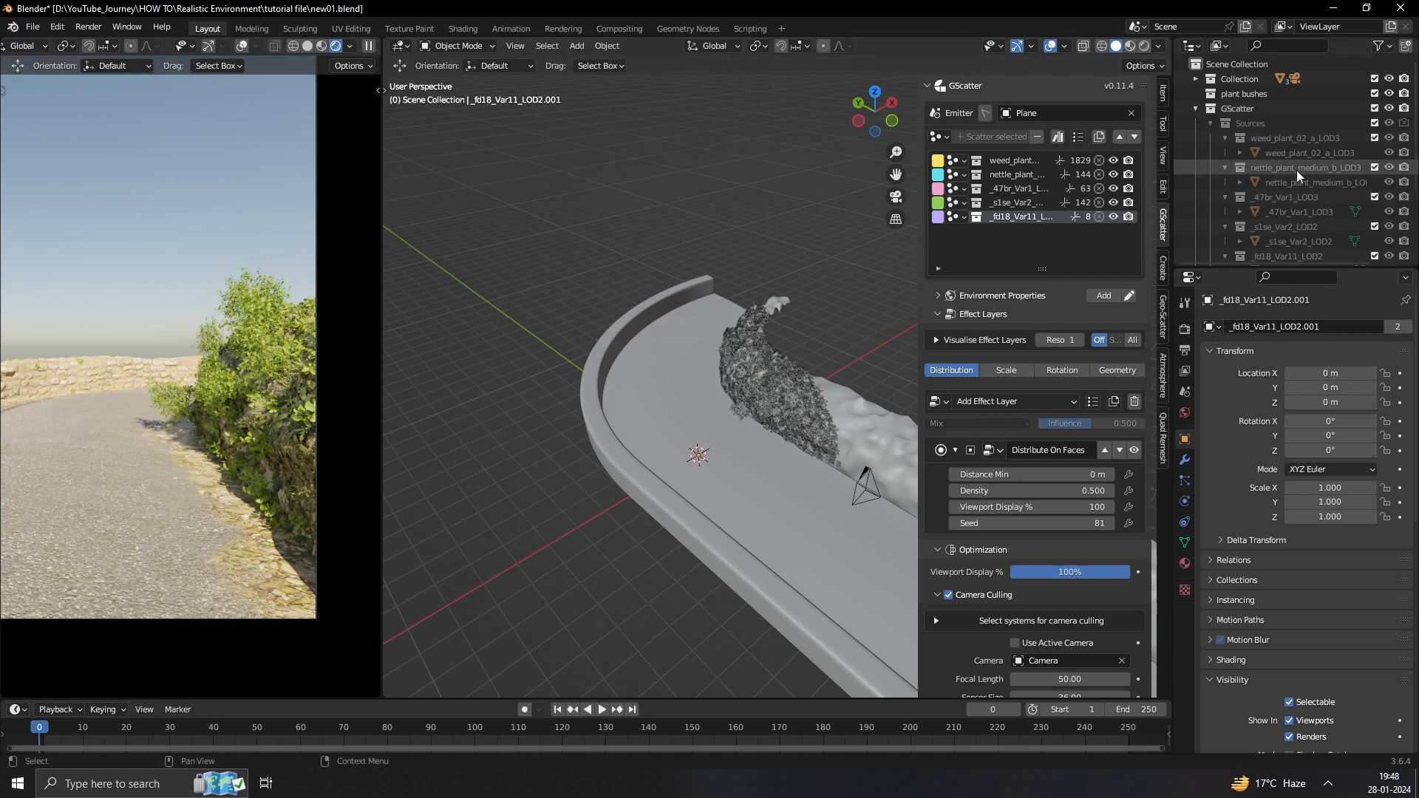
Select the scattered _fd18_Var11_LOD2.001 object among the GScatter Systems.
{"action": "scroll", "coordinate": [1265, 152], "scroll_direction": "down", "scroll_amount": 2}
{"action": "scroll", "coordinate": [1263, 148], "scroll_direction": "up", "scroll_amount": 1}
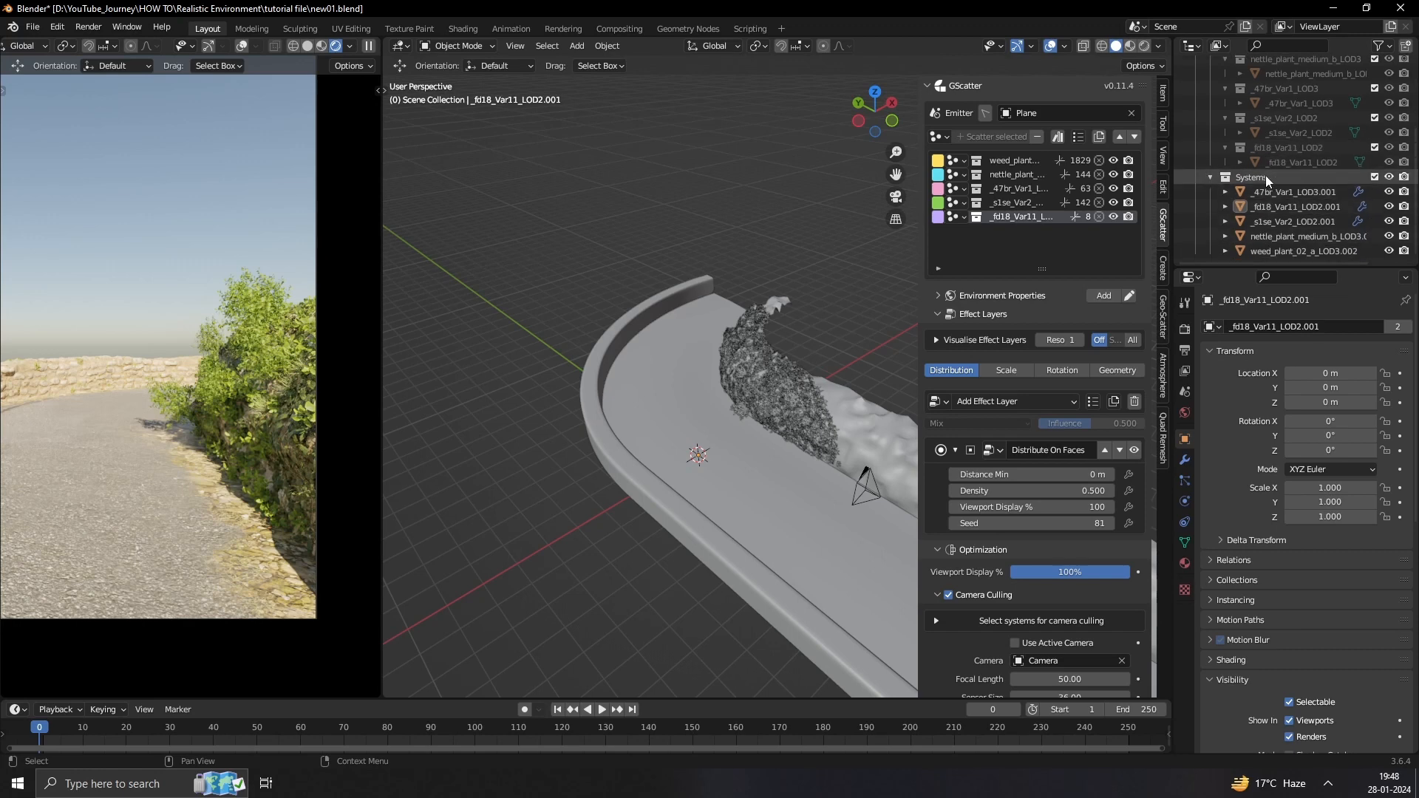
{"action": "scroll", "coordinate": [1265, 175], "scroll_direction": "up", "scroll_amount": 1}
{"action": "left_click", "coordinate": [1196, 88]}
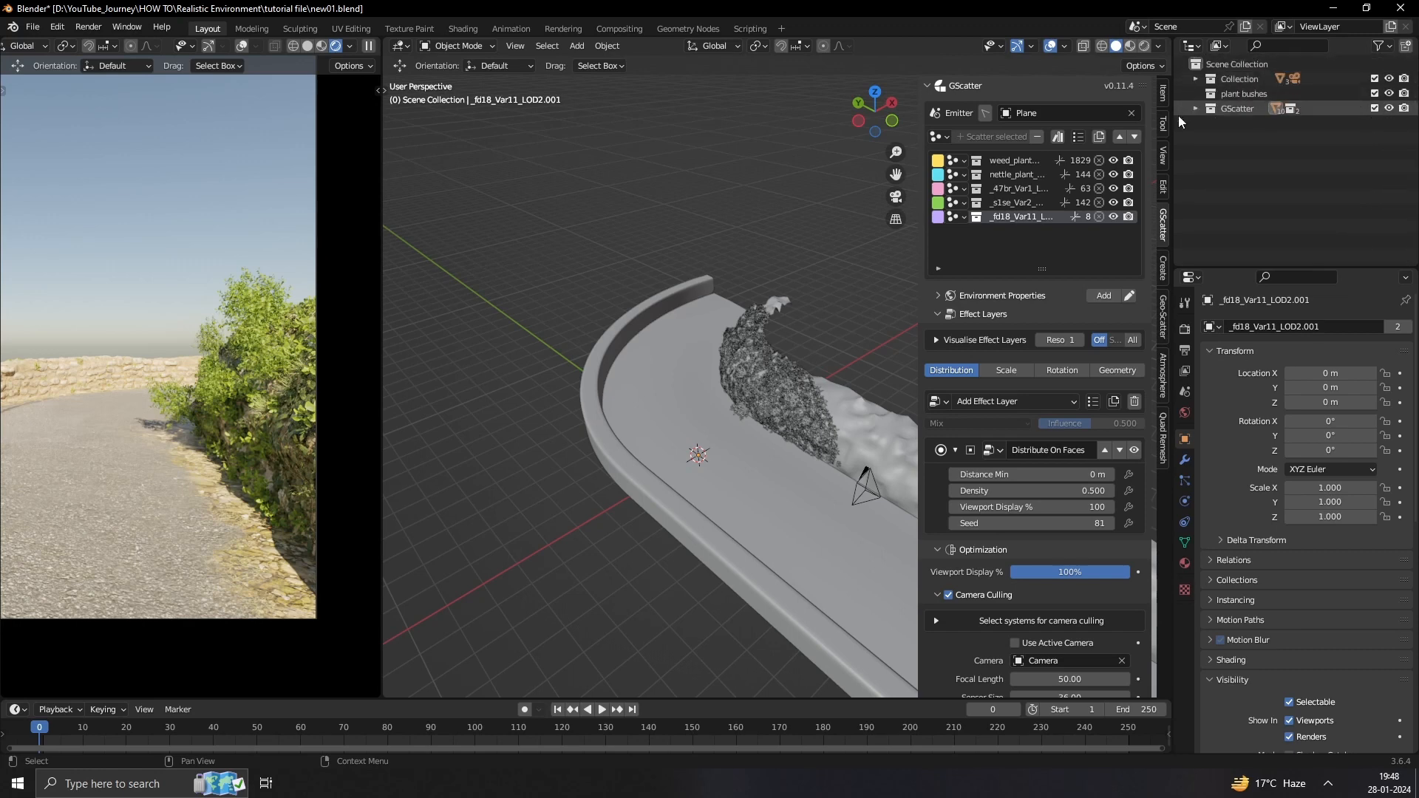
{"action": "left_click", "coordinate": [1197, 108]}
{"action": "scroll", "coordinate": [1303, 165], "scroll_direction": "down", "scroll_amount": 3}
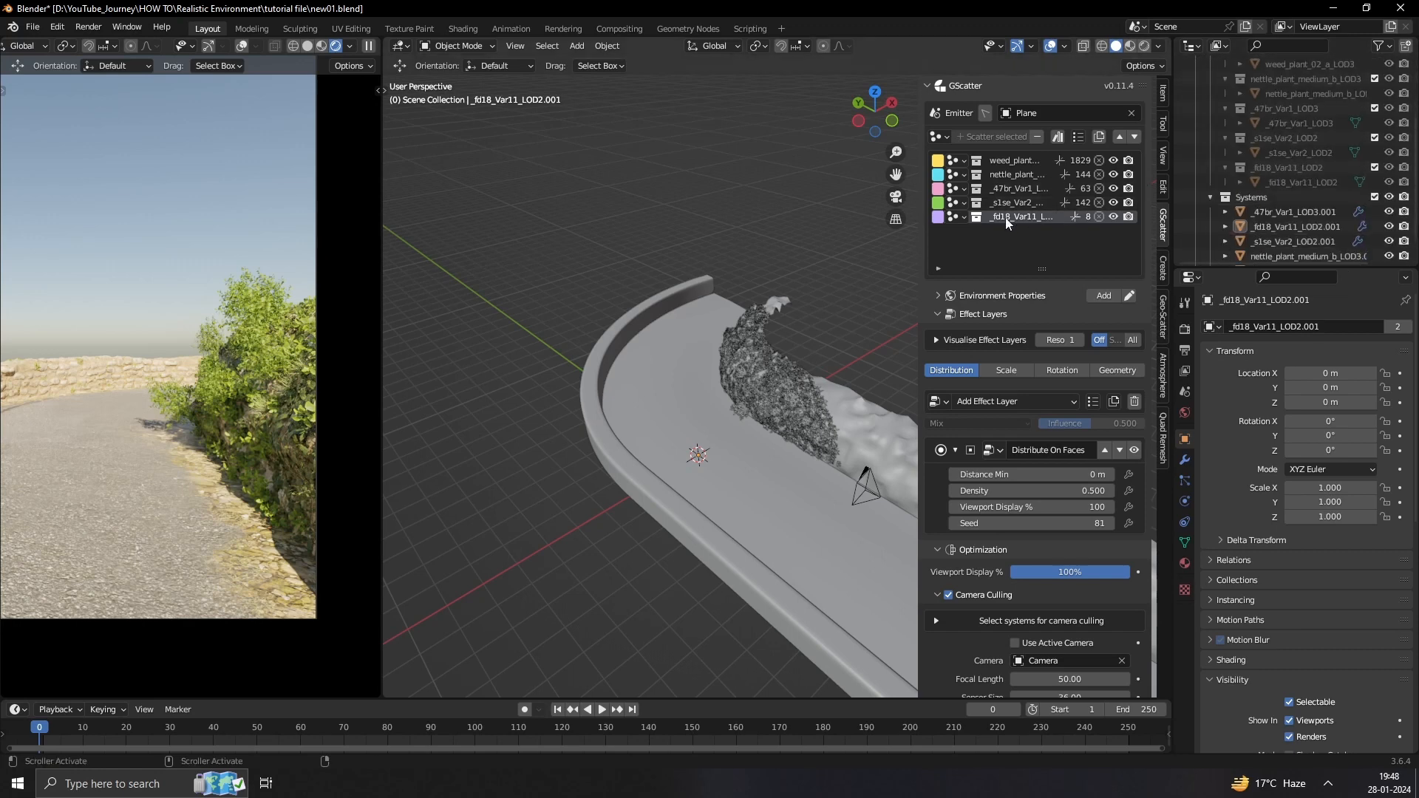
{"action": "scroll", "coordinate": [1287, 227], "scroll_direction": "down", "scroll_amount": 1}
{"action": "left_click", "coordinate": [1279, 210]}
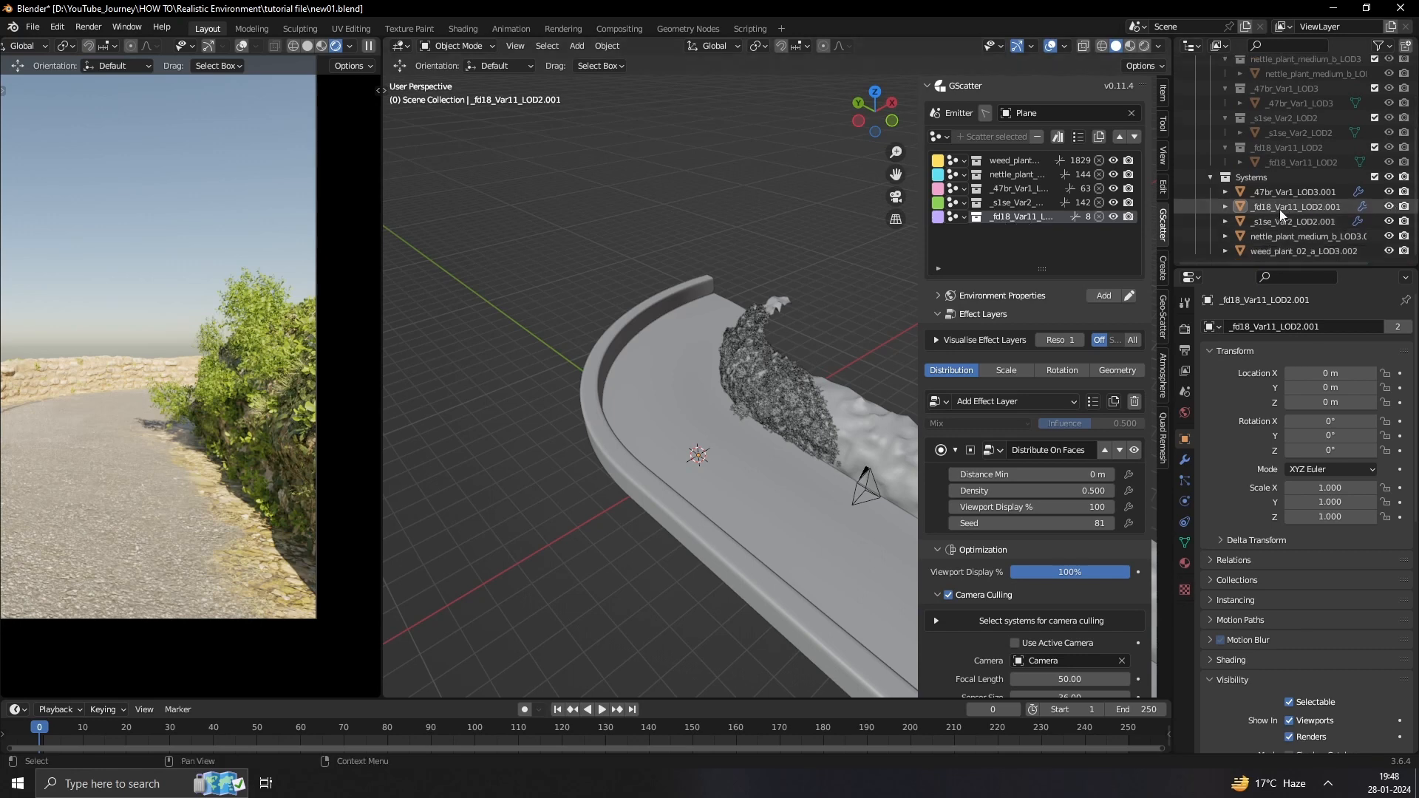
Switch the 3D viewport to the Shader Editor and show the material nodes of the source plant _fd18_Var11_LOD2.
{"action": "left_click", "coordinate": [400, 46]}
{"action": "left_click", "coordinate": [452, 202]}
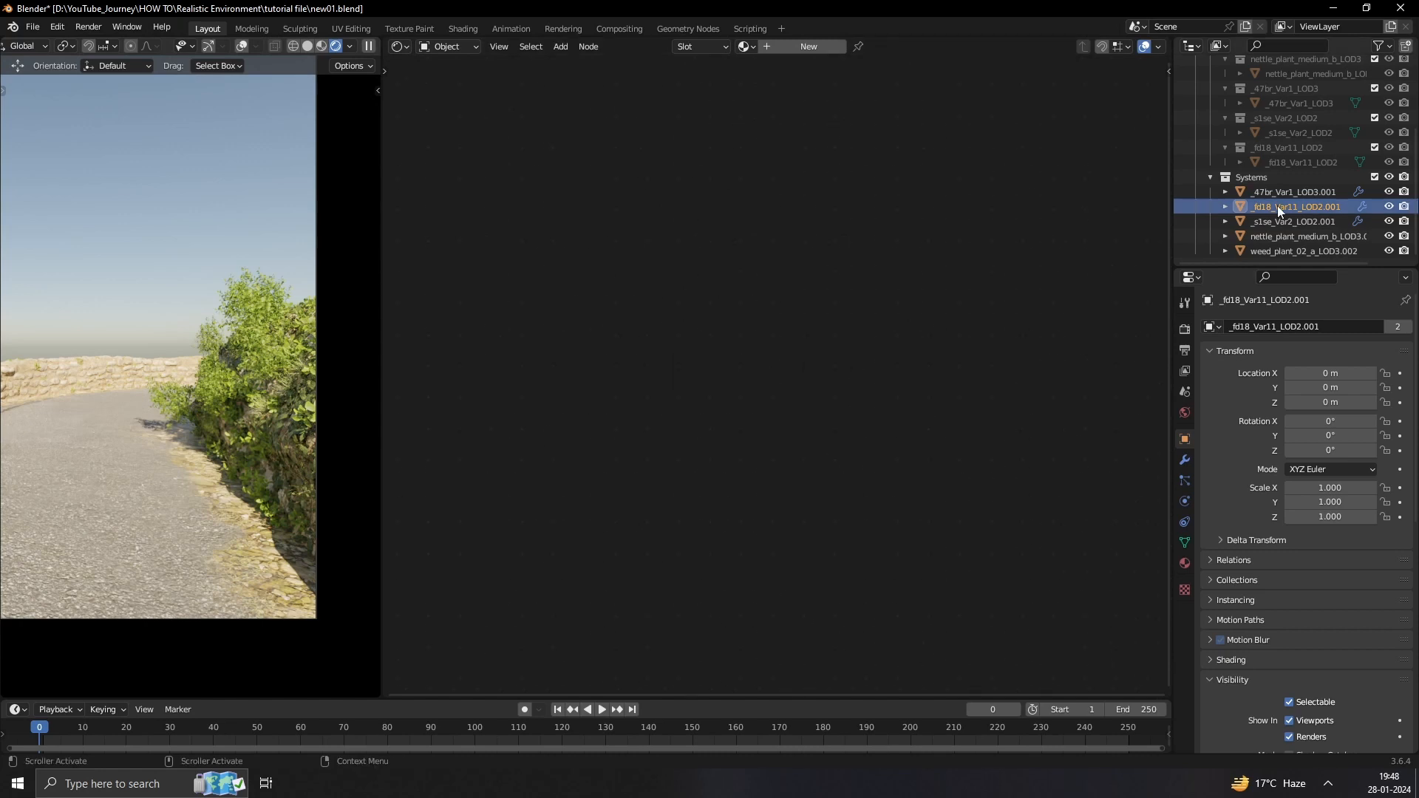
{"action": "scroll", "coordinate": [1277, 203], "scroll_direction": "up", "scroll_amount": 2}
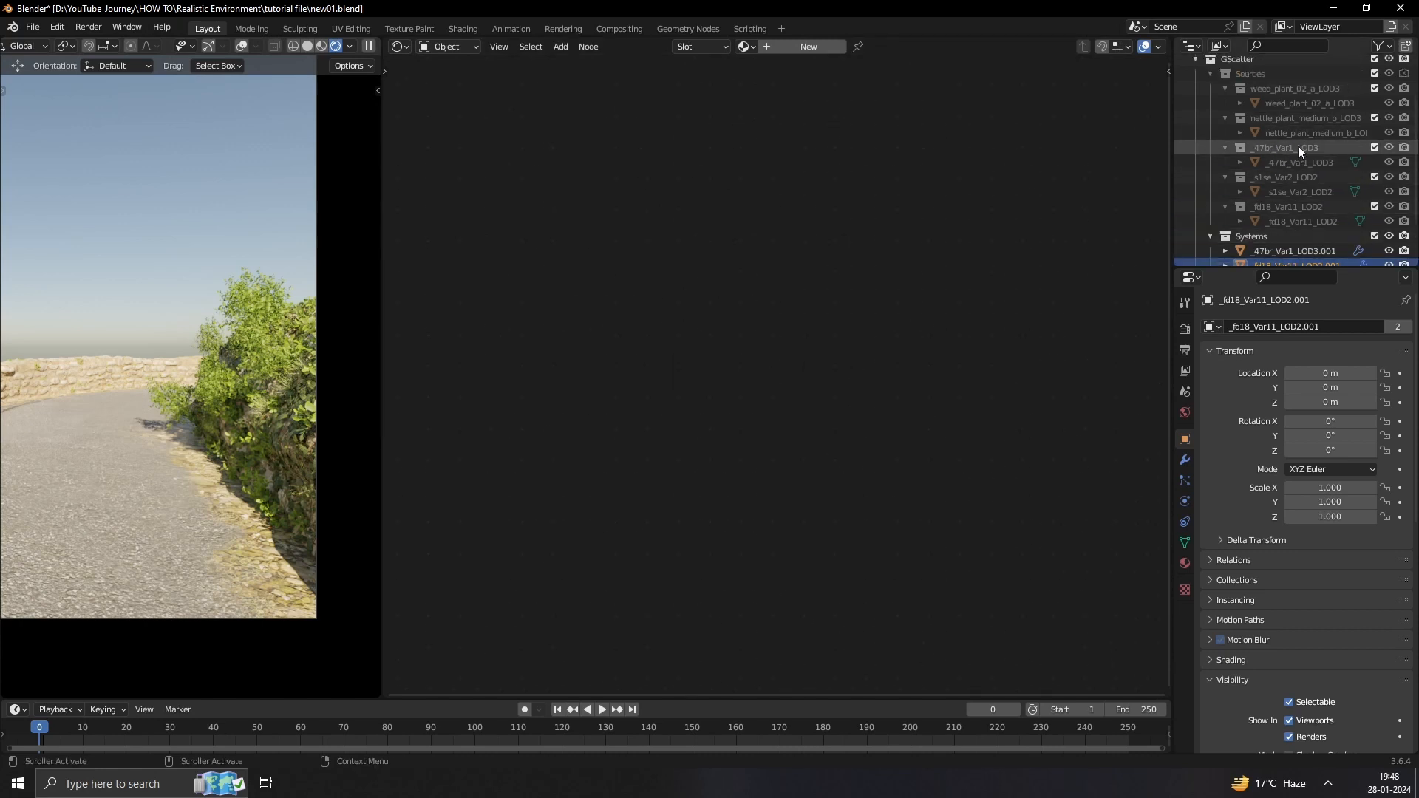
{"action": "left_click", "coordinate": [1291, 218]}
{"action": "scroll", "coordinate": [763, 384], "scroll_direction": "up", "scroll_amount": 2}
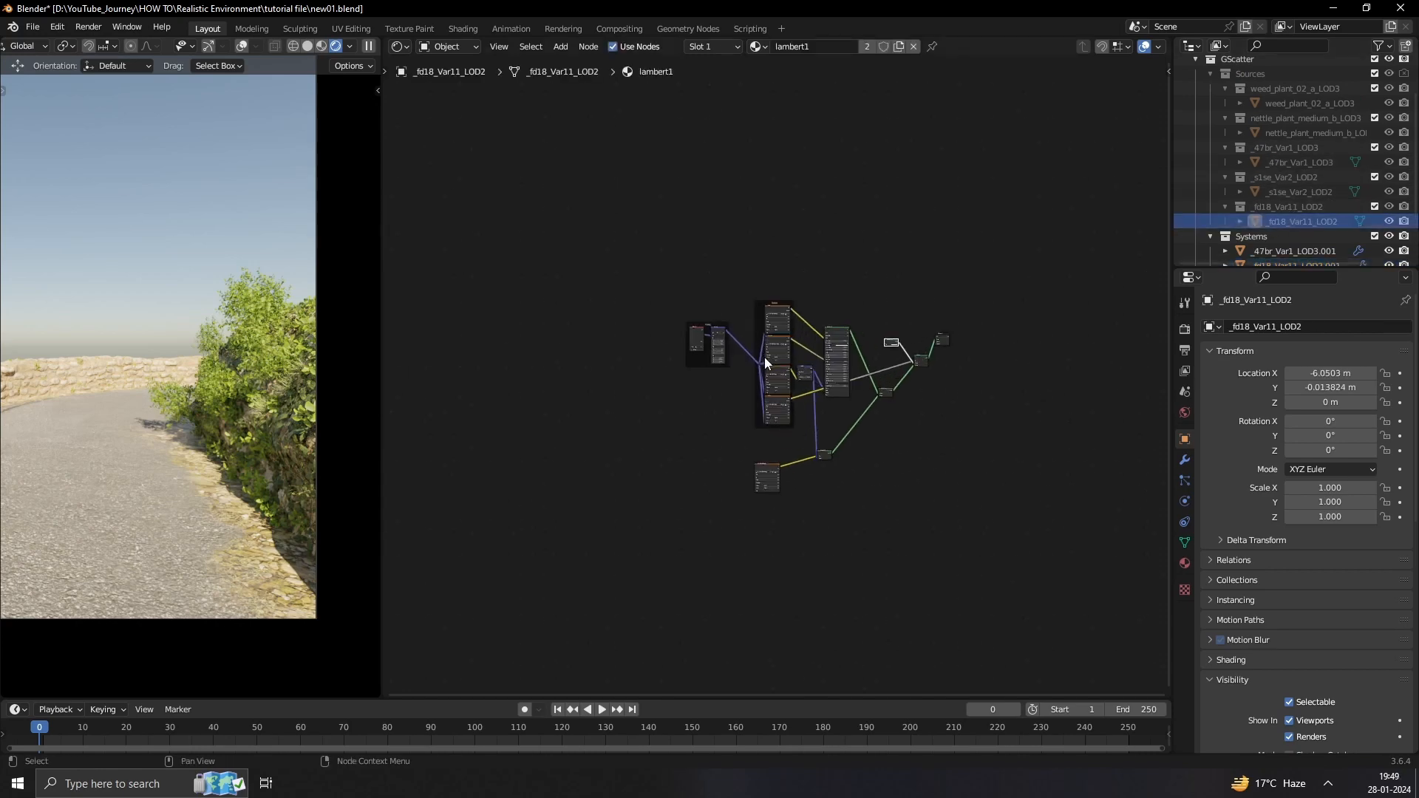
Add an Object Info node above the textures and feed its Random output into a new Color Ramp.
{"action": "key", "text": "a"}
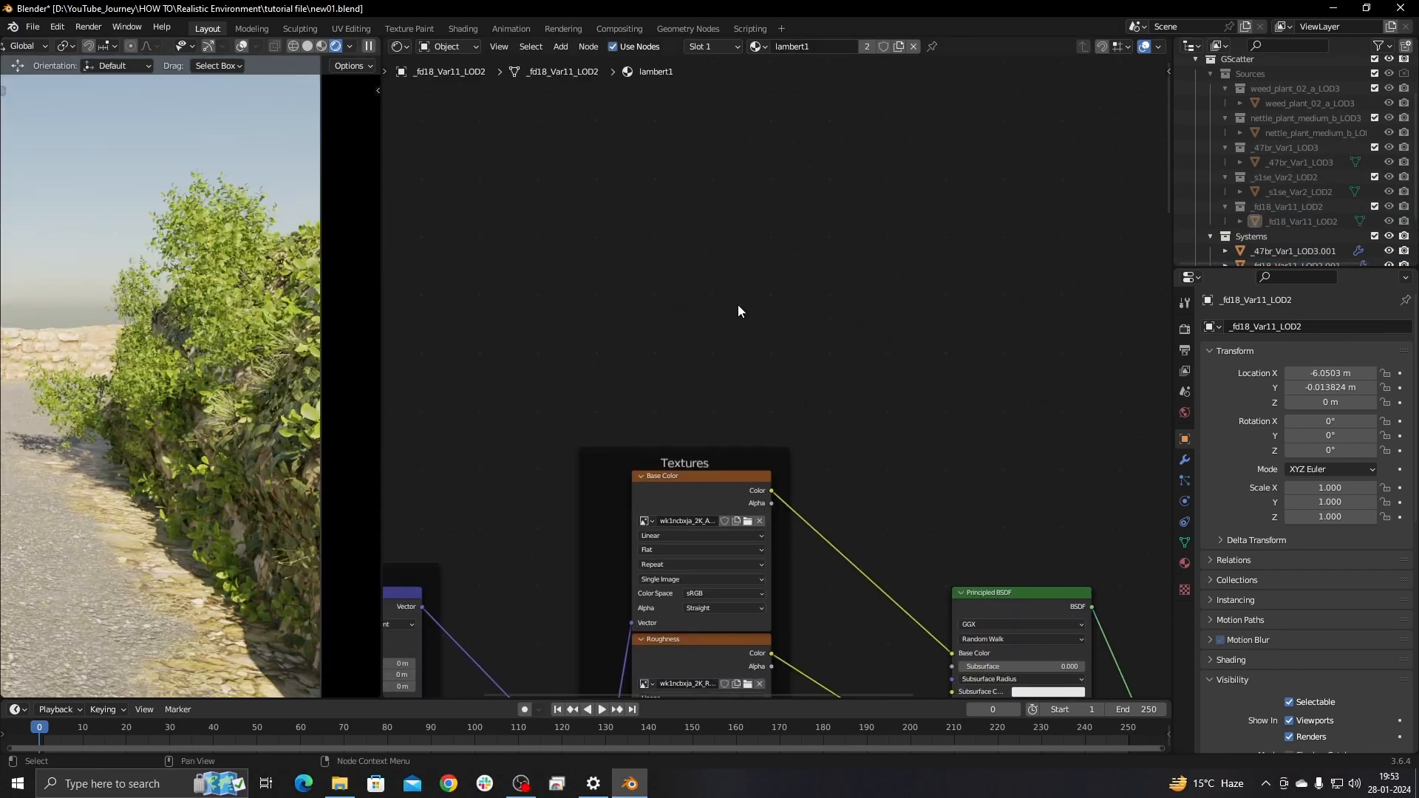
{"action": "key", "text": "shift+a"}
{"action": "left_click", "coordinate": [702, 277]}
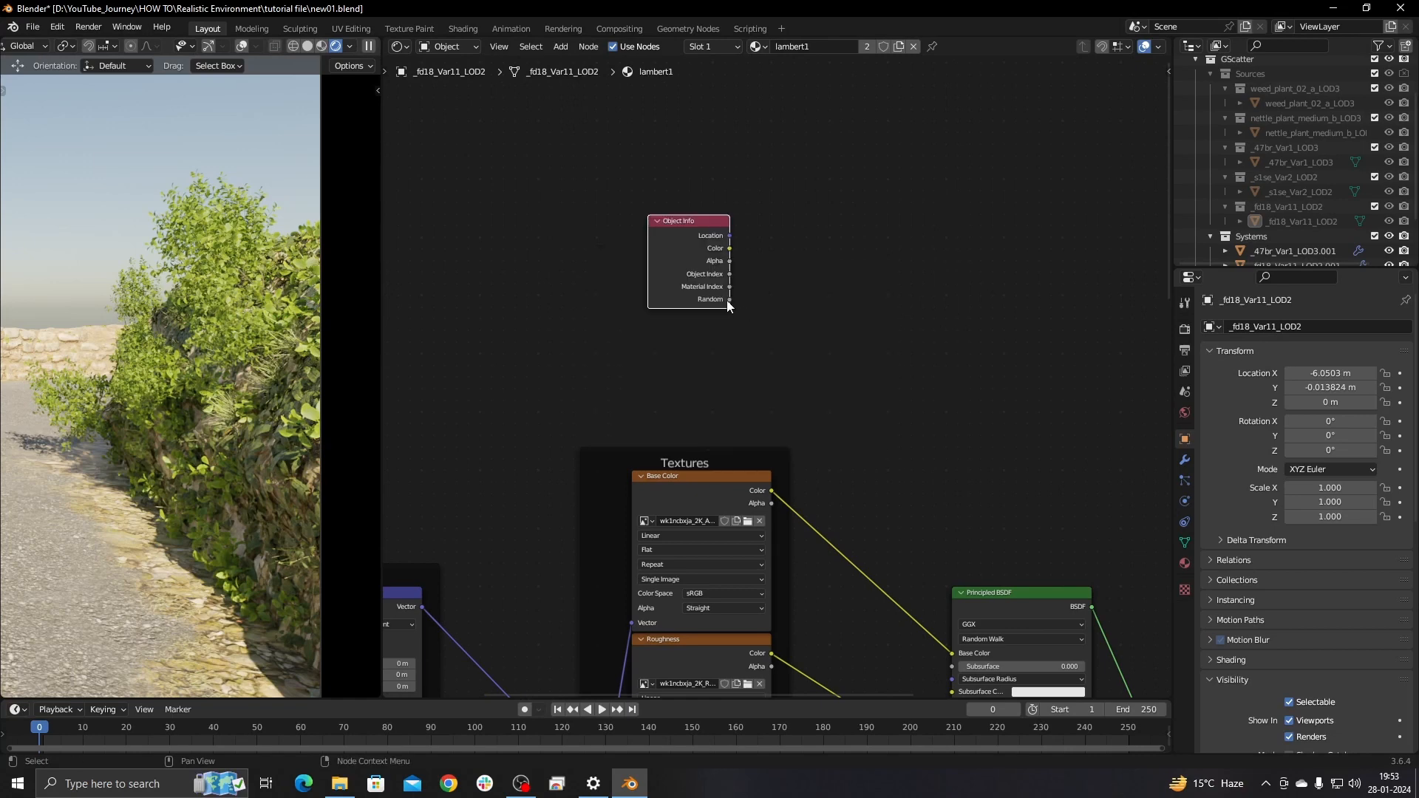
{"action": "left_click_drag", "start_coordinate": [728, 300], "coordinate": [775, 306]}
{"action": "type", "text": "c"}
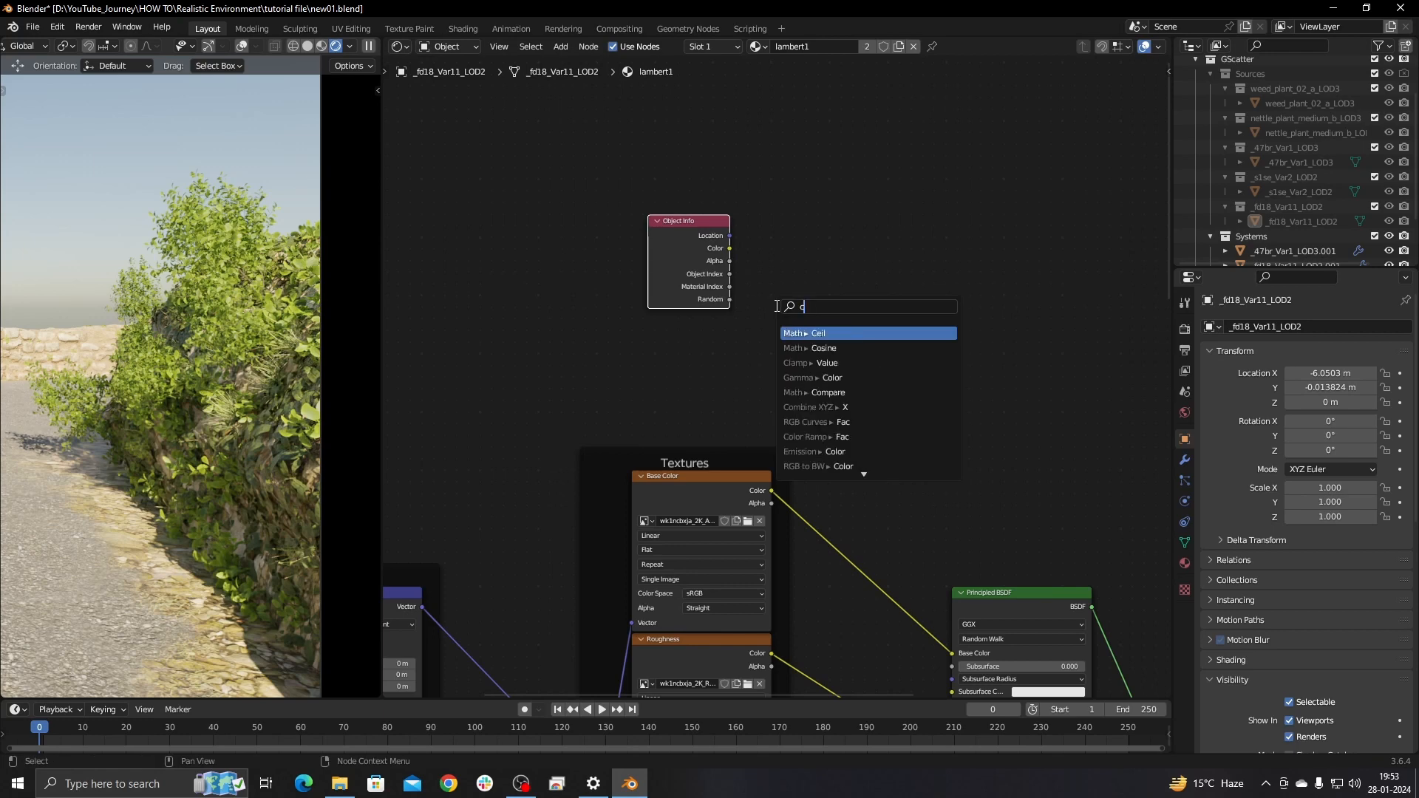
{"action": "type", "text": "olor ra"}
{"action": "left_click", "coordinate": [846, 332]}
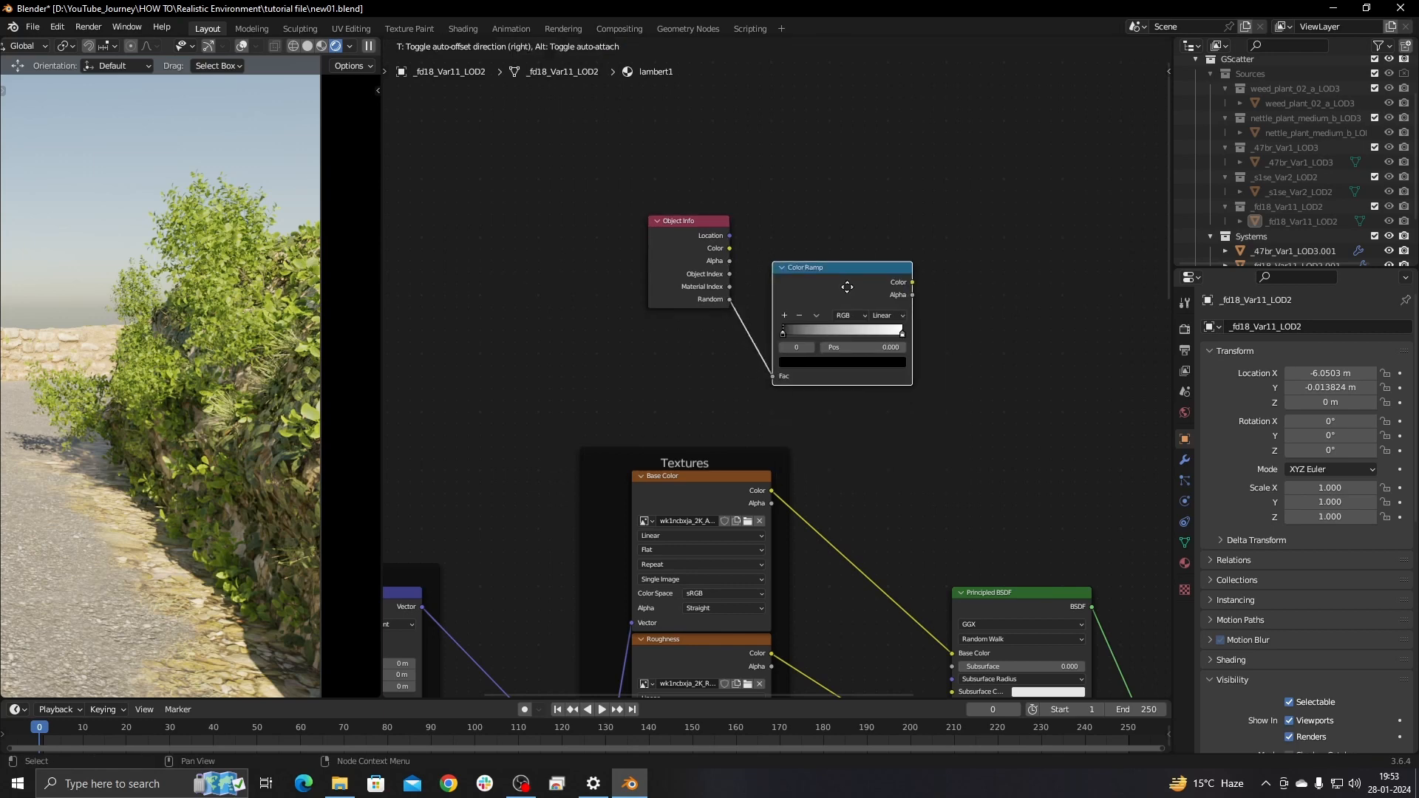
{"action": "left_click", "coordinate": [835, 325]}
Sample foliage greens from the rendered plants for the first and last stops of the Color Ramp.
{"action": "scroll", "coordinate": [748, 295], "scroll_direction": "up", "scroll_amount": 2}
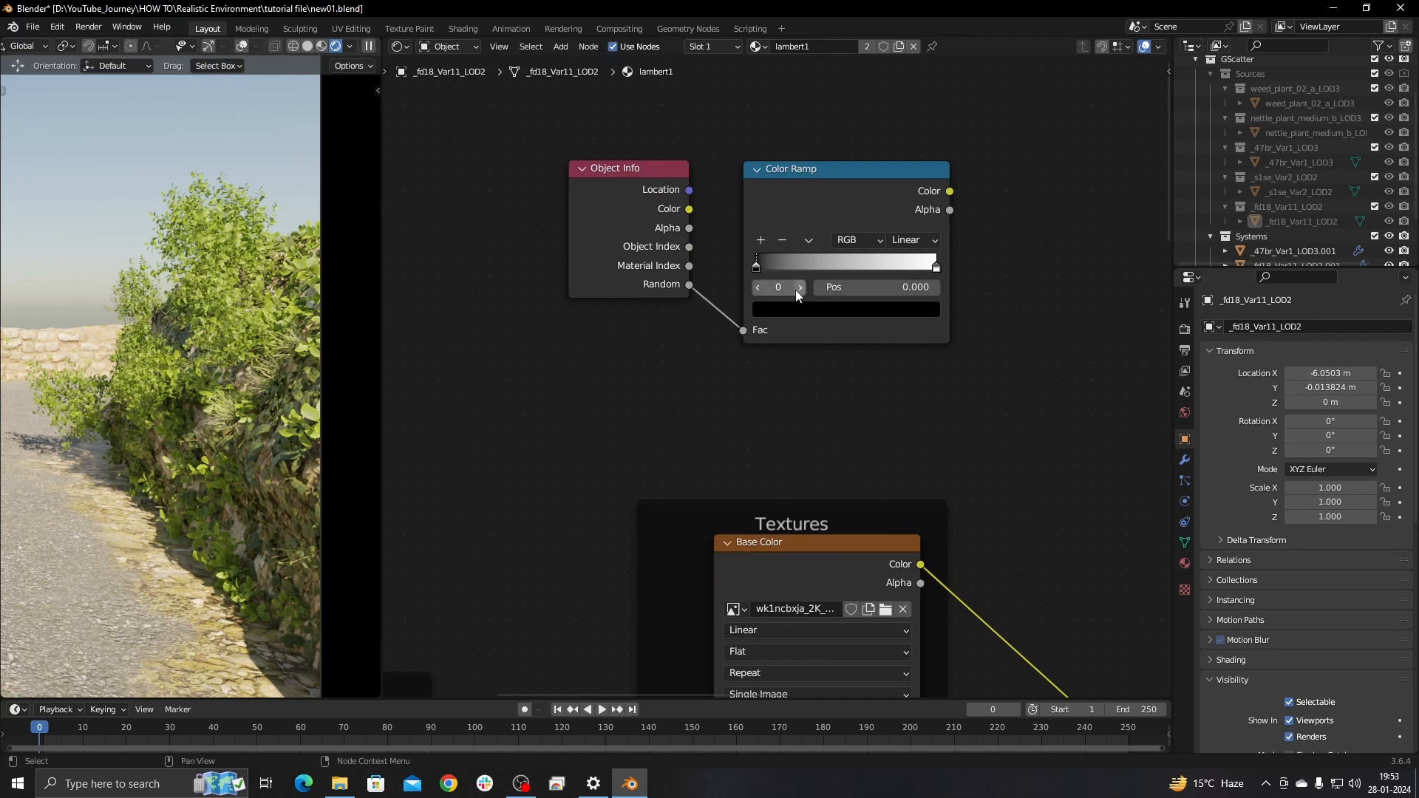
{"action": "left_click", "coordinate": [797, 310]}
{"action": "left_click", "coordinate": [899, 237]}
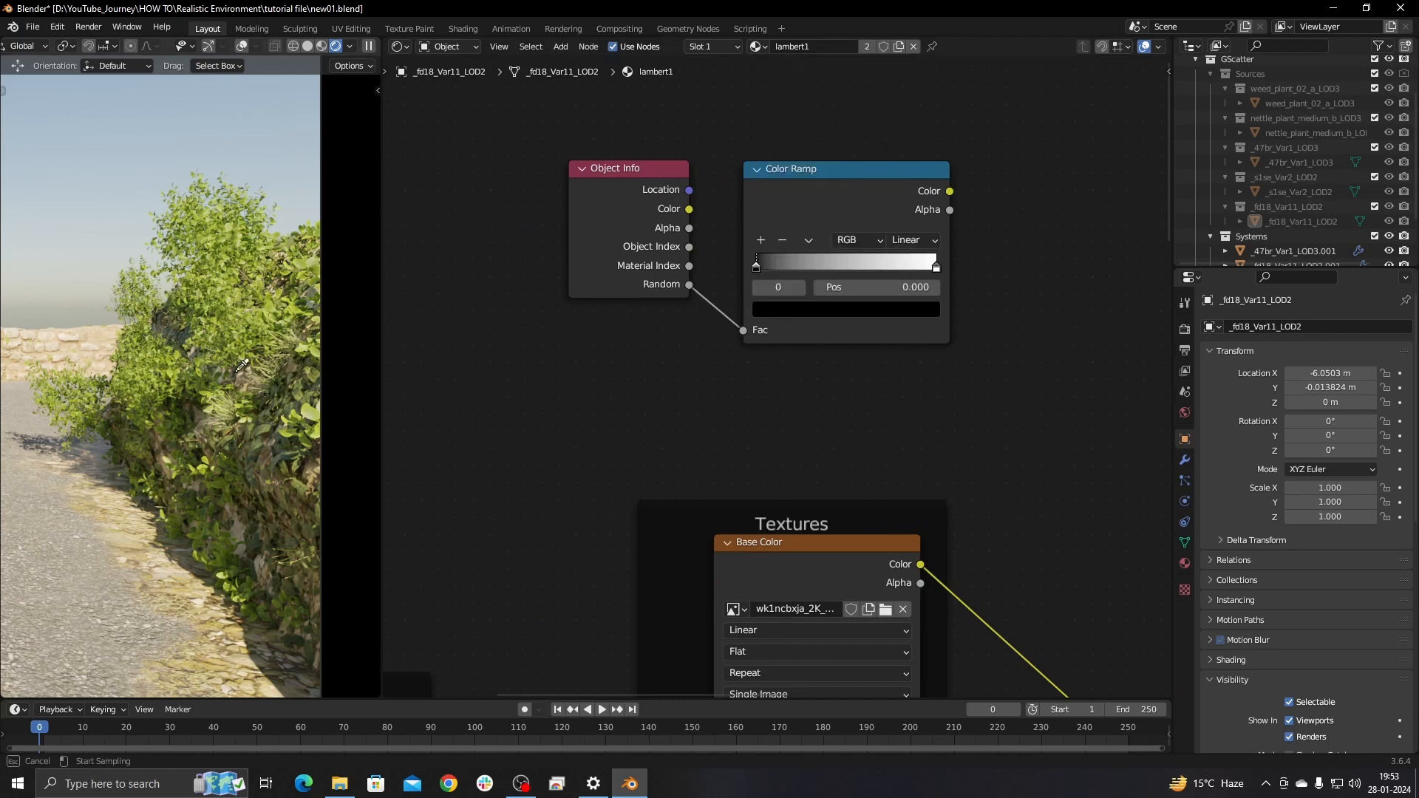
{"action": "left_click", "coordinate": [226, 337]}
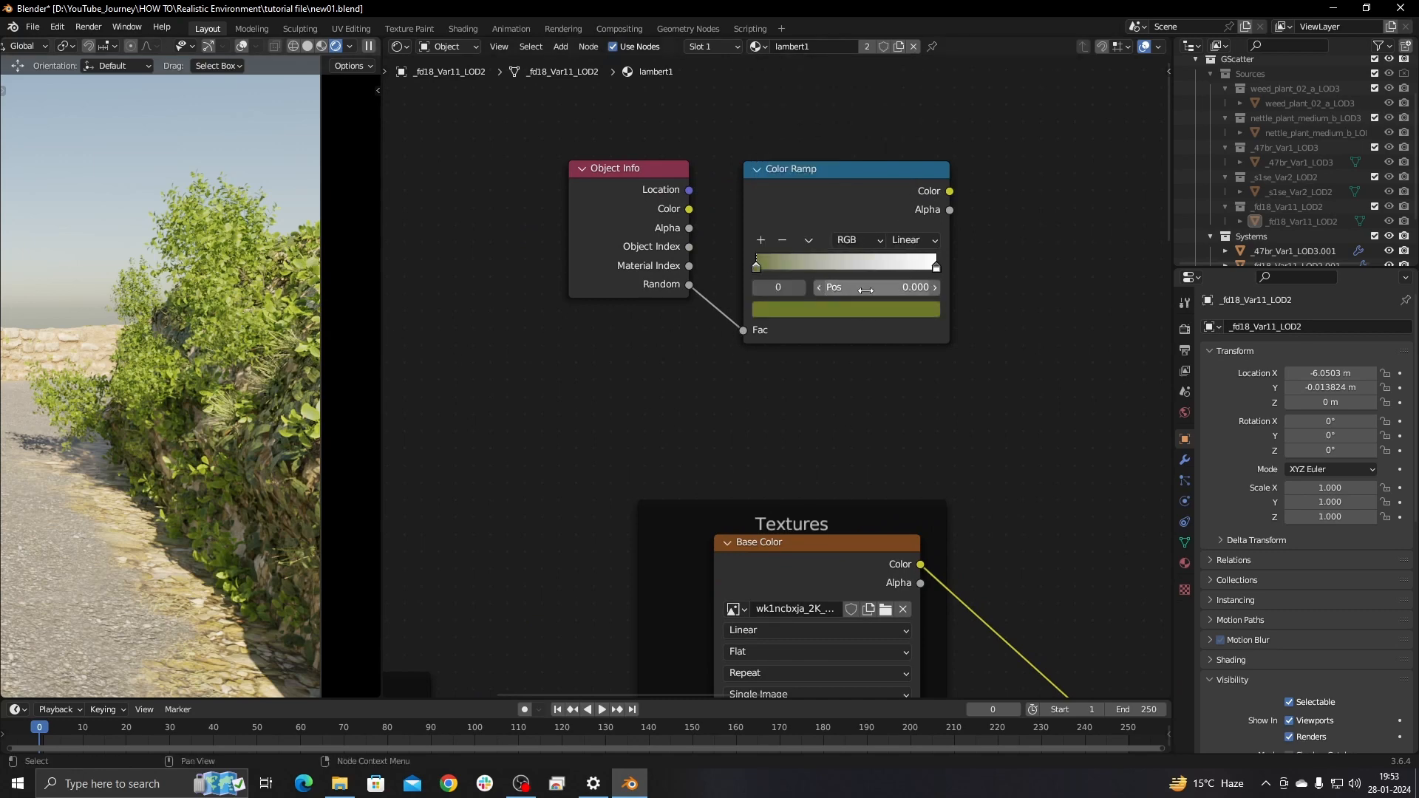
{"action": "left_click", "coordinate": [937, 266]}
{"action": "left_click", "coordinate": [845, 309]}
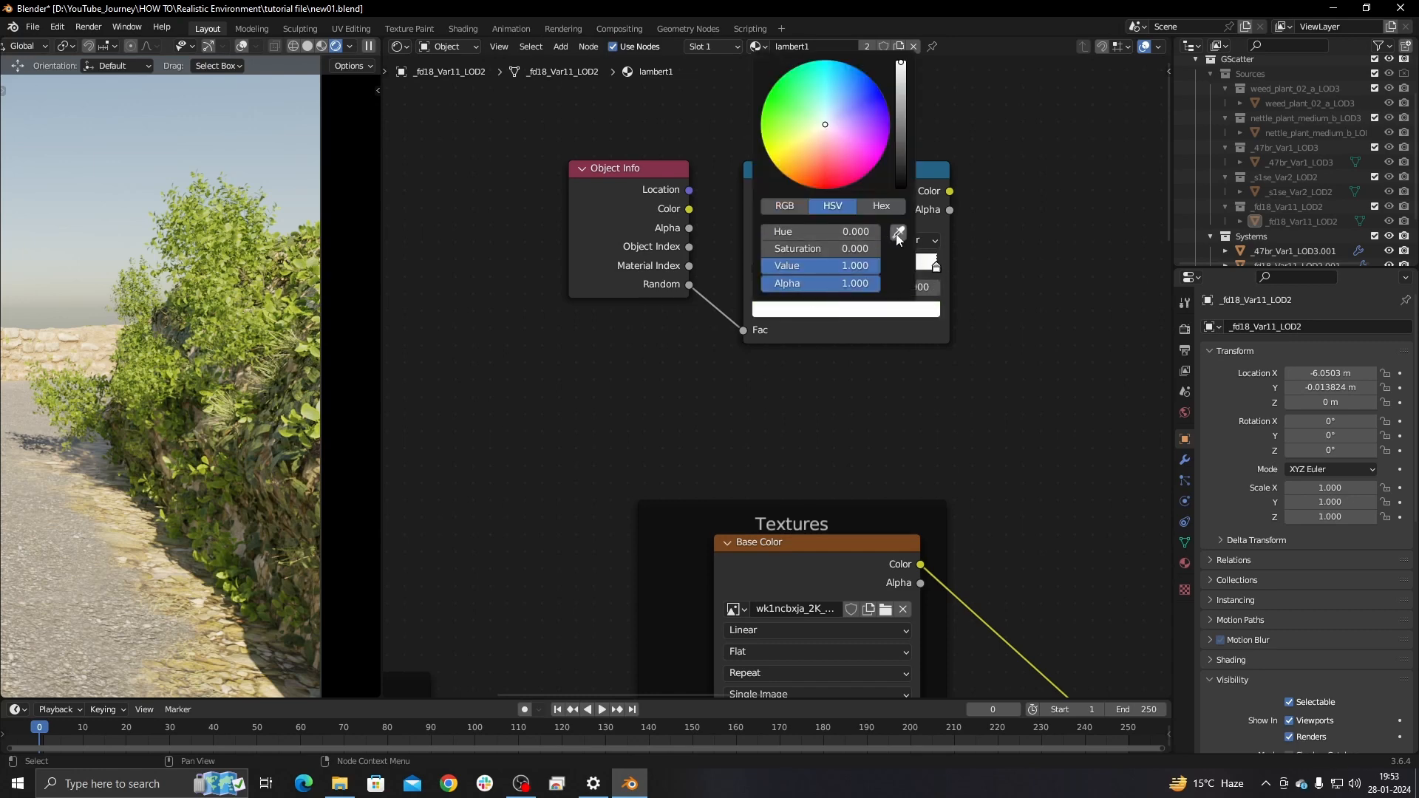
{"action": "left_click", "coordinate": [899, 237]}
{"action": "left_click", "coordinate": [238, 345]}
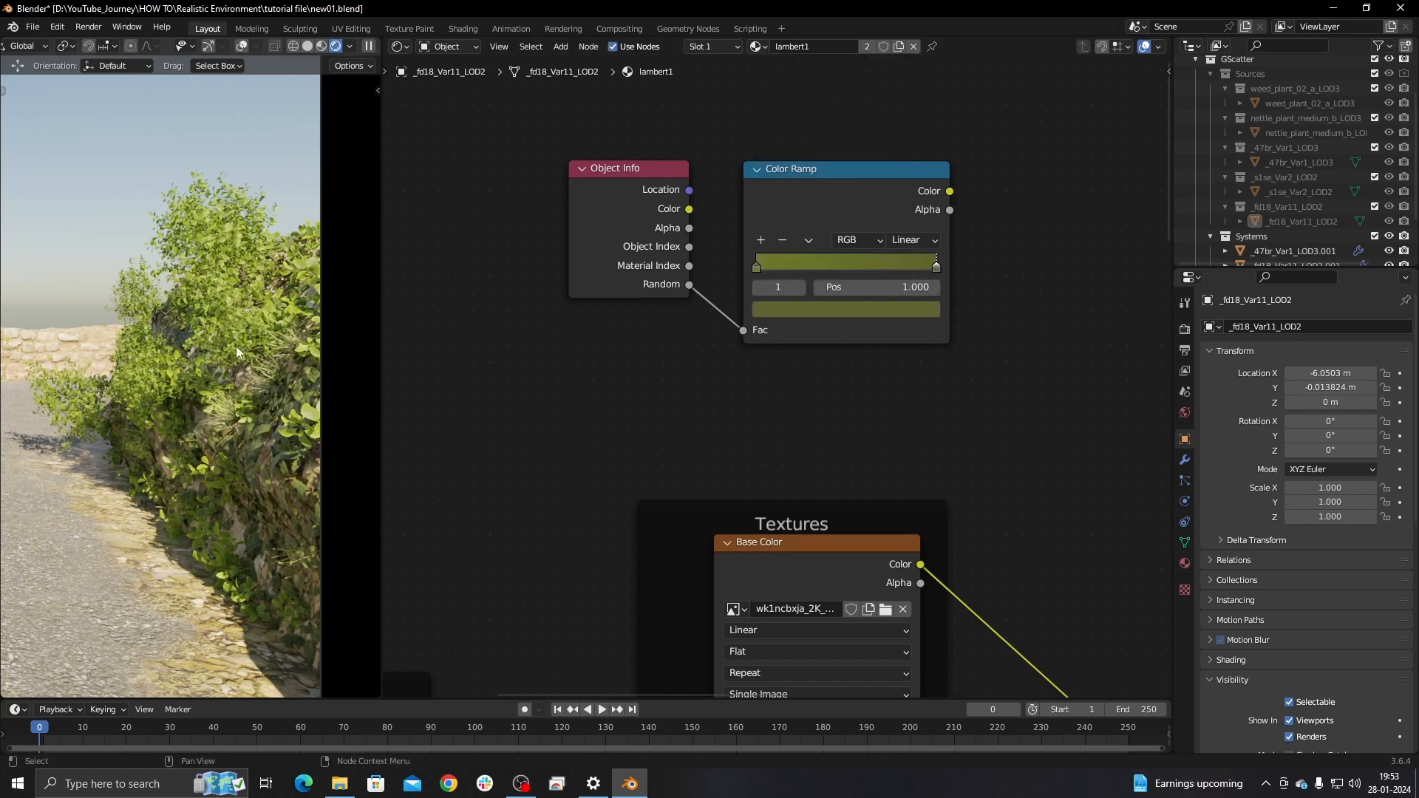
Add a middle stop at 0.5 to the Color Ramp and give it a brighter, purer green.
{"action": "left_click", "coordinate": [836, 308]}
{"action": "left_click", "coordinate": [759, 241]}
{"action": "left_click", "coordinate": [826, 309]}
{"action": "left_click_drag", "start_coordinate": [821, 233], "coordinate": [836, 266]}
{"action": "left_click_drag", "start_coordinate": [807, 233], "coordinate": [790, 233]}
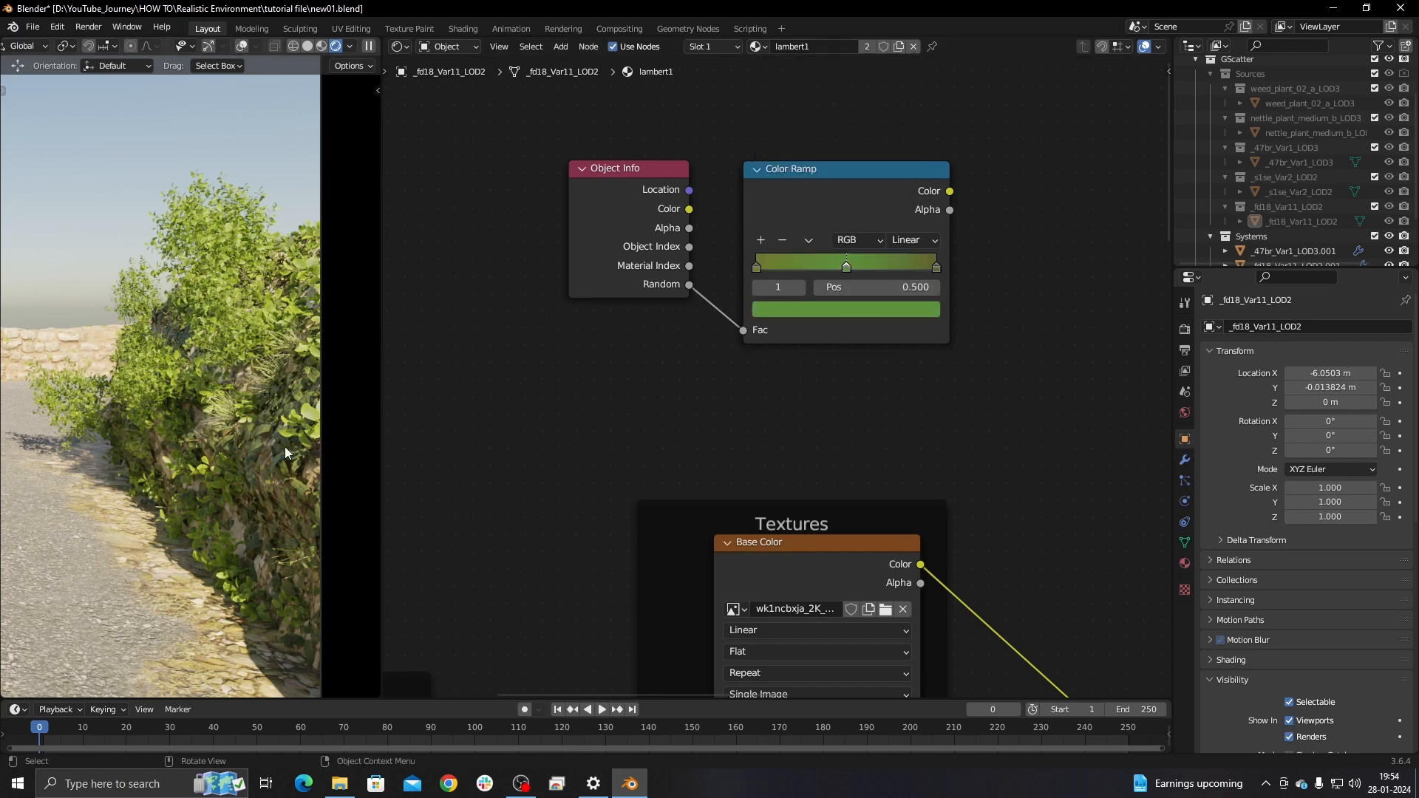
Move the Object Info and Color Ramp nodes together away from the shader to make room.
{"action": "left_click_drag", "start_coordinate": [656, 128], "coordinate": [839, 187]}
{"action": "left_click_drag", "start_coordinate": [840, 185], "coordinate": [778, 195]}
{"action": "left_click", "coordinate": [801, 140]}
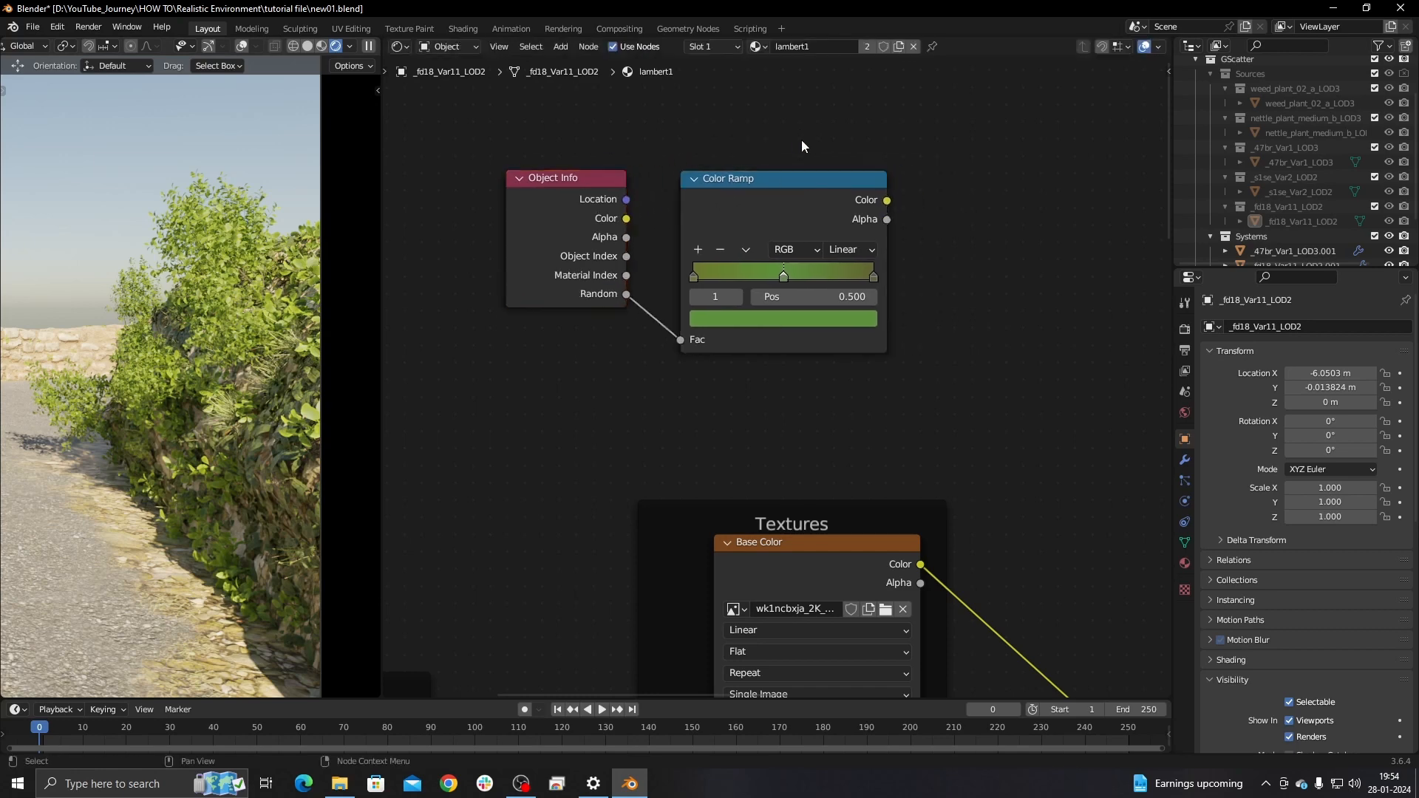
Mix the Color Ramp with the Base Color texture using Multiply, with the texture in input A and the ramp in B.
{"action": "left_click", "coordinate": [861, 201]}
{"action": "middle_click_drag", "start_coordinate": [971, 241], "coordinate": [931, 209]}
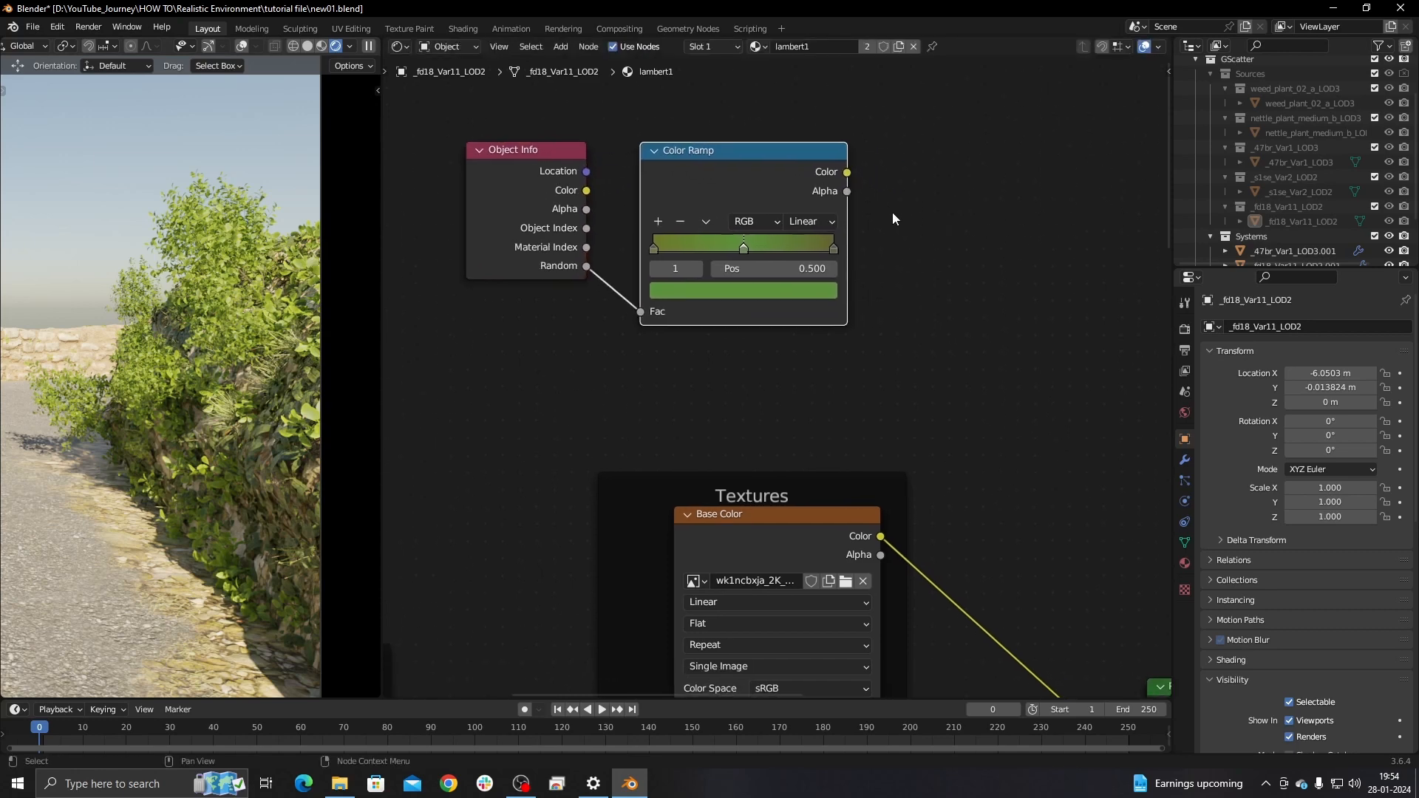
{"action": "scroll", "coordinate": [774, 381], "scroll_direction": "down", "scroll_amount": 4}
{"action": "middle_click_drag", "start_coordinate": [965, 361], "coordinate": [838, 325]}
{"action": "right_click_drag", "start_coordinate": [700, 193], "coordinate": [687, 459], "text": "ctrl+shift"}
{"action": "key", "text": "h"}
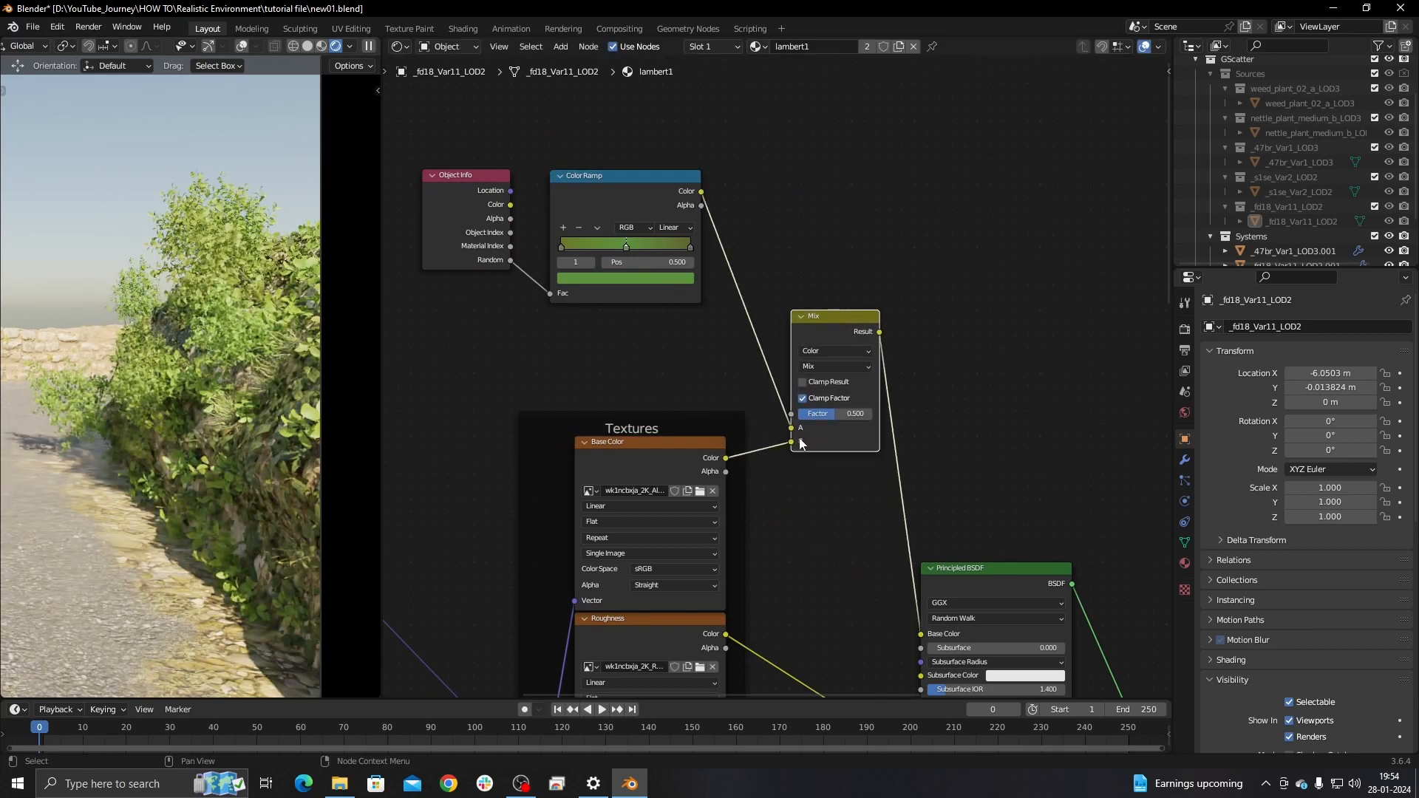
{"action": "mouse_move", "coordinate": [792, 441]}
{"action": "left_mouse_down"}
{"action": "mouse_move", "coordinate": [759, 426]}
{"action": "mouse_move", "coordinate": [706, 186]}
{"action": "mouse_move", "coordinate": [789, 442]}
{"action": "left_mouse_up"}
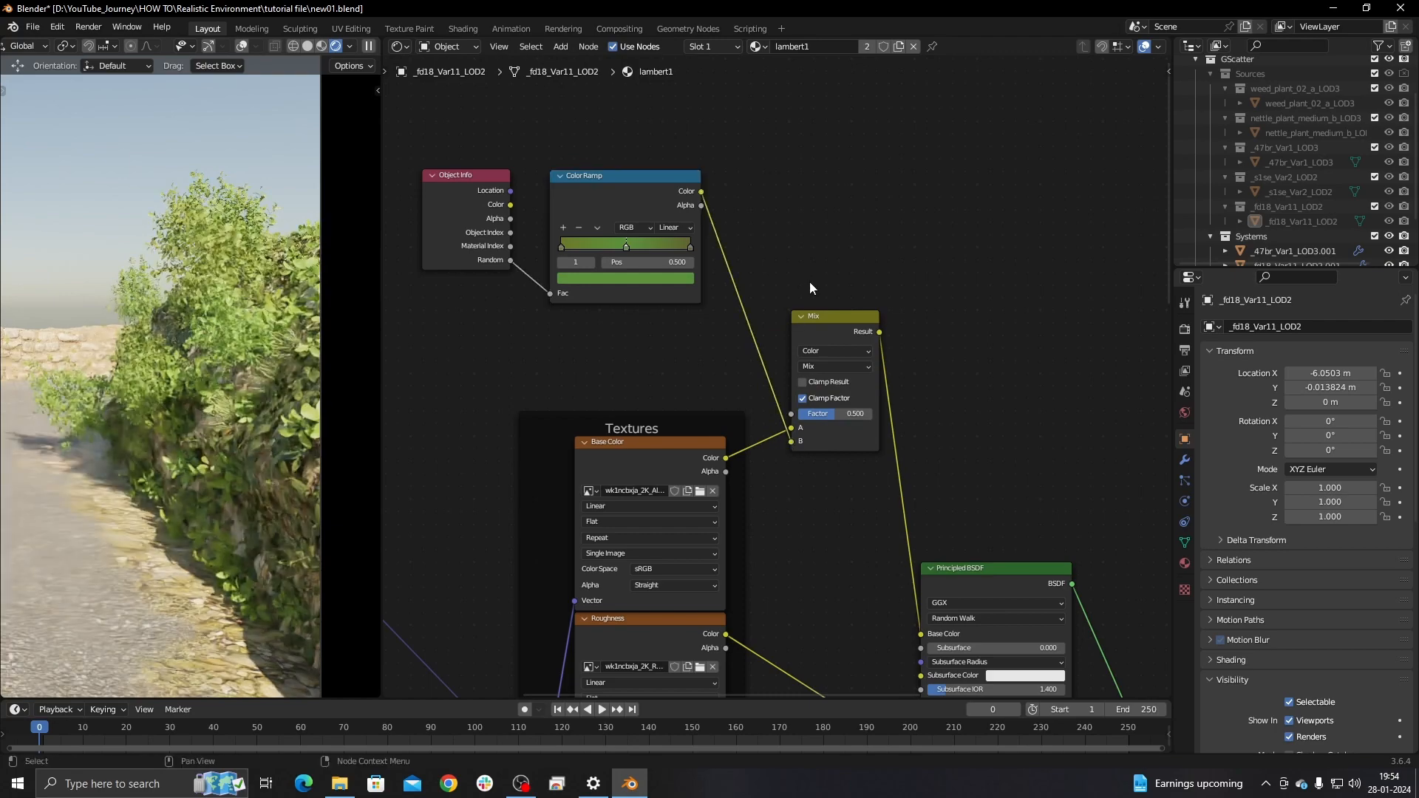
{"action": "left_click", "coordinate": [839, 367]}
{"action": "left_click", "coordinate": [816, 416]}
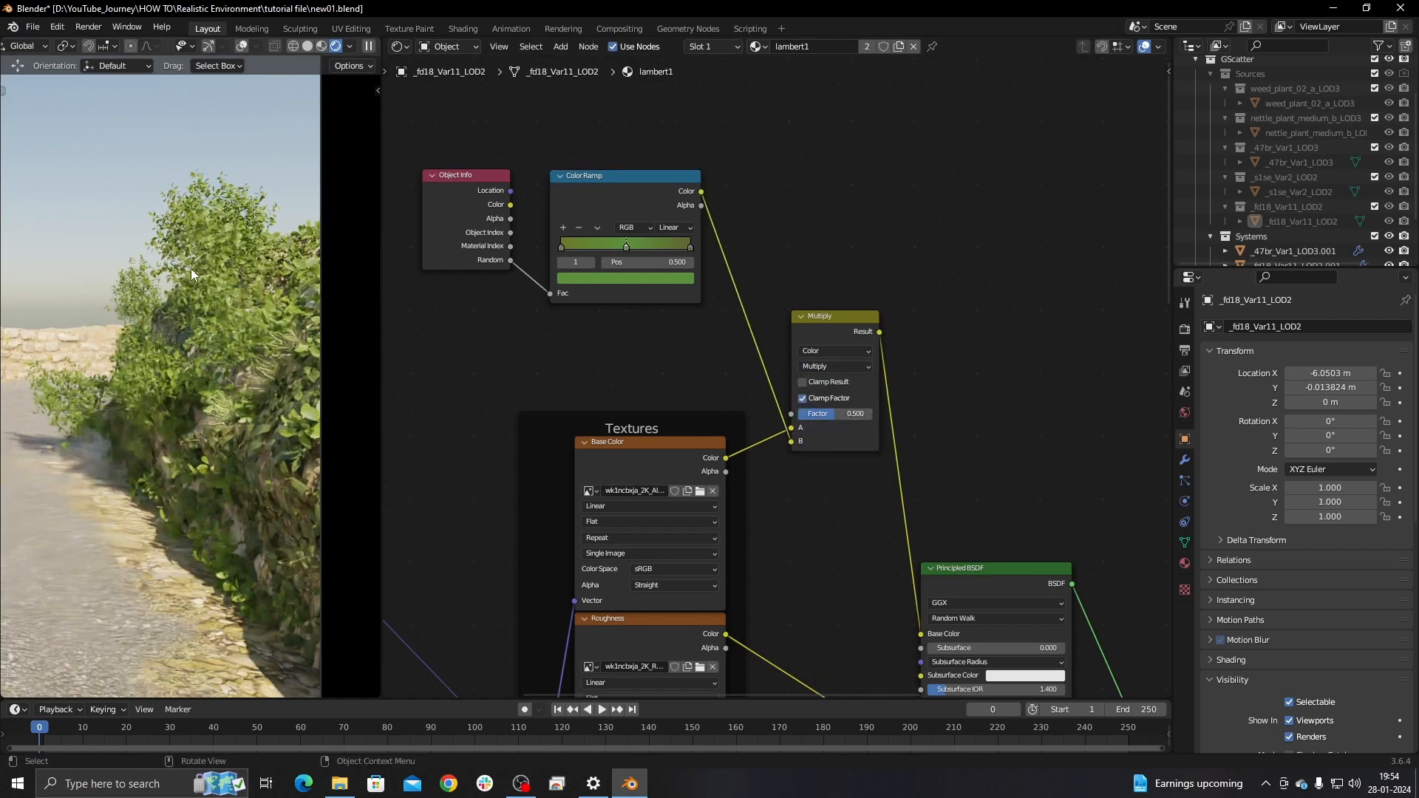
Brighten the middle green stop of the Color Ramp and raise the Multiply factor to 1.
{"action": "scroll", "coordinate": [626, 278], "scroll_direction": "up", "scroll_amount": 2}
{"action": "left_click", "coordinate": [625, 278]}
{"action": "left_click_drag", "start_coordinate": [728, 311], "coordinate": [769, 310]}
{"action": "left_click", "coordinate": [754, 311]}
{"action": "left_click", "coordinate": [739, 355]}
{"action": "middle_click_drag", "start_coordinate": [1065, 557], "coordinate": [1046, 540]}
{"action": "left_click_drag", "start_coordinate": [1045, 540], "coordinate": [1101, 539]}
Brighten the last stop of the Color Ramp and shift its hue toward yellow.
{"action": "left_click", "coordinate": [834, 293]}
{"action": "left_click", "coordinate": [709, 339]}
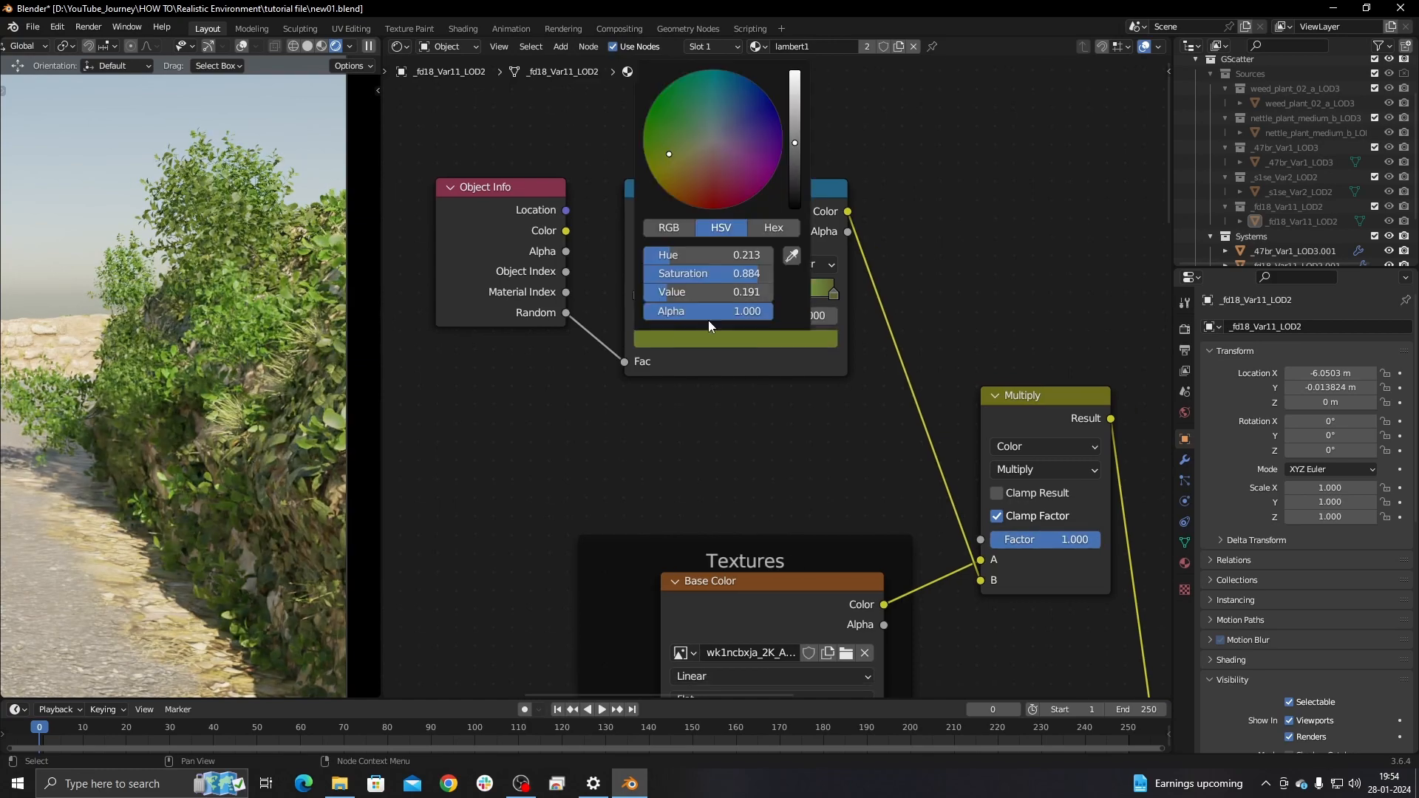
{"action": "left_click_drag", "start_coordinate": [710, 292], "coordinate": [665, 255]}
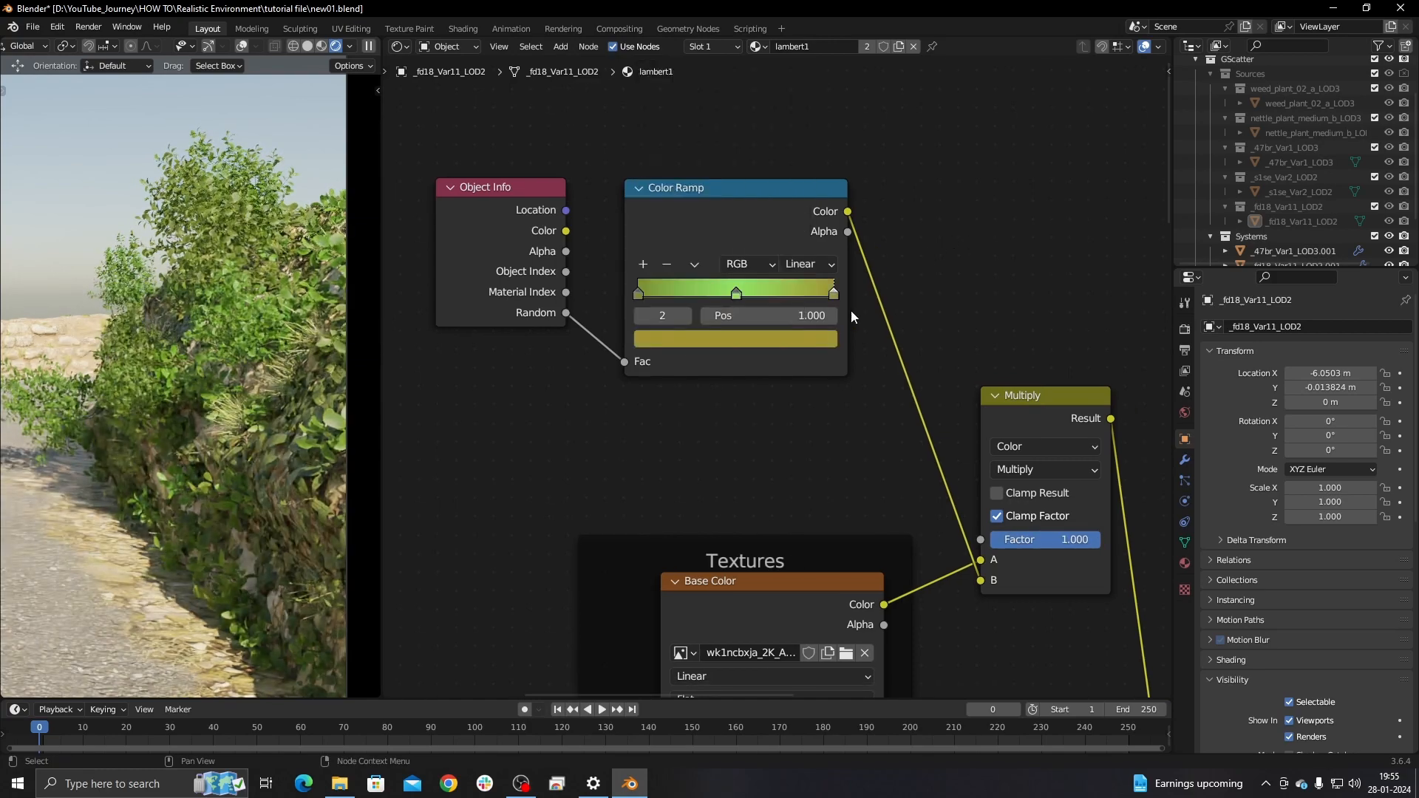
Check the foliage color variation in the rendered preview and change the shader editor area back to a 3D viewport.
{"action": "scroll", "coordinate": [223, 286], "scroll_direction": "up", "scroll_amount": 2}
{"action": "scroll", "coordinate": [224, 285], "scroll_direction": "down", "scroll_amount": 3}
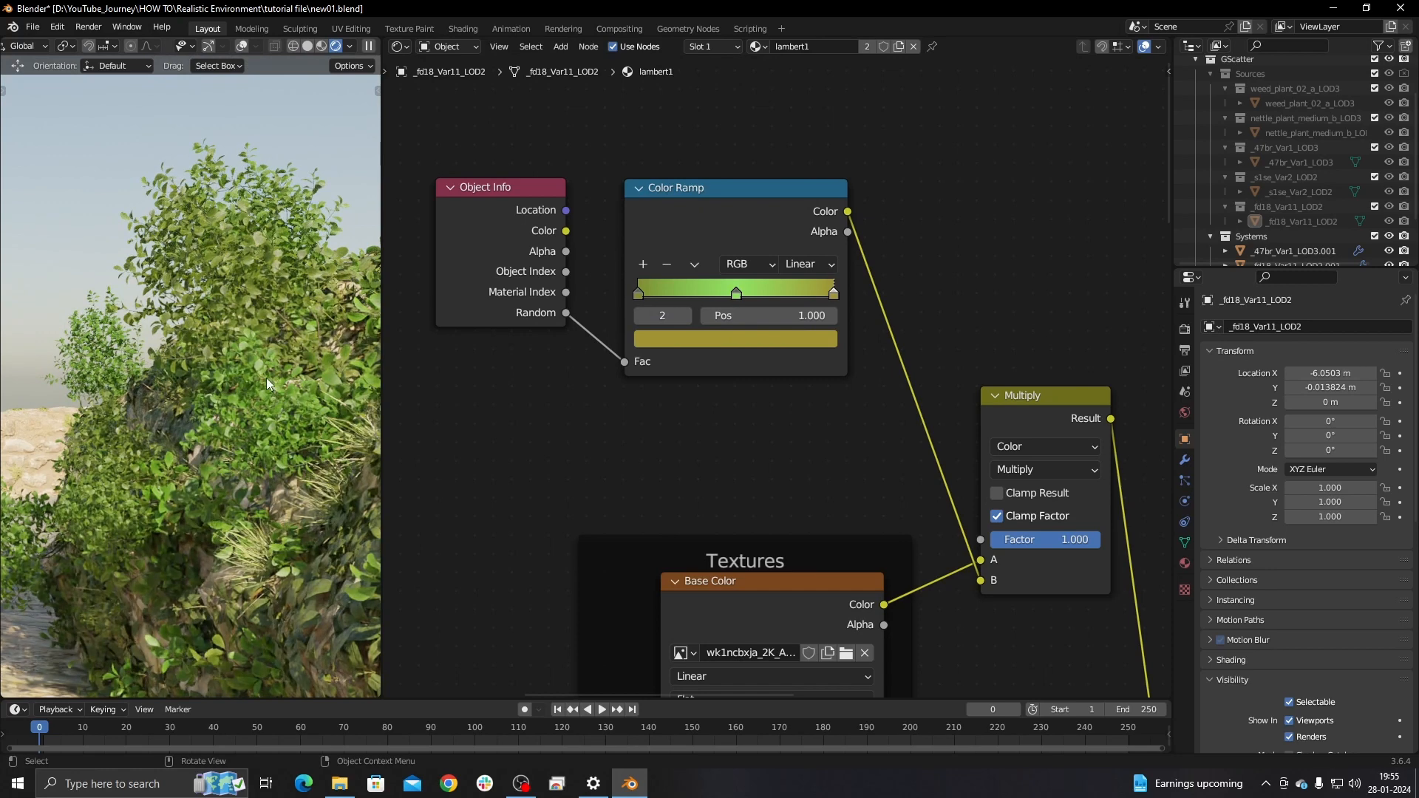
{"action": "scroll", "coordinate": [188, 356], "scroll_direction": "down", "scroll_amount": 2}
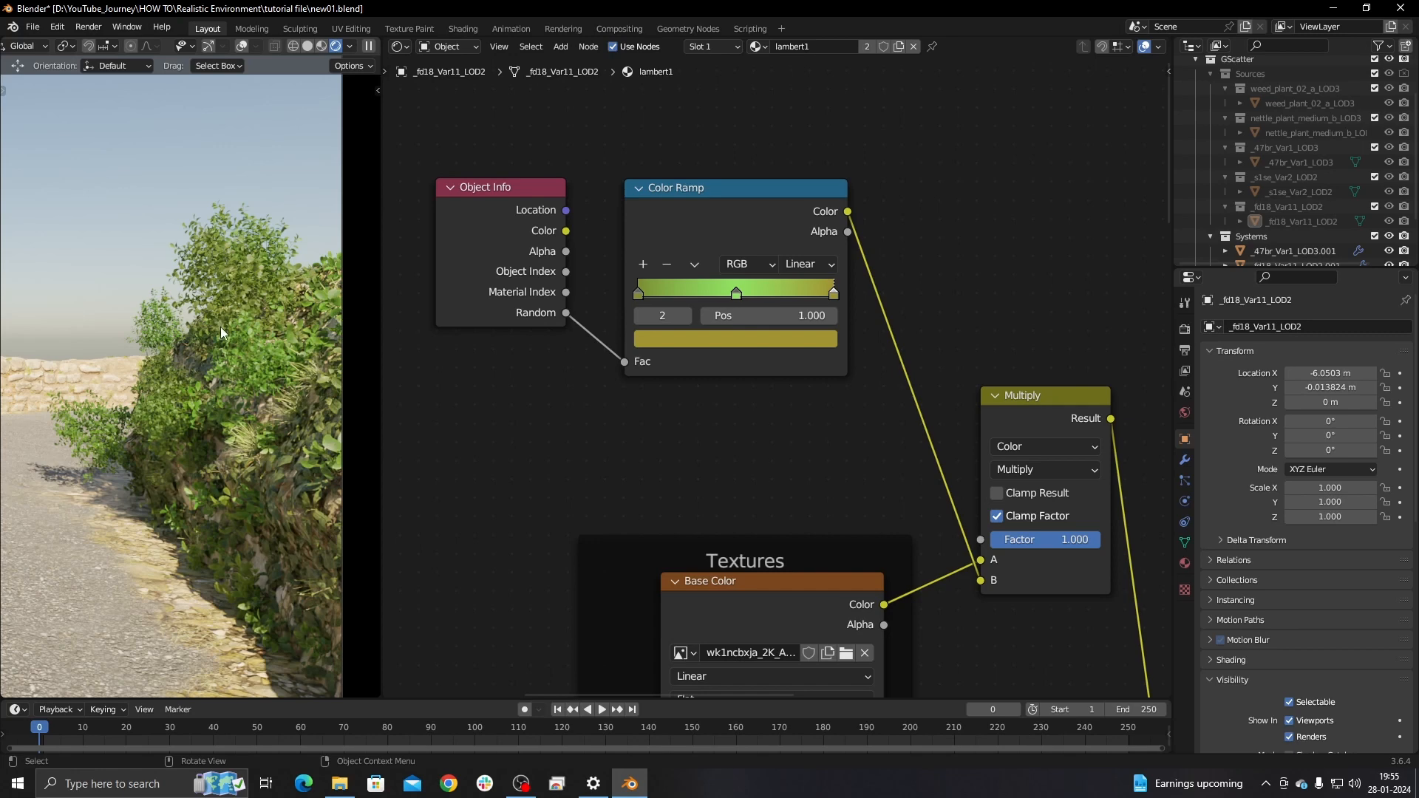
{"action": "scroll", "coordinate": [280, 318], "scroll_direction": "up", "scroll_amount": 1}
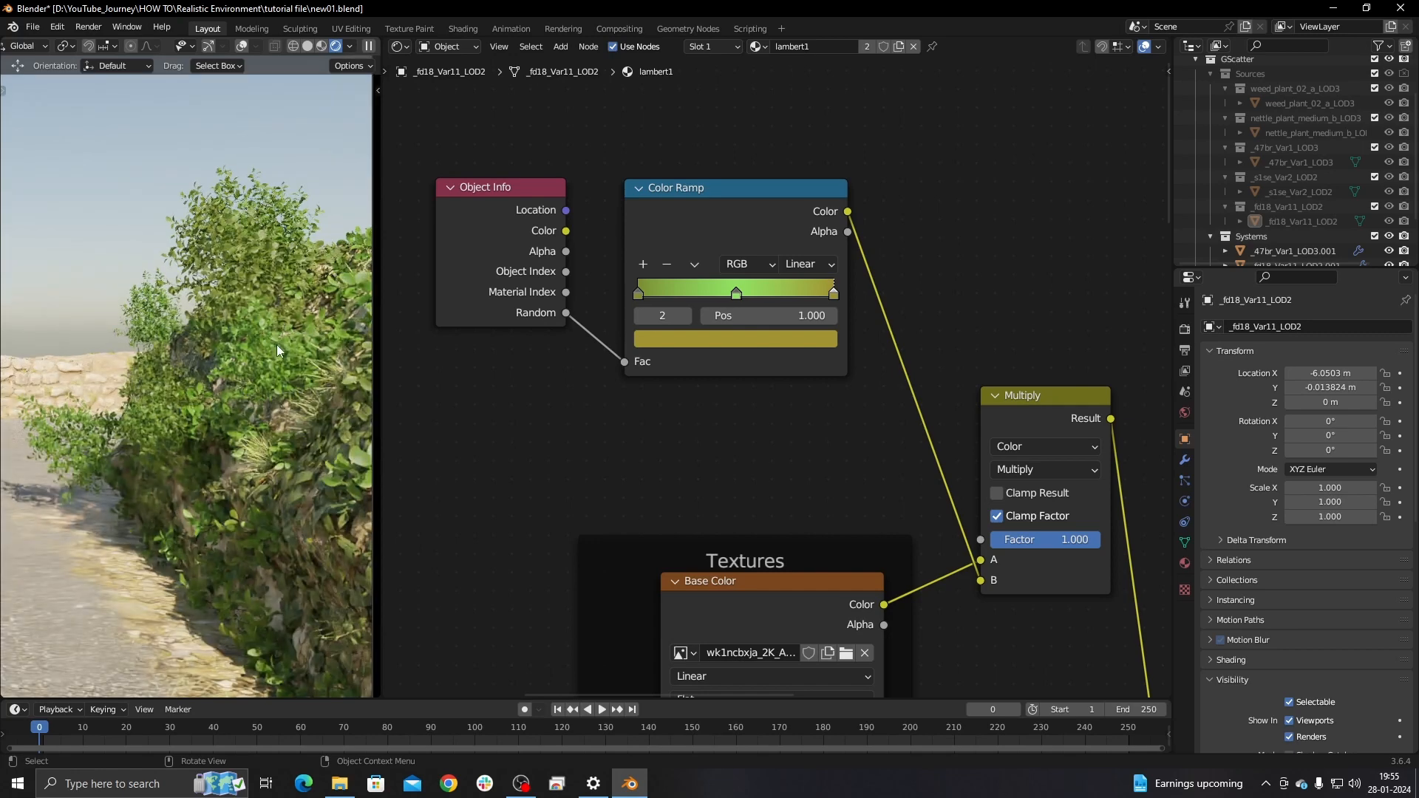
{"action": "scroll", "coordinate": [964, 366], "scroll_direction": "down", "scroll_amount": 6}
{"action": "middle_click_drag", "start_coordinate": [965, 365], "coordinate": [997, 273]}
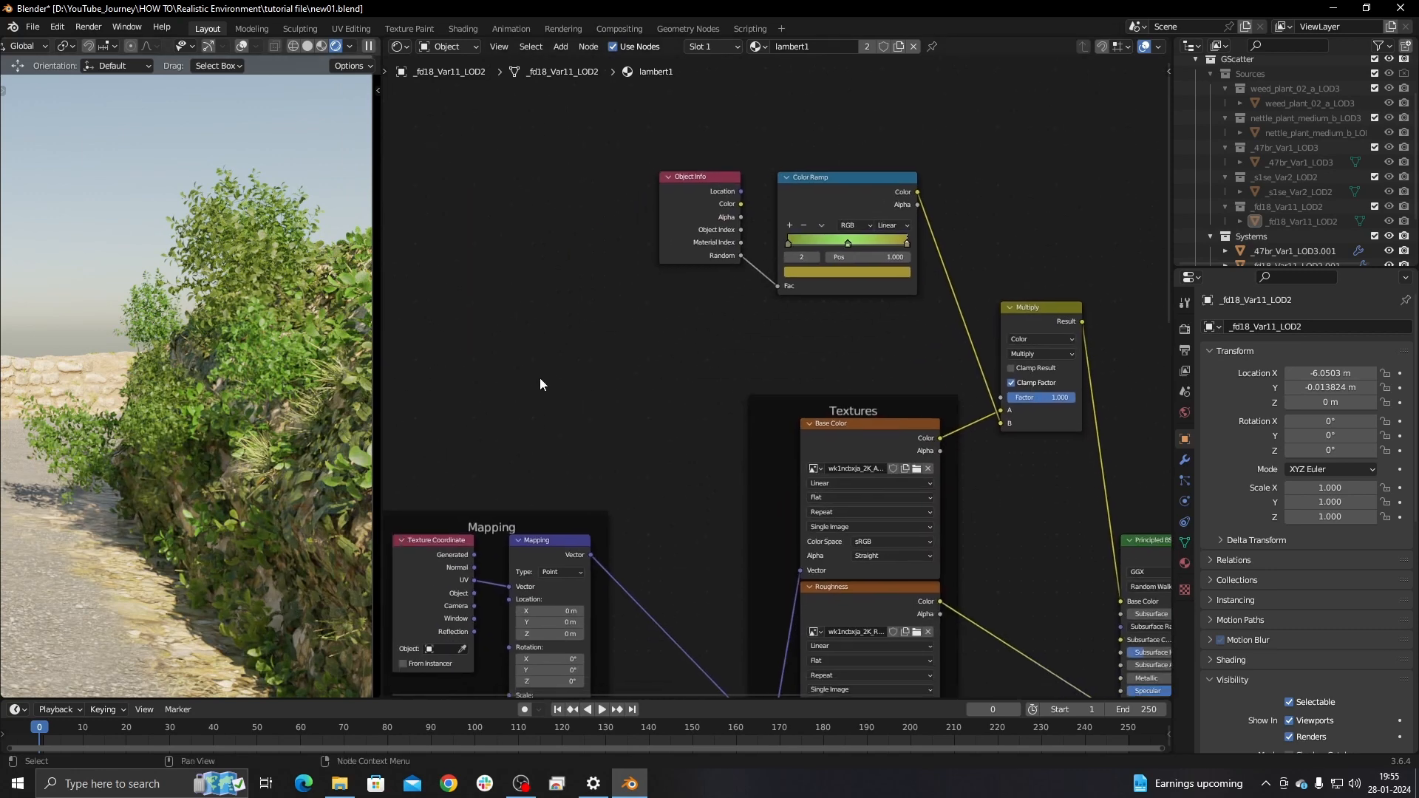
{"action": "scroll", "coordinate": [558, 375], "scroll_direction": "down", "scroll_amount": 2}
{"action": "left_click", "coordinate": [400, 46]}
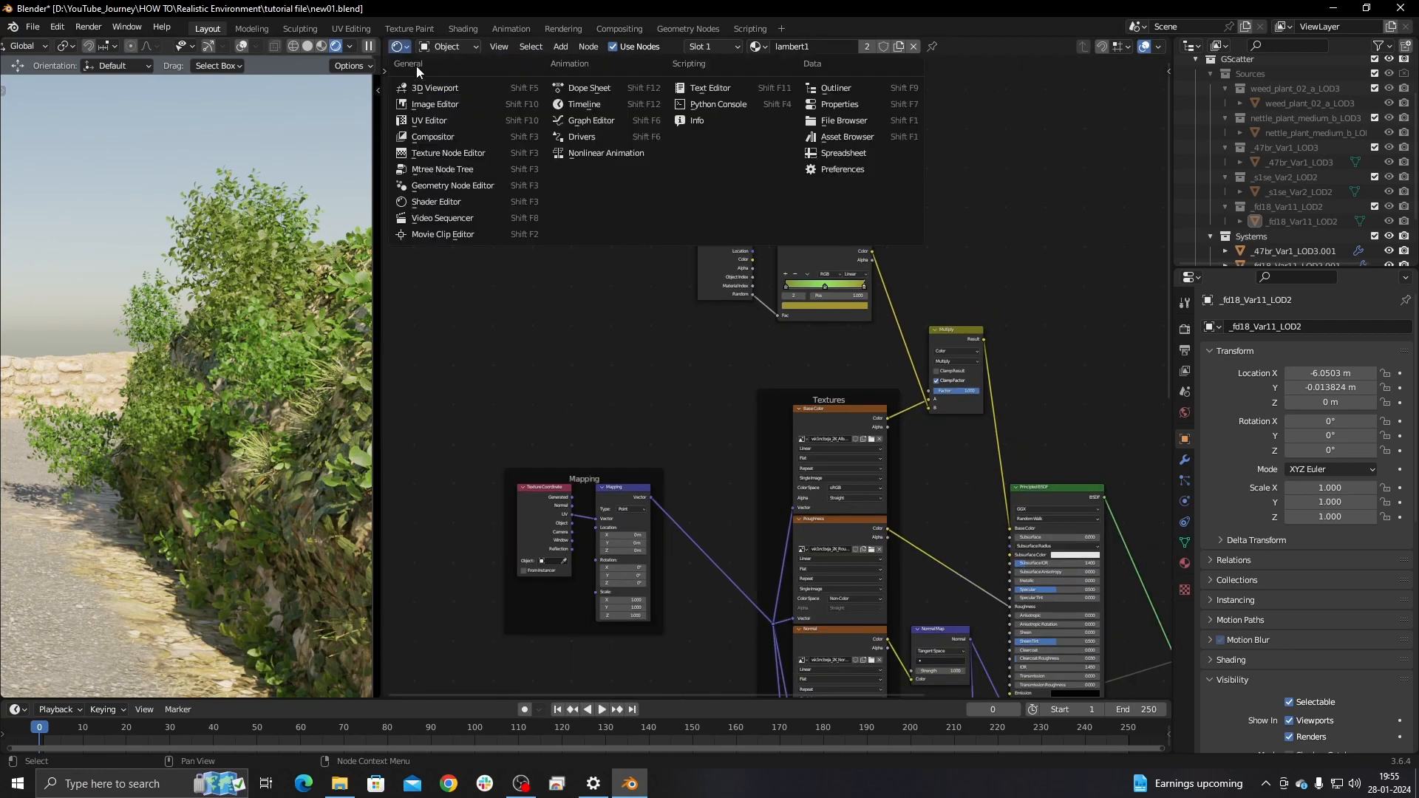
{"action": "left_click", "coordinate": [480, 87]}
Raise the distribution density of the weed plant system to 100 and increase the densities of the nettle and _47br_Var1 systems.
{"action": "left_click", "coordinate": [1009, 161]}
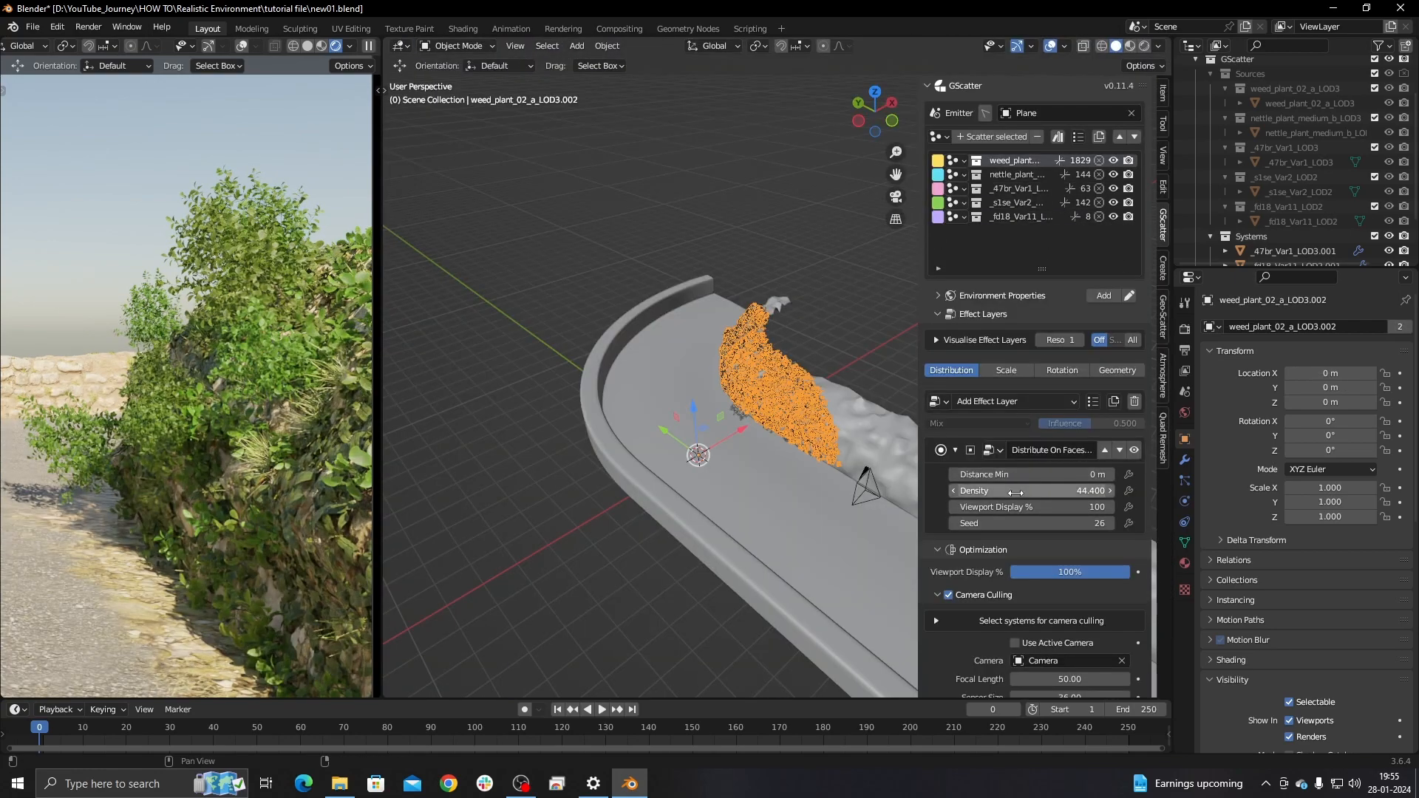
{"action": "left_click", "coordinate": [1016, 174]}
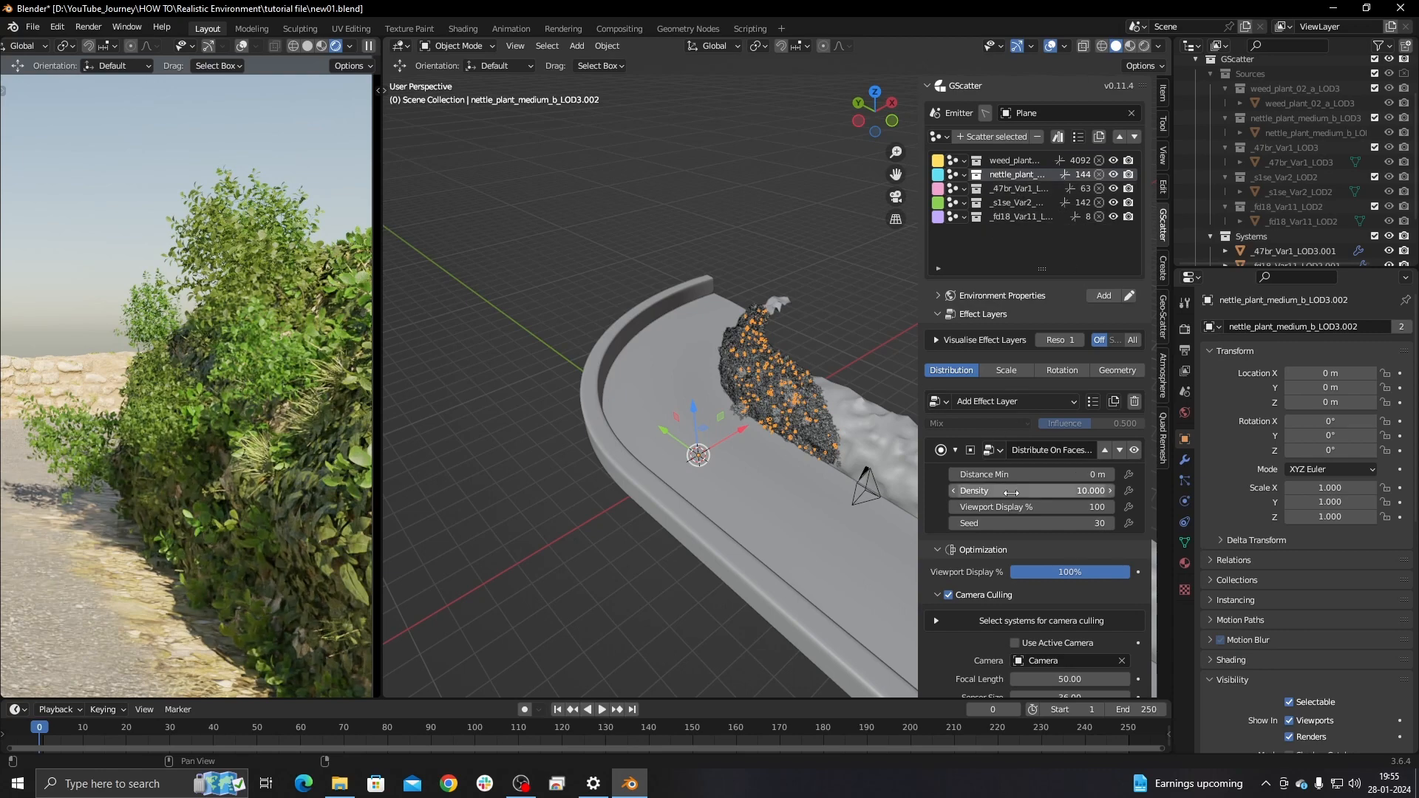
{"action": "left_click", "coordinate": [1013, 189]}
Set the distribution density of the _s1se_Var2 system to 15 and of the _47br_Var1 system to 20.
{"action": "left_click", "coordinate": [1016, 214]}
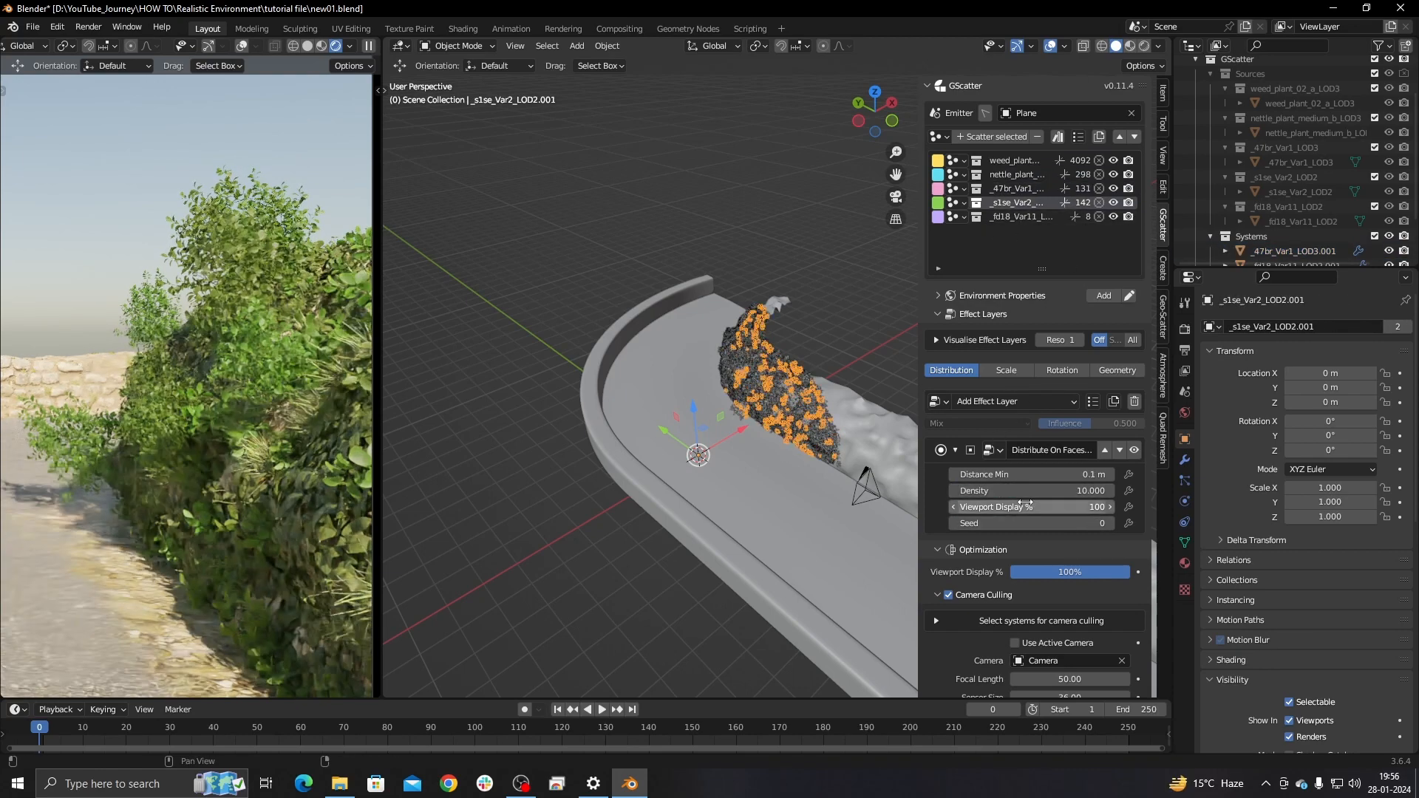
{"action": "scroll", "coordinate": [736, 413], "scroll_direction": "up", "scroll_amount": 5}
{"action": "middle_click_drag", "start_coordinate": [736, 414], "coordinate": [768, 448], "text": "shift"}
{"action": "left_click", "coordinate": [1000, 201]}
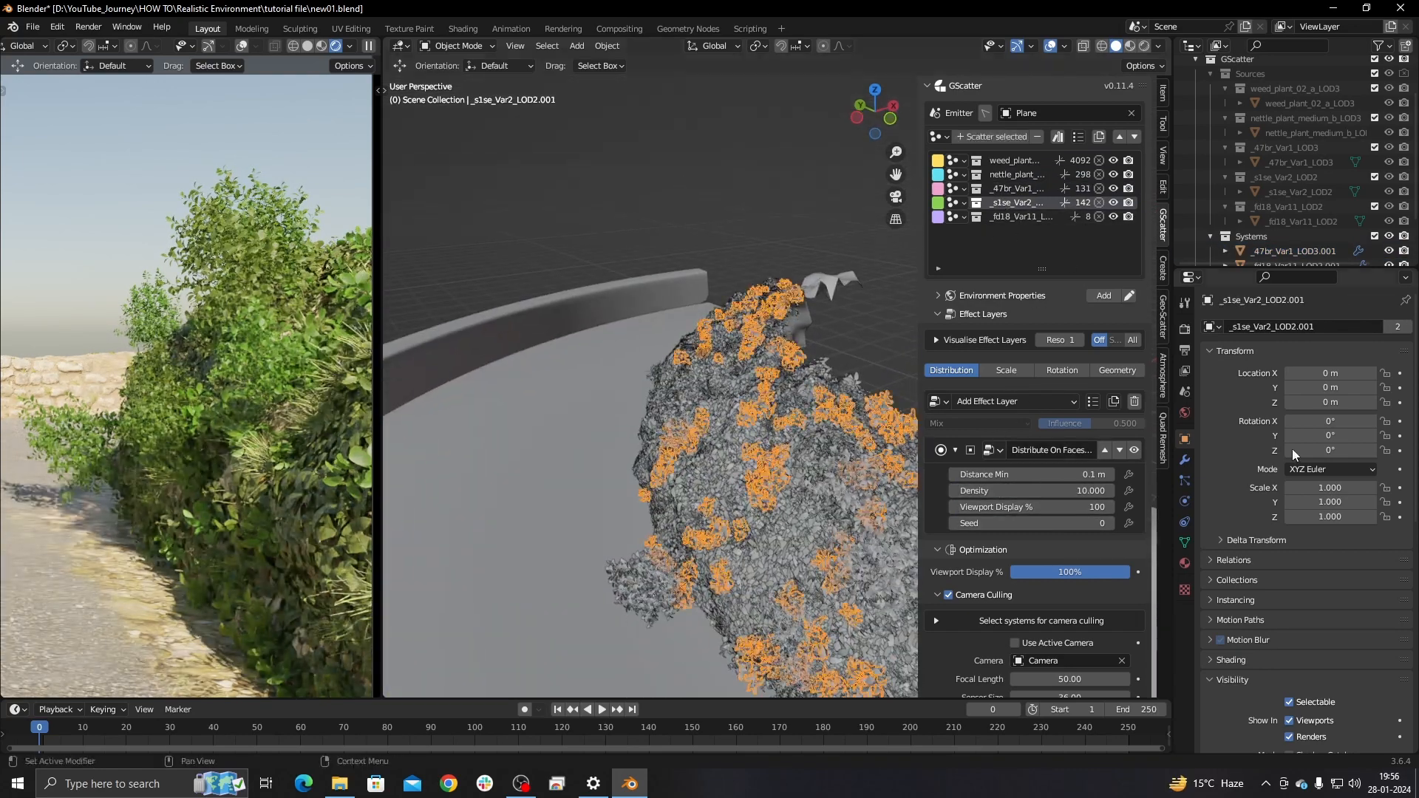
{"action": "left_click", "coordinate": [1022, 489]}
{"action": "type", "text": "15"}
{"action": "key", "text": "Return"}
{"action": "left_click", "coordinate": [1003, 189]}
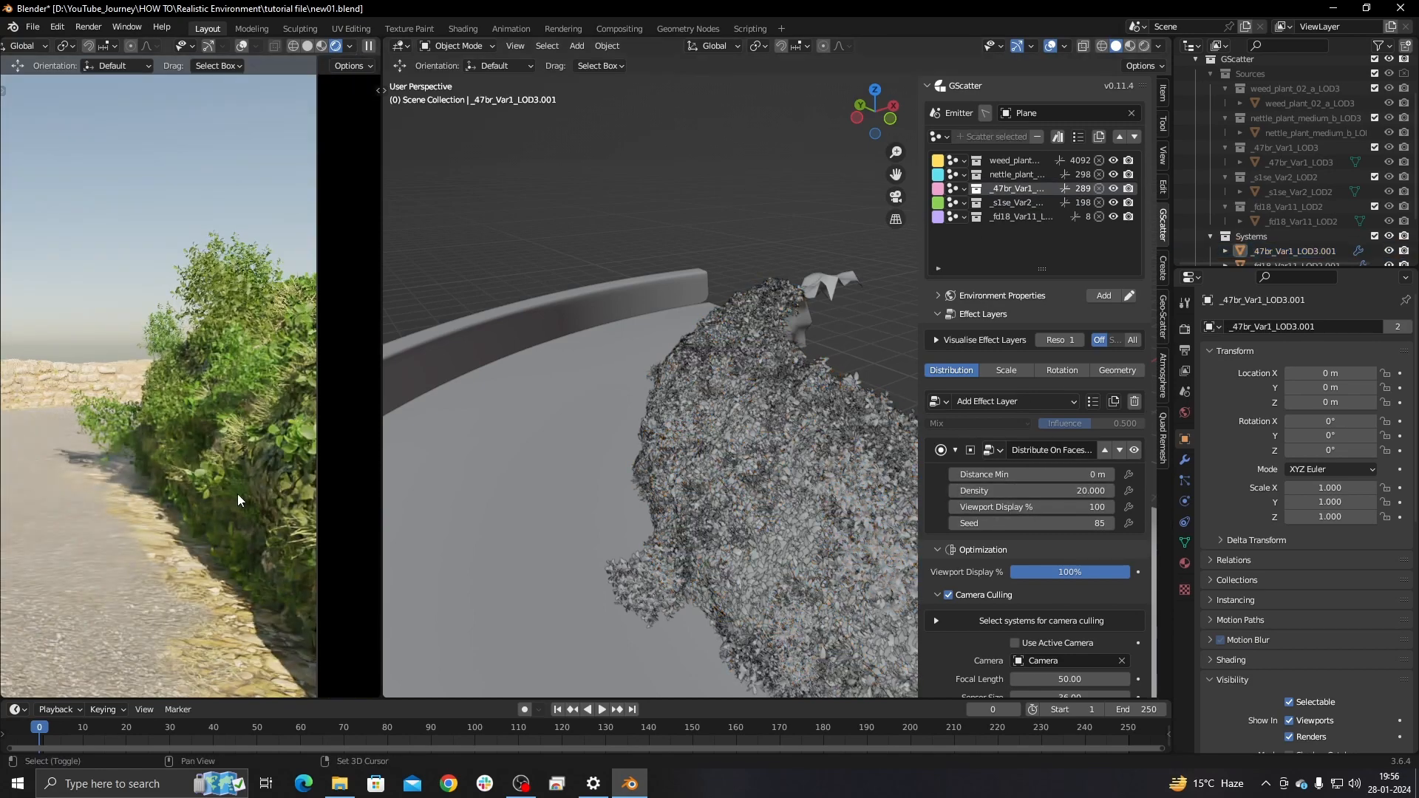
{"action": "middle_click_drag", "start_coordinate": [237, 493], "coordinate": [263, 498], "text": "shift"}
{"action": "scroll", "coordinate": [271, 498], "scroll_direction": "down", "scroll_amount": 1}
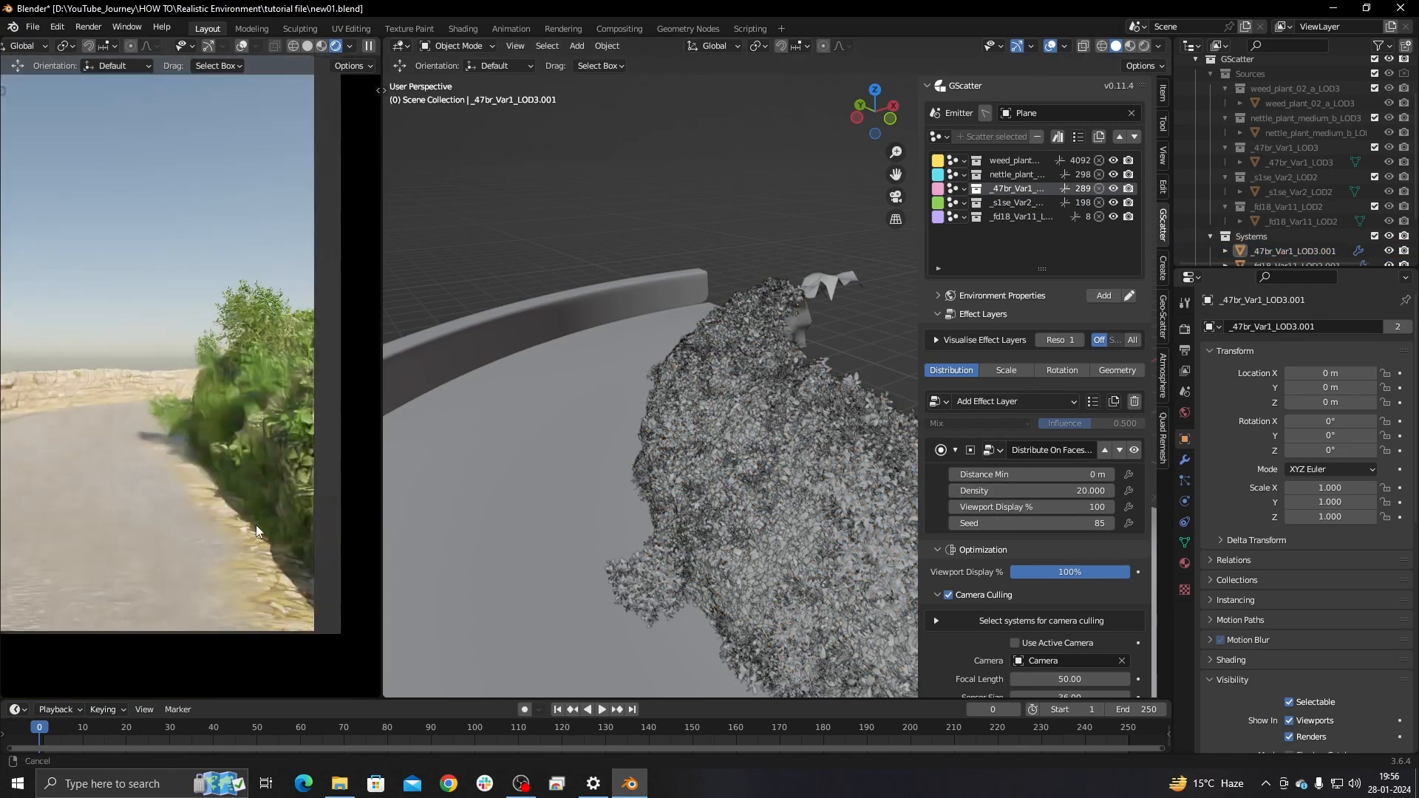
{"action": "scroll", "coordinate": [275, 526], "scroll_direction": "down", "scroll_amount": 1}
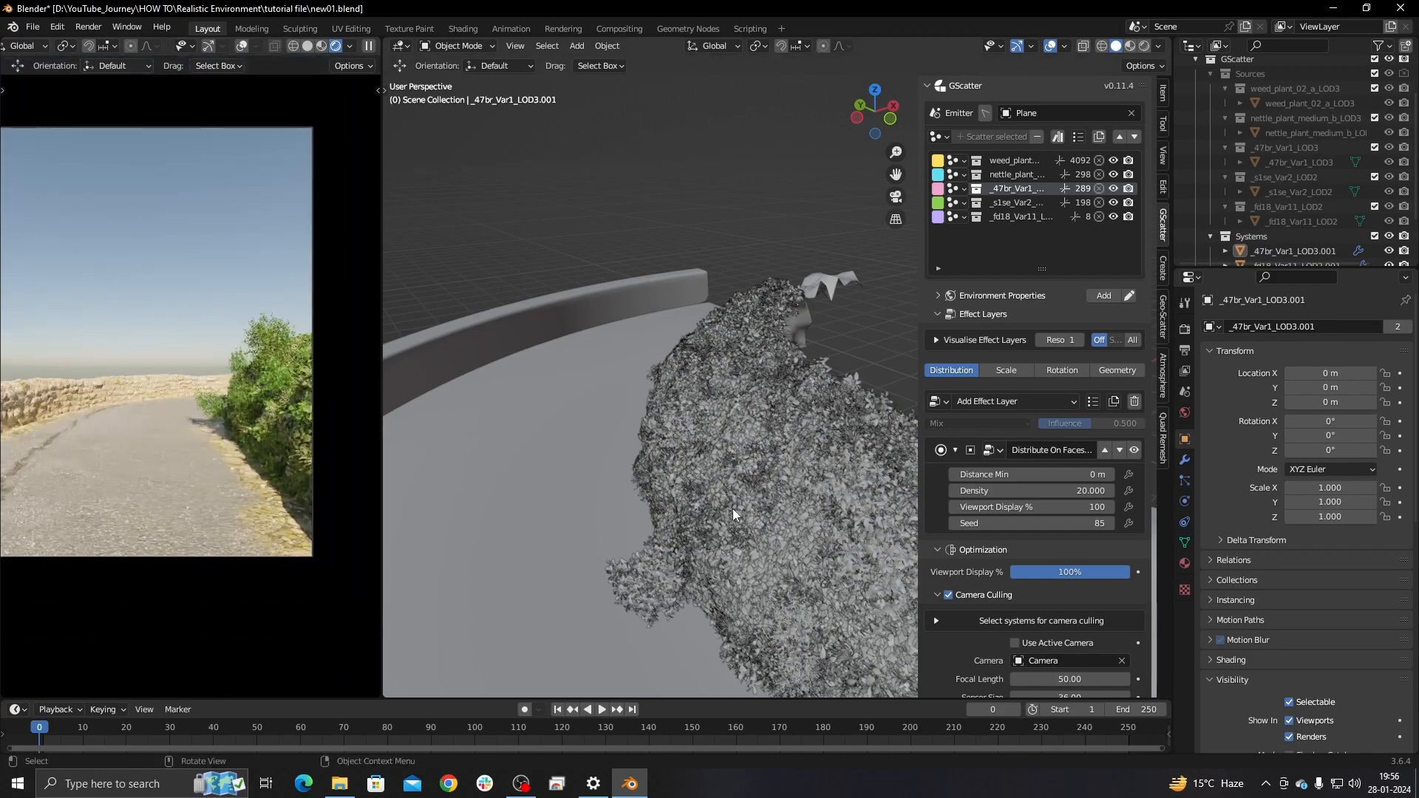
Switch all five plant scatter systems on the slope to proxy display.
{"action": "scroll", "coordinate": [731, 509], "scroll_direction": "up", "scroll_amount": 1}
{"action": "middle_click_drag", "start_coordinate": [724, 516], "coordinate": [750, 384]}
{"action": "scroll", "coordinate": [727, 421], "scroll_direction": "down", "scroll_amount": 3}
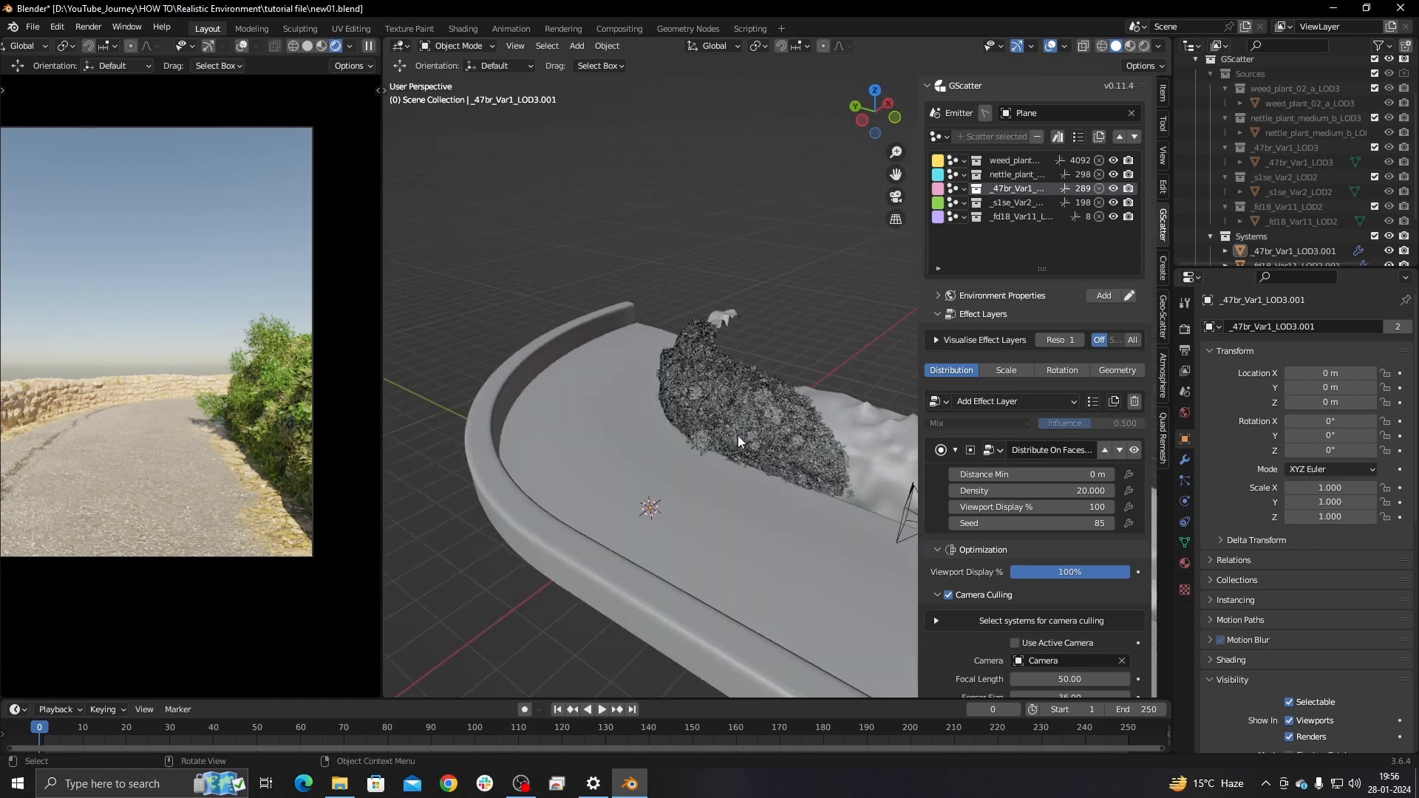
{"action": "middle_click_drag", "start_coordinate": [829, 442], "coordinate": [736, 455]}
{"action": "scroll", "coordinate": [737, 458], "scroll_direction": "up", "scroll_amount": 3}
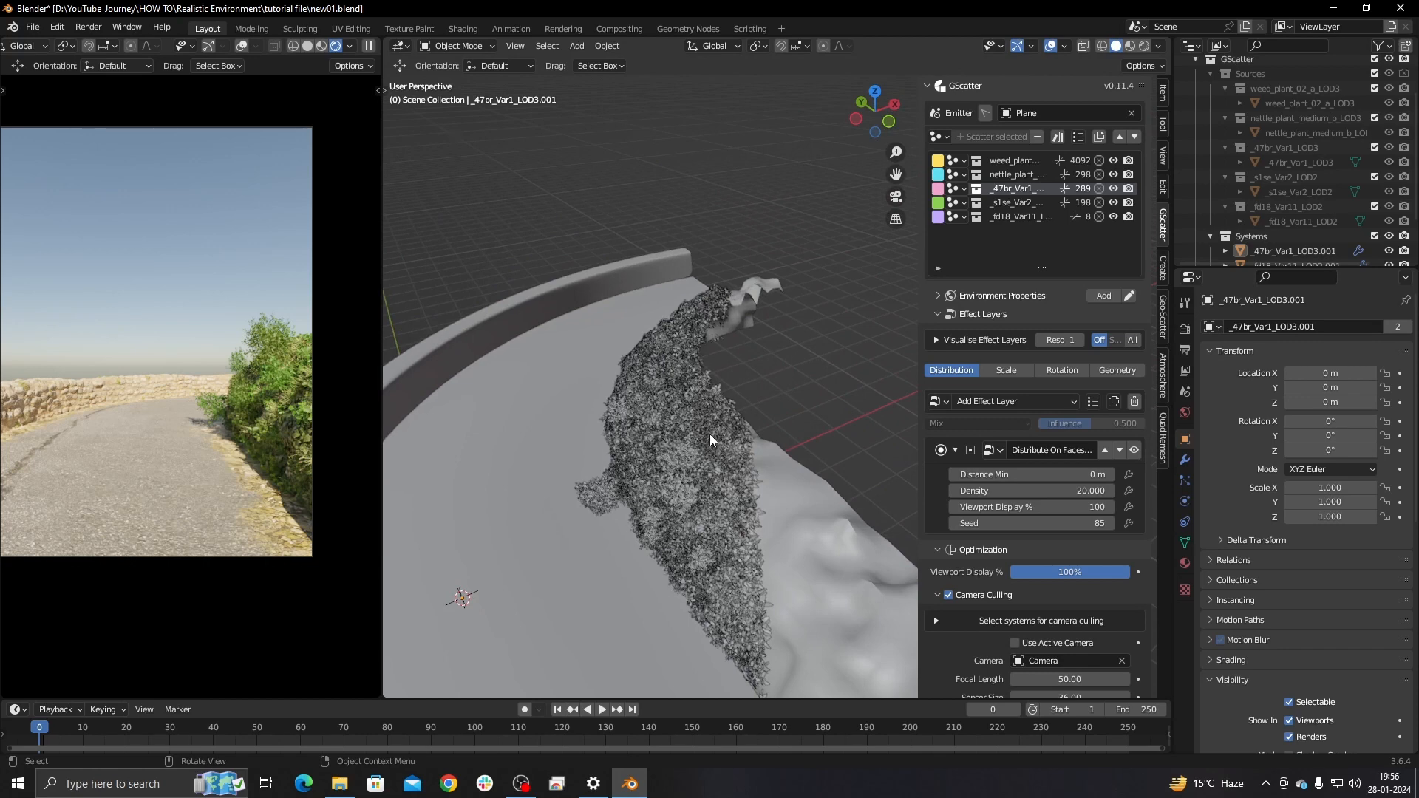
{"action": "left_click", "coordinate": [1098, 161]}
{"action": "left_click", "coordinate": [1097, 173]}
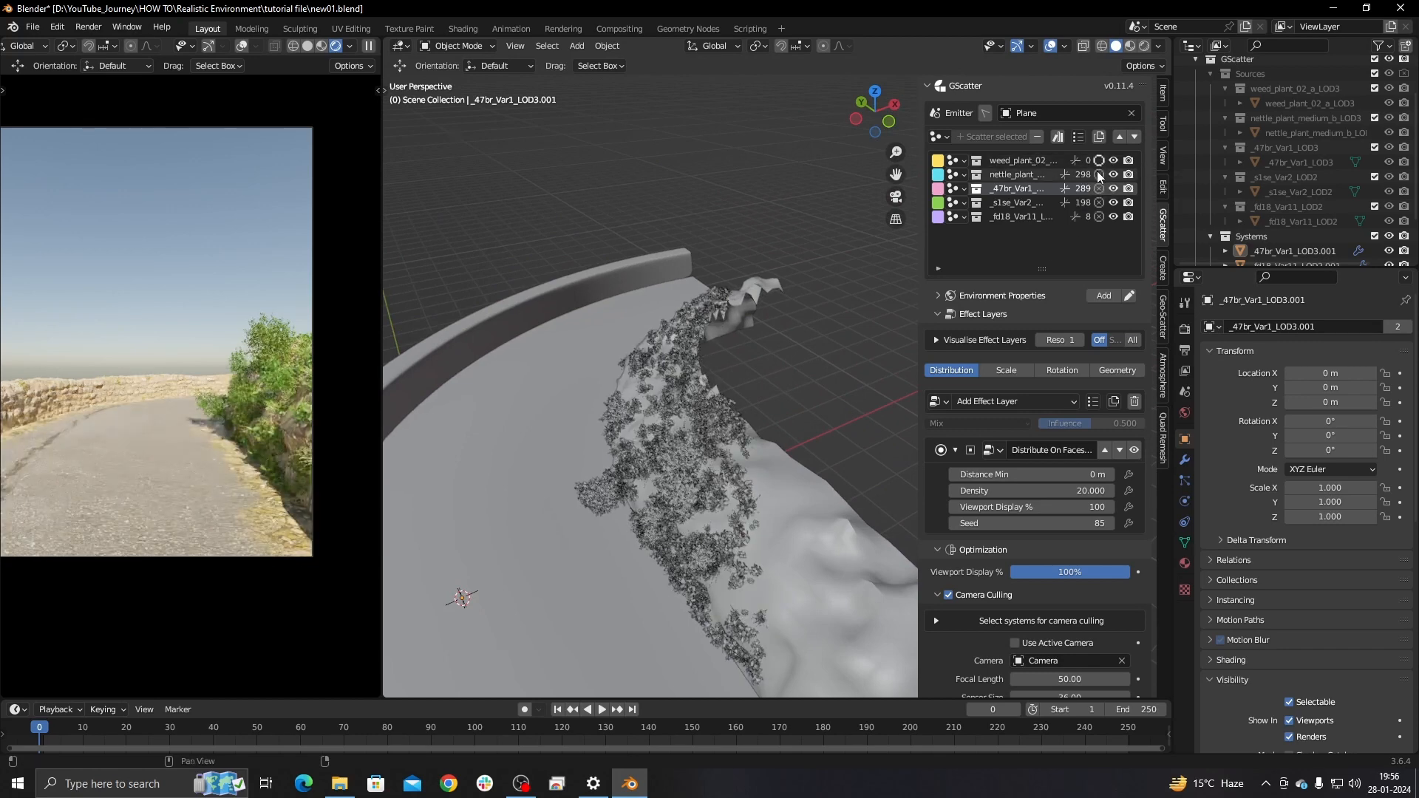
{"action": "left_click", "coordinate": [1098, 188]}
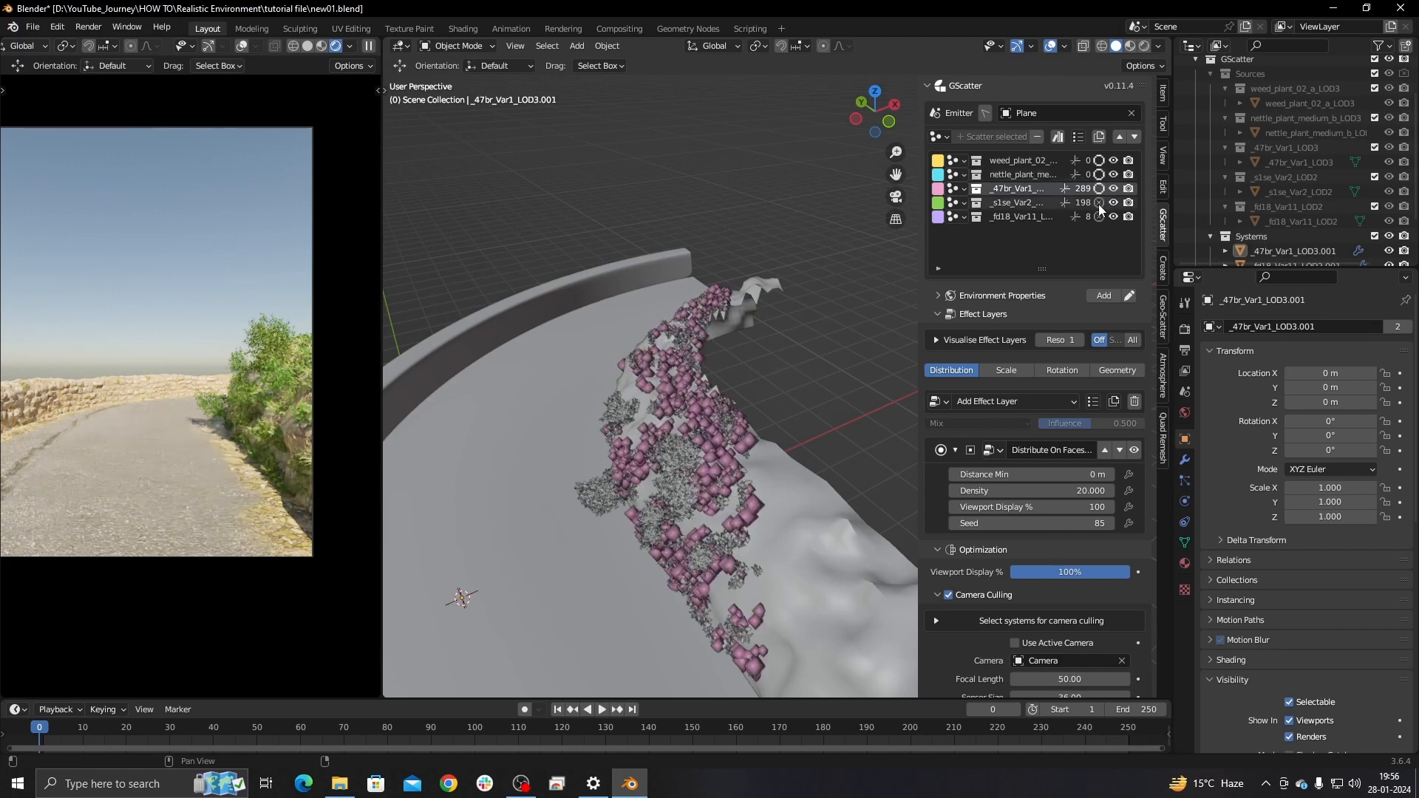
{"action": "left_click", "coordinate": [1099, 202]}
{"action": "left_click", "coordinate": [1099, 217]}
Preview the proxy display of the scattered plants in the camera view with solid and rendered shading.
{"action": "scroll", "coordinate": [710, 421], "scroll_direction": "up", "scroll_amount": 1}
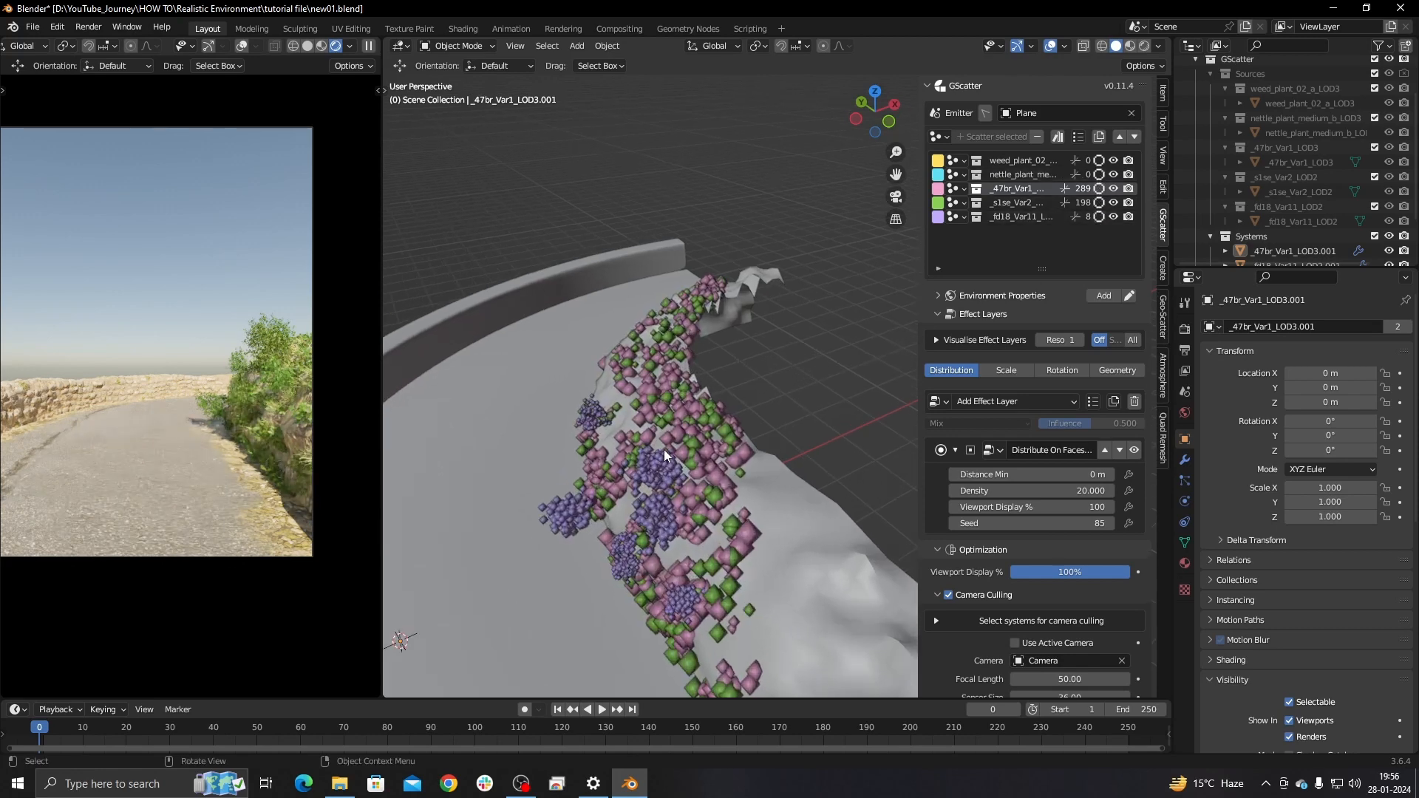
{"action": "key", "text": "z"}
{"action": "mouse_move", "coordinate": [742, 429]}
{"action": "middle_mouse_down"}
{"action": "mouse_move", "coordinate": [721, 367]}
{"action": "mouse_move", "coordinate": [752, 400]}
{"action": "mouse_move", "coordinate": [721, 414]}
{"action": "mouse_move", "coordinate": [837, 446]}
{"action": "middle_mouse_up"}
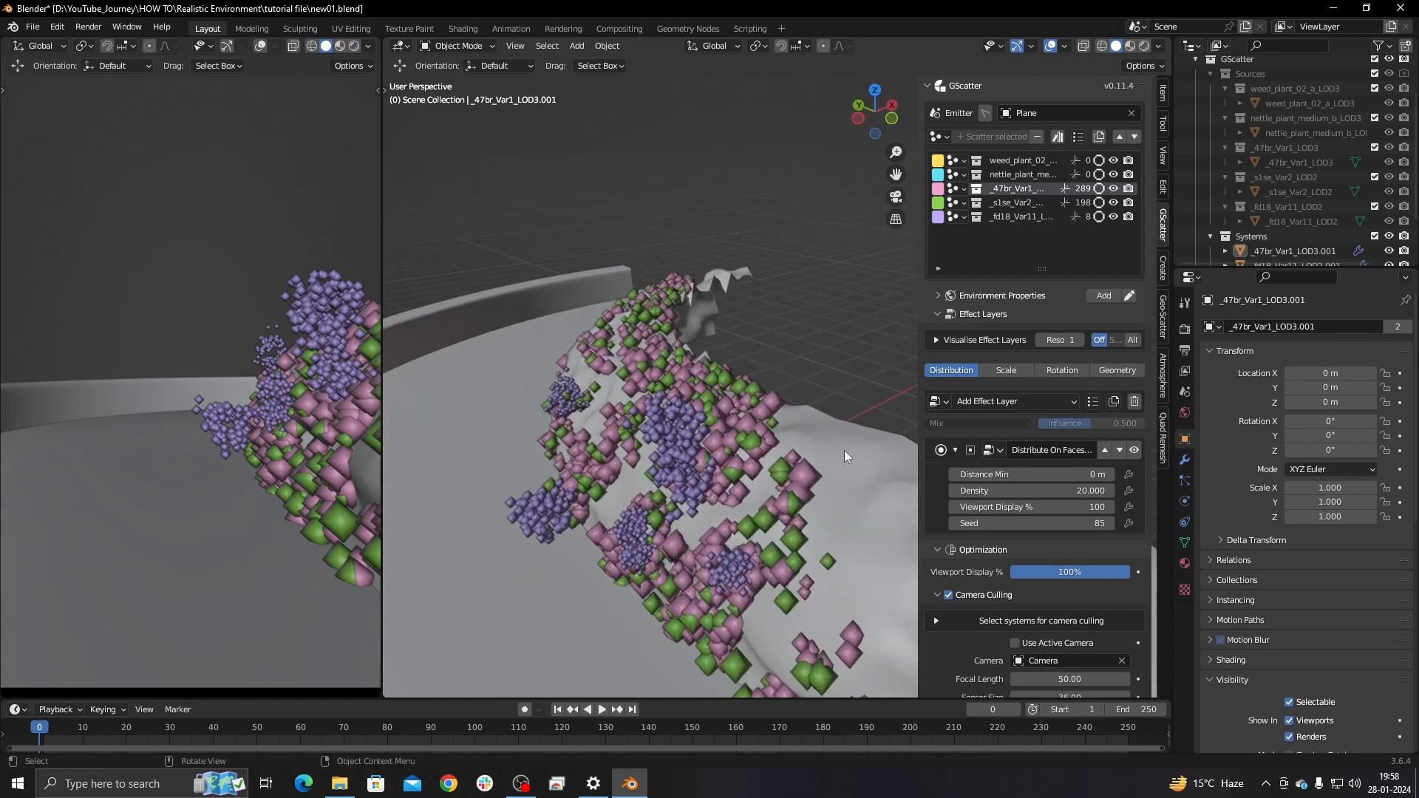
{"action": "left_click", "coordinate": [1030, 161]}
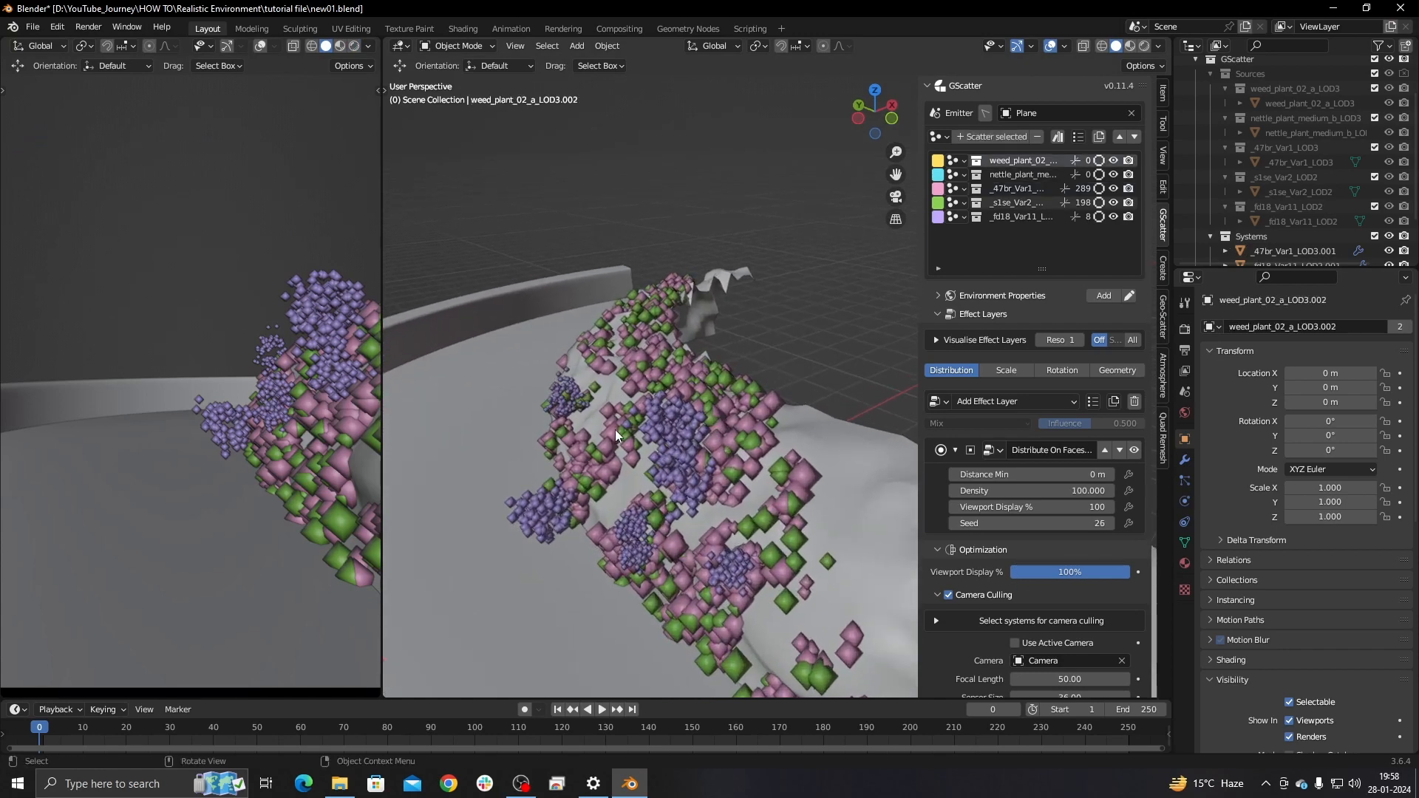
{"action": "middle_click_drag", "start_coordinate": [614, 429], "coordinate": [592, 491]}
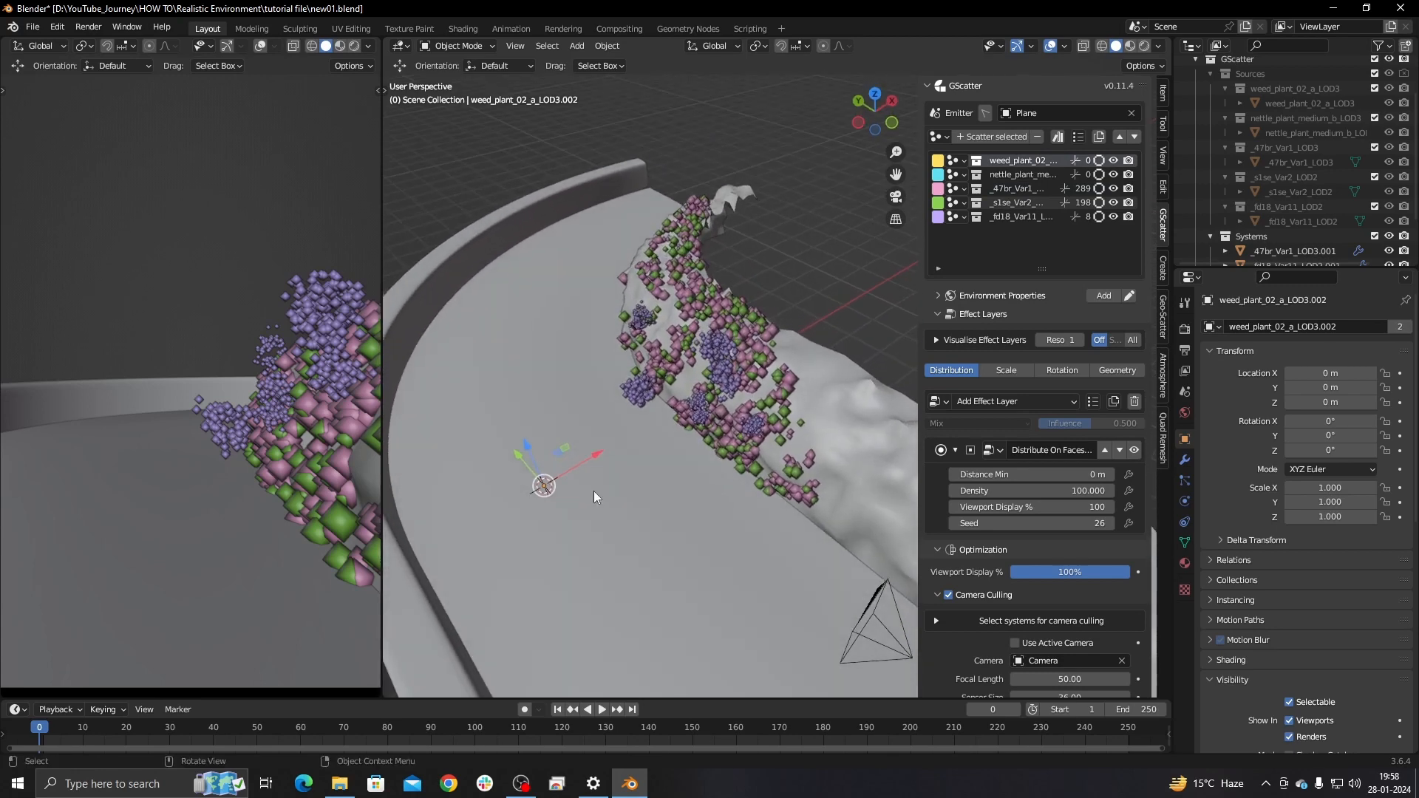
{"action": "key", "text": "z"}
{"action": "left_click", "coordinate": [259, 299]}
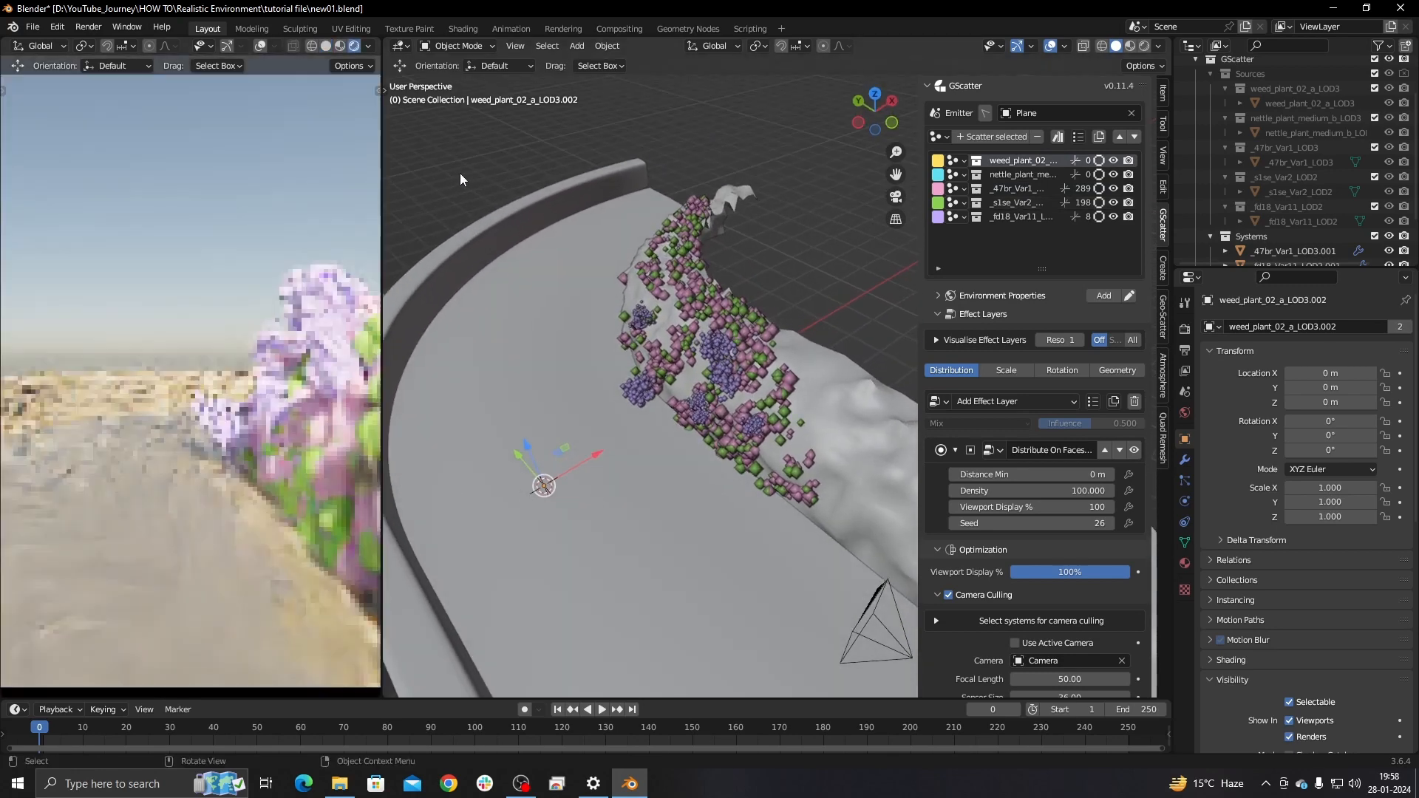
{"action": "scroll", "coordinate": [261, 387], "scroll_direction": "down", "scroll_amount": 2}
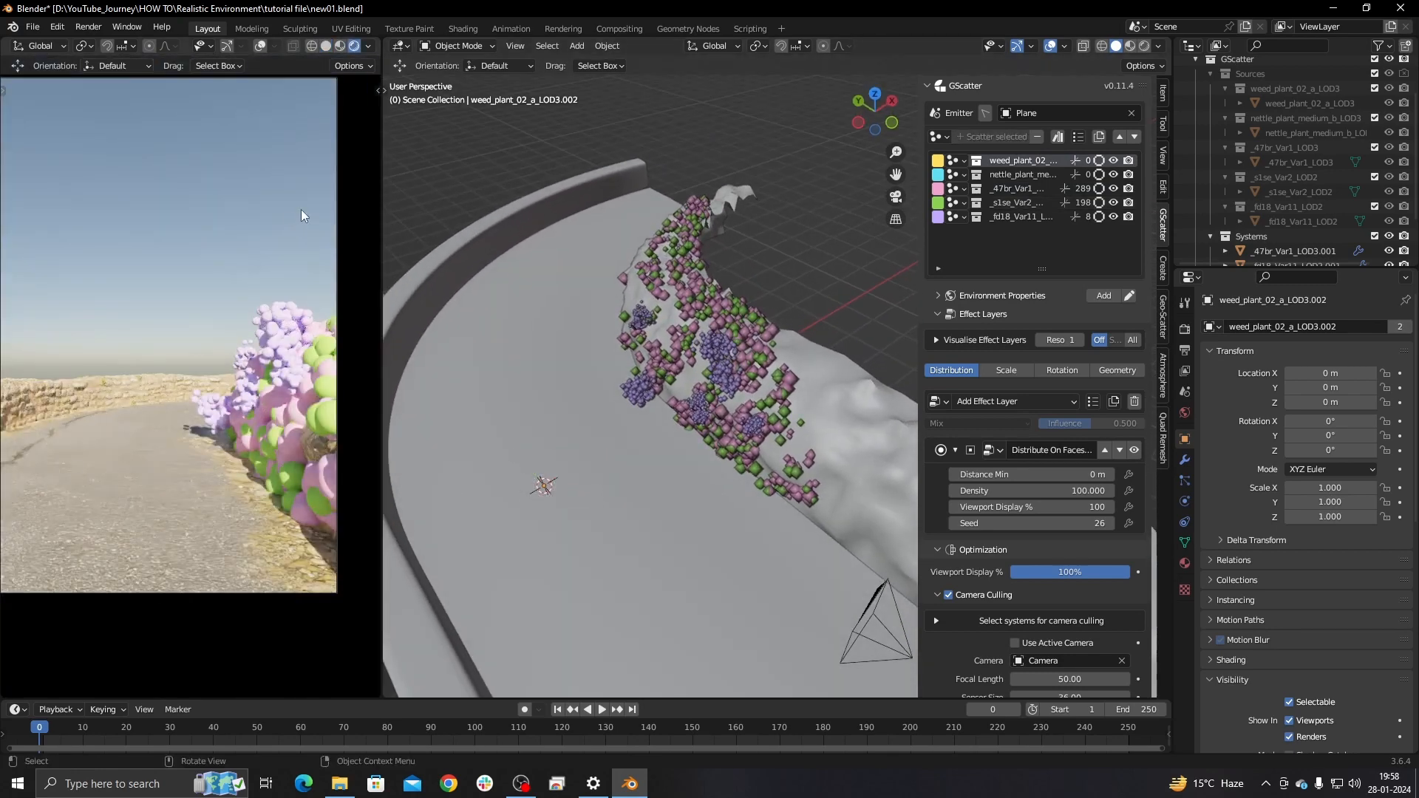
{"action": "key", "text": "z"}
{"action": "left_click", "coordinate": [369, 329]}
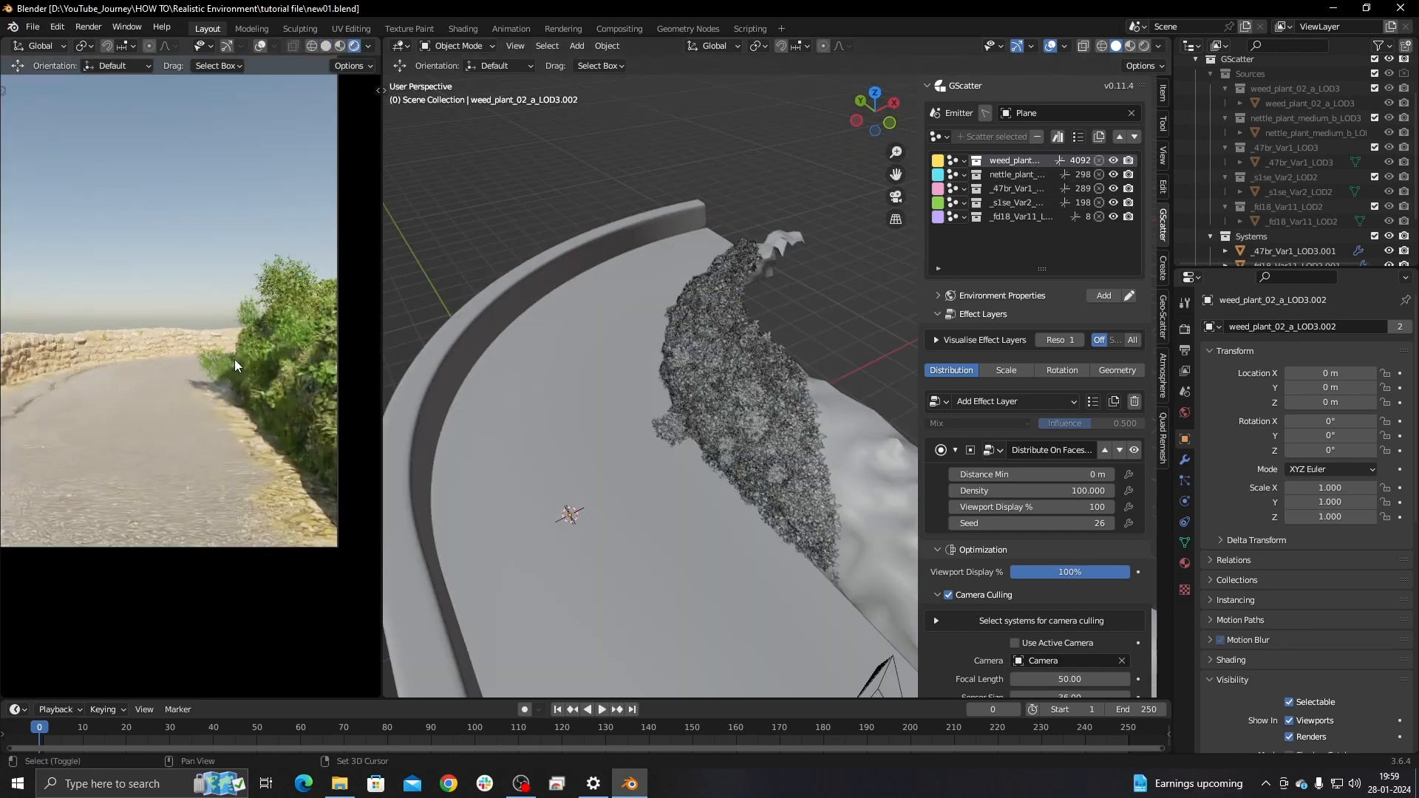
Compare the rendered road scene with the reference photo, examining the plants and debris along the road edges.
{"action": "middle_click_drag", "start_coordinate": [273, 482], "coordinate": [202, 372]}
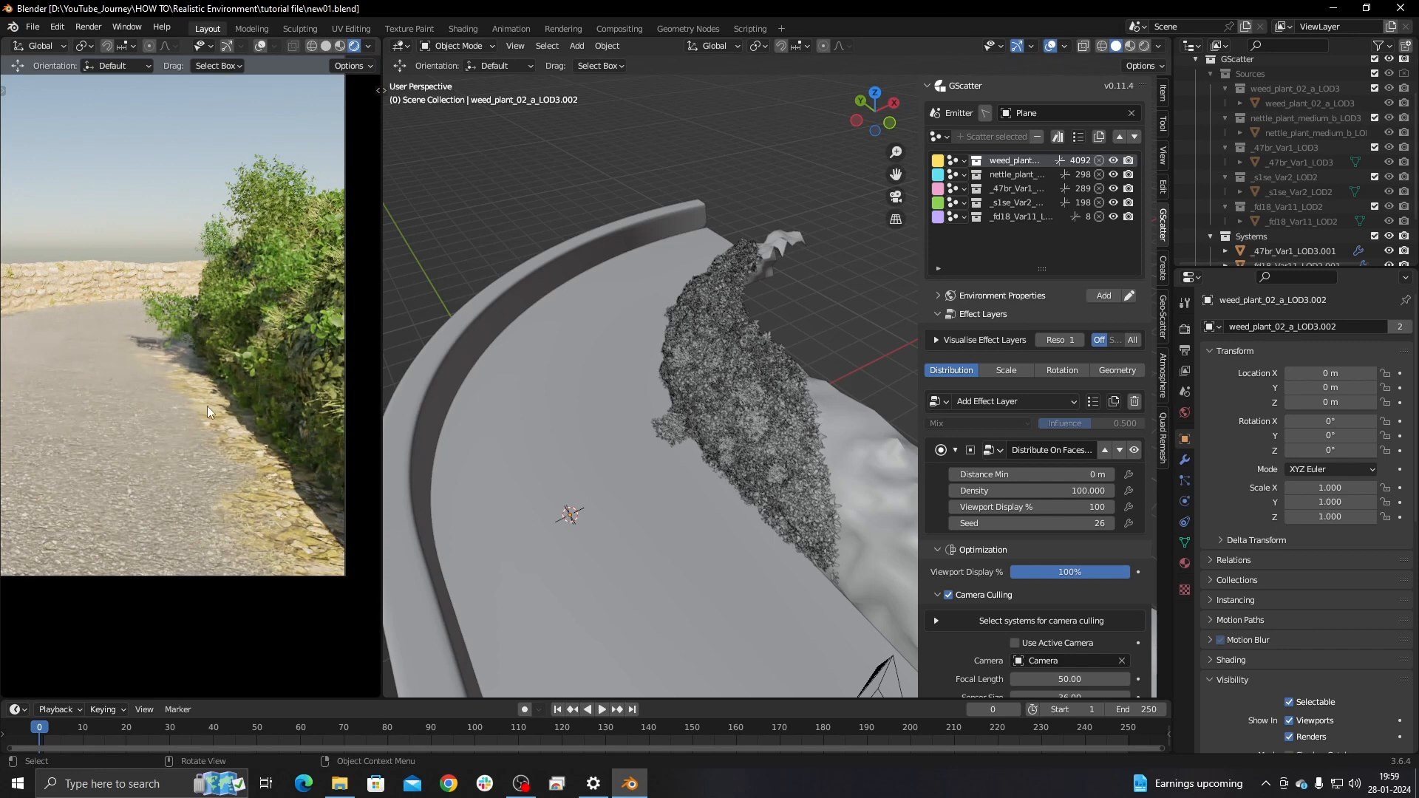
{"action": "middle_click_drag", "start_coordinate": [300, 501], "coordinate": [272, 646]}
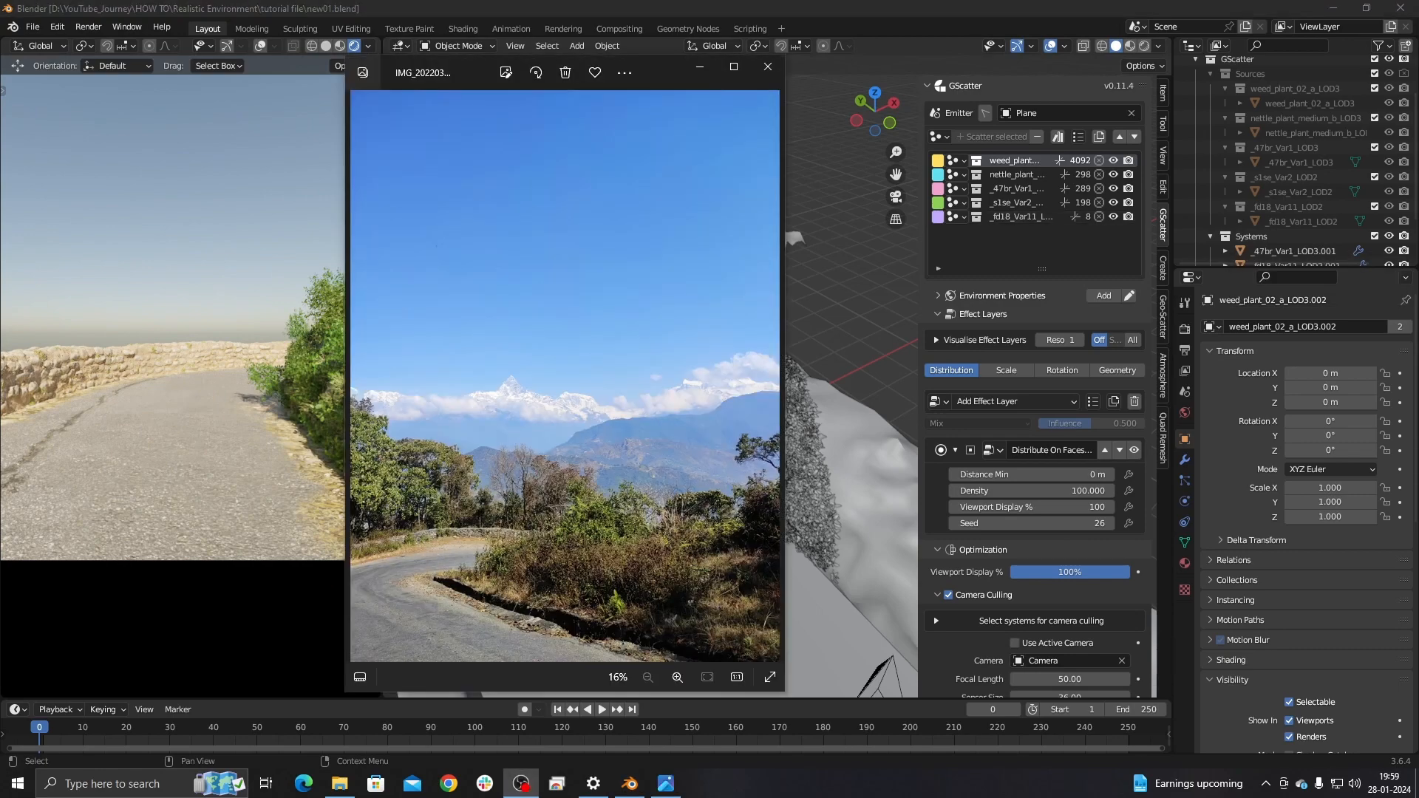
{"action": "scroll", "coordinate": [505, 456], "scroll_direction": "up", "scroll_amount": 5}
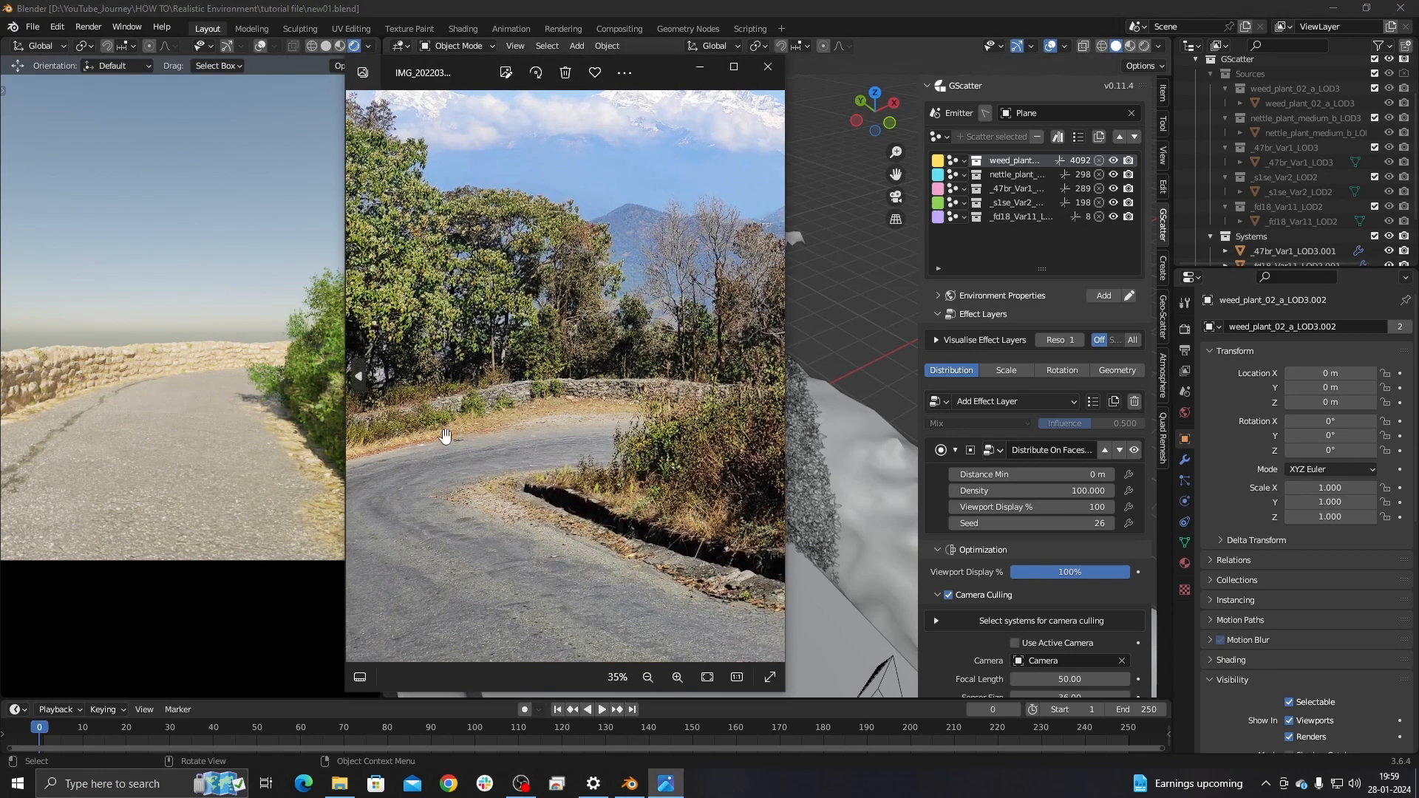
{"action": "scroll", "coordinate": [536, 592], "scroll_direction": "up", "scroll_amount": 2}
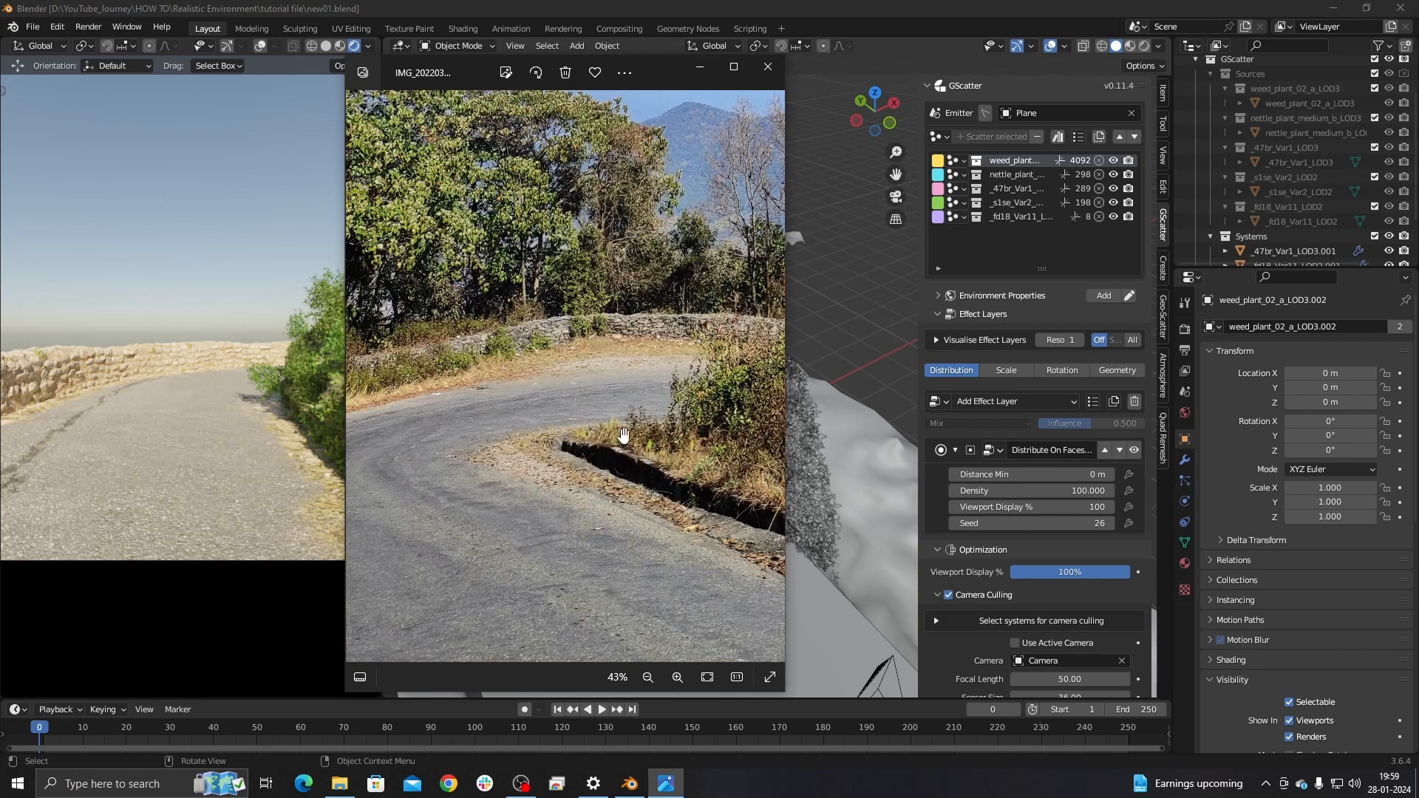
{"action": "scroll", "coordinate": [623, 434], "scroll_direction": "down", "scroll_amount": 4}
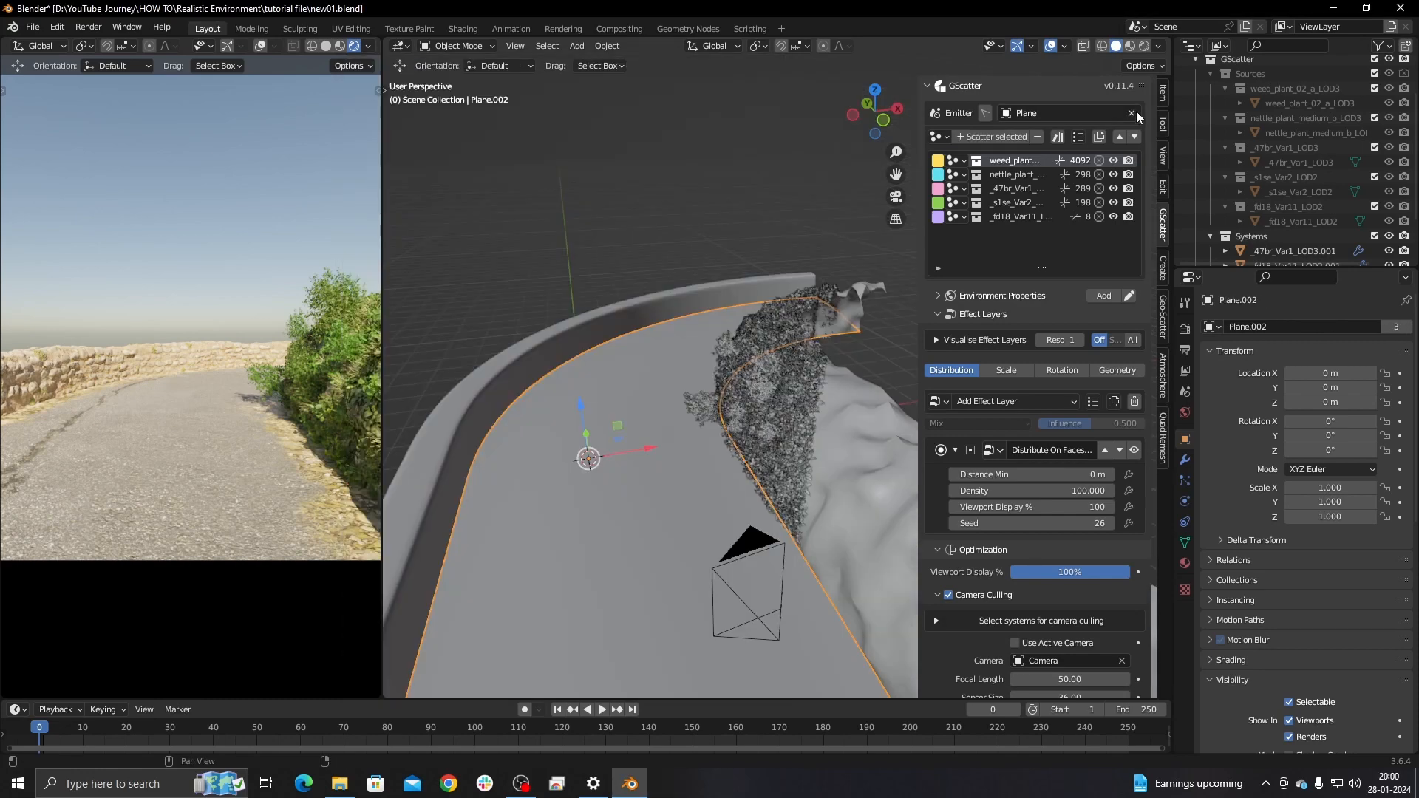
Replace the GScatter emitter with the road surface Plane.002 and remove its existing nettle plant system.
{"action": "left_click", "coordinate": [1132, 112]}
{"action": "middle_click_drag", "start_coordinate": [709, 426], "coordinate": [1065, 142]}
{"action": "left_click", "coordinate": [1130, 113]}
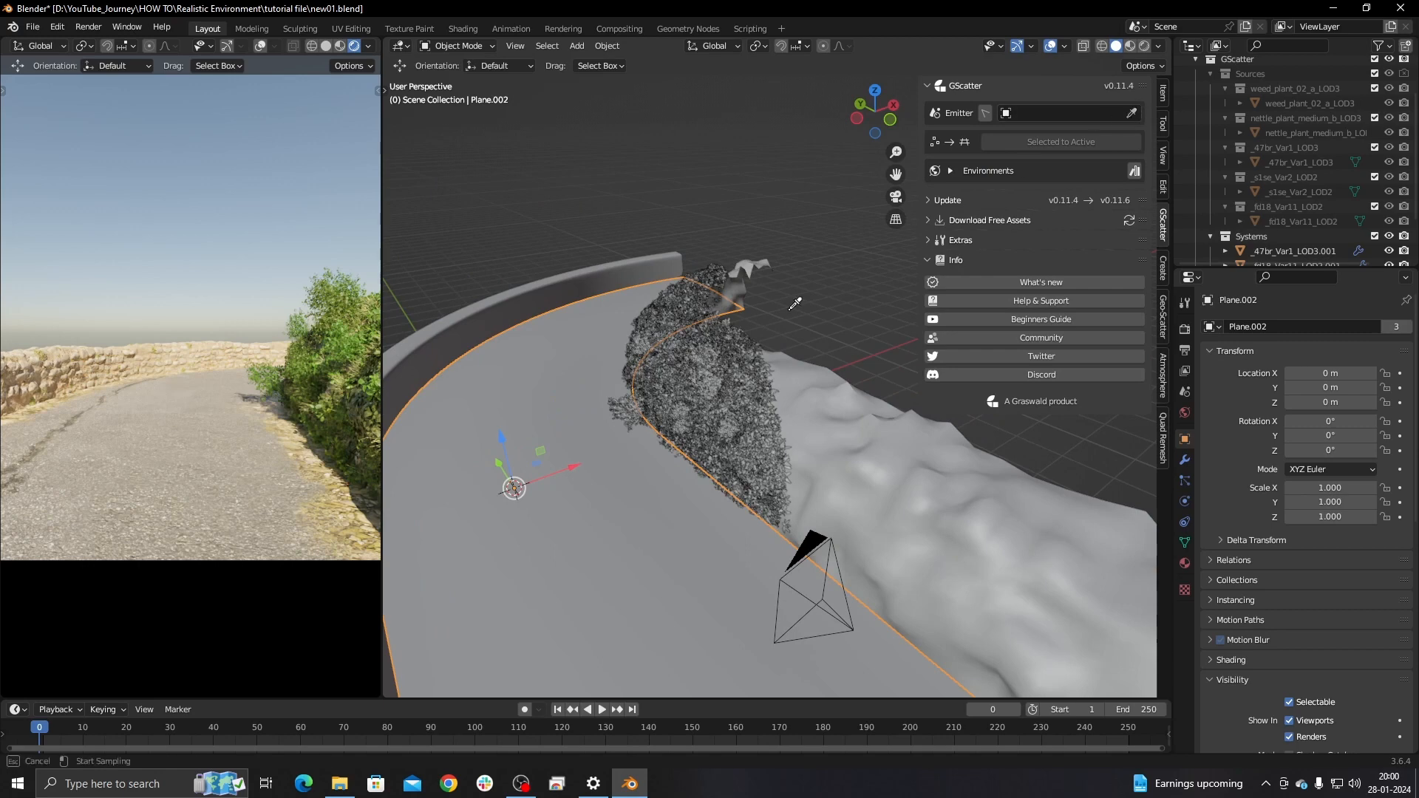
{"action": "left_click", "coordinate": [544, 513]}
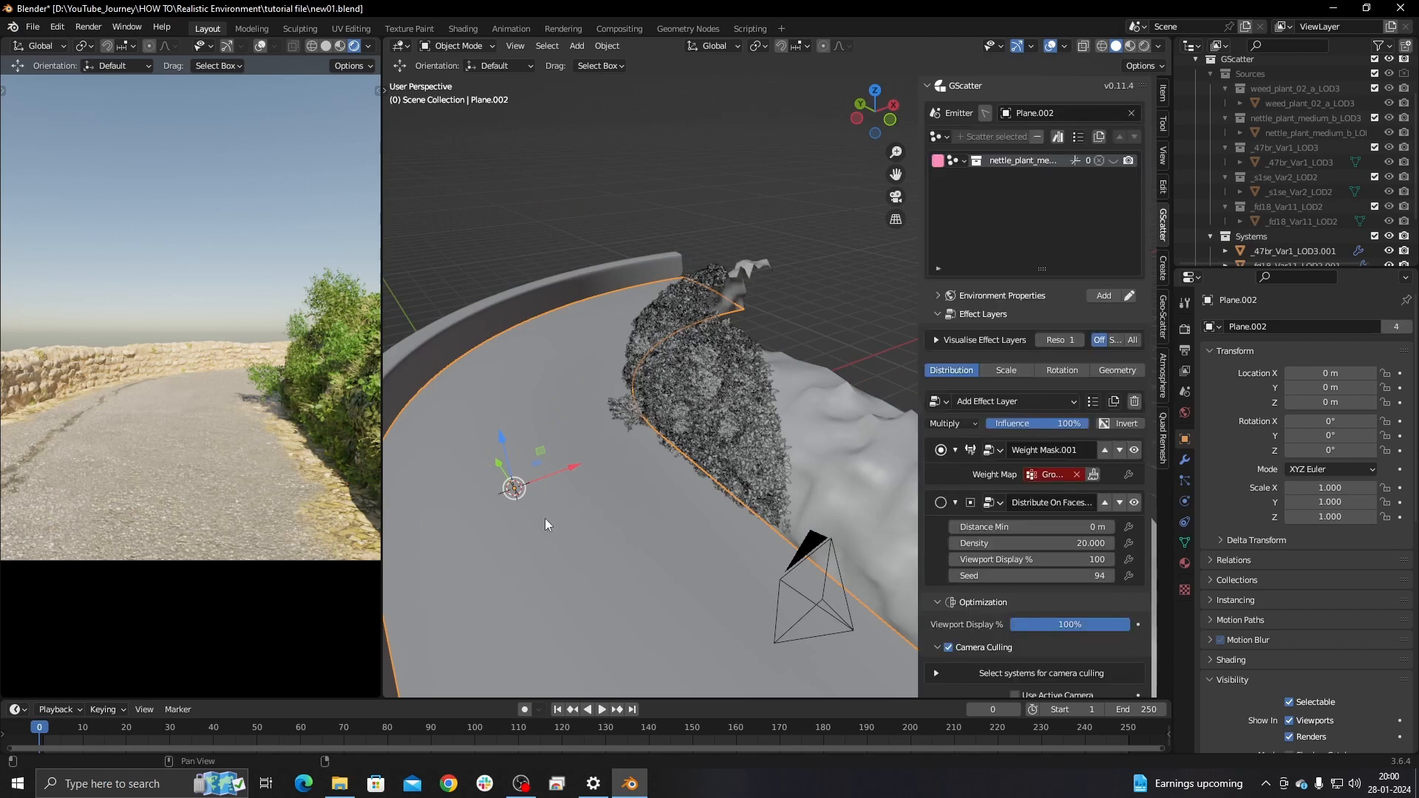
{"action": "left_click", "coordinate": [559, 175]}
{"action": "left_click", "coordinate": [574, 477]}
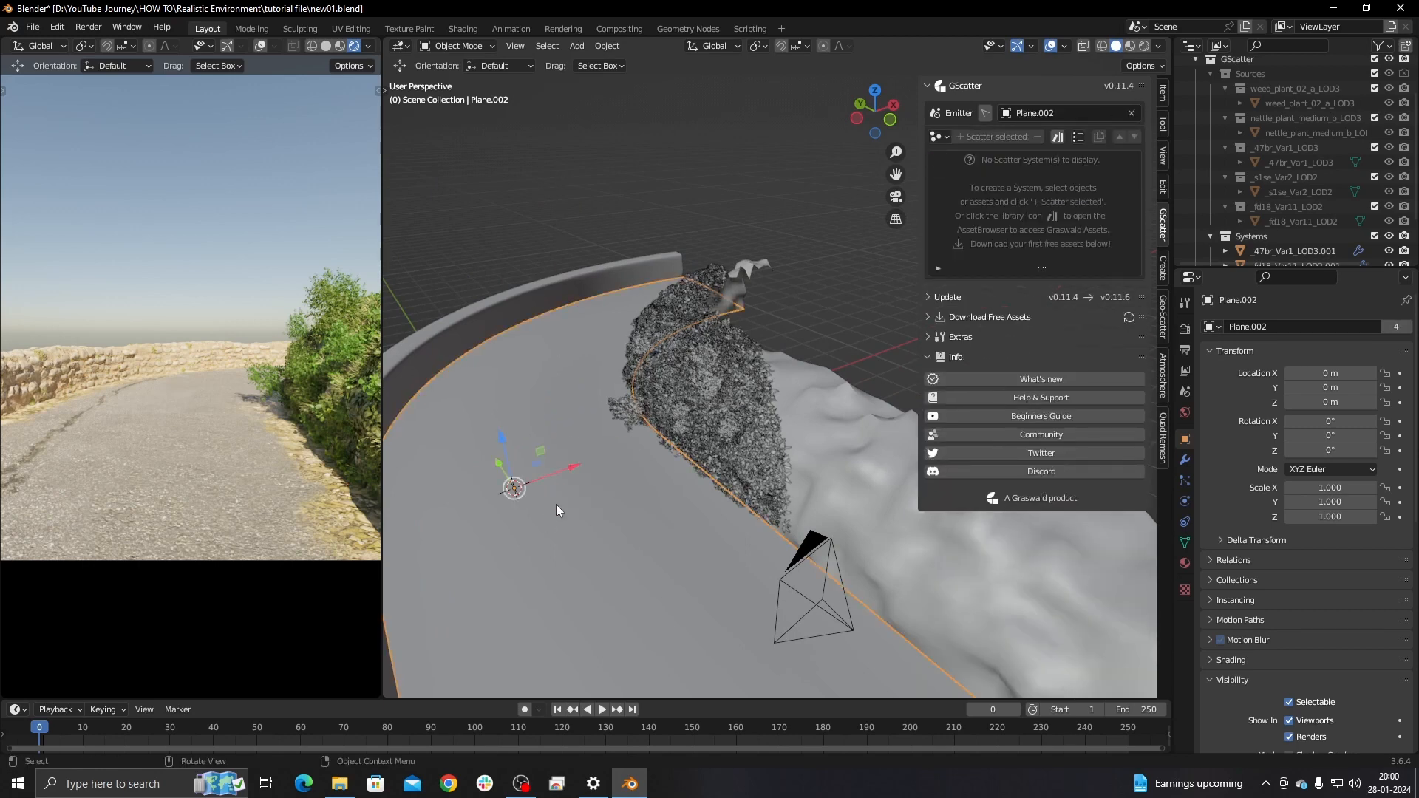
Assign the existing weed_plant_02_a_LOD3.002 scatter system to the Plane.002 road emitter.
{"action": "middle_click_drag", "start_coordinate": [556, 504], "coordinate": [872, 248]}
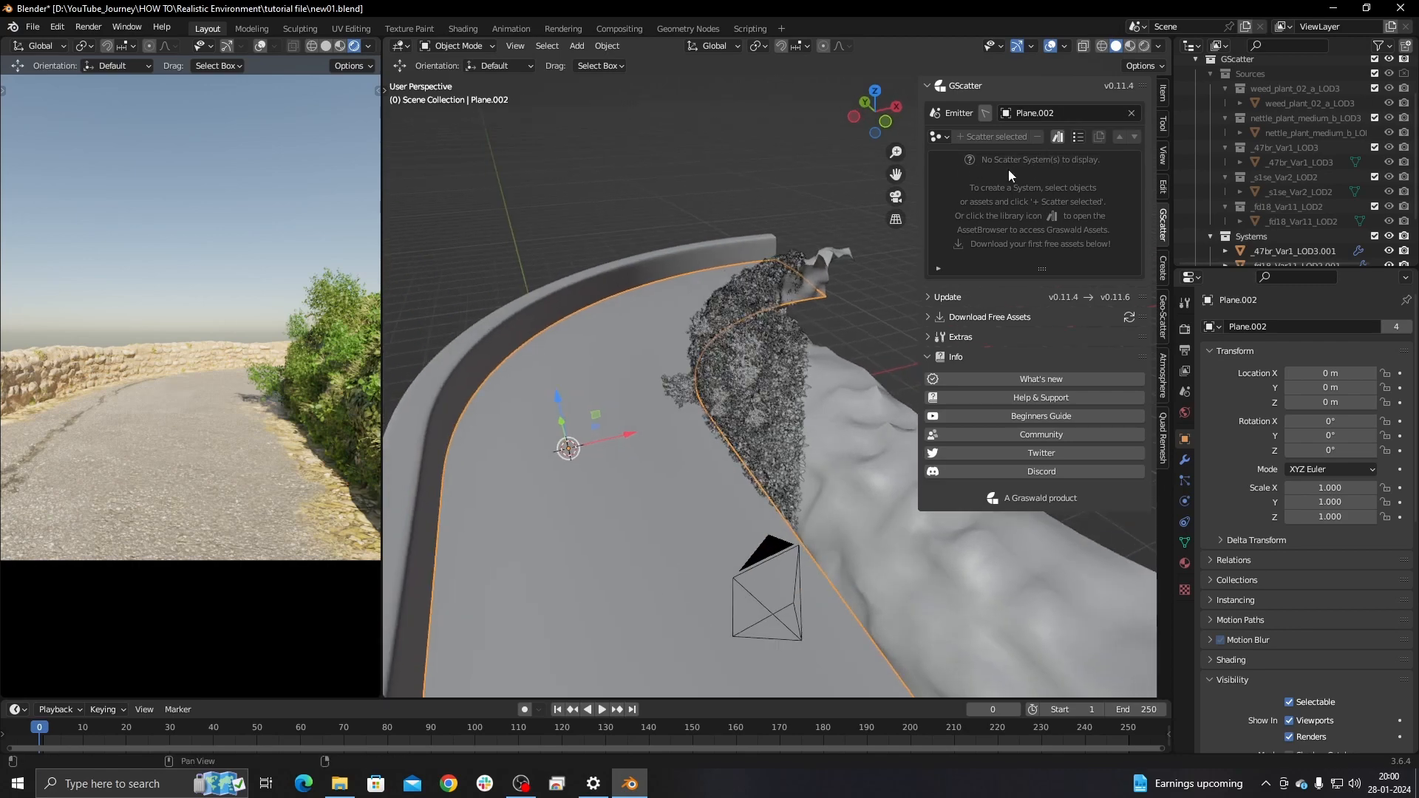
{"action": "middle_click_drag", "start_coordinate": [725, 380], "coordinate": [703, 349]}
{"action": "left_click", "coordinate": [947, 138]}
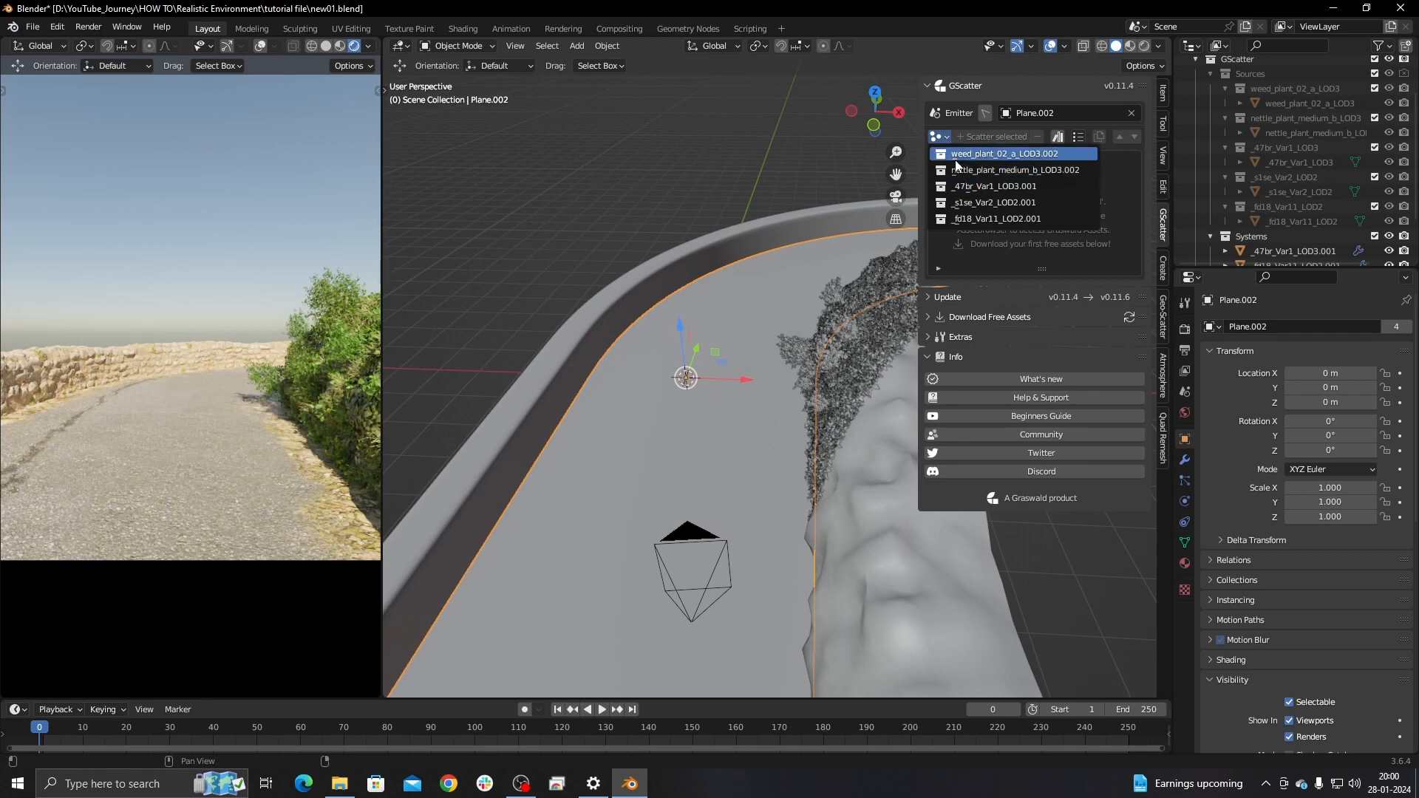
{"action": "left_click", "coordinate": [1005, 153]}
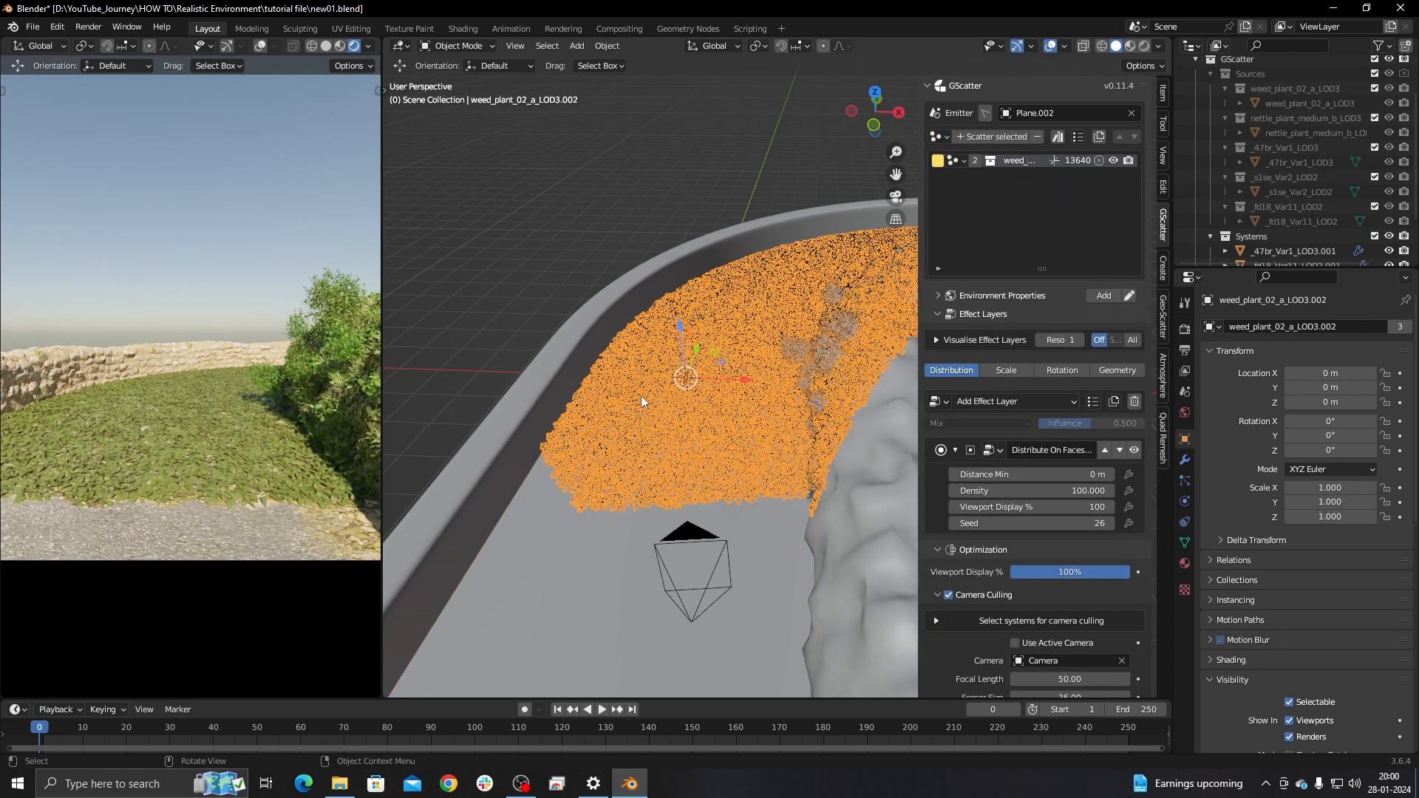
{"action": "middle_click_drag", "start_coordinate": [640, 396], "coordinate": [698, 198]}
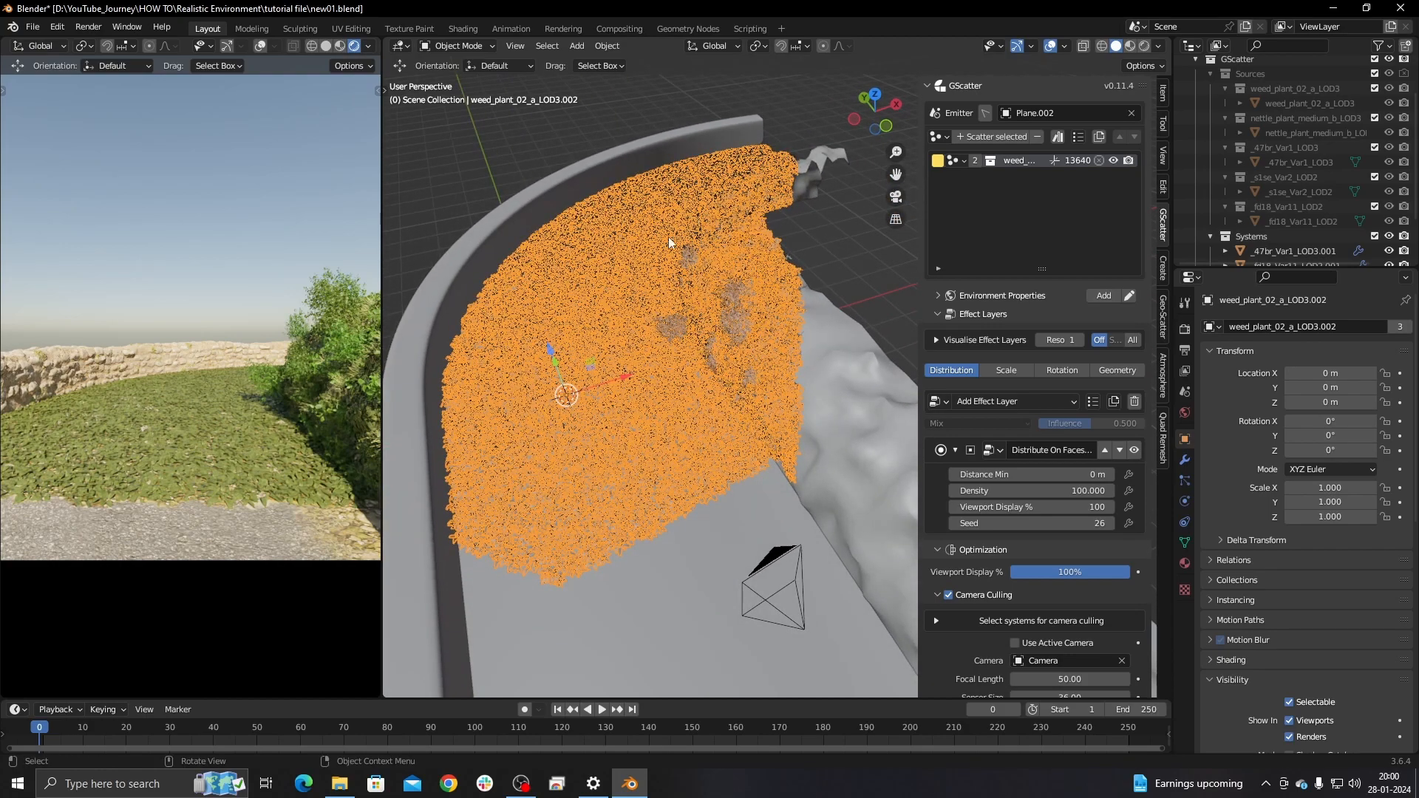
Make the shared weed_plant_02_a_LOD3.002 system on the road a single-user copy independent of the slope's scatter.
{"action": "middle_click_drag", "start_coordinate": [642, 406], "coordinate": [615, 402]}
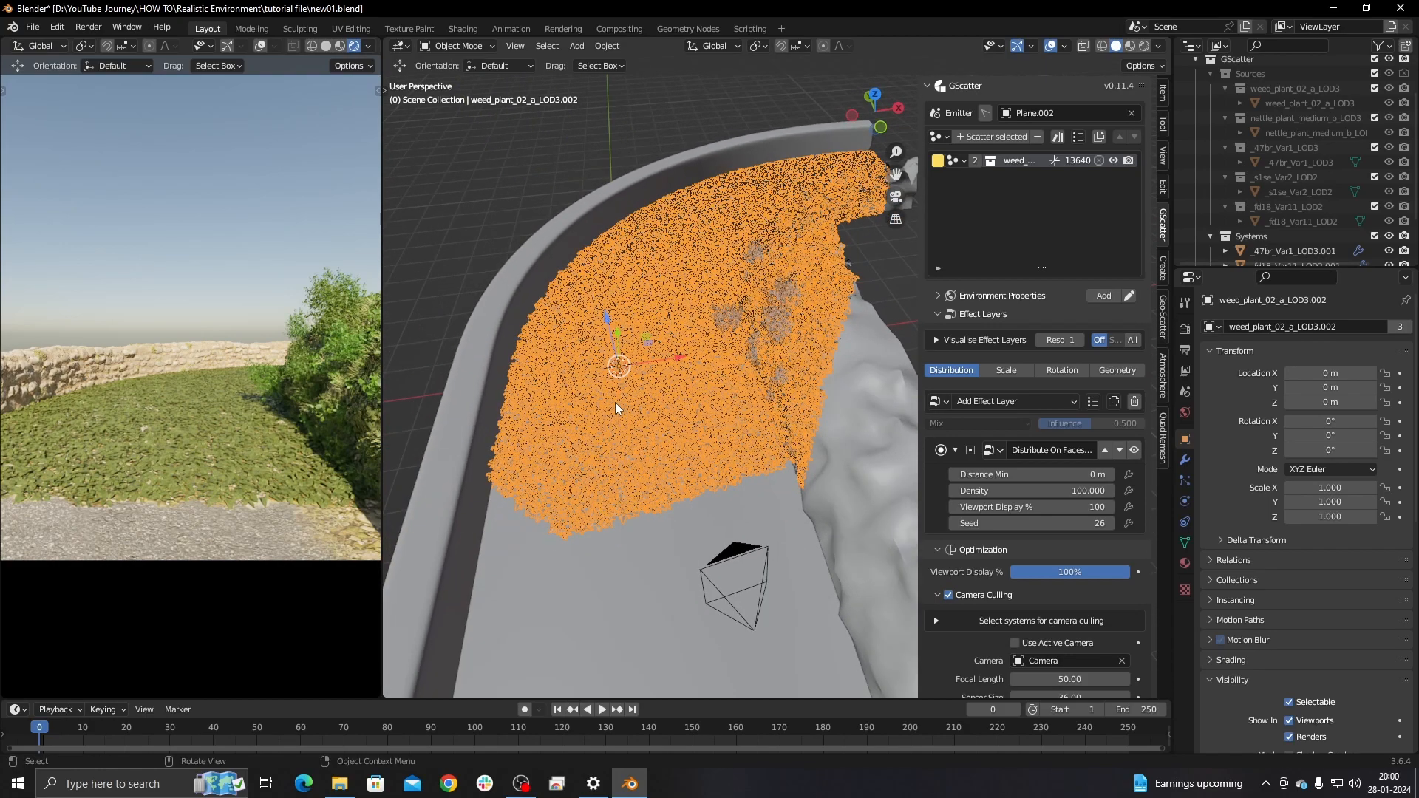
{"action": "left_click", "coordinate": [973, 162]}
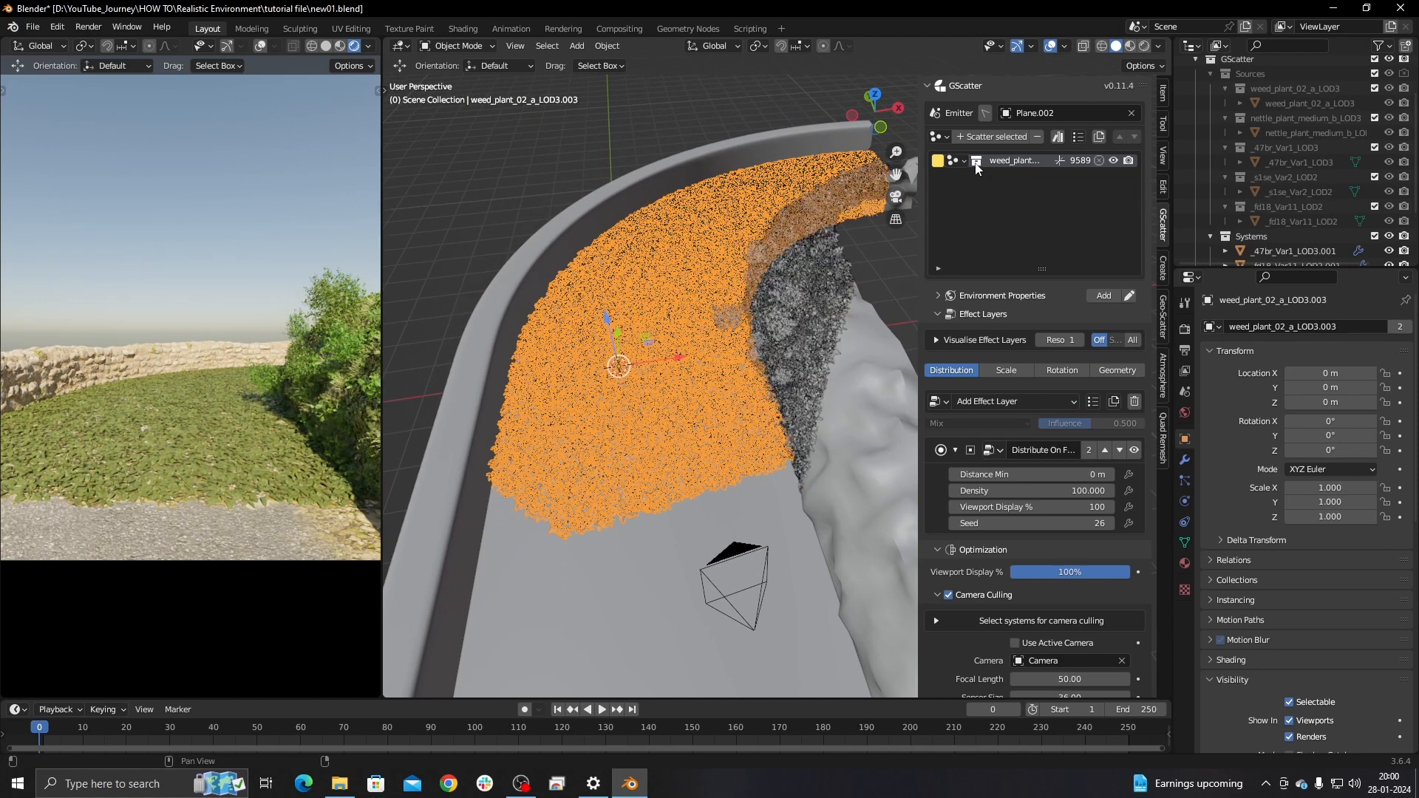
{"action": "middle_click_drag", "start_coordinate": [725, 343], "coordinate": [669, 411]}
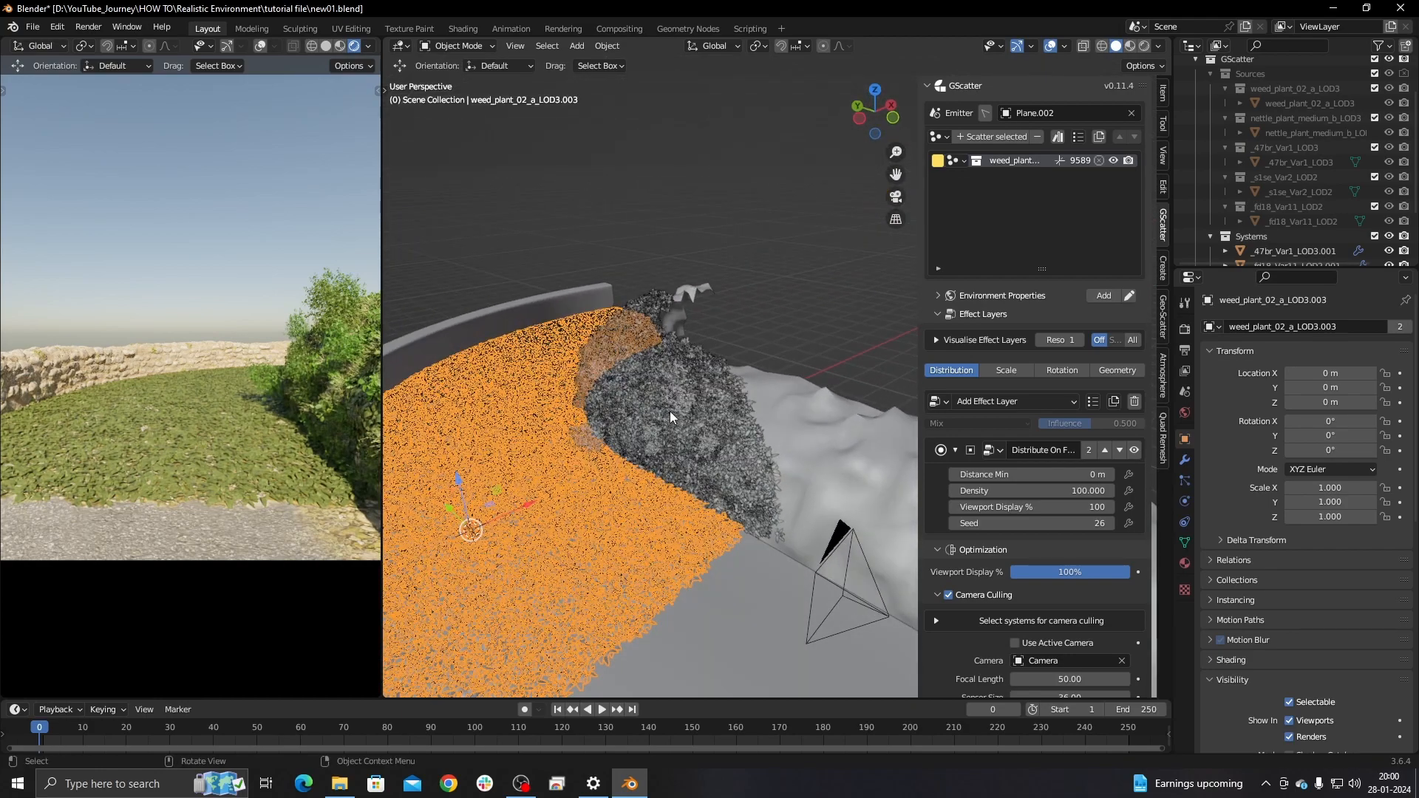
{"action": "middle_click_drag", "start_coordinate": [792, 299], "coordinate": [760, 316]}
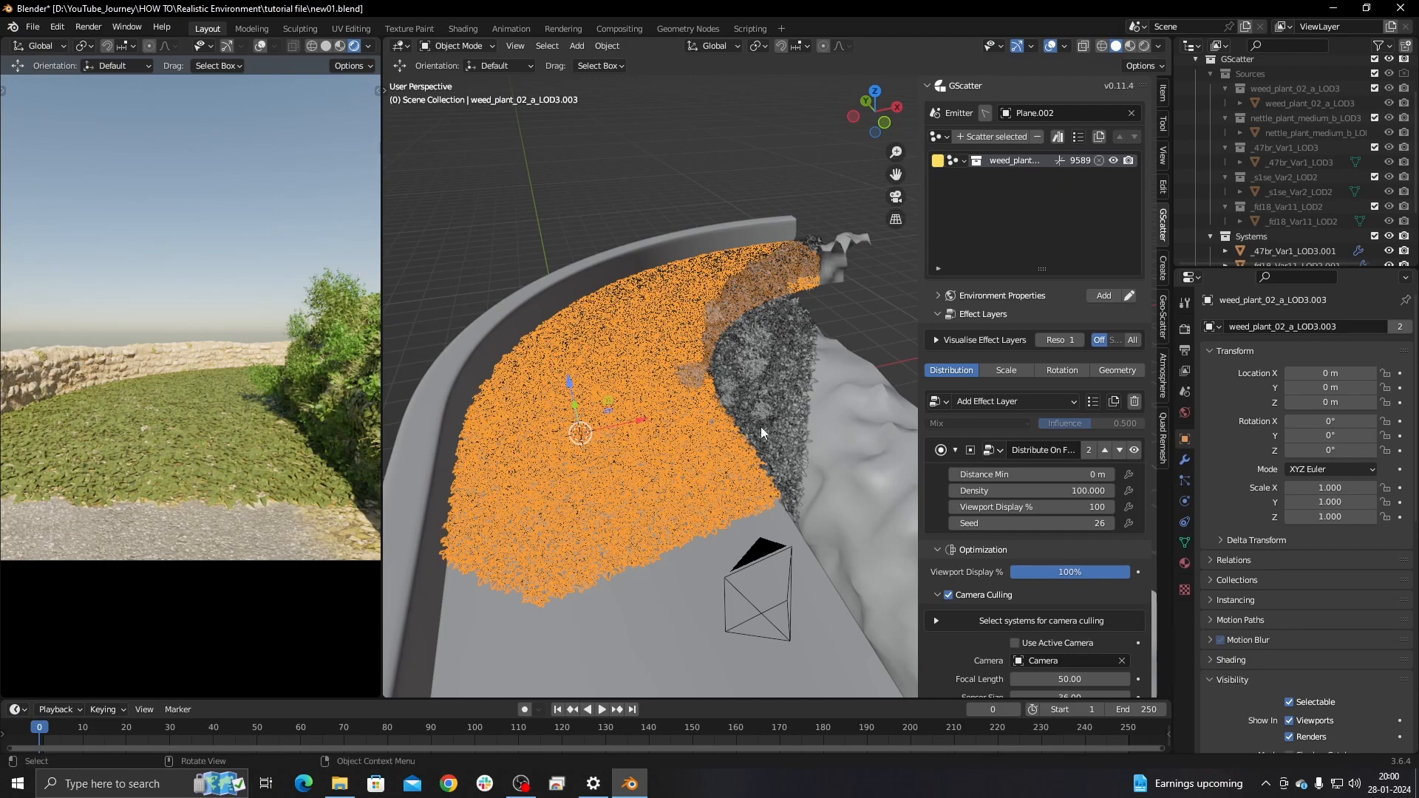
{"action": "middle_click_drag", "start_coordinate": [719, 419], "coordinate": [680, 415]}
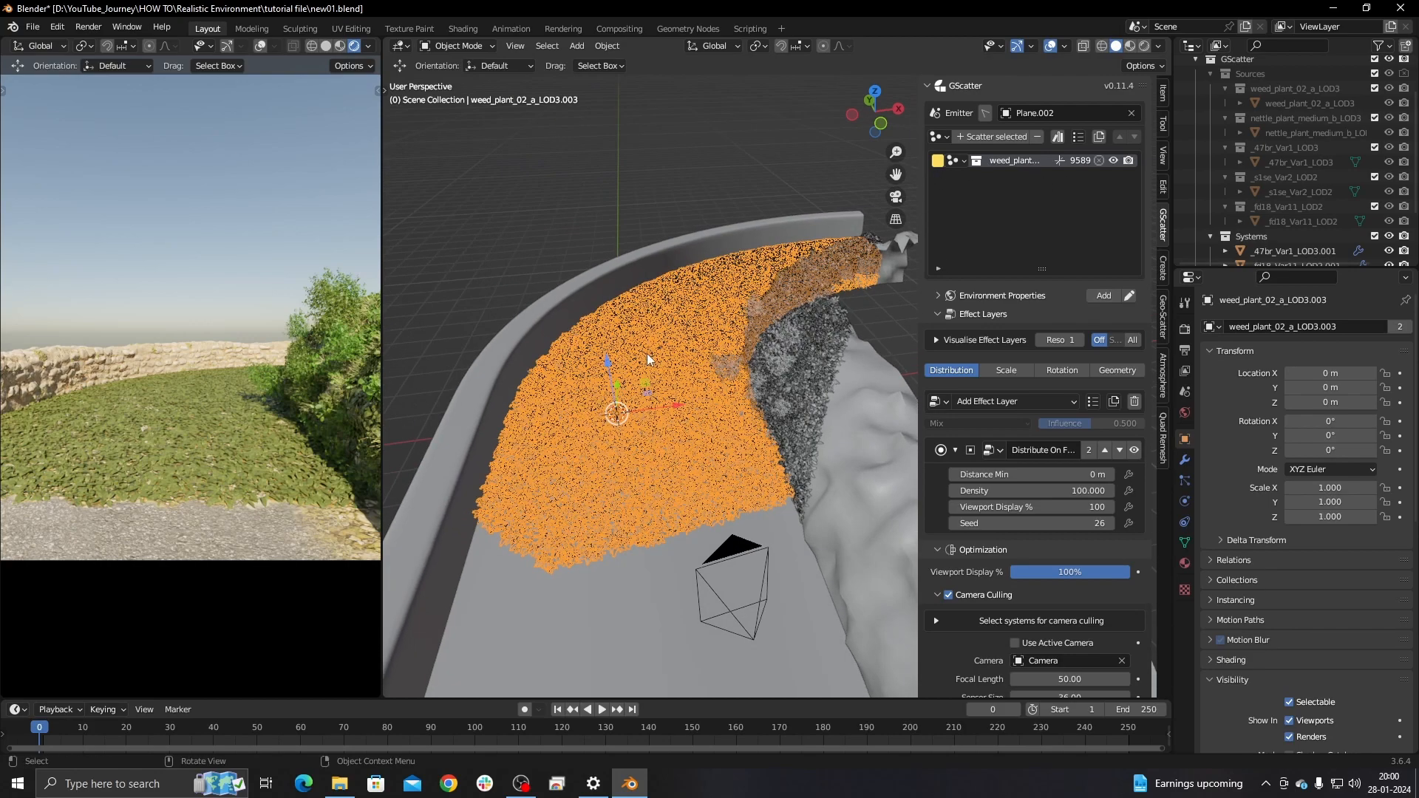
{"action": "middle_click_drag", "start_coordinate": [645, 353], "coordinate": [735, 382]}
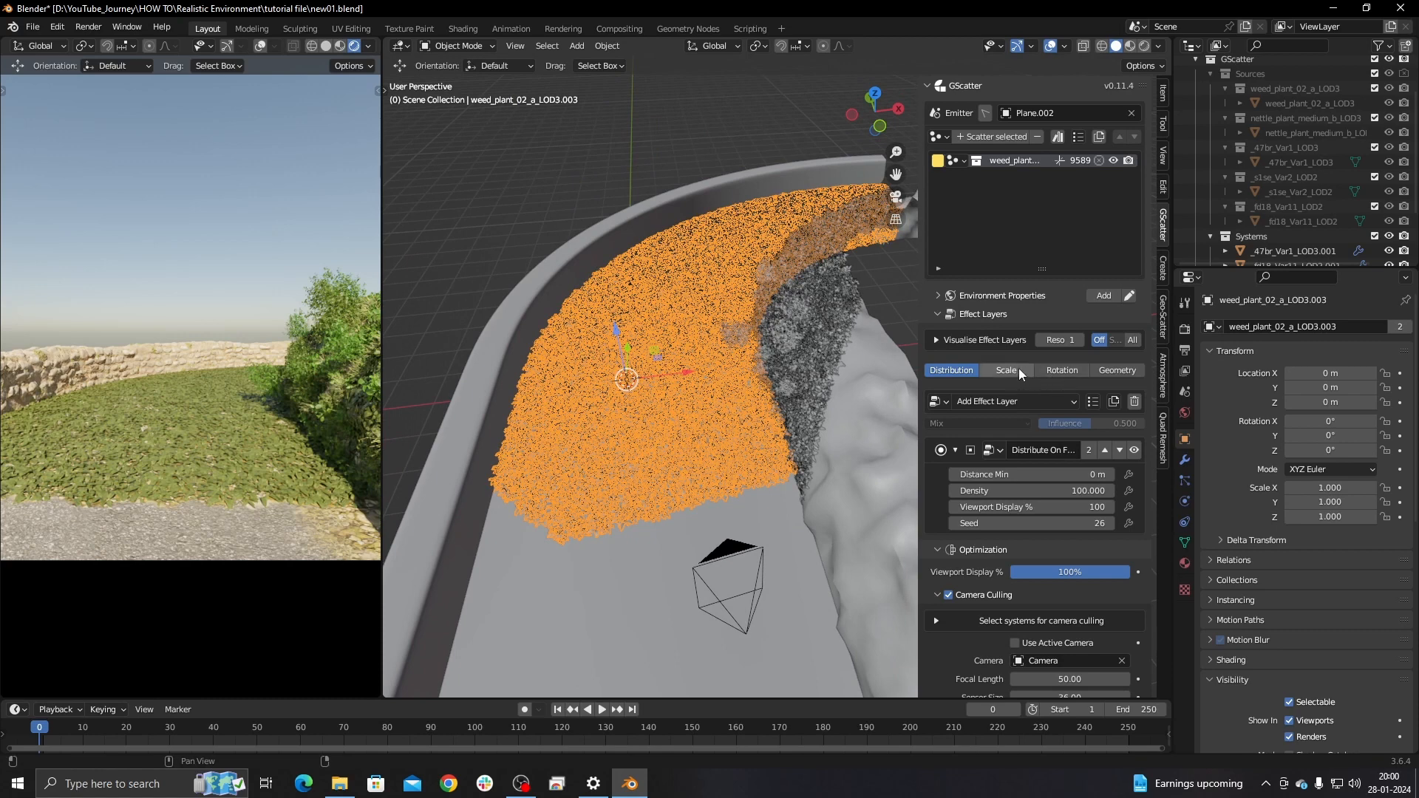
Add a Weight Mask effect layer to the distribution of the road's weed plant system.
{"action": "scroll", "coordinate": [941, 376], "scroll_direction": "down", "scroll_amount": 1}
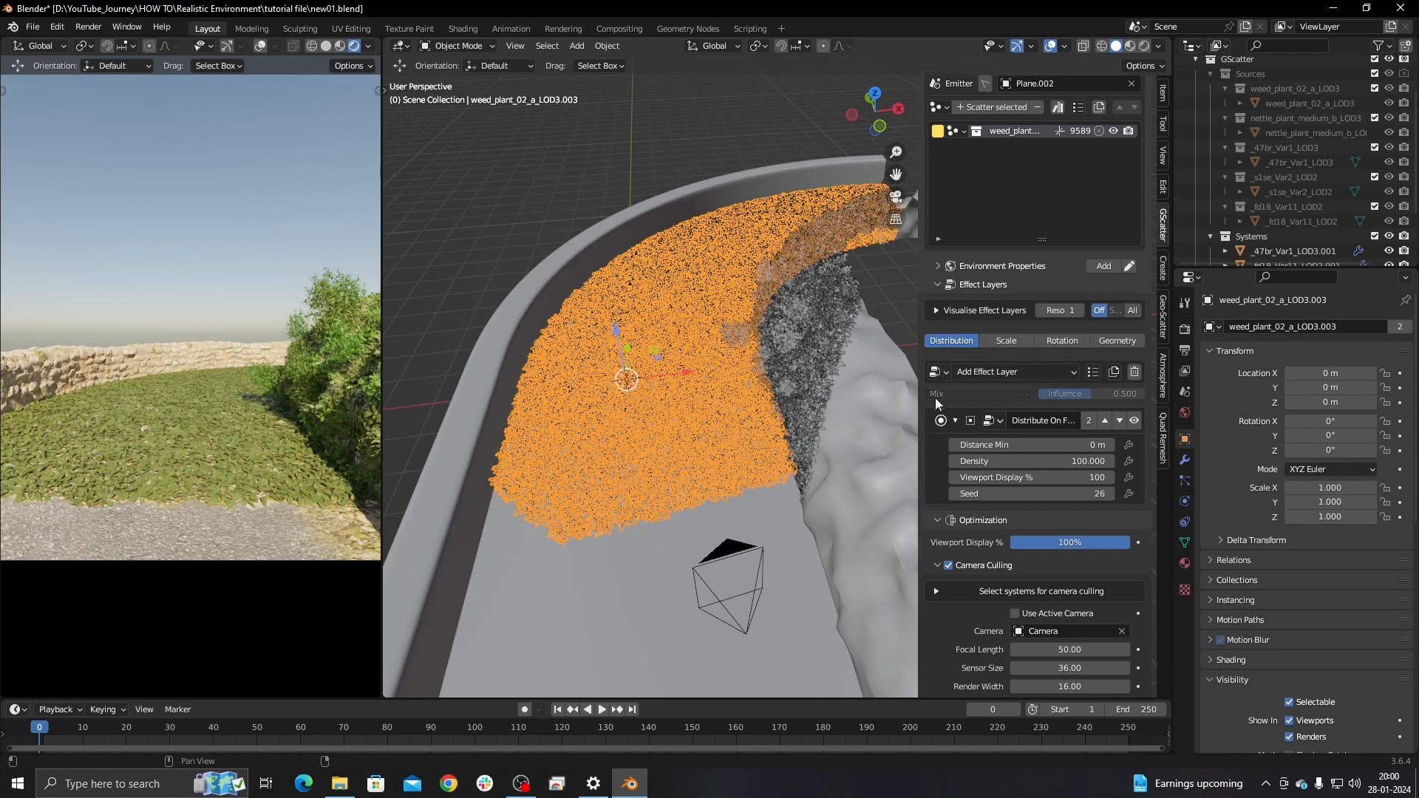
{"action": "scroll", "coordinate": [934, 397], "scroll_direction": "down", "scroll_amount": 1}
{"action": "left_click", "coordinate": [1056, 344]}
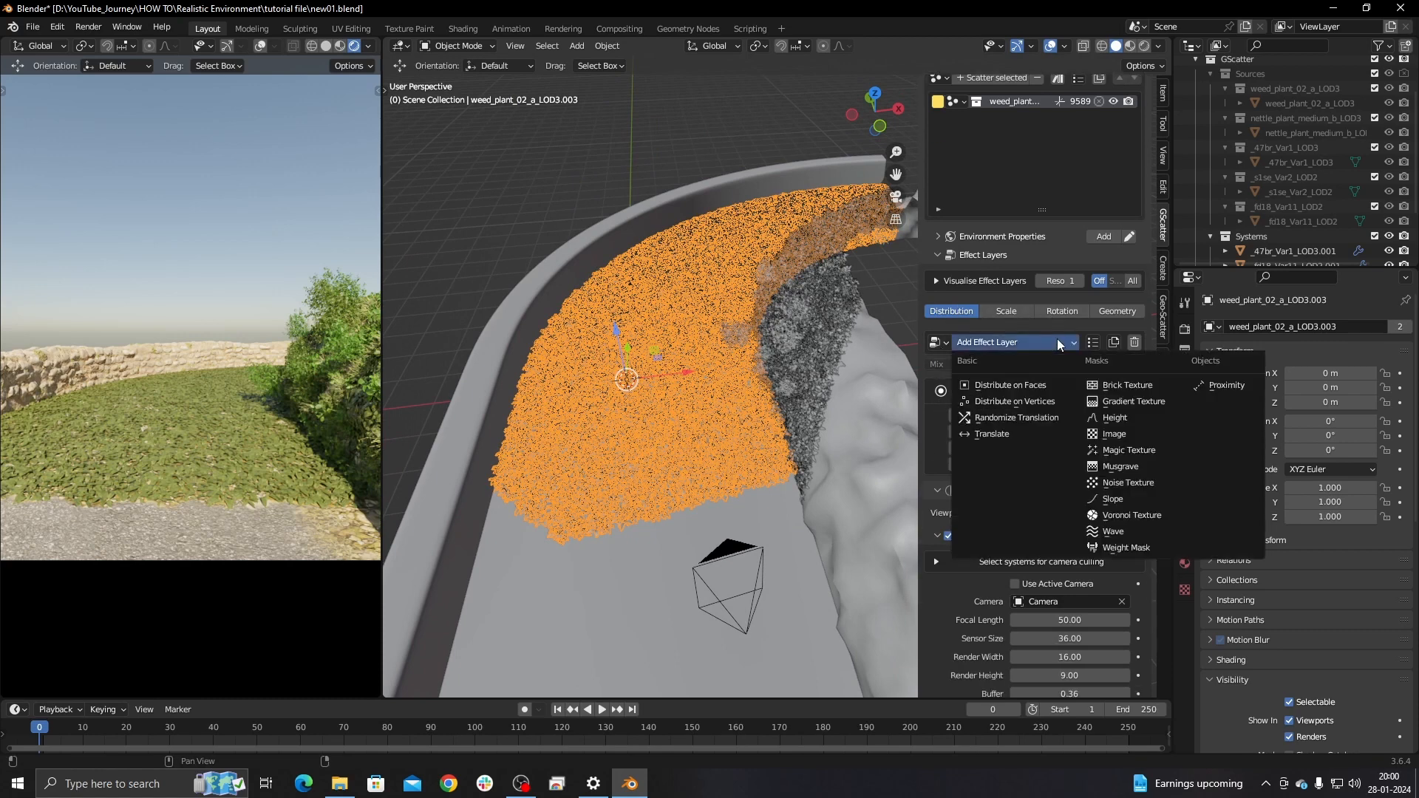
{"action": "left_click", "coordinate": [1123, 548]}
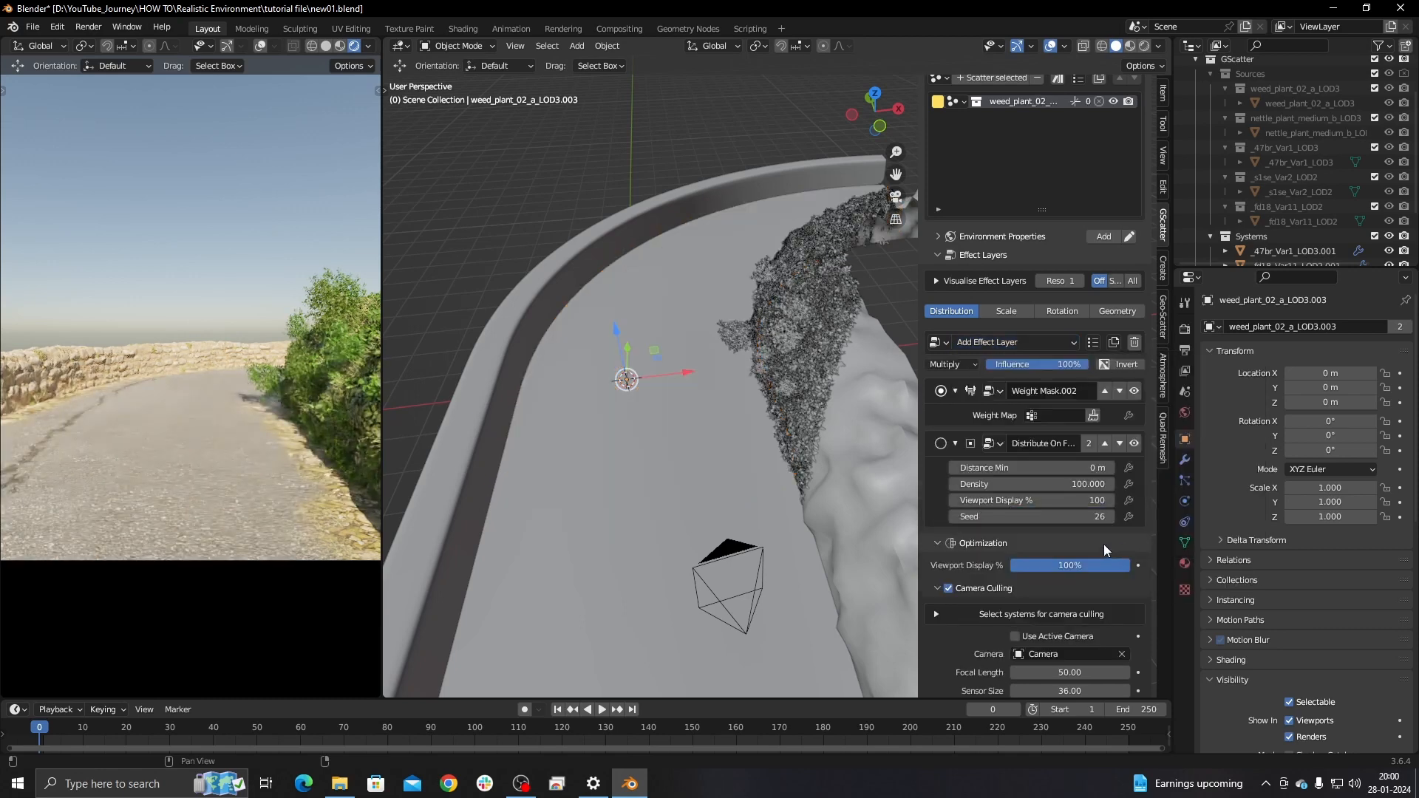
With the camera view in solid shading, create the mask's weight map and paint weight 1.000 along the road edge beside the slope.
{"action": "scroll", "coordinate": [987, 453], "scroll_direction": "down", "scroll_amount": 1}
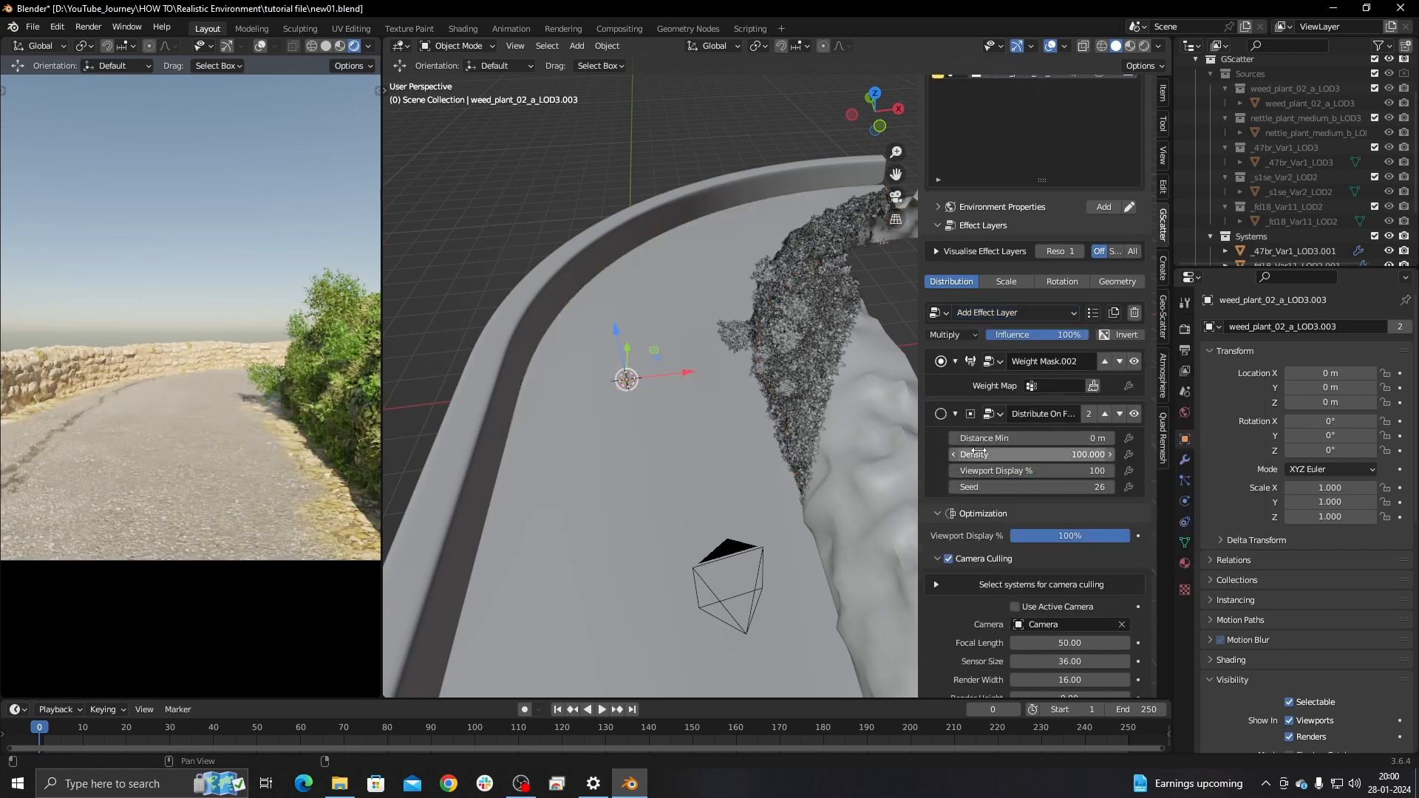
{"action": "scroll", "coordinate": [954, 427], "scroll_direction": "down", "scroll_amount": 1}
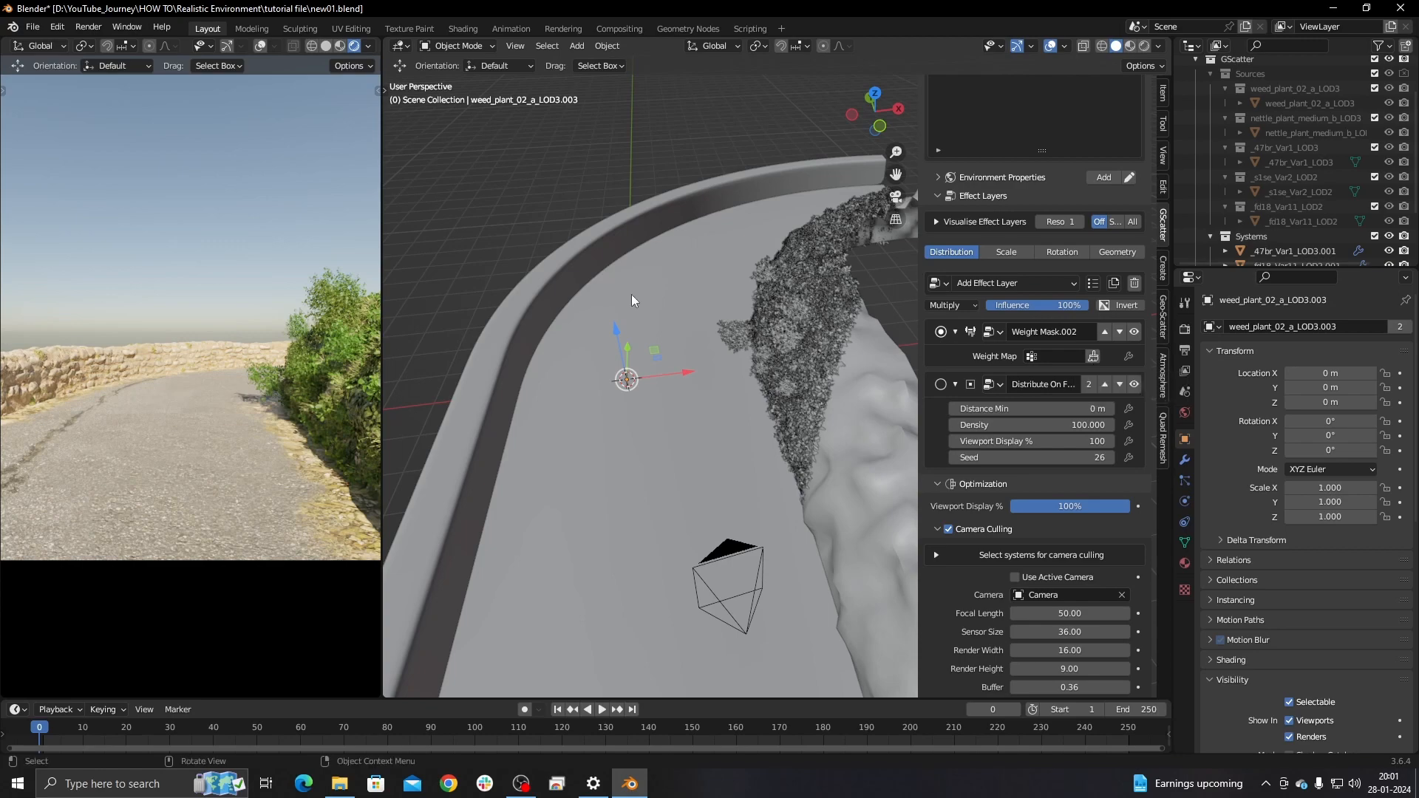
{"action": "key", "text": "z"}
{"action": "left_click", "coordinate": [211, 262]}
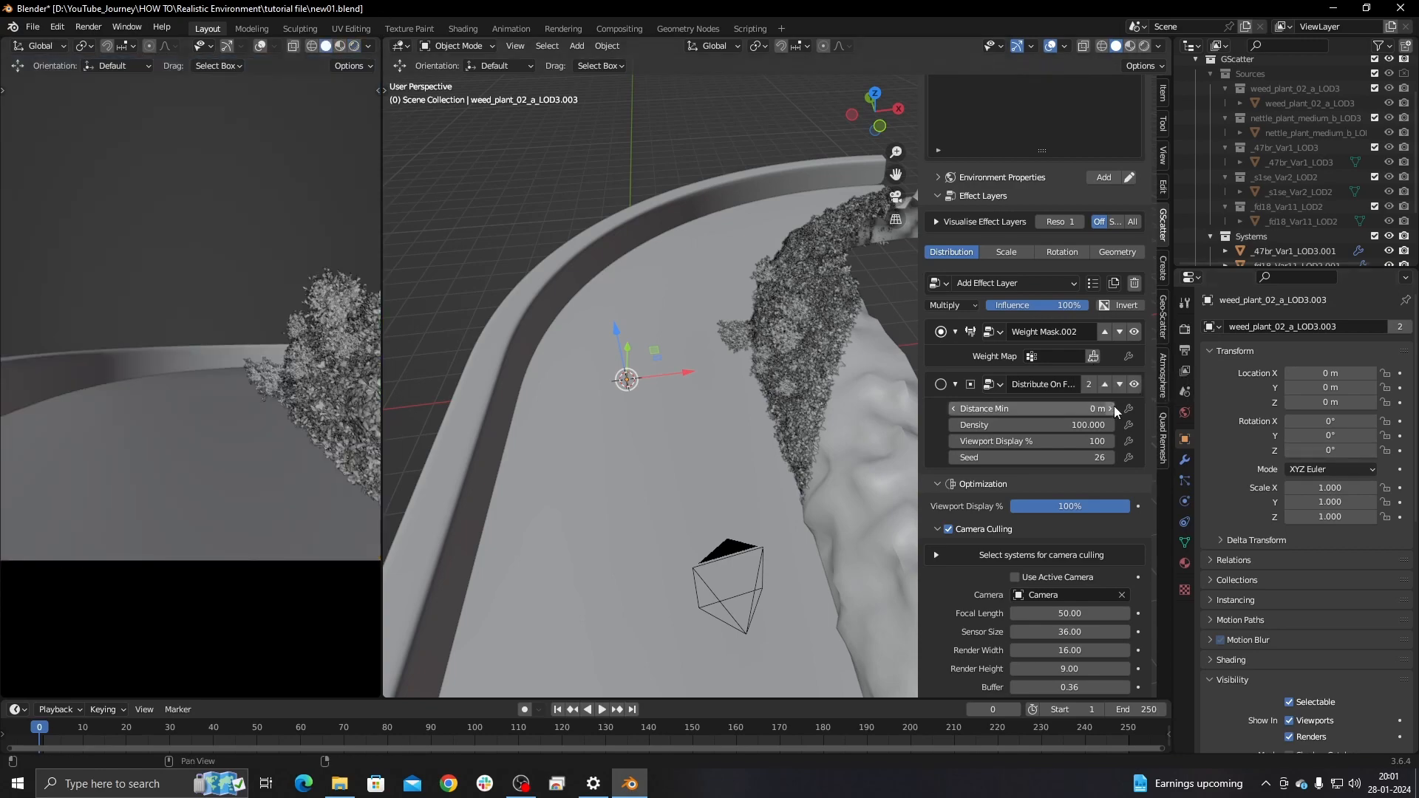
{"action": "left_click", "coordinate": [1093, 357]}
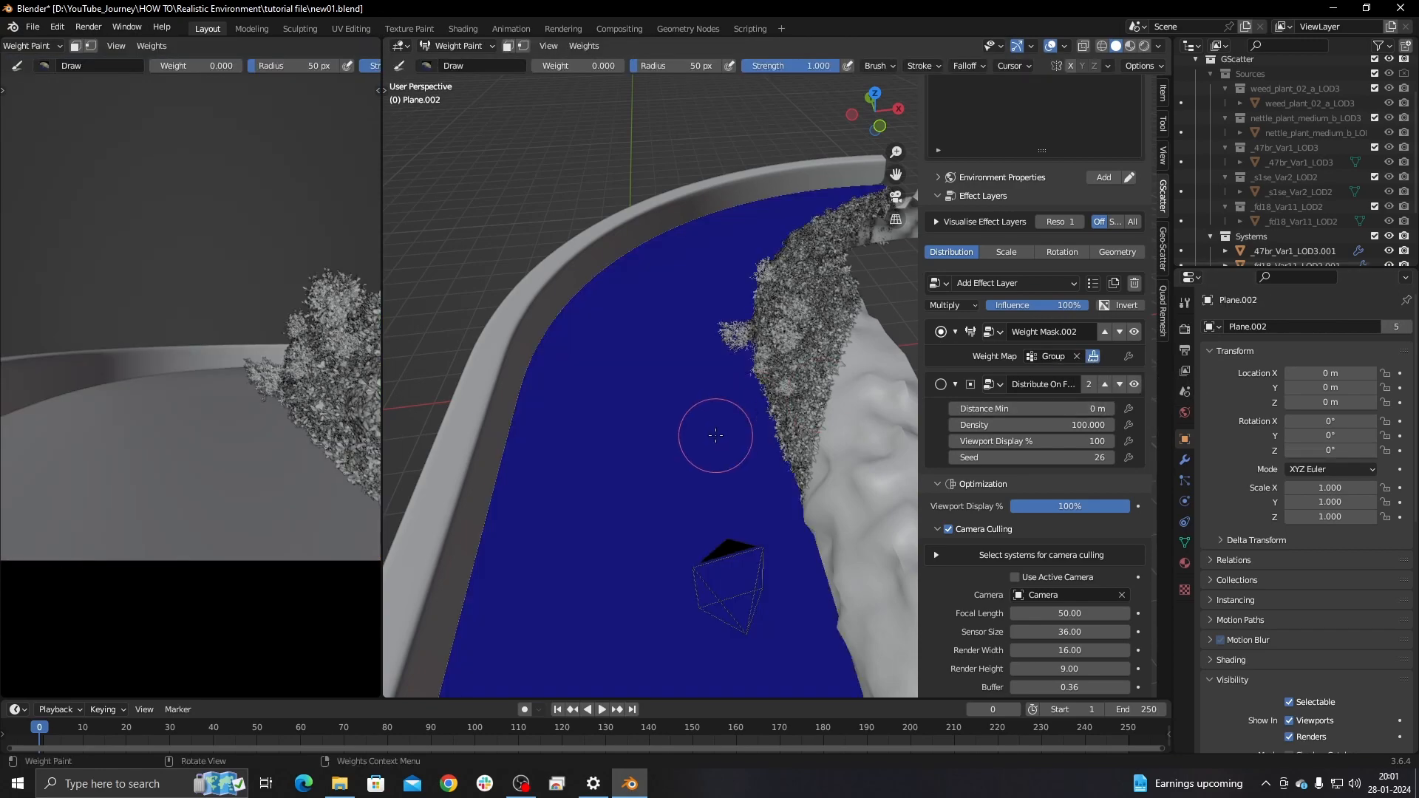
{"action": "mouse_move", "coordinate": [721, 510]}
{"action": "middle_mouse_down"}
{"action": "mouse_move", "coordinate": [776, 466]}
{"action": "mouse_move", "coordinate": [802, 490]}
{"action": "middle_mouse_up"}
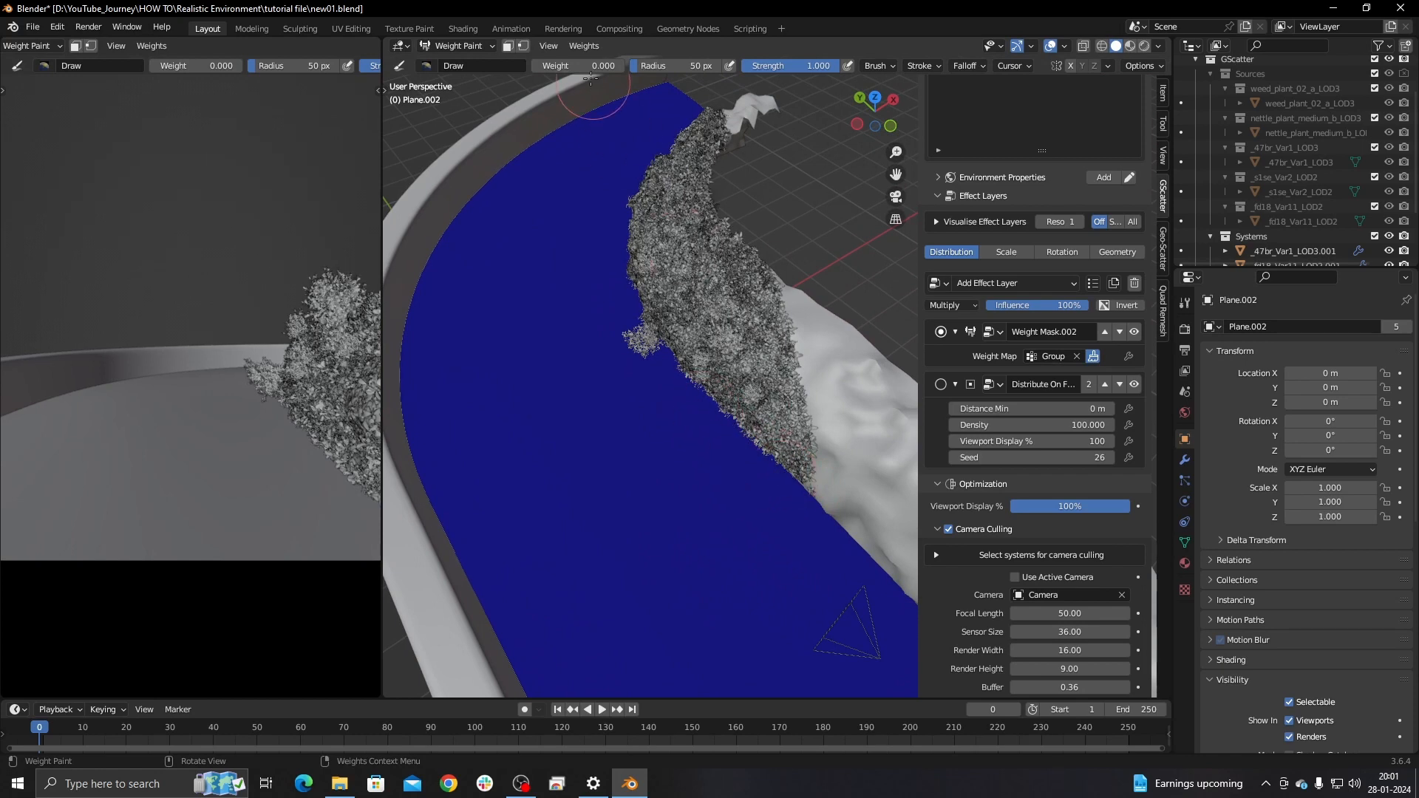
{"action": "left_click_drag", "start_coordinate": [546, 66], "coordinate": [628, 66]}
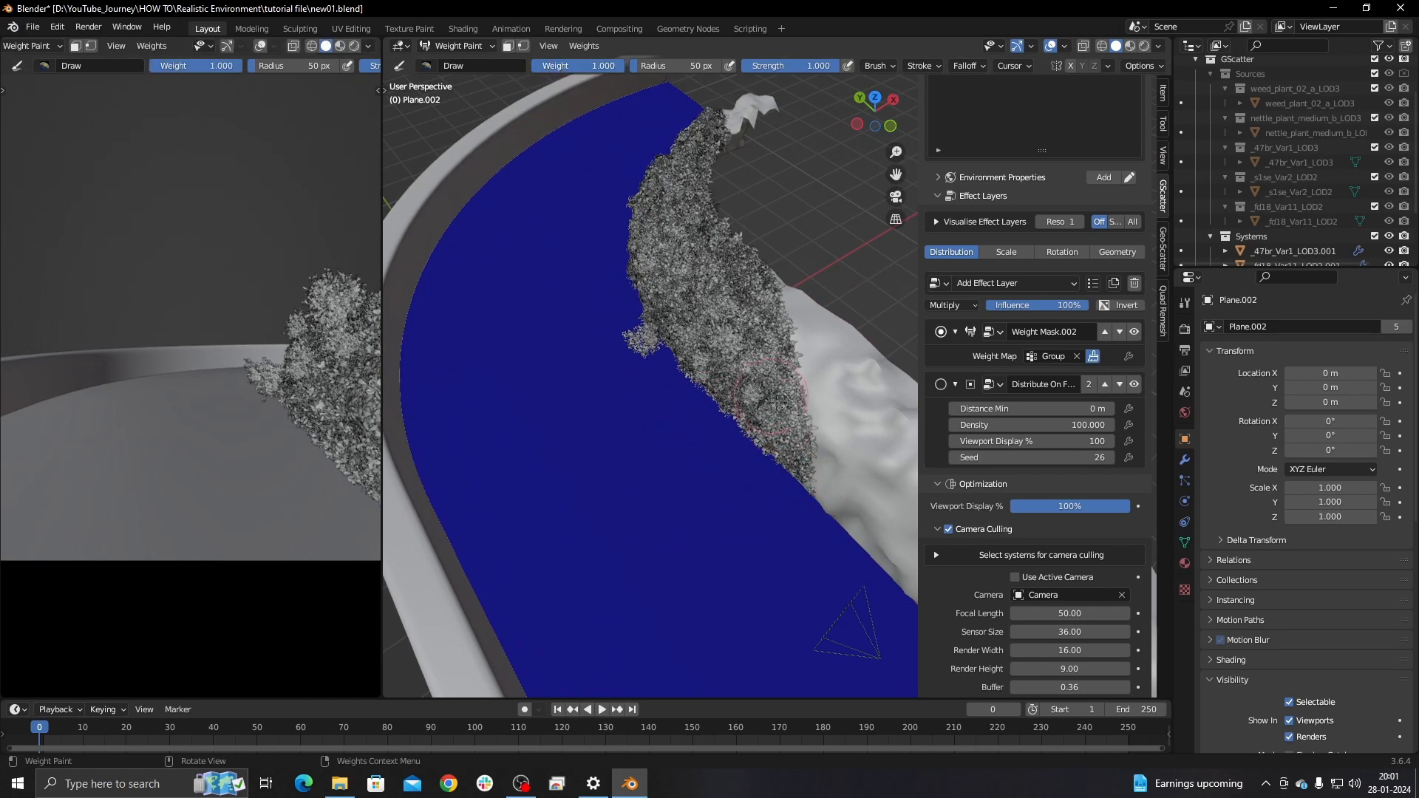
{"action": "mouse_move", "coordinate": [775, 475]}
{"action": "left_mouse_down"}
{"action": "mouse_move", "coordinate": [722, 442]}
{"action": "mouse_move", "coordinate": [702, 405]}
{"action": "left_mouse_up"}
Show the camera view rendered and extend the painted weights along the slope side and the wall side of the road.
{"action": "key", "text": "z"}
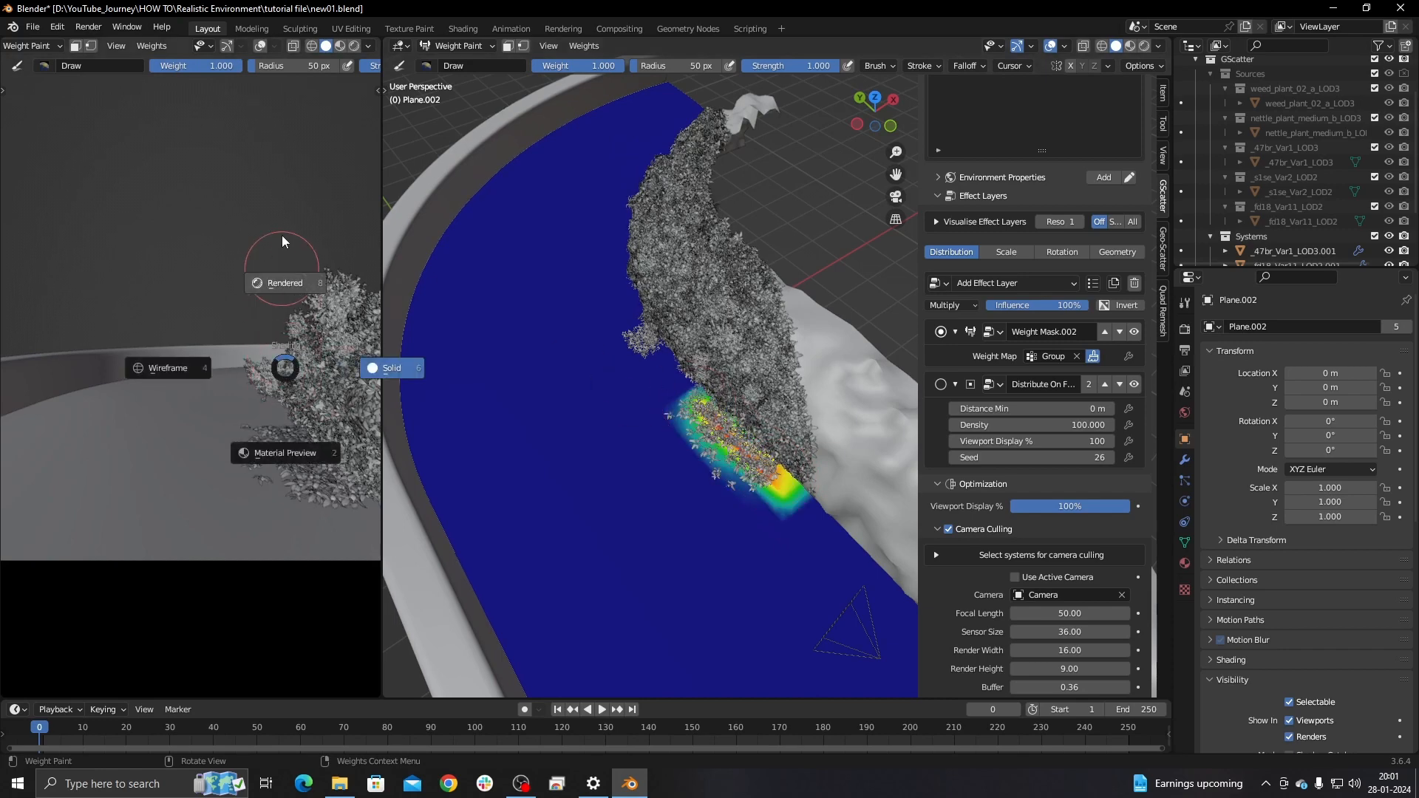
{"action": "left_click", "coordinate": [296, 258]}
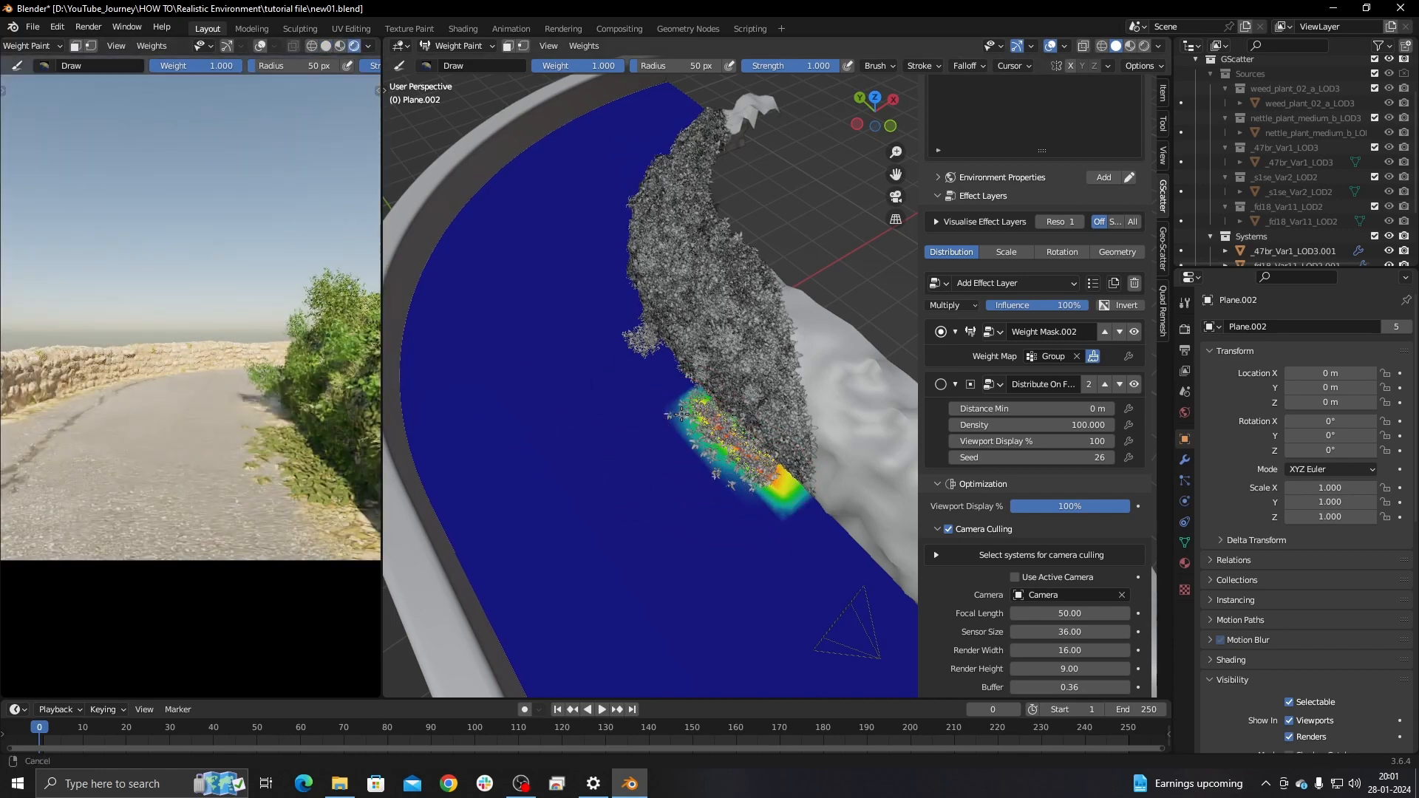
{"action": "scroll", "coordinate": [712, 442], "scroll_direction": "up", "scroll_amount": 2}
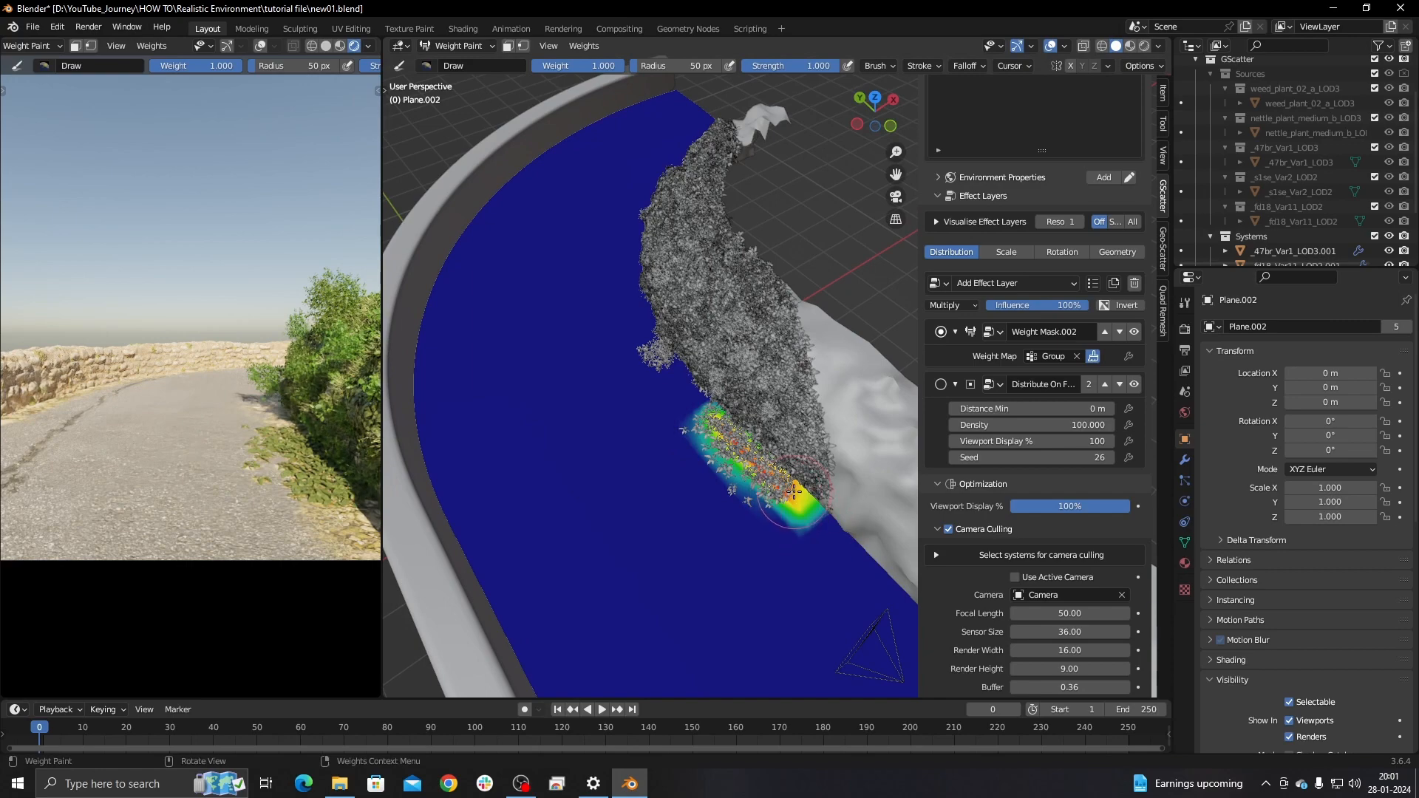
{"action": "middle_click_drag", "start_coordinate": [792, 491], "coordinate": [727, 455]}
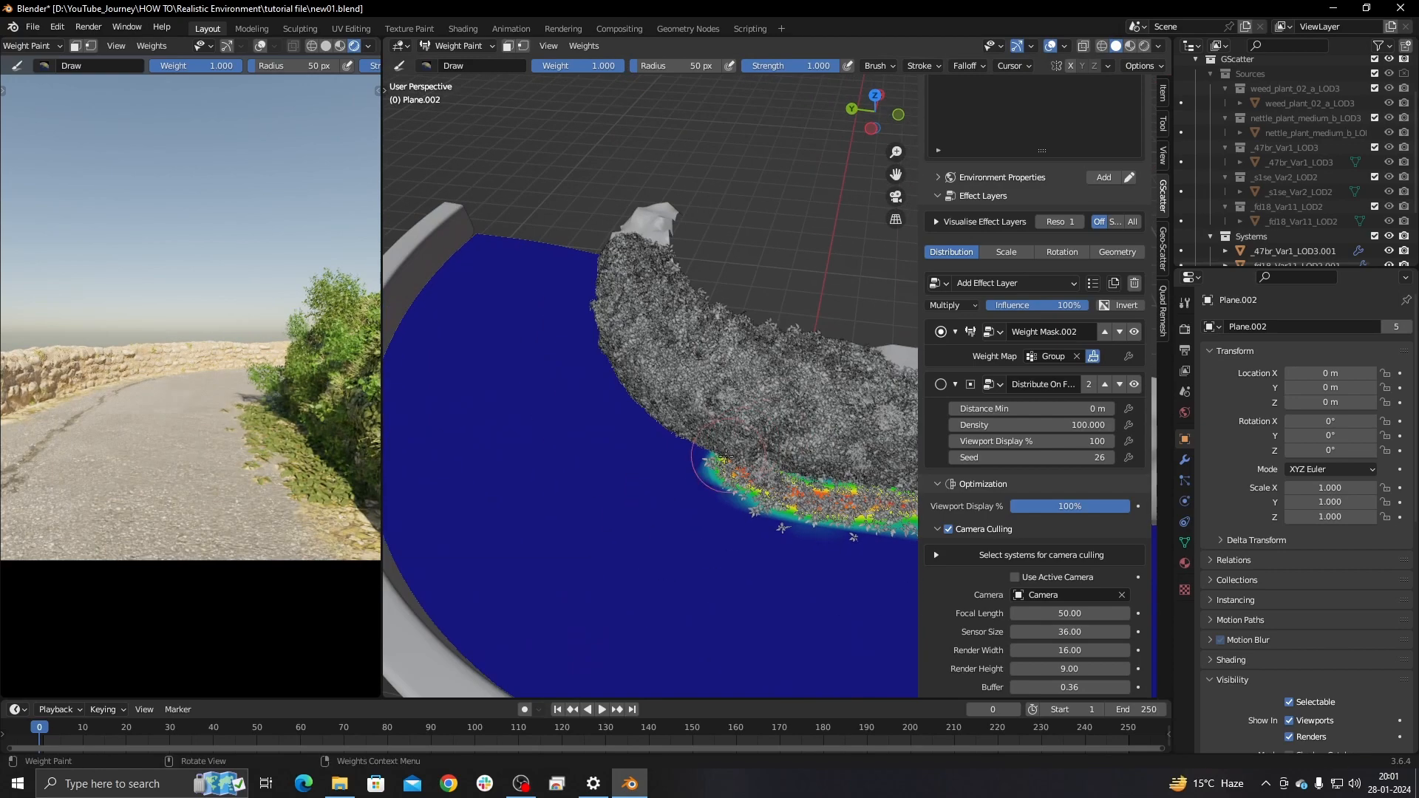
{"action": "mouse_move", "coordinate": [651, 413]}
{"action": "middle_mouse_down"}
{"action": "mouse_move", "coordinate": [602, 471]}
{"action": "mouse_move", "coordinate": [675, 443]}
{"action": "mouse_move", "coordinate": [738, 453]}
{"action": "mouse_move", "coordinate": [724, 277]}
{"action": "middle_mouse_up"}
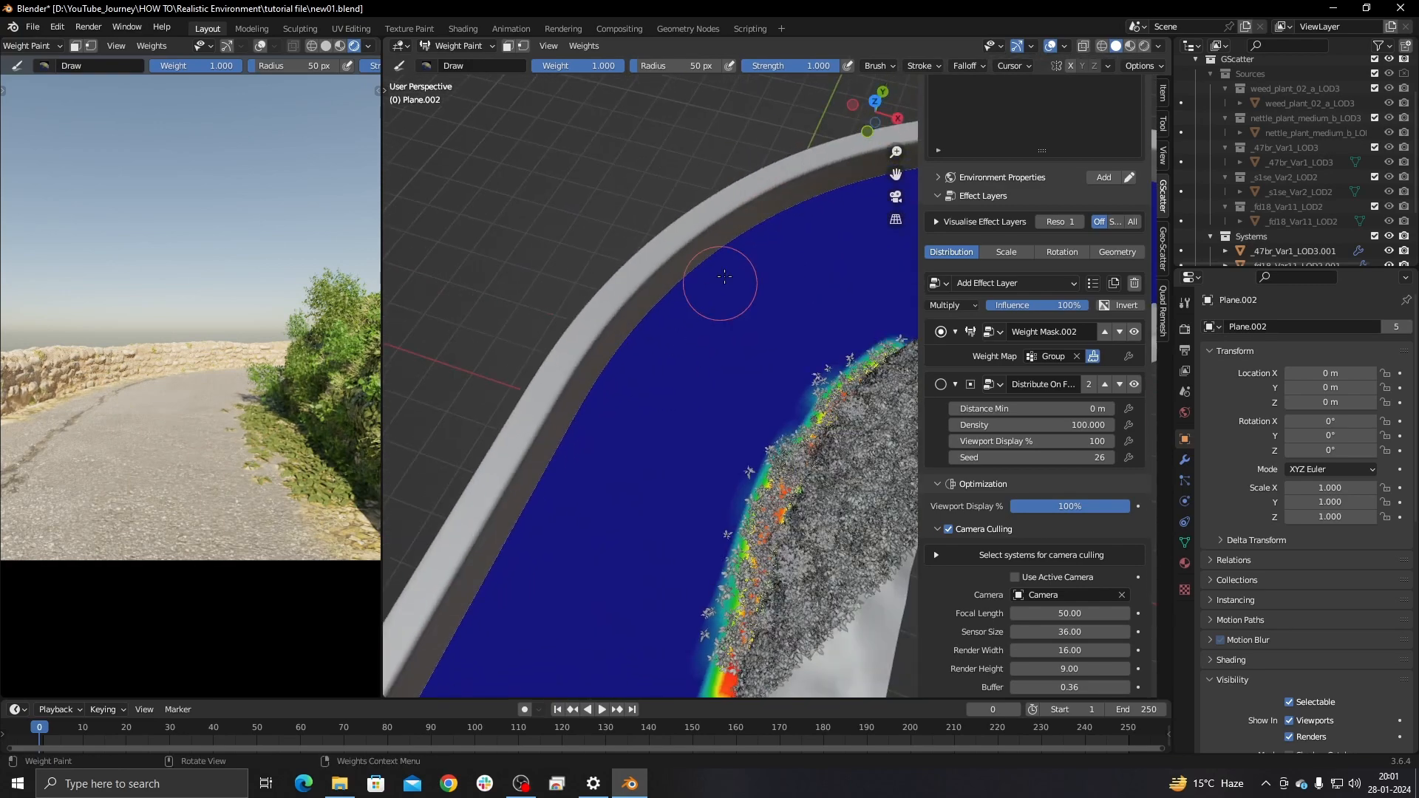
{"action": "mouse_move", "coordinate": [724, 277]}
{"action": "left_mouse_down"}
{"action": "mouse_move", "coordinate": [681, 301]}
{"action": "mouse_move", "coordinate": [507, 570]}
{"action": "left_mouse_up"}
{"action": "mouse_move", "coordinate": [507, 570]}
{"action": "middle_mouse_down"}
{"action": "mouse_move", "coordinate": [746, 314]}
{"action": "mouse_move", "coordinate": [701, 395]}
{"action": "mouse_move", "coordinate": [743, 507]}
{"action": "mouse_move", "coordinate": [573, 105]}
{"action": "middle_mouse_up"}
Trim the painted strips unevenly with brush weight 0.000, and touch up the road edges with weight 1.000.
{"action": "left_click_drag", "start_coordinate": [589, 65], "coordinate": [536, 66]}
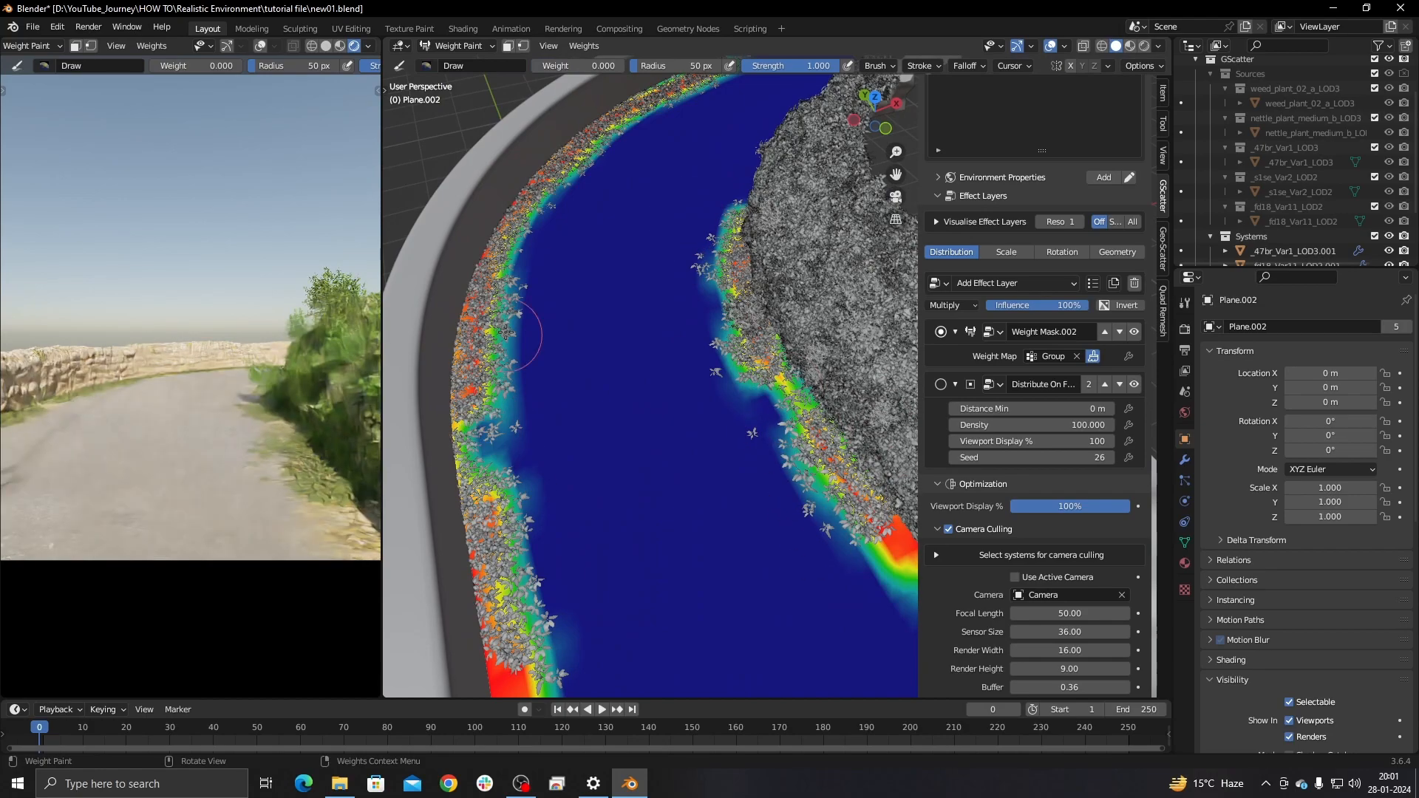
{"action": "mouse_move", "coordinate": [545, 386]}
{"action": "middle_mouse_down", "text": "shift"}
{"action": "mouse_move", "coordinate": [691, 381]}
{"action": "mouse_move", "coordinate": [566, 303]}
{"action": "middle_mouse_up", "text": "shift"}
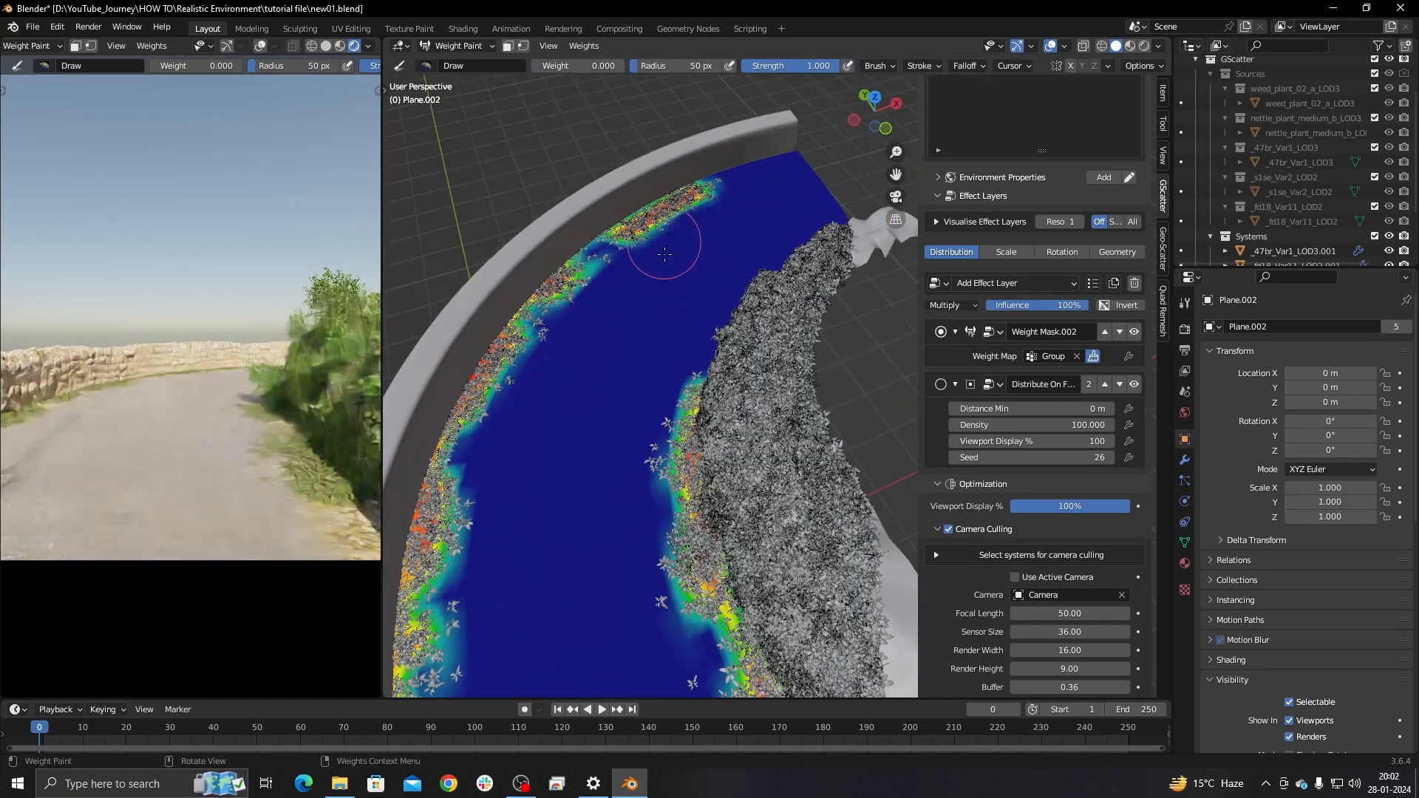
{"action": "mouse_move", "coordinate": [662, 244]}
{"action": "middle_mouse_down", "text": "shift"}
{"action": "mouse_move", "coordinate": [554, 469]}
{"action": "mouse_move", "coordinate": [735, 510]}
{"action": "mouse_move", "coordinate": [664, 456]}
{"action": "middle_mouse_up", "text": "shift"}
{"action": "left_click_drag", "start_coordinate": [798, 608], "coordinate": [752, 517]}
{"action": "left_click_drag", "start_coordinate": [568, 66], "coordinate": [625, 66]}
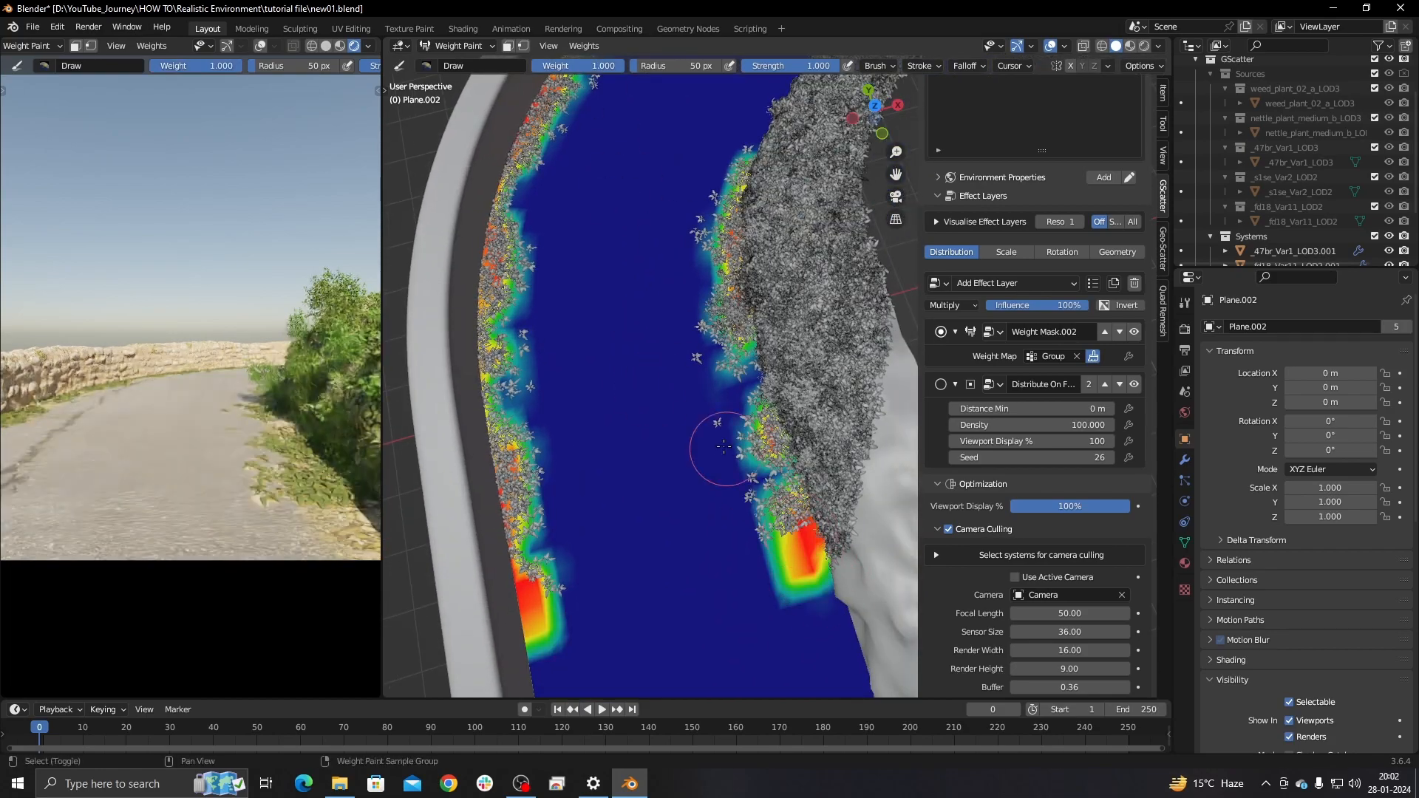
{"action": "mouse_move", "coordinate": [697, 539]}
{"action": "middle_mouse_down", "text": "shift"}
{"action": "mouse_move", "coordinate": [724, 576]}
{"action": "mouse_move", "coordinate": [761, 591]}
{"action": "mouse_move", "coordinate": [785, 542]}
{"action": "mouse_move", "coordinate": [632, 414]}
{"action": "middle_mouse_up", "text": "shift"}
Break up the painted strips along both road edges using brush weight 0.000 and radius 30 px.
{"action": "left_click_drag", "start_coordinate": [591, 66], "coordinate": [517, 65]}
{"action": "left_click_drag", "start_coordinate": [676, 65], "coordinate": [671, 65]}
{"action": "mouse_move", "coordinate": [839, 637]}
{"action": "left_mouse_down"}
{"action": "mouse_move", "coordinate": [665, 406]}
{"action": "mouse_move", "coordinate": [625, 196]}
{"action": "left_mouse_up"}
{"action": "middle_click_drag", "start_coordinate": [623, 462], "coordinate": [772, 425], "text": "shift"}
{"action": "left_click_drag", "start_coordinate": [612, 420], "coordinate": [563, 503]}
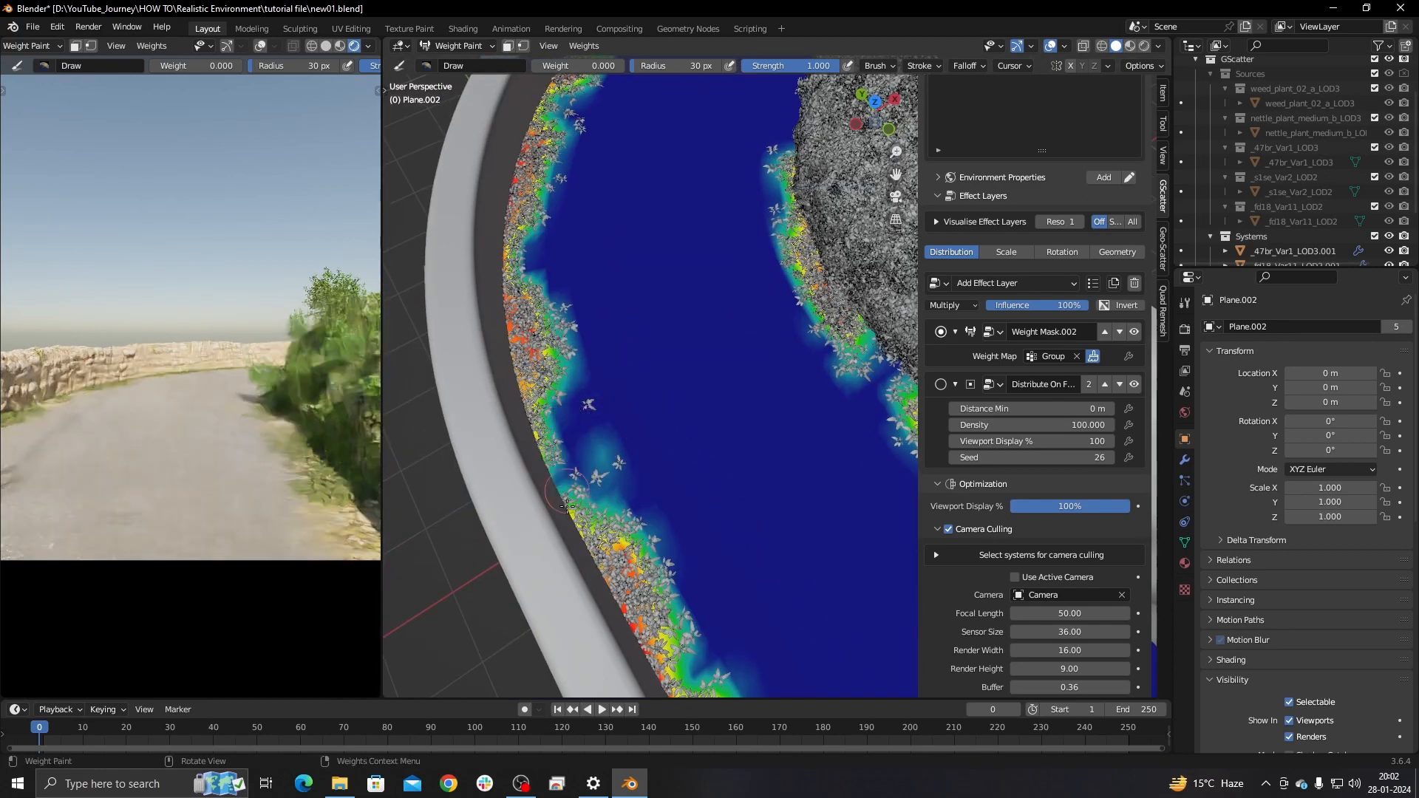
{"action": "mouse_move", "coordinate": [629, 471]}
{"action": "left_mouse_down"}
{"action": "mouse_move", "coordinate": [645, 518]}
{"action": "mouse_move", "coordinate": [628, 551]}
{"action": "left_mouse_up"}
{"action": "mouse_move", "coordinate": [699, 554]}
{"action": "middle_mouse_down", "text": "shift"}
{"action": "mouse_move", "coordinate": [706, 501]}
{"action": "mouse_move", "coordinate": [706, 541]}
{"action": "middle_mouse_up", "text": "shift"}
{"action": "left_click_drag", "start_coordinate": [680, 595], "coordinate": [659, 547]}
Check the weeds along the road edges, and return the road surface from weight painting to Object Mode.
{"action": "middle_click_drag", "start_coordinate": [659, 547], "coordinate": [724, 366]}
{"action": "scroll", "coordinate": [228, 497], "scroll_direction": "down", "scroll_amount": 1}
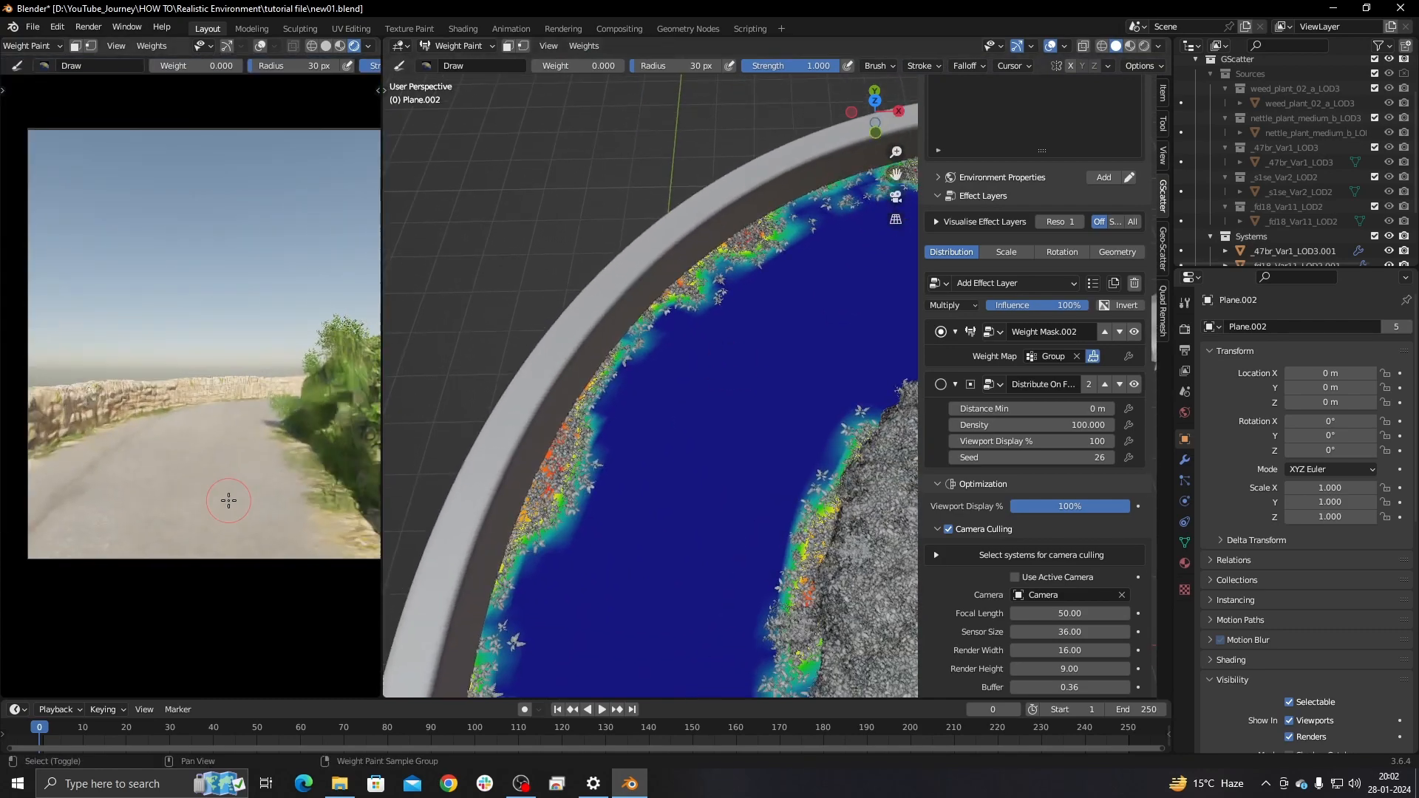
{"action": "middle_click_drag", "start_coordinate": [626, 415], "coordinate": [664, 289]}
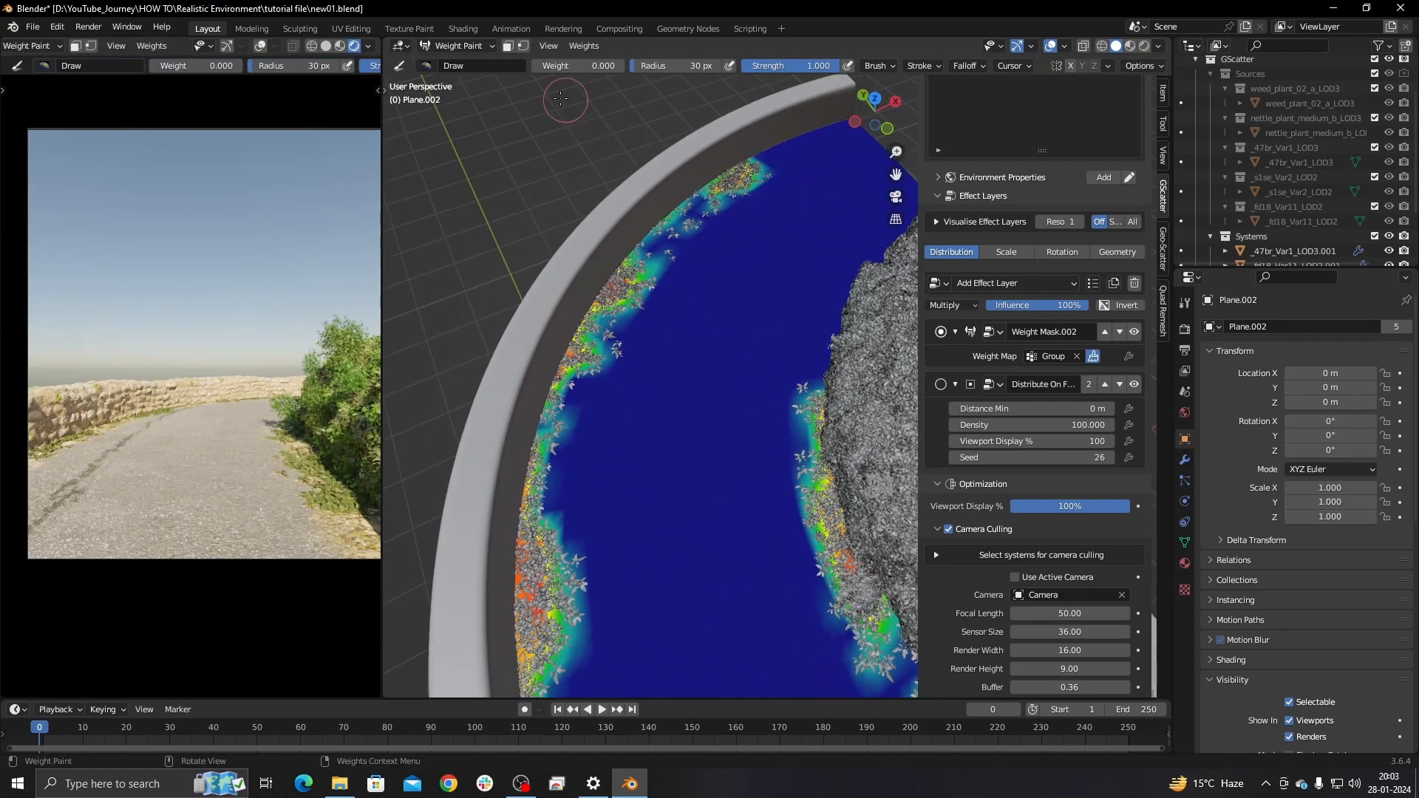
{"action": "left_click", "coordinate": [467, 50]}
{"action": "left_click", "coordinate": [465, 56]}
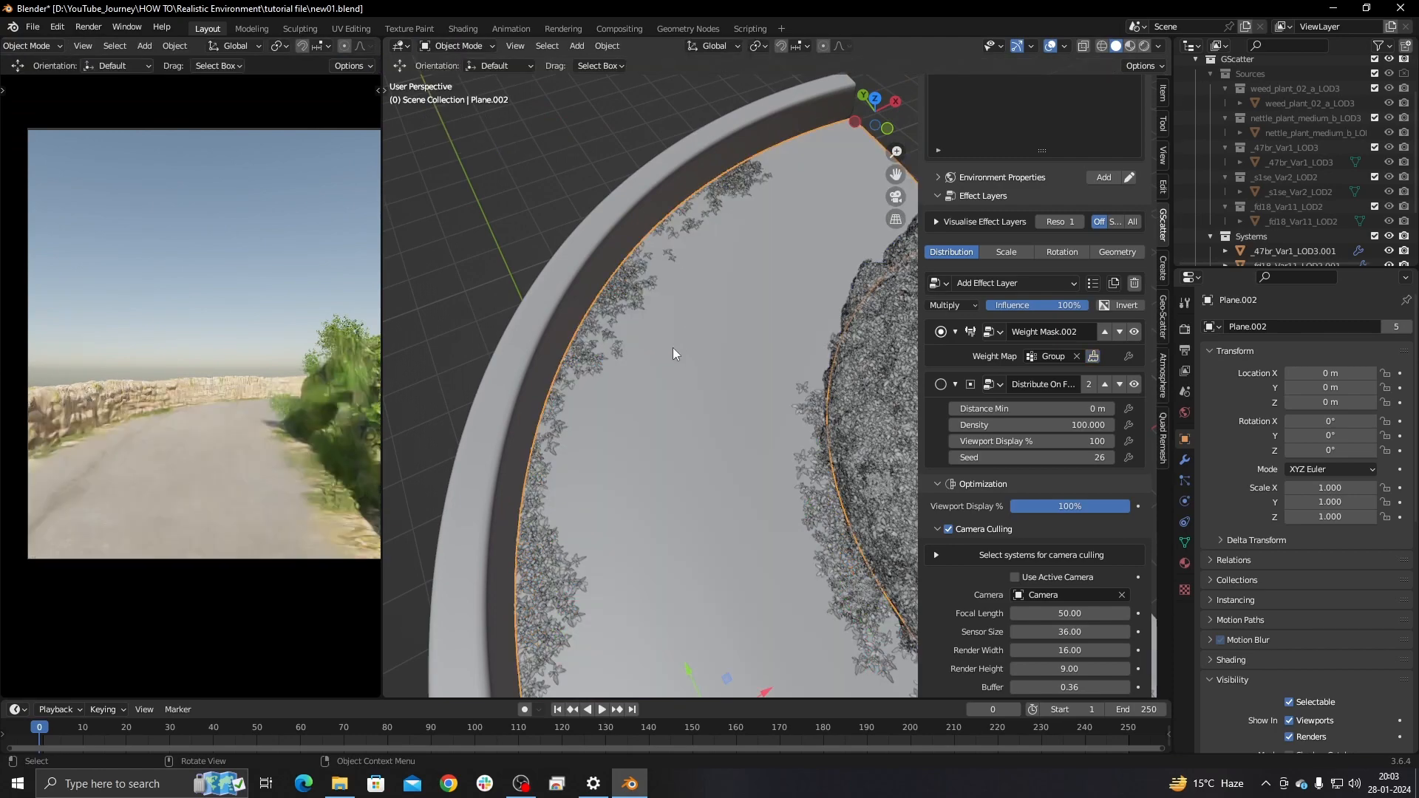
Try distribution densities of 50 and 20 for the weed plants on the road.
{"action": "middle_click_drag", "start_coordinate": [698, 528], "coordinate": [729, 399]}
{"action": "scroll", "coordinate": [1027, 561], "scroll_direction": "up", "scroll_amount": 4}
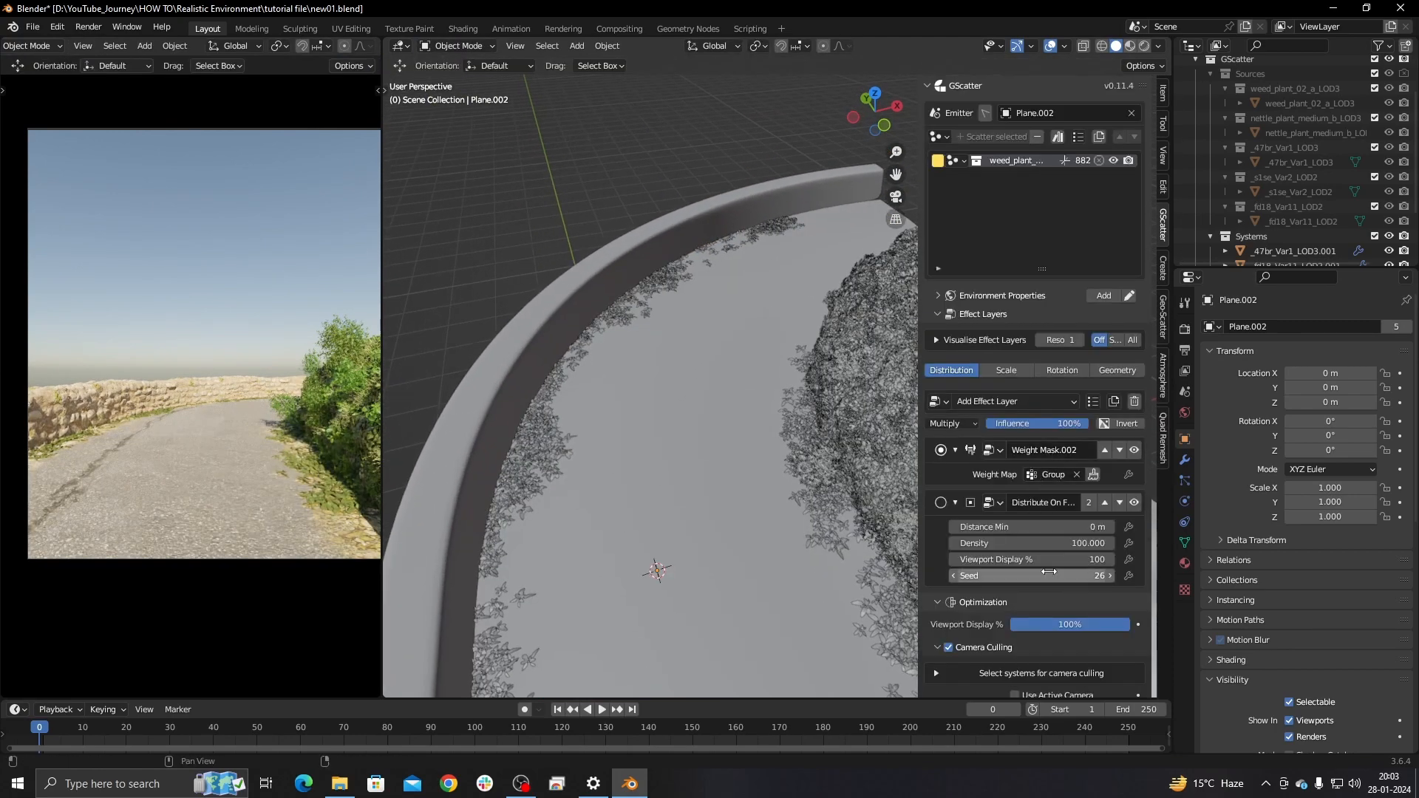
{"action": "double_click", "coordinate": [1021, 544]}
{"action": "type", "text": "50"}
{"action": "key", "text": "Return"}
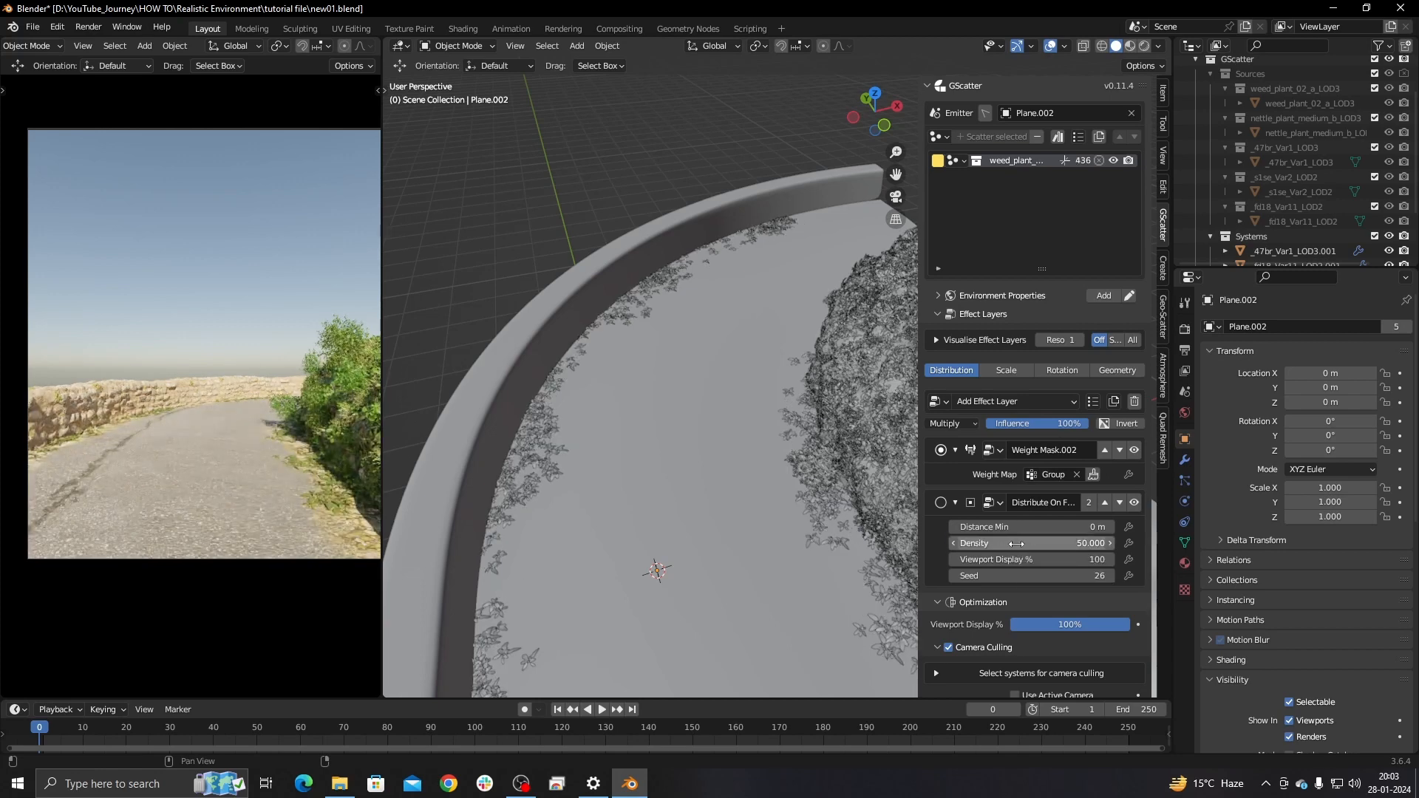
{"action": "double_click", "coordinate": [1017, 544]}
{"action": "type", "text": "20"}
{"action": "key", "text": "Return"}
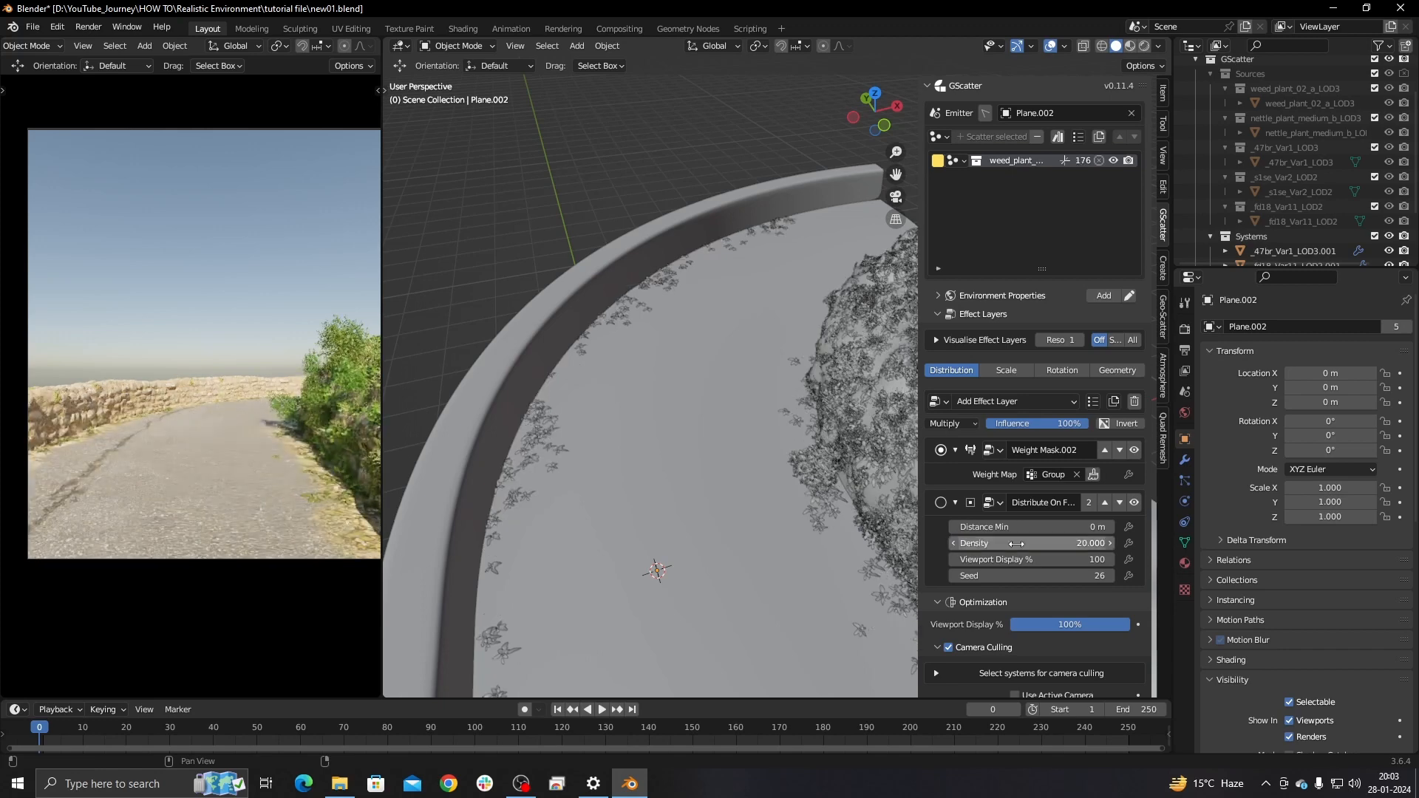
Set the distribution density of the road's weed plants to 25.
{"action": "double_click", "coordinate": [1017, 543]}
{"action": "type", "text": "25"}
{"action": "key", "text": "Return"}
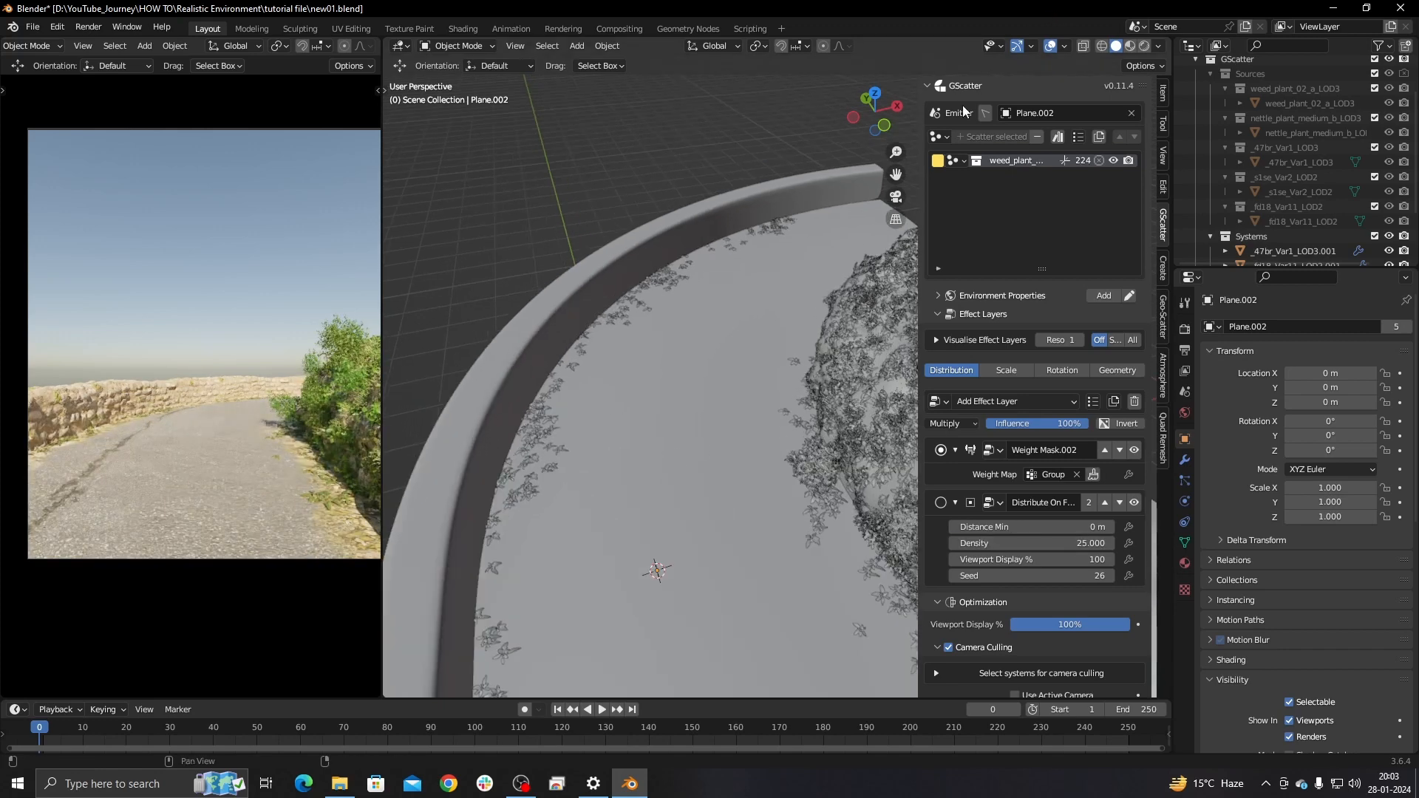
Add the existing nettle_plant_medium_b_LOD3.002 scatter system to the road emitter and inspect its spread over the surface.
{"action": "left_click", "coordinate": [938, 136]}
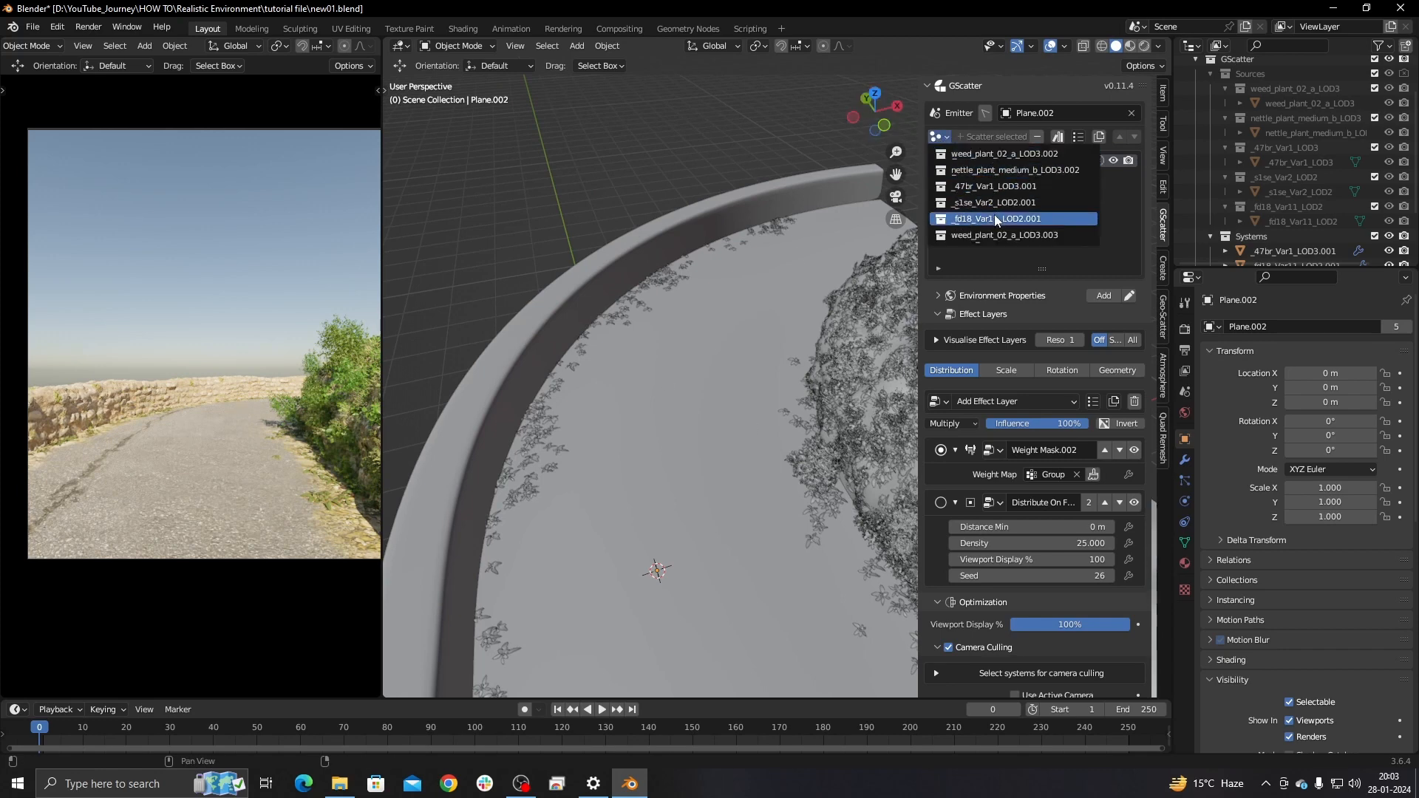
{"action": "left_click", "coordinate": [978, 172]}
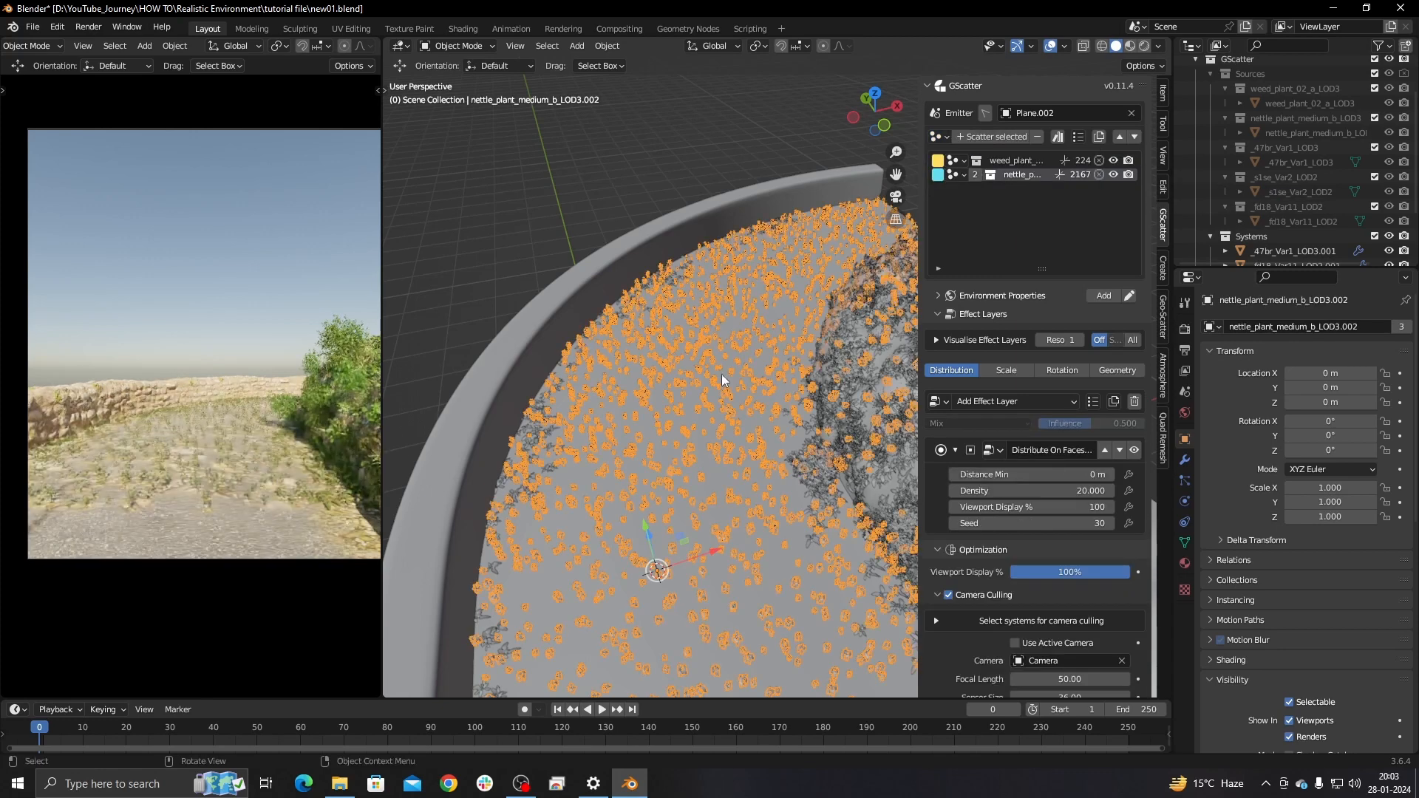
{"action": "middle_click_drag", "start_coordinate": [721, 441], "coordinate": [711, 467]}
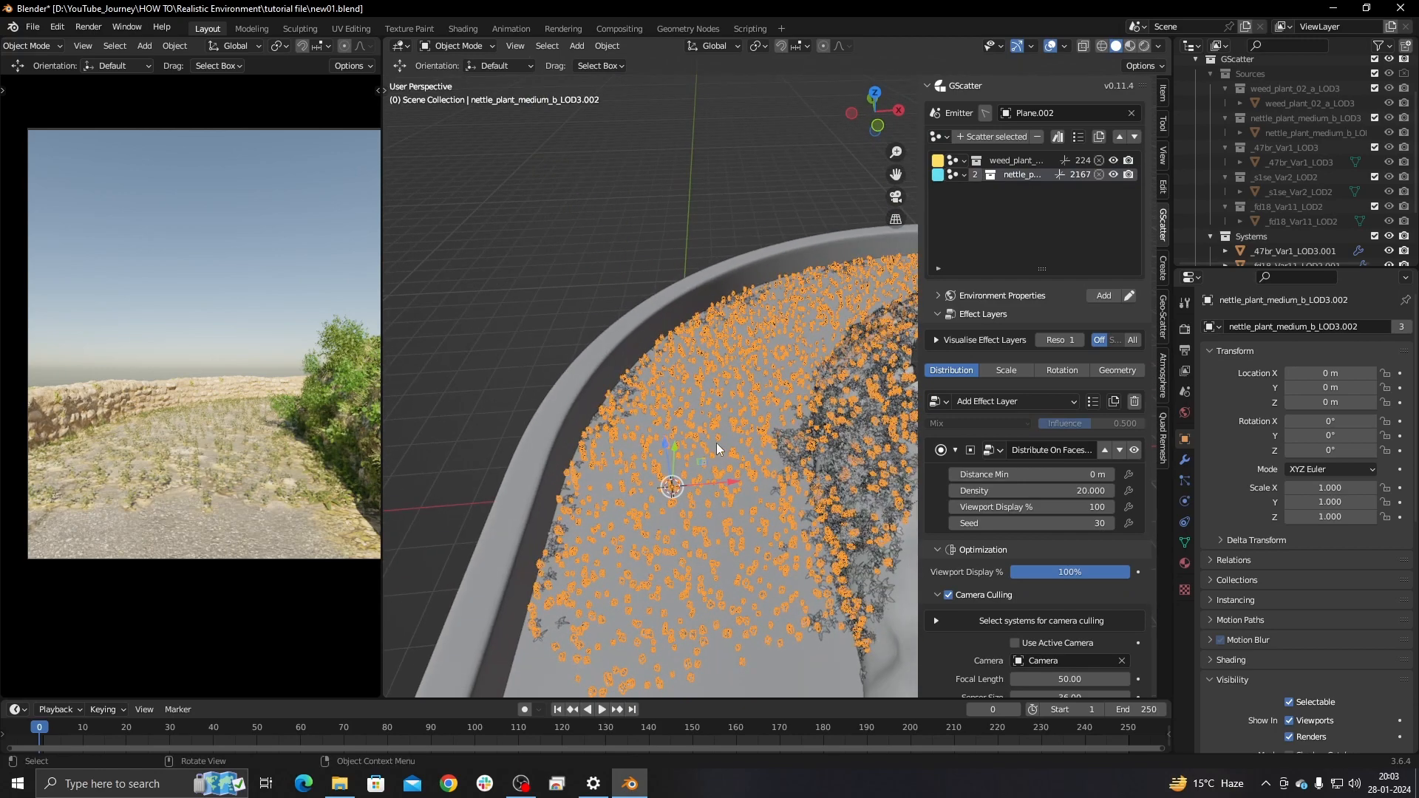
{"action": "scroll", "coordinate": [742, 388], "scroll_direction": "down", "scroll_amount": 3}
{"action": "middle_click_drag", "start_coordinate": [699, 369], "coordinate": [708, 403]}
{"action": "scroll", "coordinate": [772, 318], "scroll_direction": "up", "scroll_amount": 2}
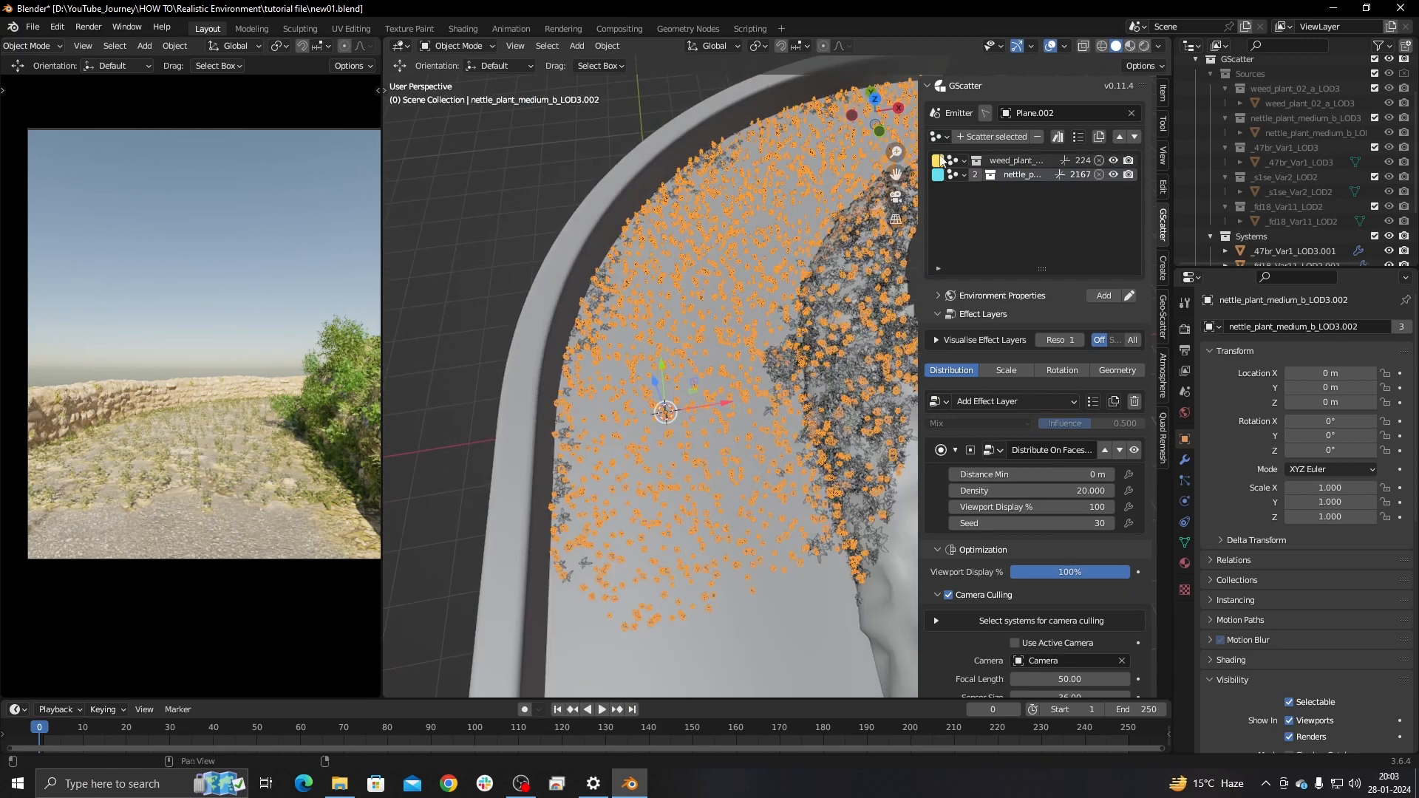
Make the road's nettle scatter a single-user copy and restrict its distribution with a weight mask using the Group weight map.
{"action": "left_click", "coordinate": [973, 178]}
{"action": "scroll", "coordinate": [663, 316], "scroll_direction": "down", "scroll_amount": 3}
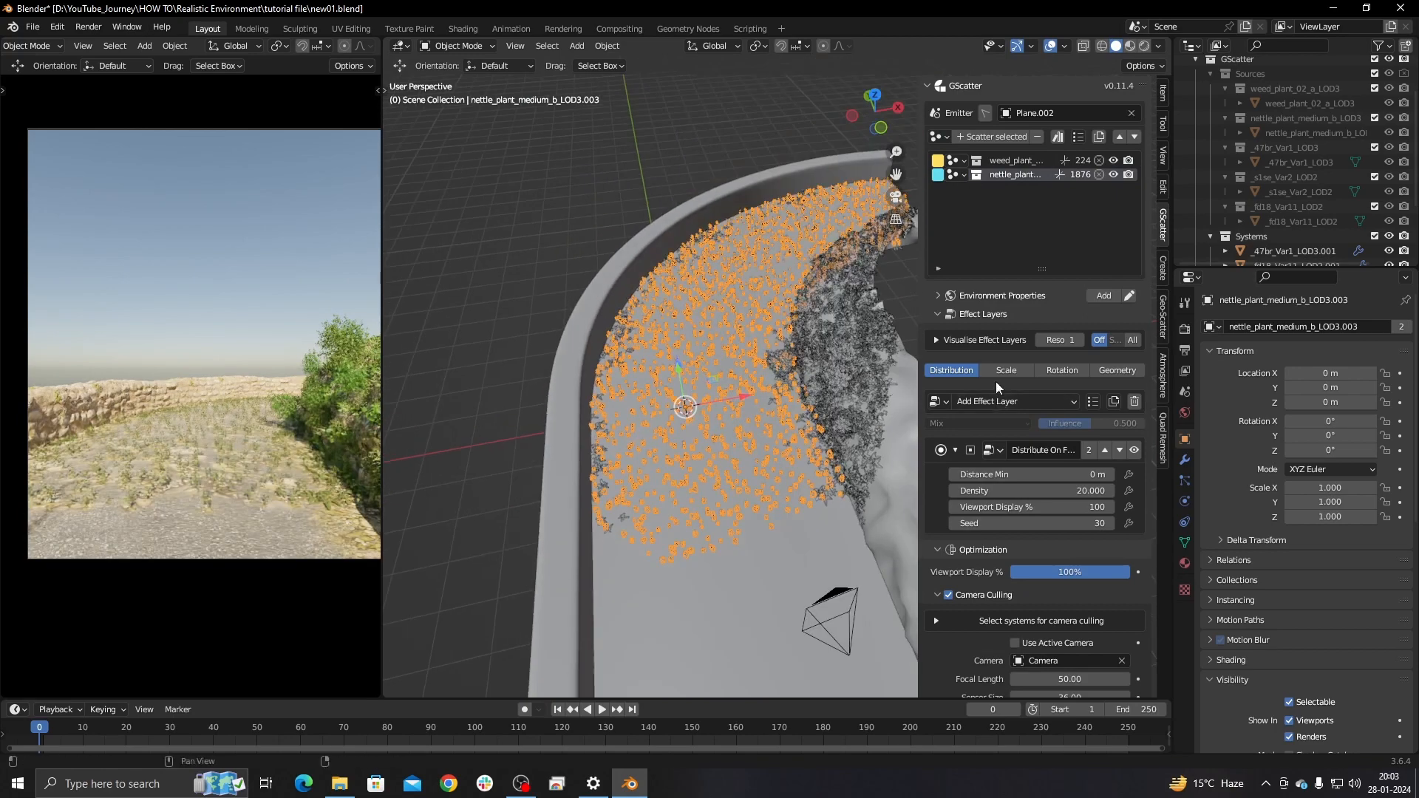
{"action": "left_click", "coordinate": [1054, 405]}
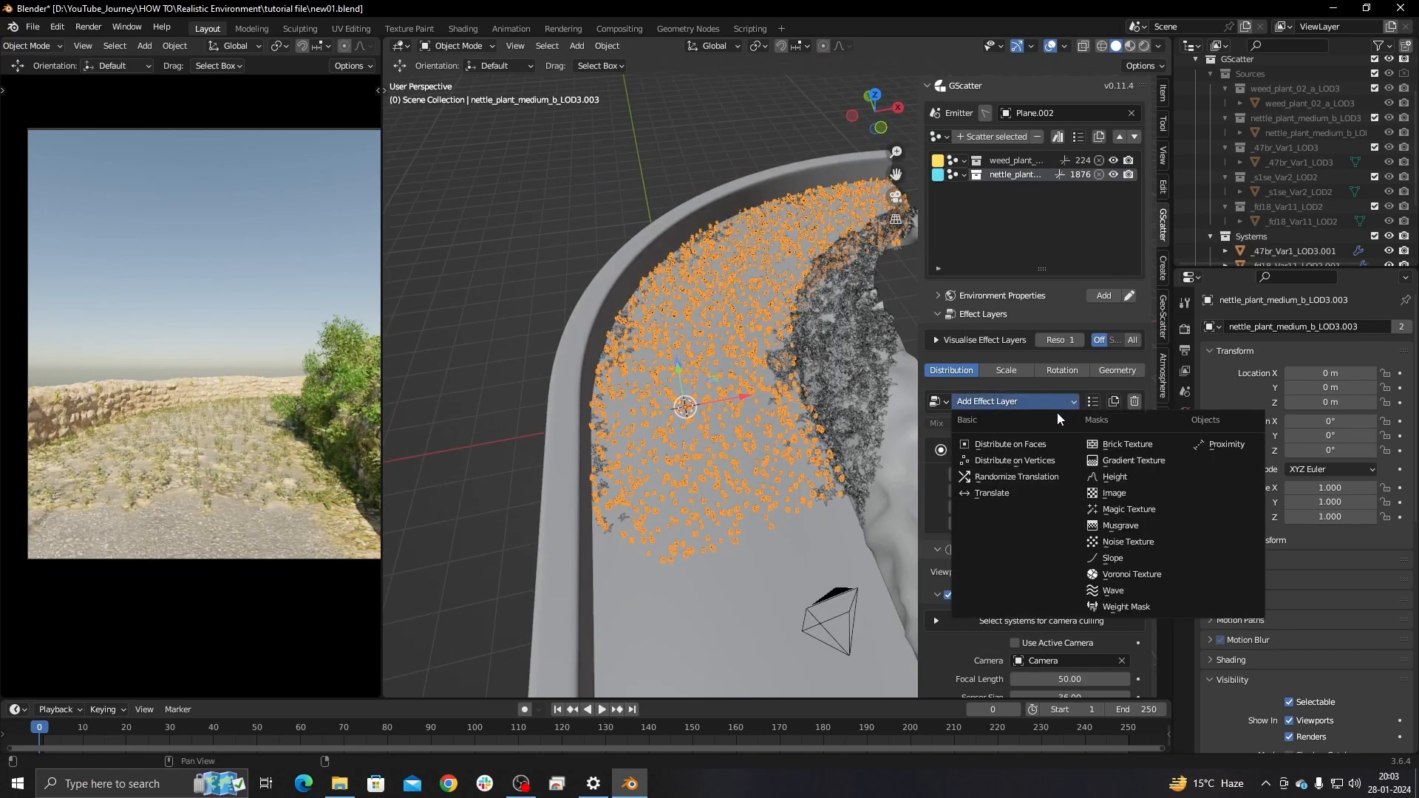
{"action": "left_click", "coordinate": [1123, 607]}
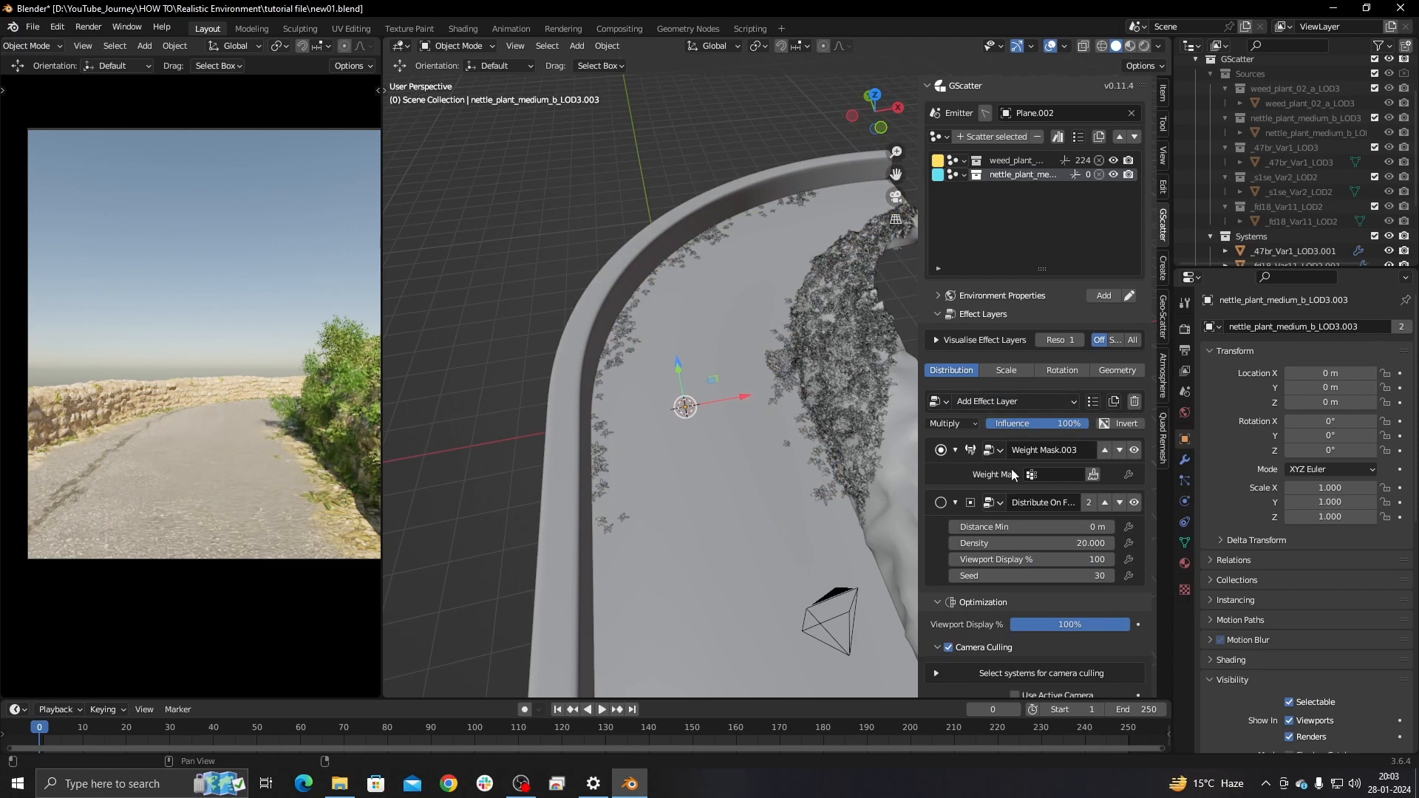
{"action": "scroll", "coordinate": [972, 468], "scroll_direction": "down", "scroll_amount": 1}
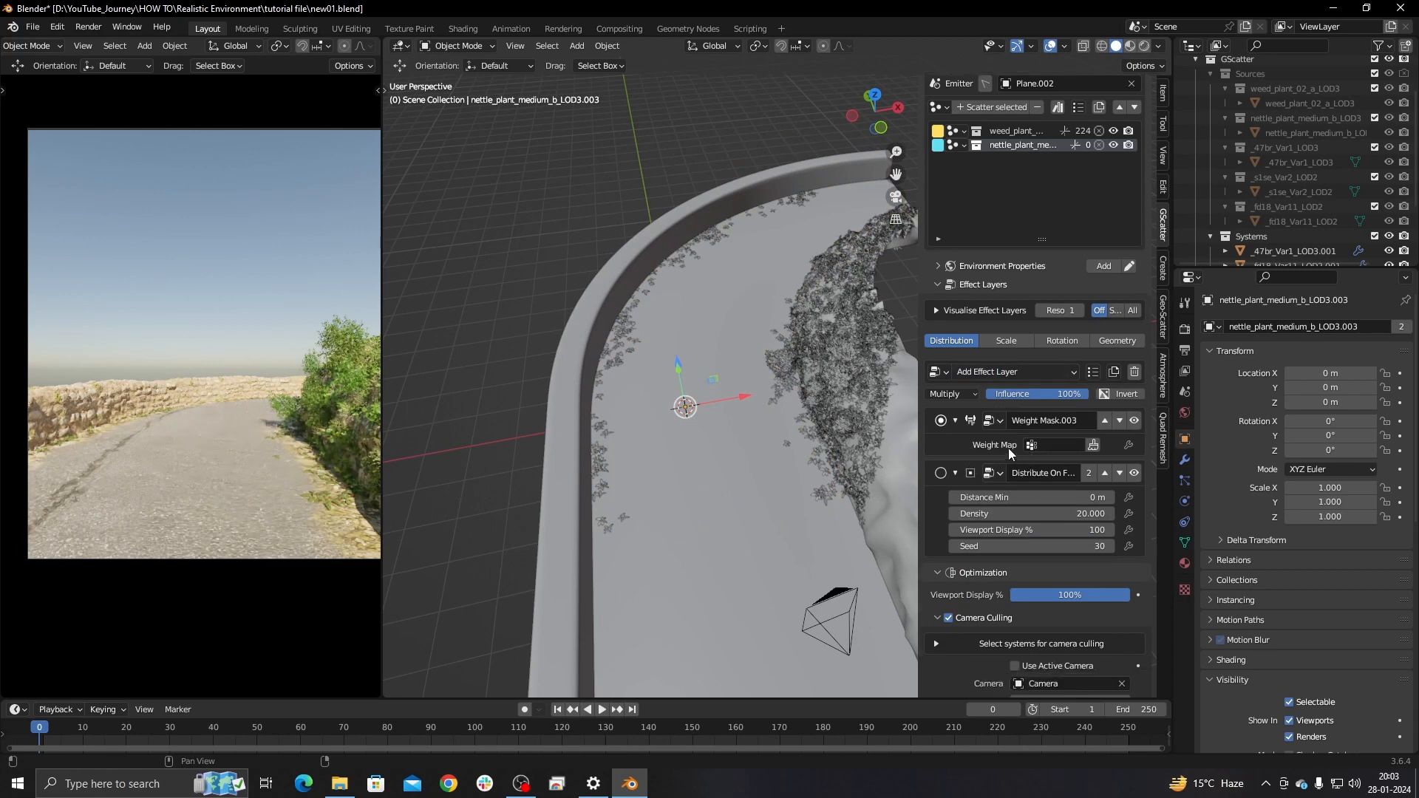
{"action": "left_click", "coordinate": [1059, 446]}
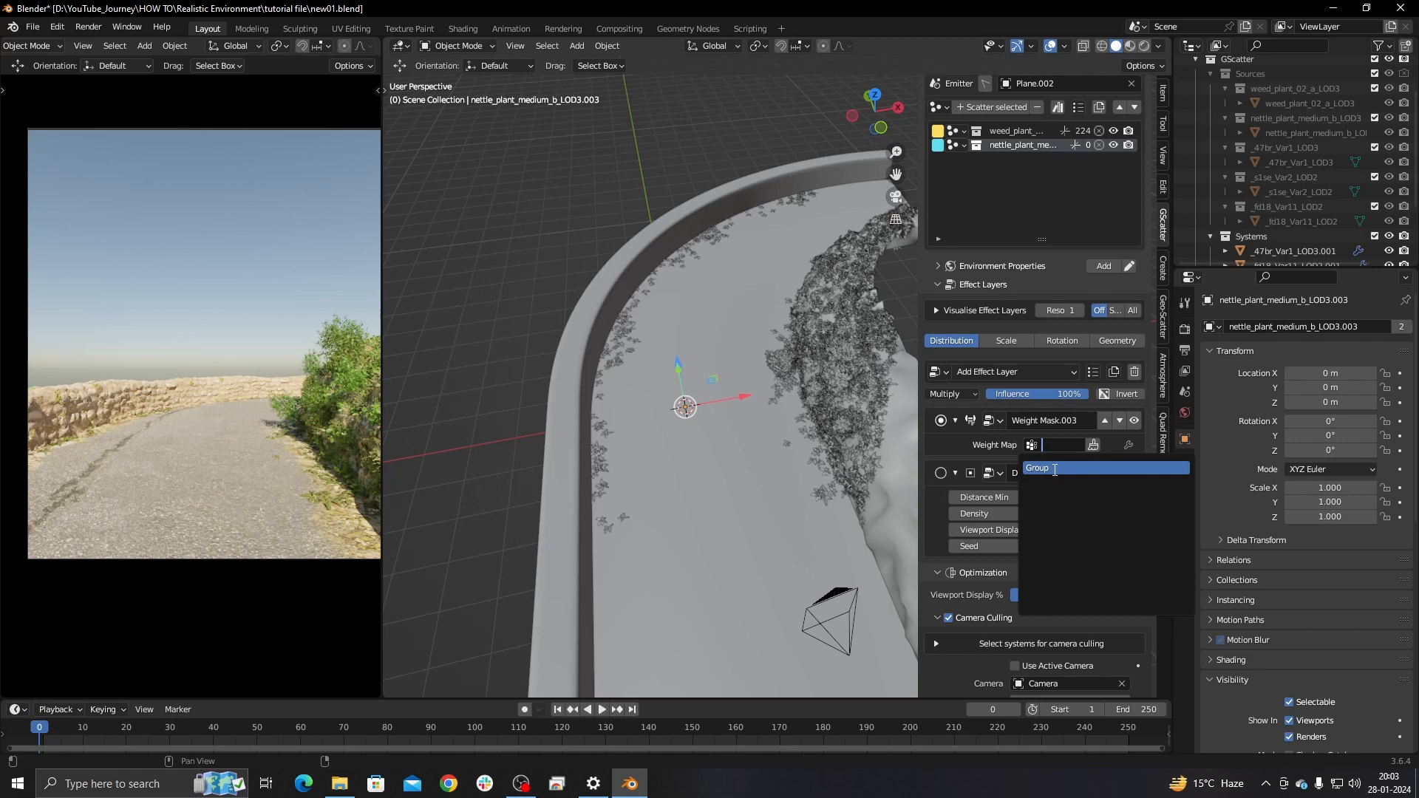
{"action": "left_click", "coordinate": [1055, 468]}
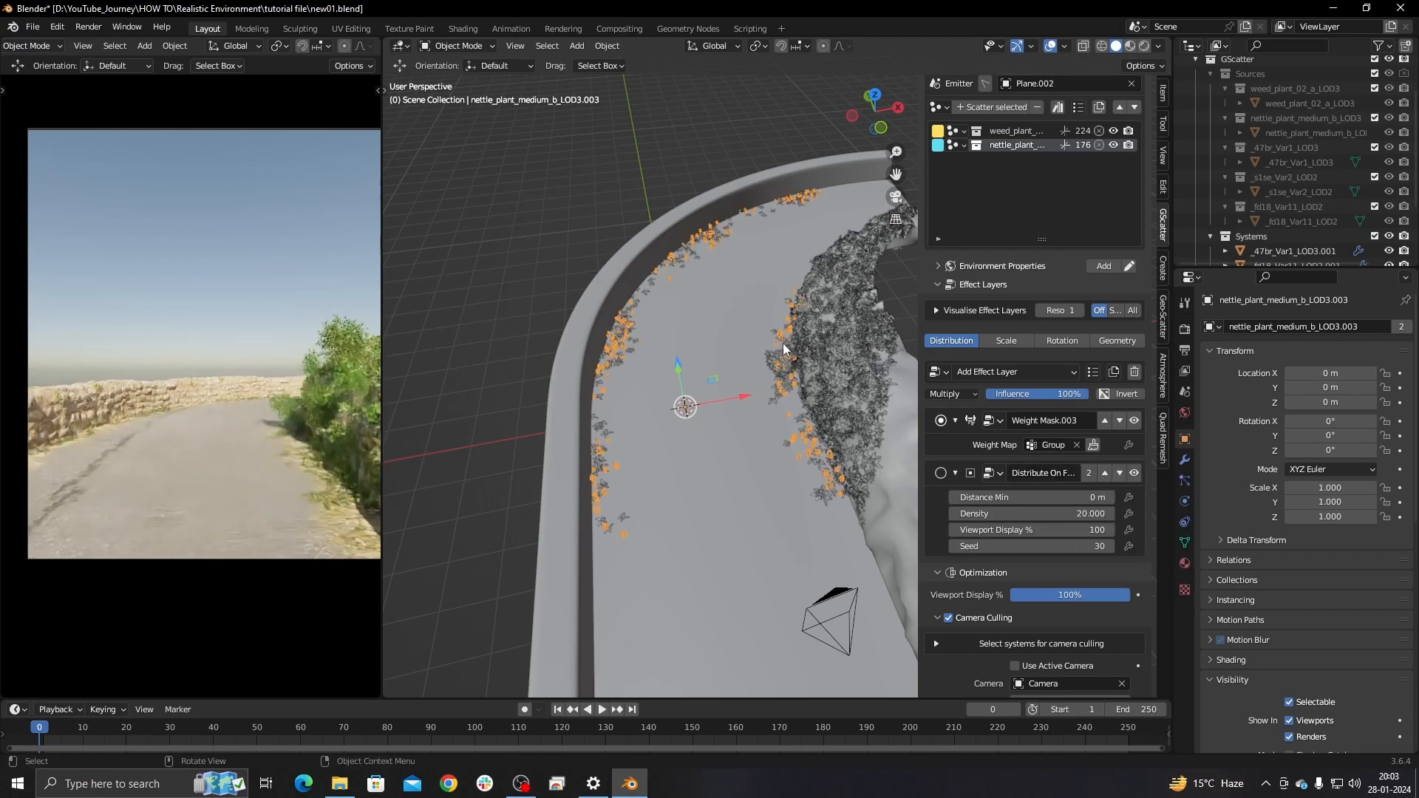
Check the masked nettles along the road edges and set their distribution density to 30.
{"action": "middle_click_drag", "start_coordinate": [782, 342], "coordinate": [650, 278]}
{"action": "scroll", "coordinate": [651, 275], "scroll_direction": "up", "scroll_amount": 2}
{"action": "middle_click_drag", "start_coordinate": [698, 214], "coordinate": [674, 306], "text": "shift"}
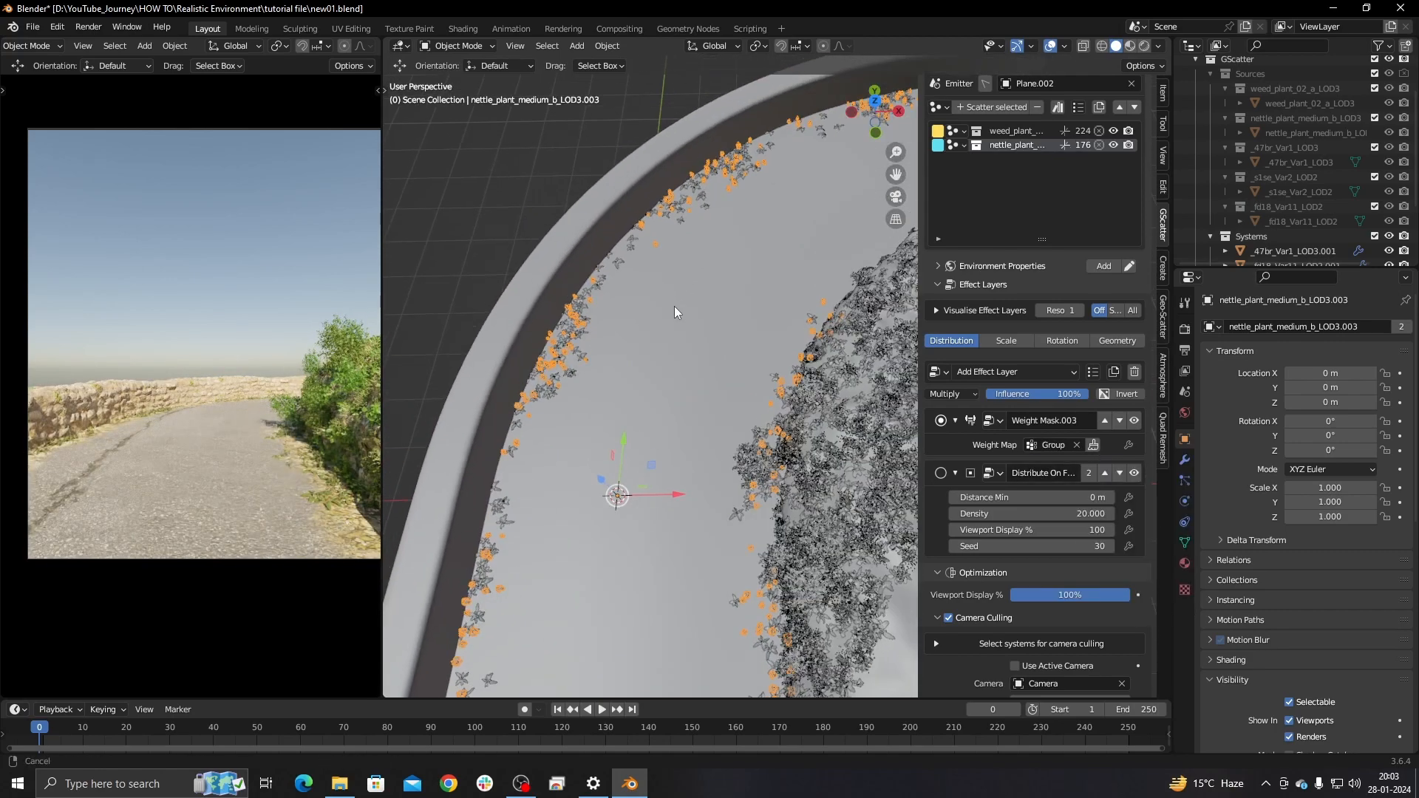
{"action": "scroll", "coordinate": [611, 334], "scroll_direction": "down", "scroll_amount": 2}
{"action": "middle_click_drag", "start_coordinate": [626, 419], "coordinate": [826, 212]}
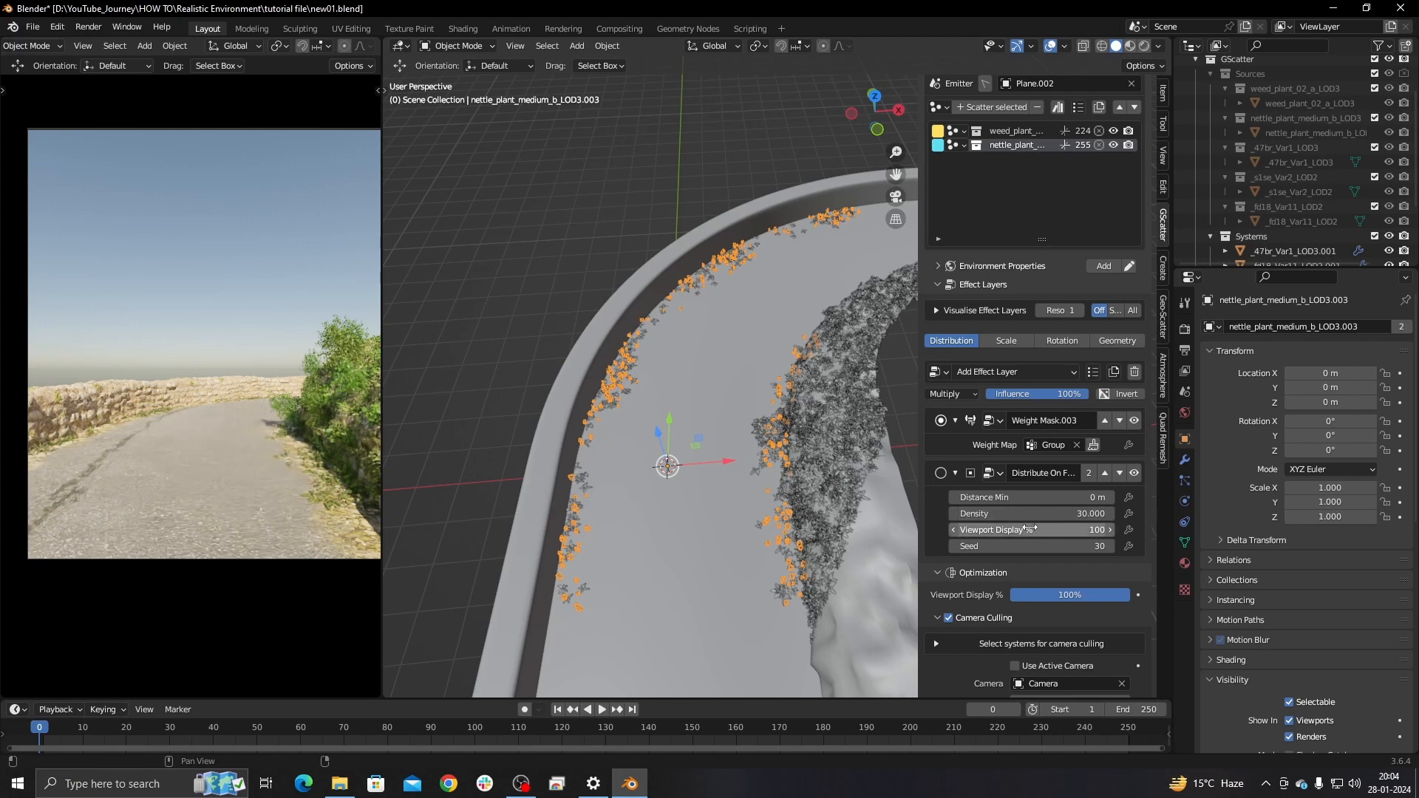
Try a maximum random scale of 5 for the road's nettles, set it to 2 instead, and check the plant sizes.
{"action": "left_click", "coordinate": [1008, 343]}
{"action": "left_click", "coordinate": [1045, 591]}
{"action": "type", "text": "5"}
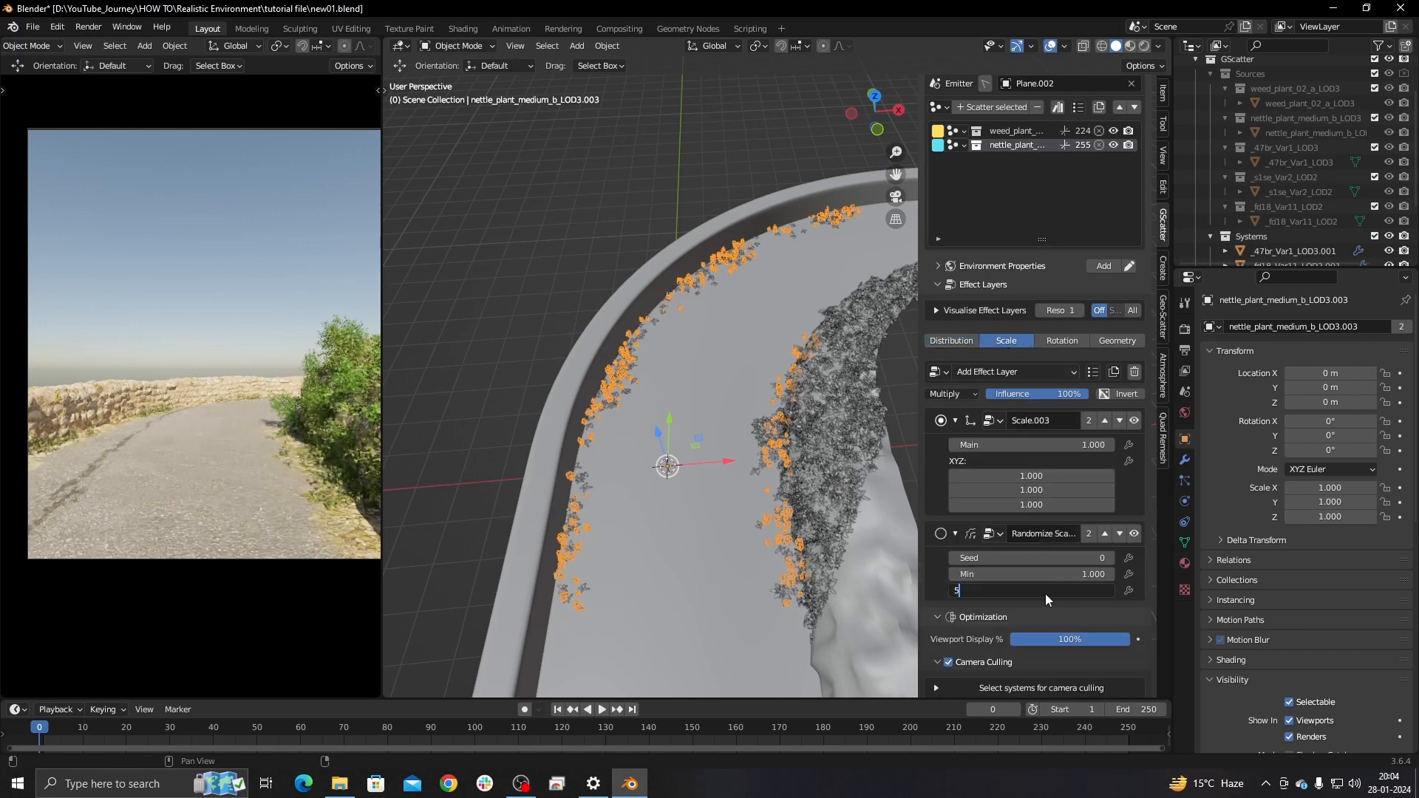
{"action": "key", "text": "Return"}
{"action": "left_click", "coordinate": [1044, 593]}
{"action": "type", "text": "2"}
{"action": "key", "text": "Return"}
{"action": "middle_click_drag", "start_coordinate": [747, 365], "coordinate": [766, 342]}
{"action": "scroll", "coordinate": [768, 355], "scroll_direction": "up", "scroll_amount": 3}
{"action": "middle_click_drag", "start_coordinate": [772, 473], "coordinate": [779, 436]}
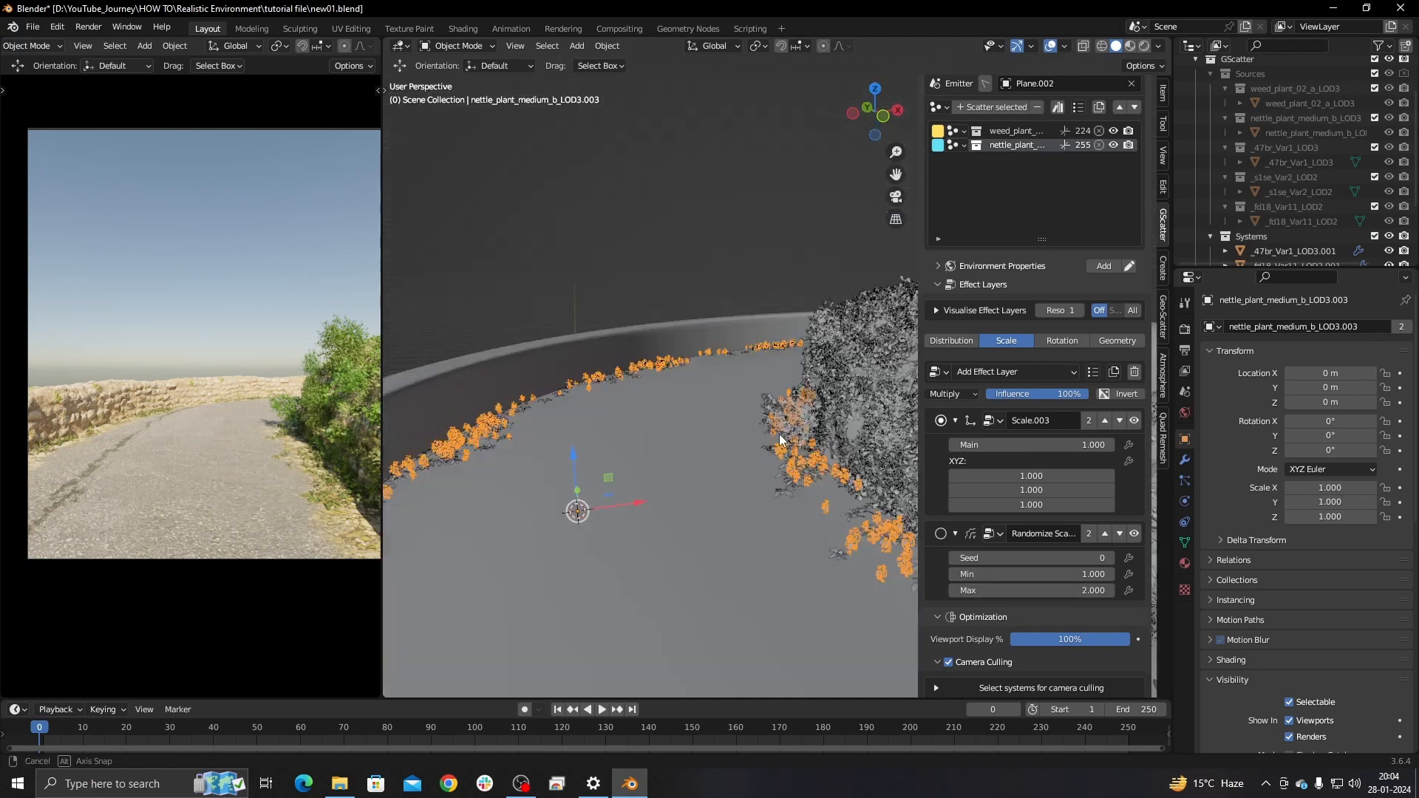
{"action": "scroll", "coordinate": [778, 433], "scroll_direction": "up", "scroll_amount": 3}
{"action": "scroll", "coordinate": [280, 494], "scroll_direction": "up", "scroll_amount": 4}
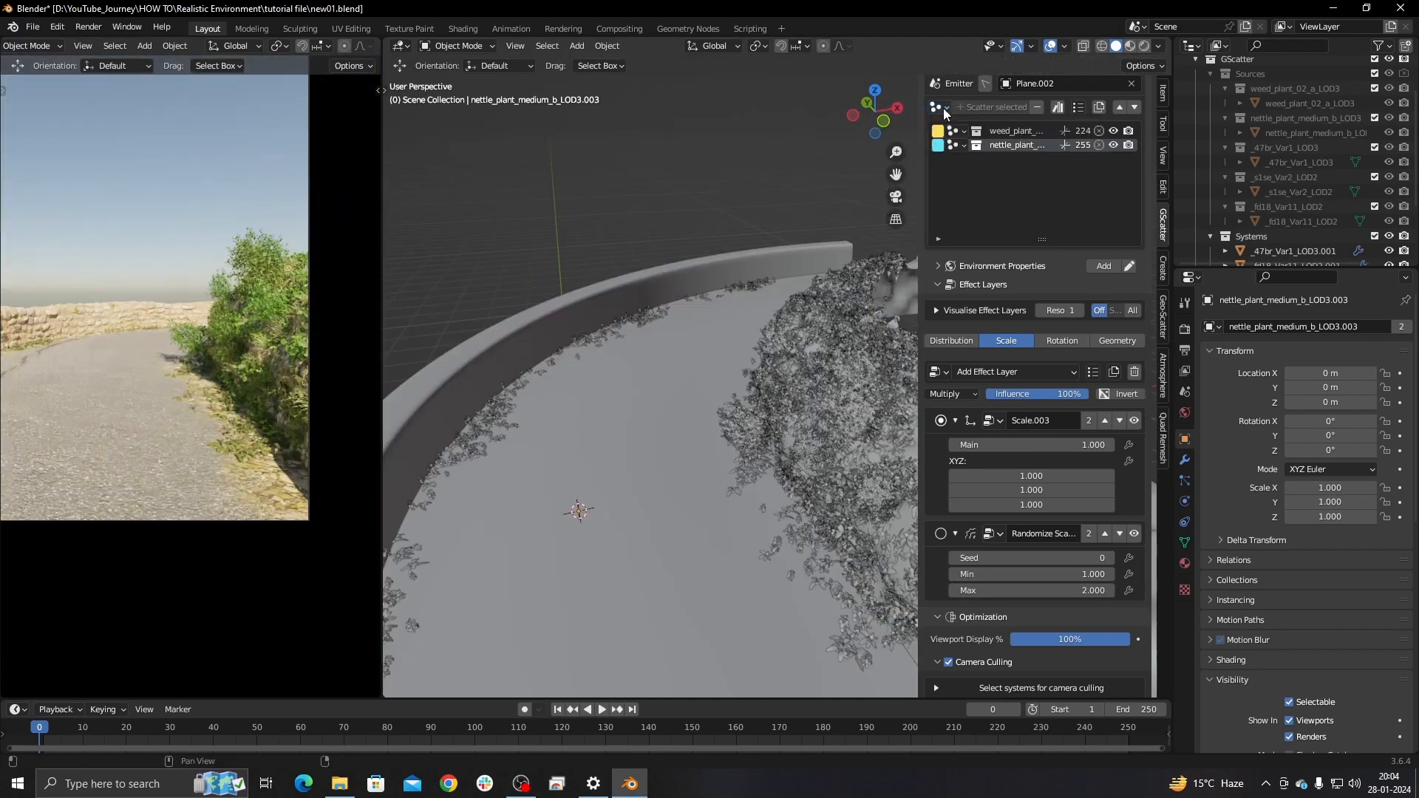
Clear the selection and add the existing _47br_Var1_LOD3.001 scatter system to the road emitter as an independent copy.
{"action": "key", "text": "alt+a"}
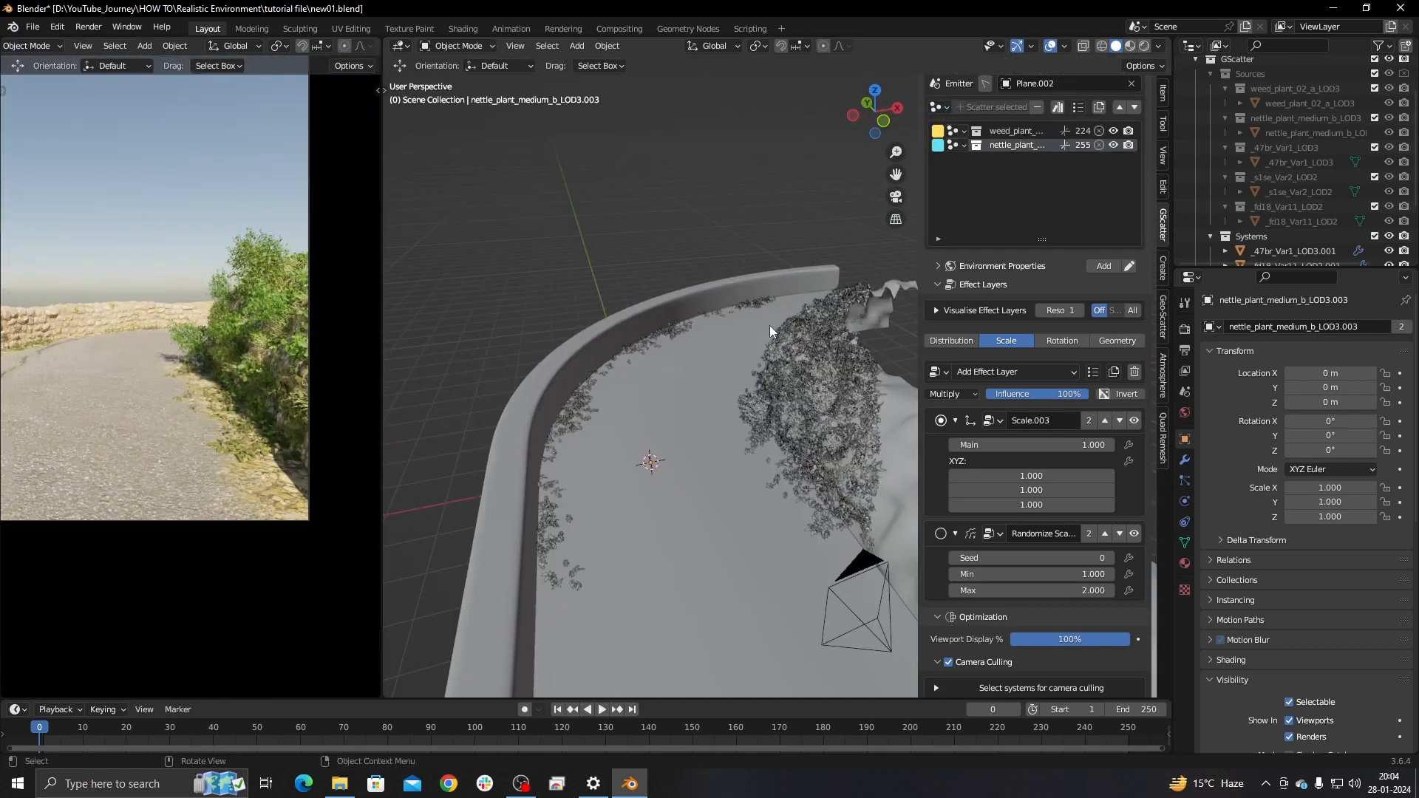
{"action": "middle_click_drag", "start_coordinate": [769, 325], "coordinate": [765, 328]}
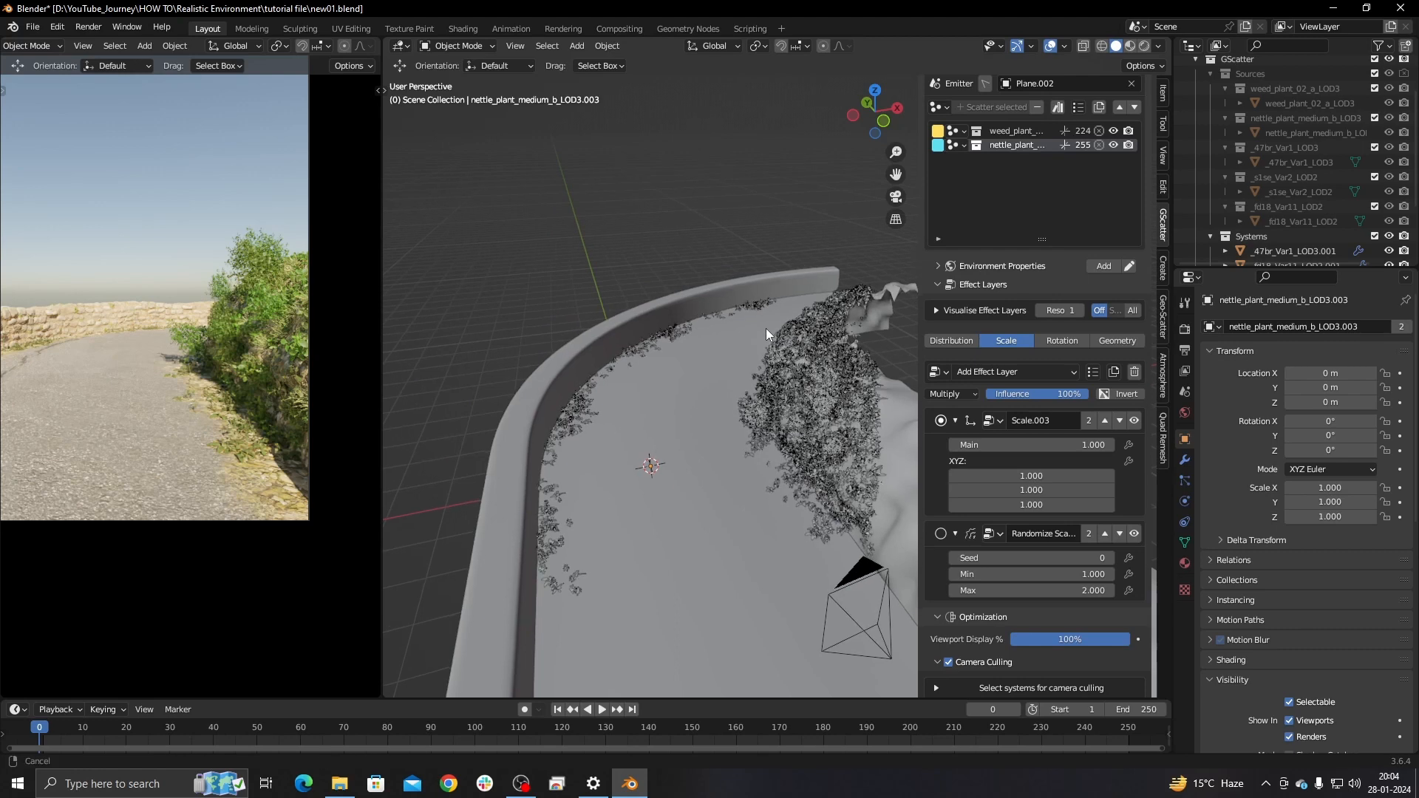
{"action": "left_click", "coordinate": [944, 109]}
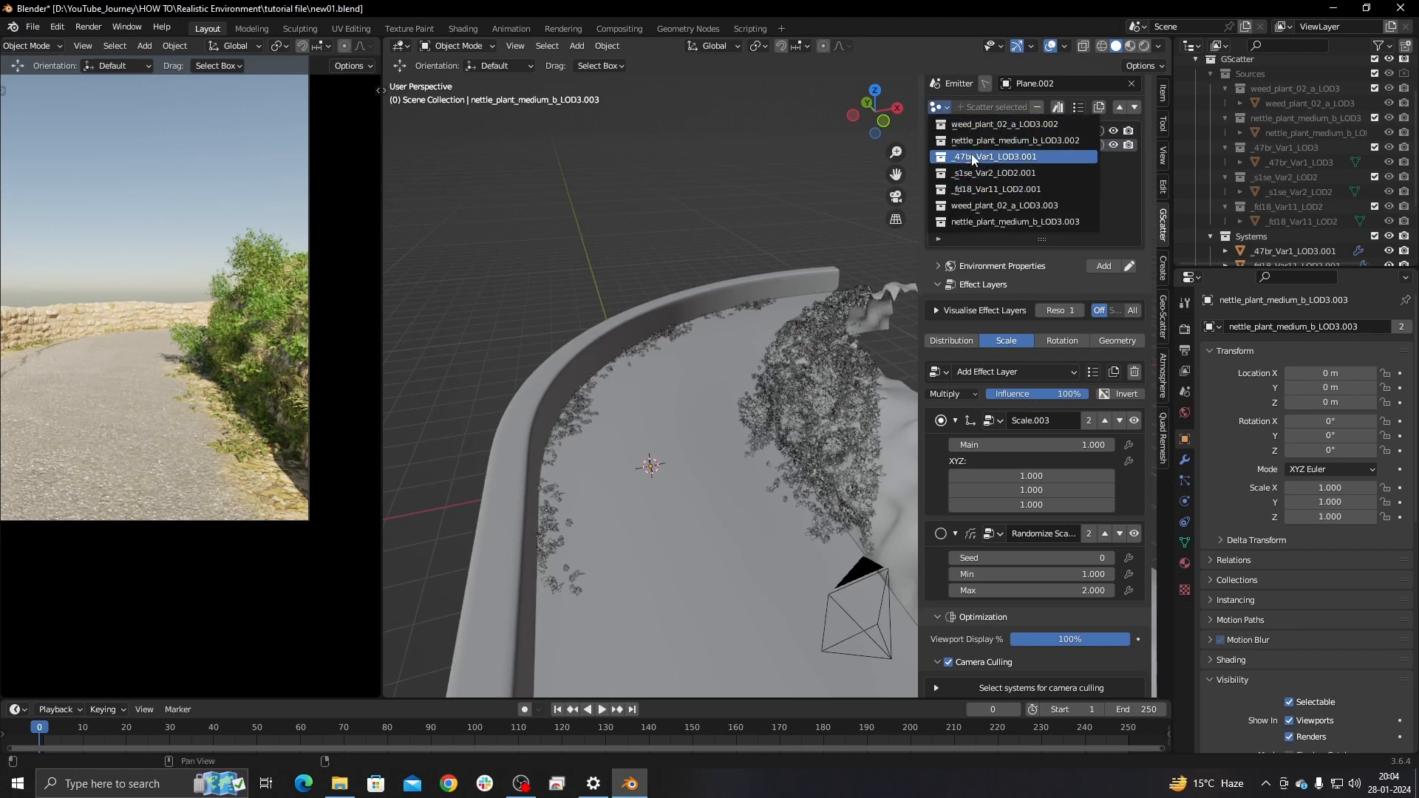
{"action": "left_click", "coordinate": [974, 157]}
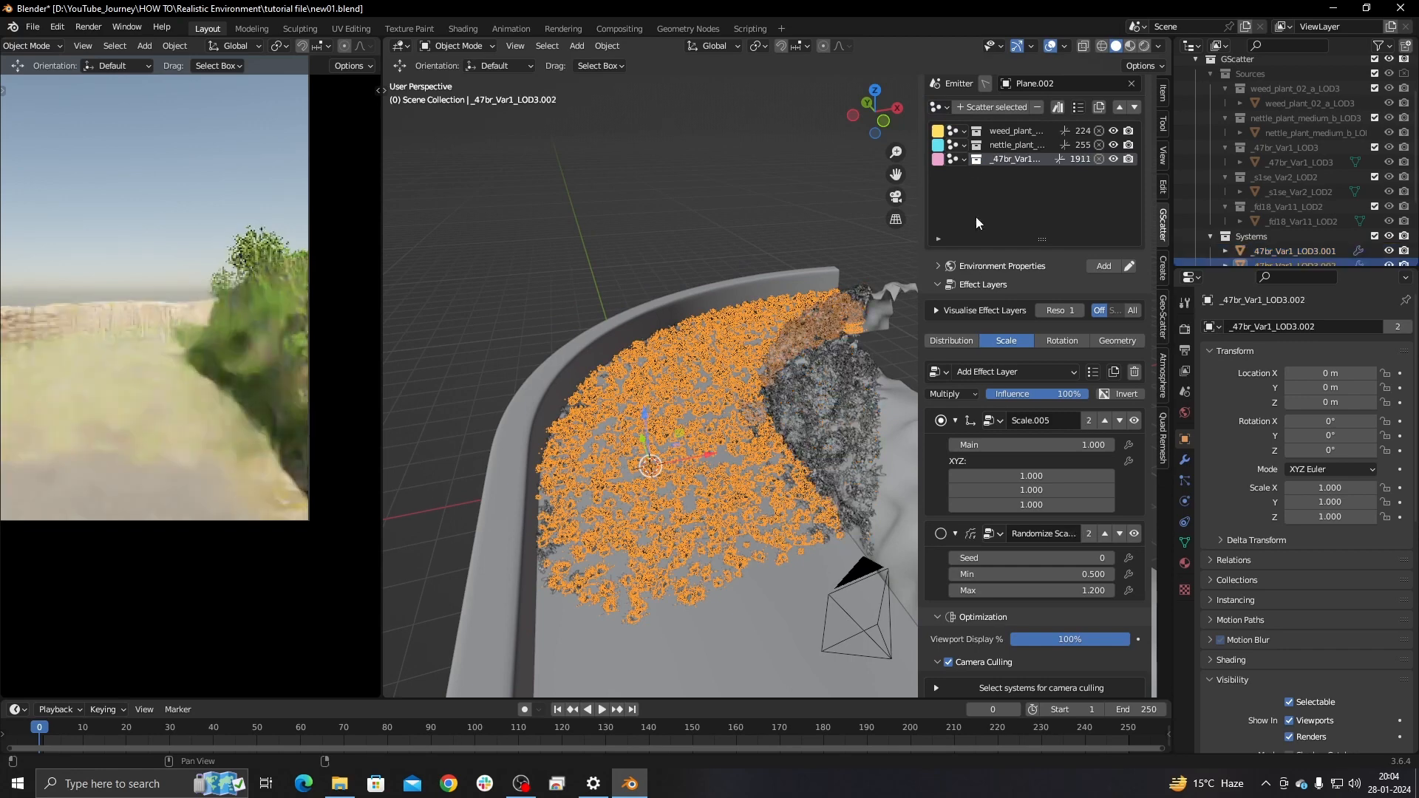
{"action": "middle_click_drag", "start_coordinate": [783, 373], "coordinate": [743, 389]}
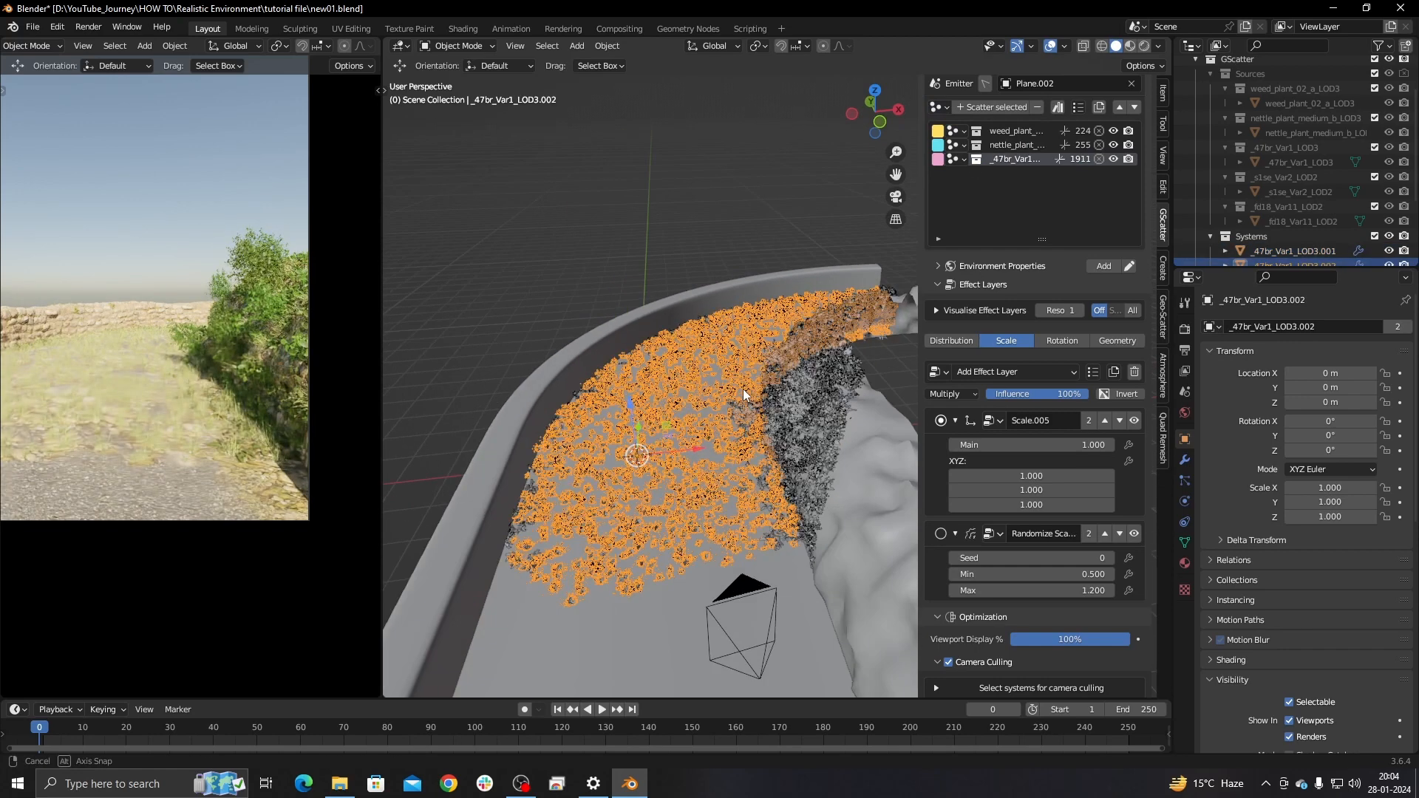
Add a weight mask to the distribution of the road's _47br_Var1 plants, using the Group weight map.
{"action": "left_click", "coordinate": [951, 339]}
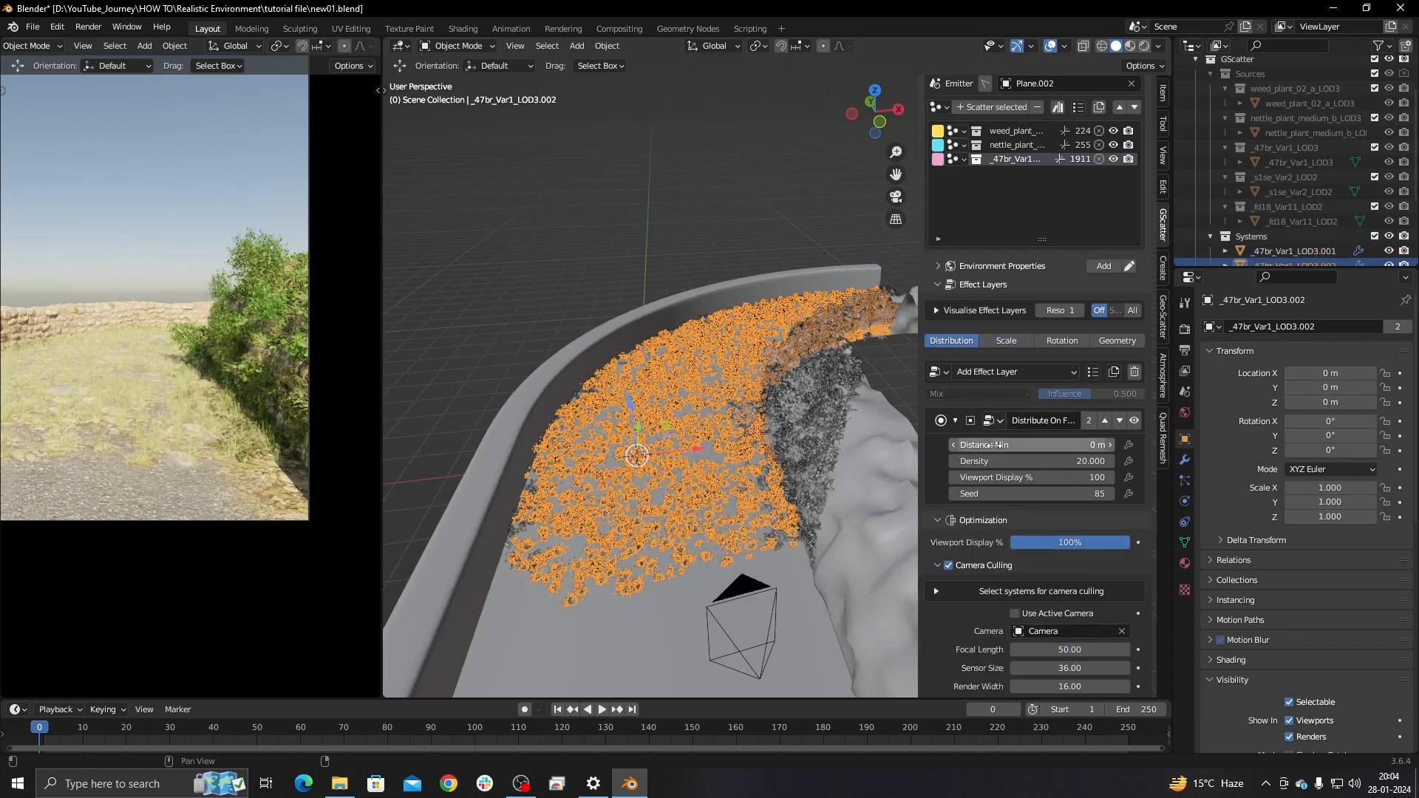
{"action": "left_click", "coordinate": [994, 372]}
{"action": "left_click", "coordinate": [1131, 577]}
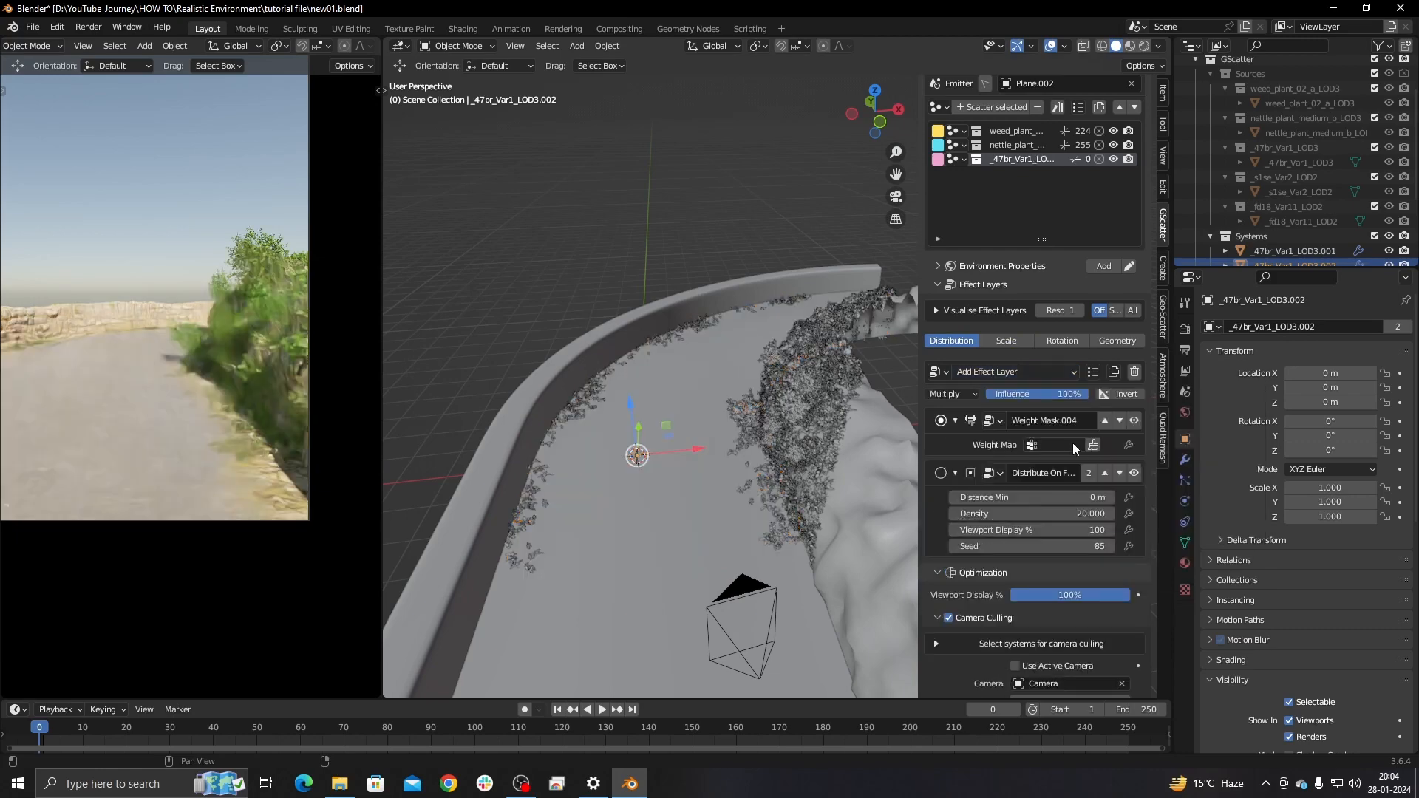
{"action": "left_click", "coordinate": [1073, 445]}
{"action": "left_click", "coordinate": [1069, 468]}
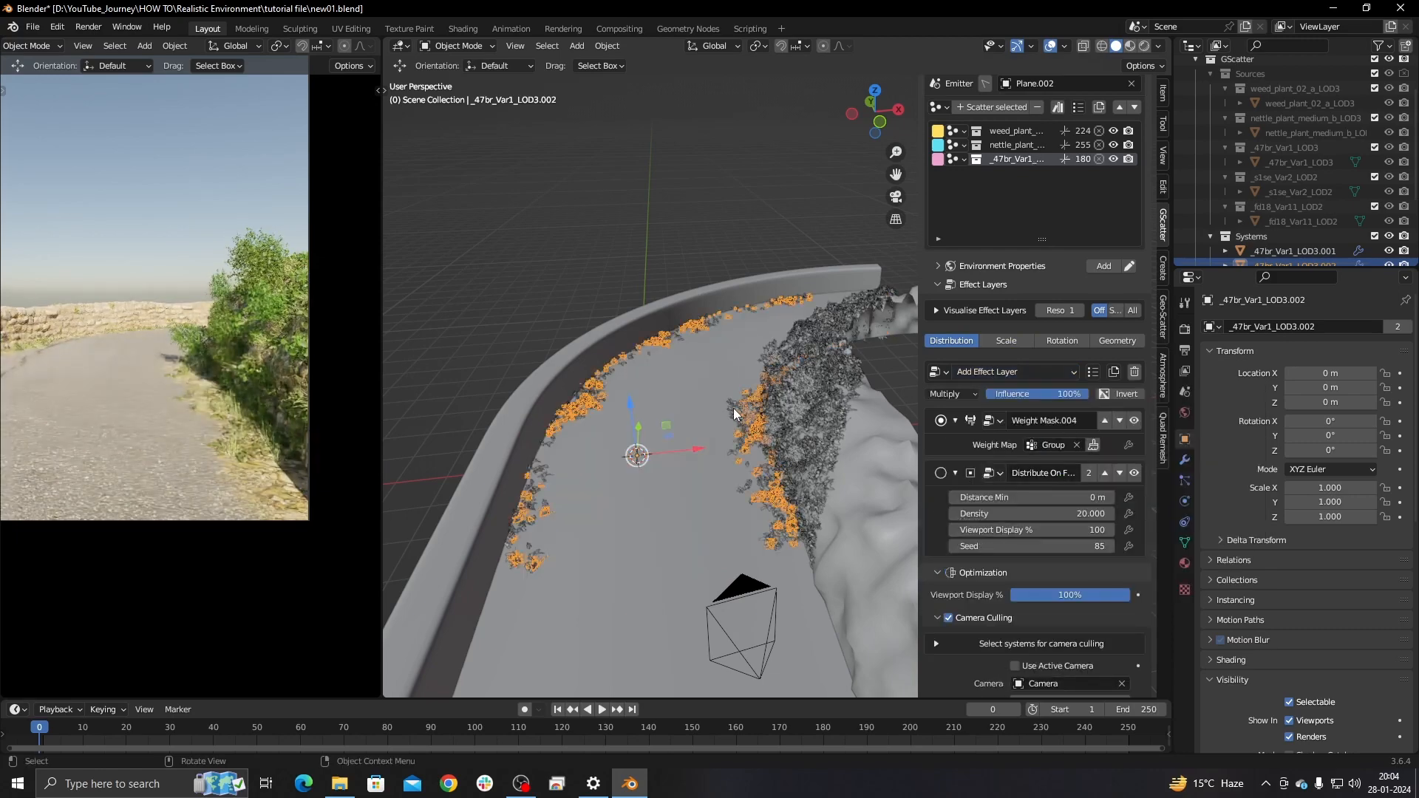
Set the distribution density of the road's _47br_Var1 plants to 10.
{"action": "scroll", "coordinate": [733, 408], "scroll_direction": "up", "scroll_amount": 8}
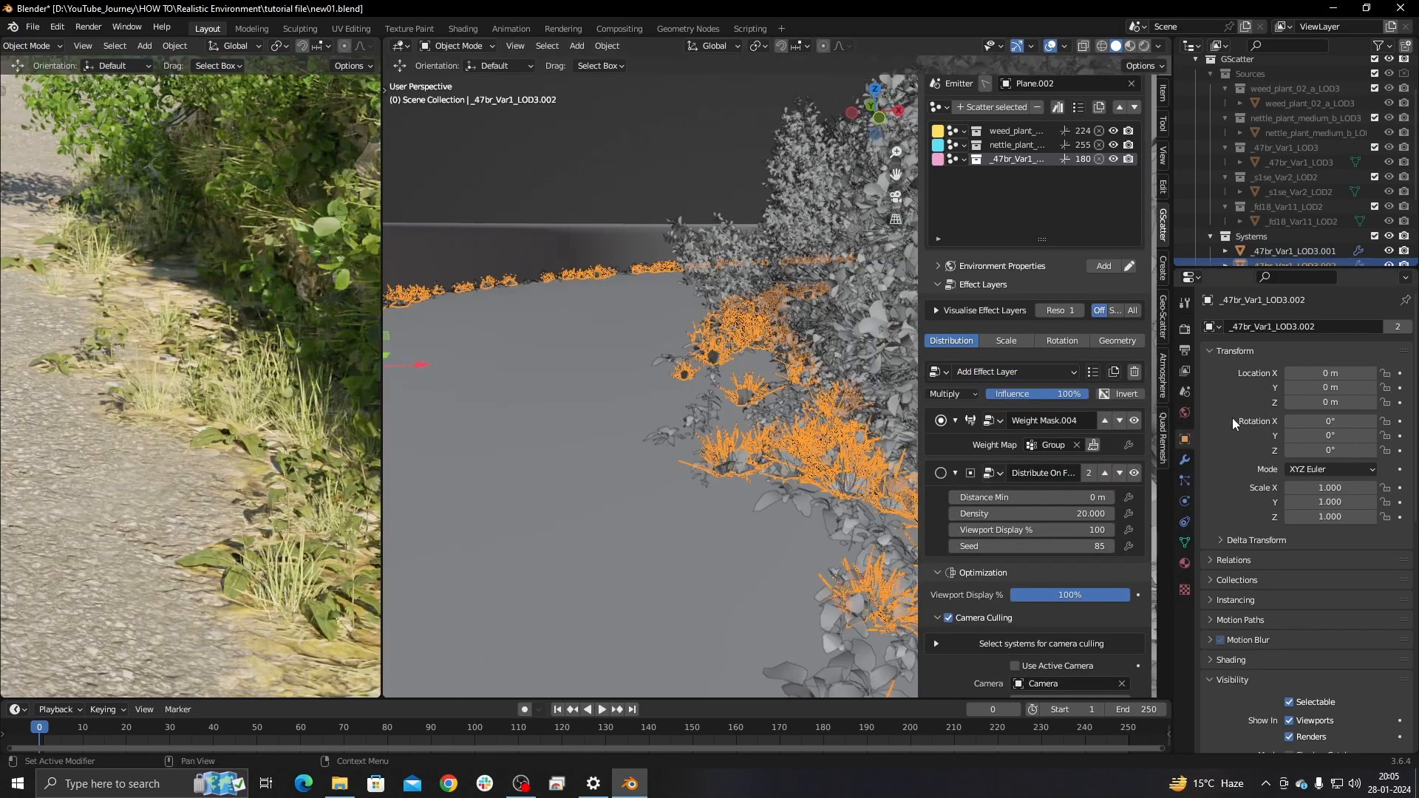
{"action": "left_click", "coordinate": [1008, 513]}
{"action": "type", "text": "10"}
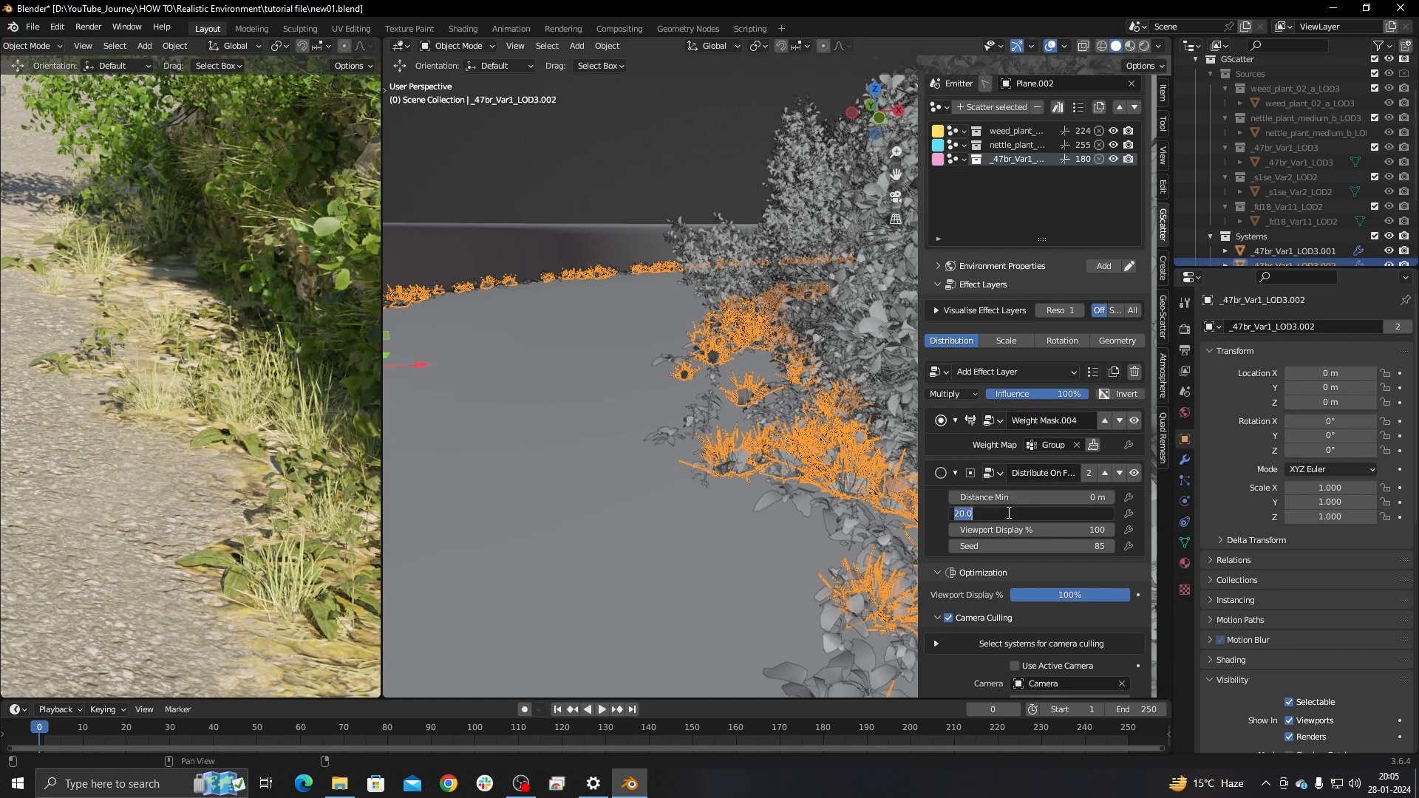
{"action": "key", "text": "Return"}
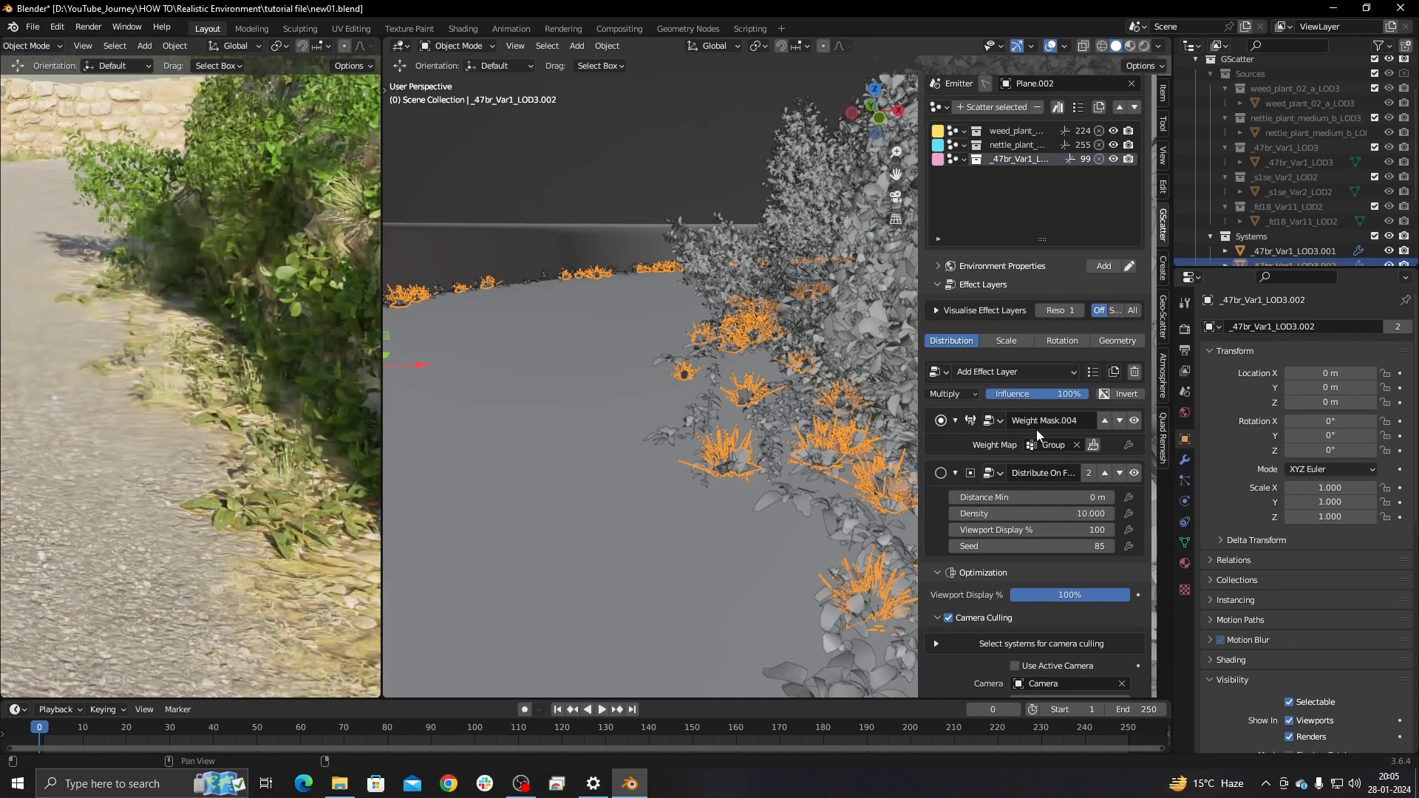
Set the minimum random scale of the road's _47br_Var1 plants to 0.3 and check them in the rendered camera view.
{"action": "left_click", "coordinate": [1005, 340]}
{"action": "scroll", "coordinate": [259, 440], "scroll_direction": "down", "scroll_amount": 5}
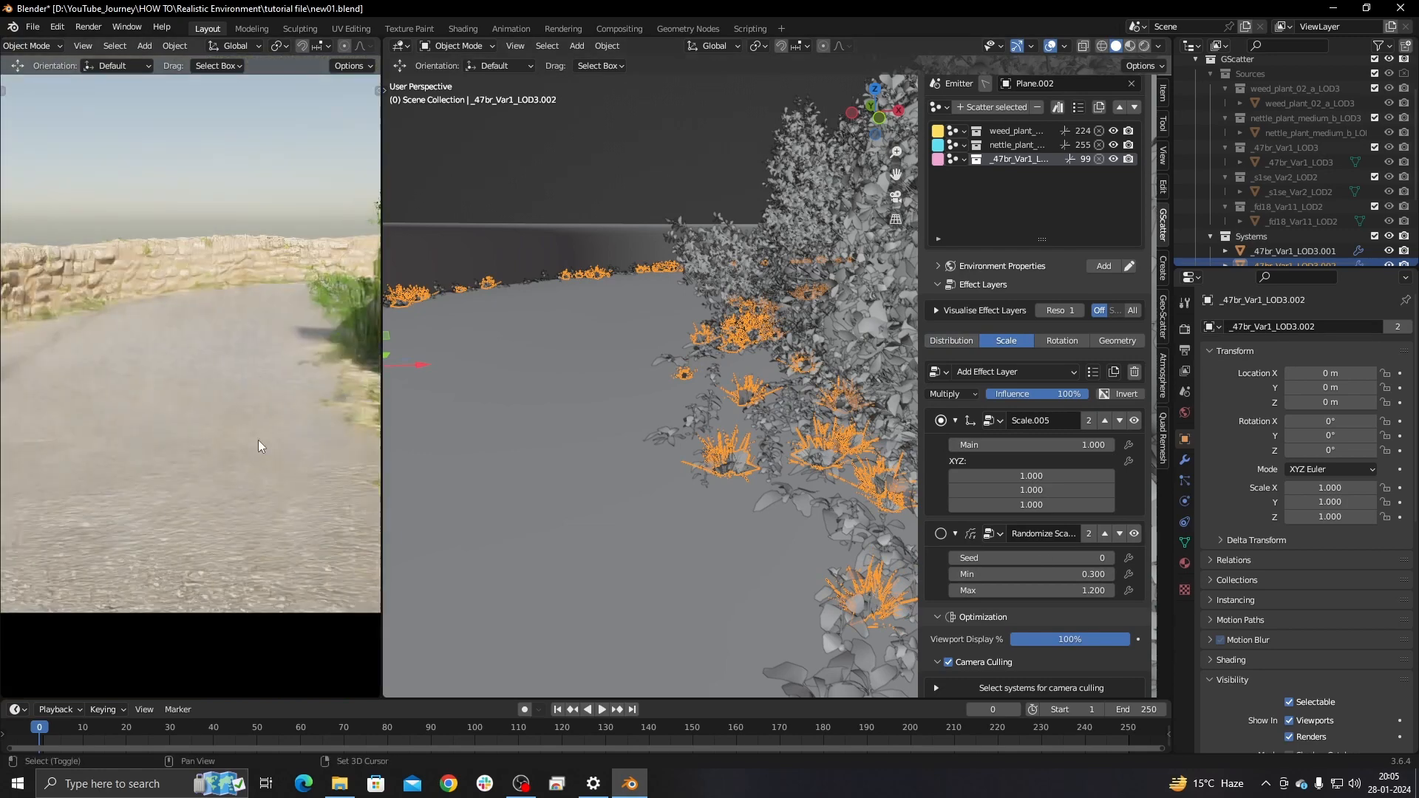
{"action": "scroll", "coordinate": [318, 460], "scroll_direction": "up", "scroll_amount": 6}
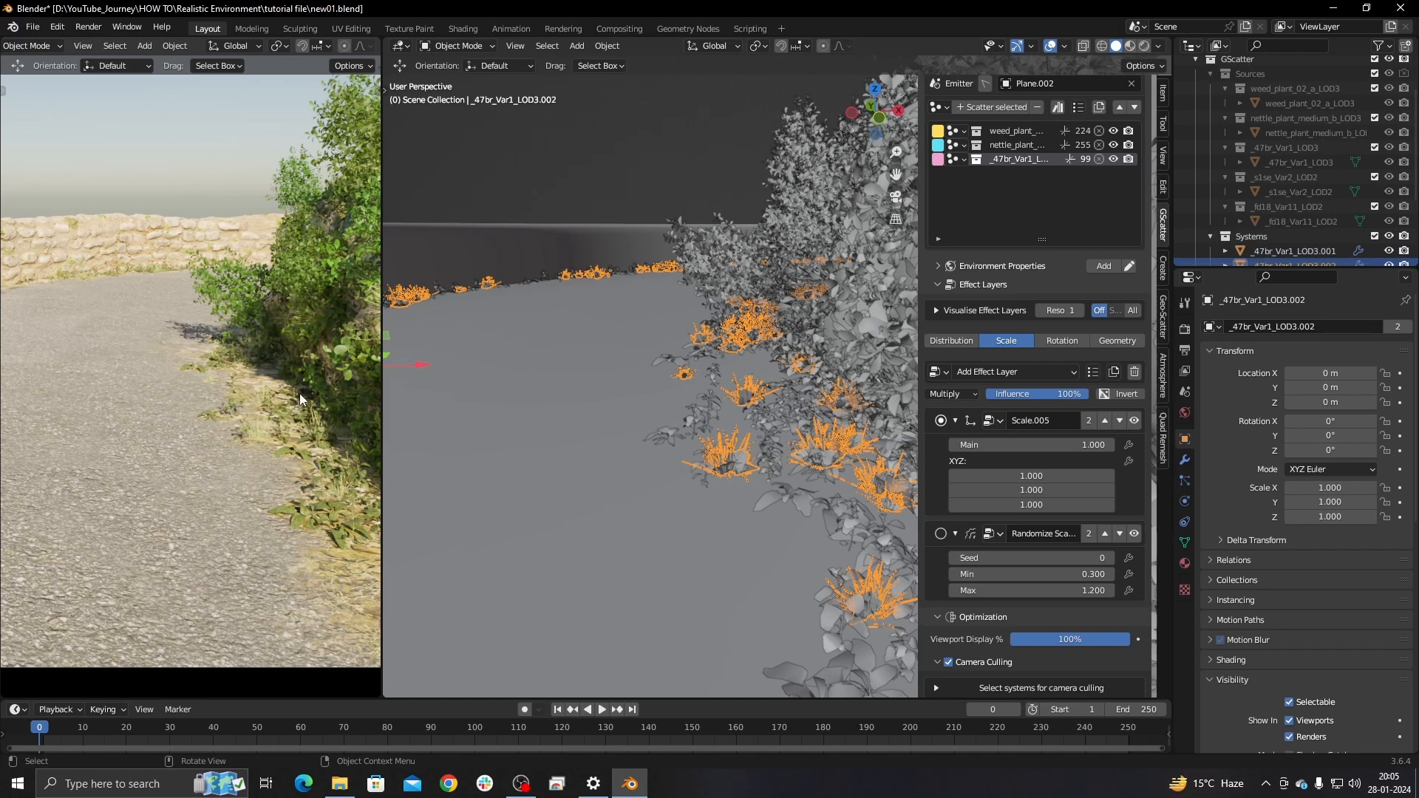
{"action": "middle_click_drag", "start_coordinate": [294, 381], "coordinate": [294, 475]}
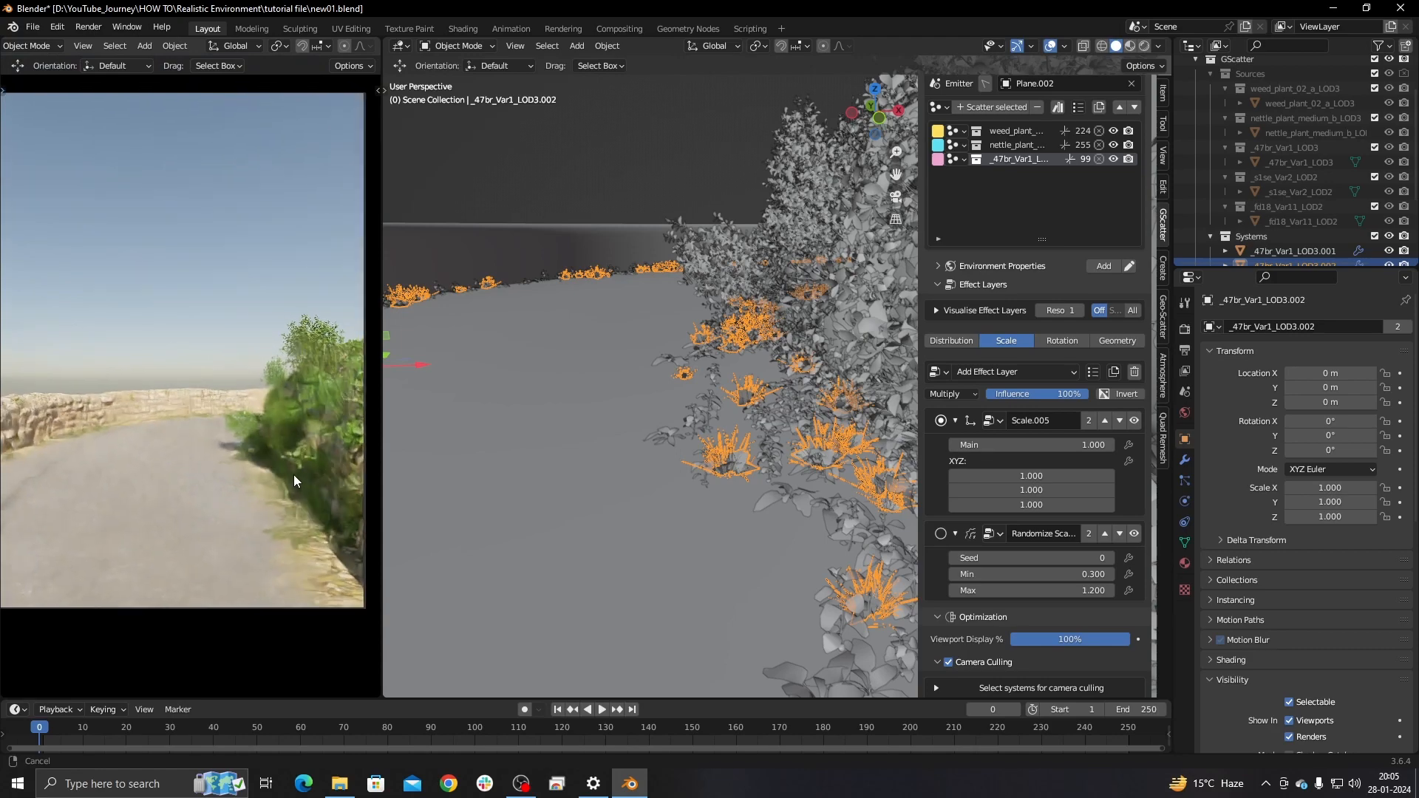
Inspect the size and spread of the _47br_Var1 plants along both road edges.
{"action": "middle_click_drag", "start_coordinate": [672, 341], "coordinate": [706, 470]}
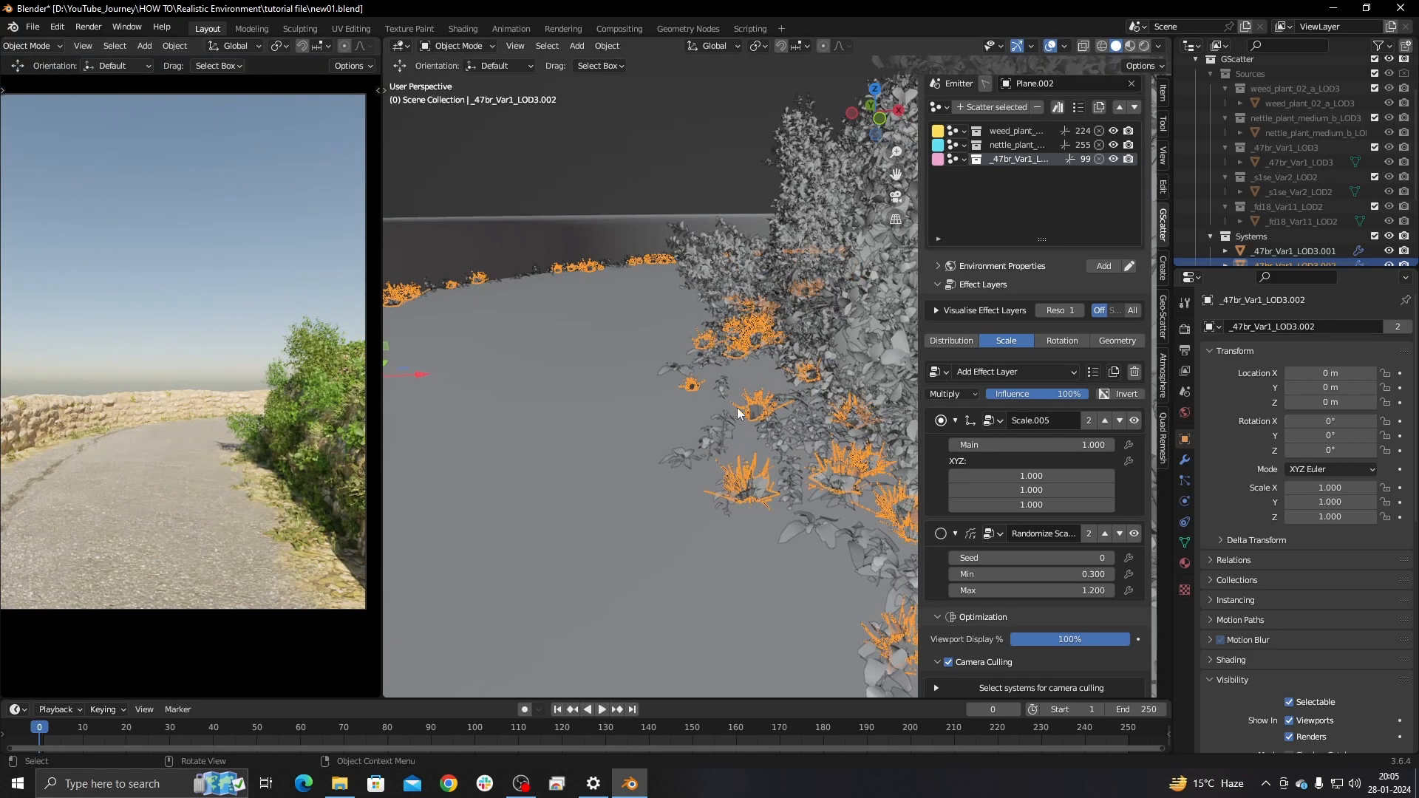
{"action": "middle_click_drag", "start_coordinate": [738, 407], "coordinate": [785, 439]}
{"action": "scroll", "coordinate": [740, 416], "scroll_direction": "up", "scroll_amount": 4}
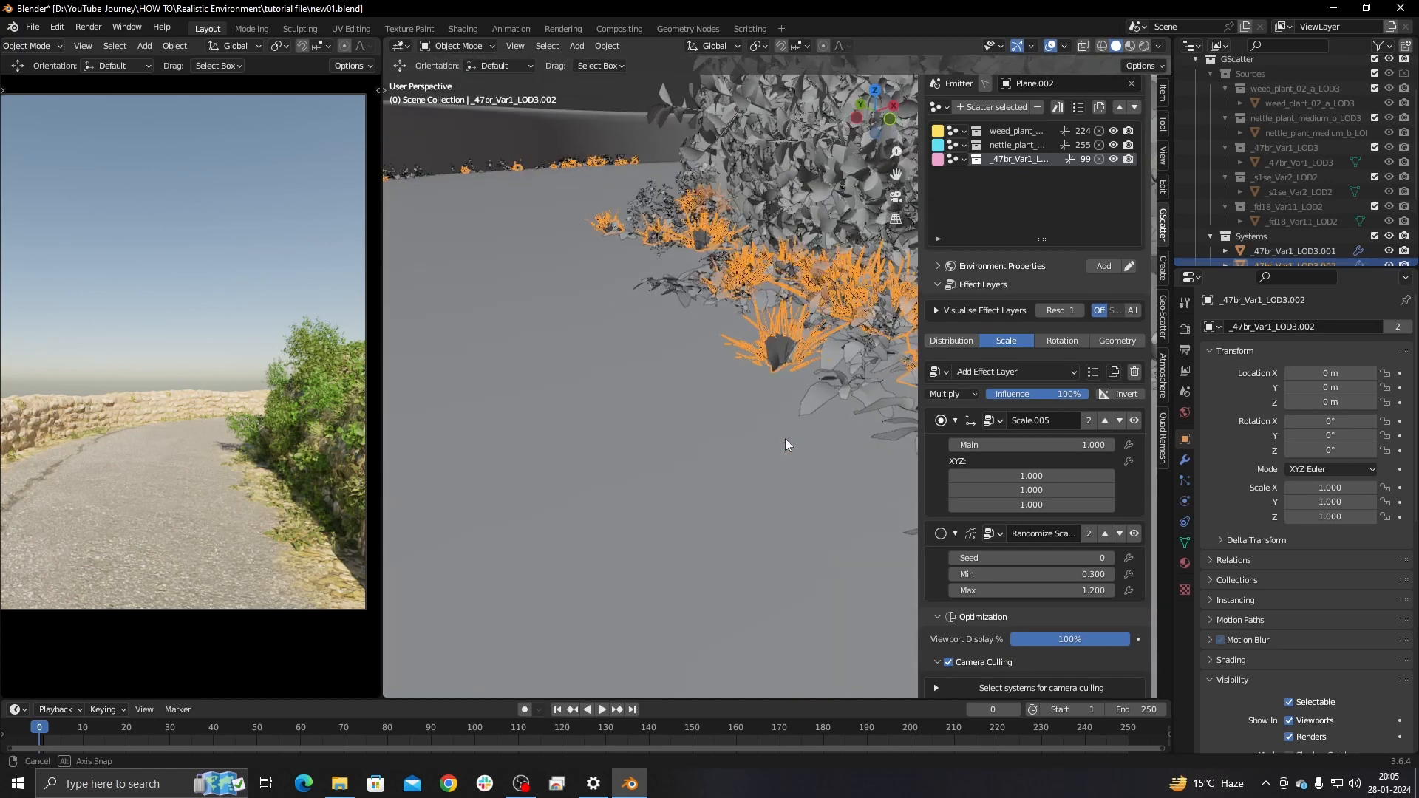
{"action": "scroll", "coordinate": [784, 439], "scroll_direction": "down", "scroll_amount": 4}
{"action": "middle_click_drag", "start_coordinate": [657, 377], "coordinate": [644, 419]}
{"action": "middle_click_drag", "start_coordinate": [593, 244], "coordinate": [661, 275], "text": "shift"}
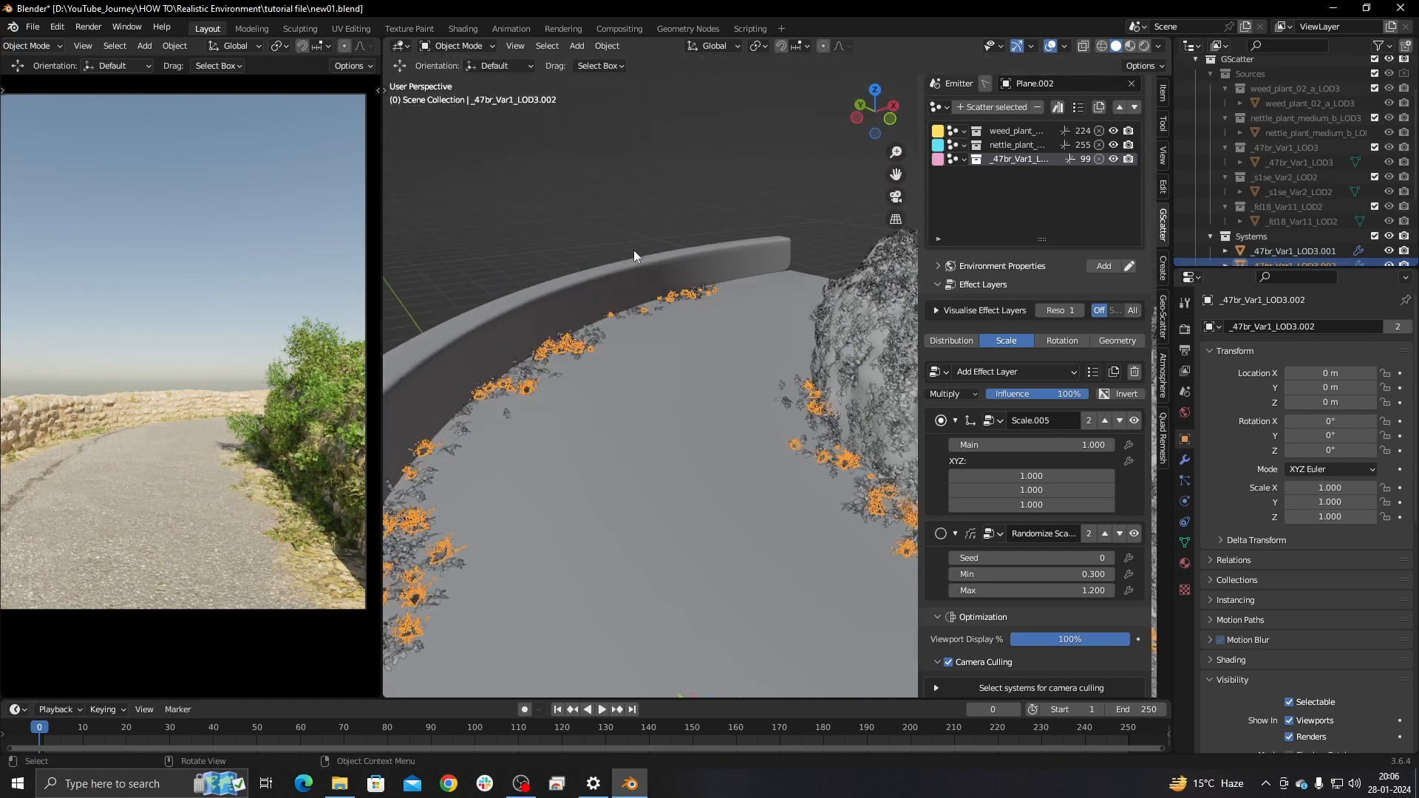